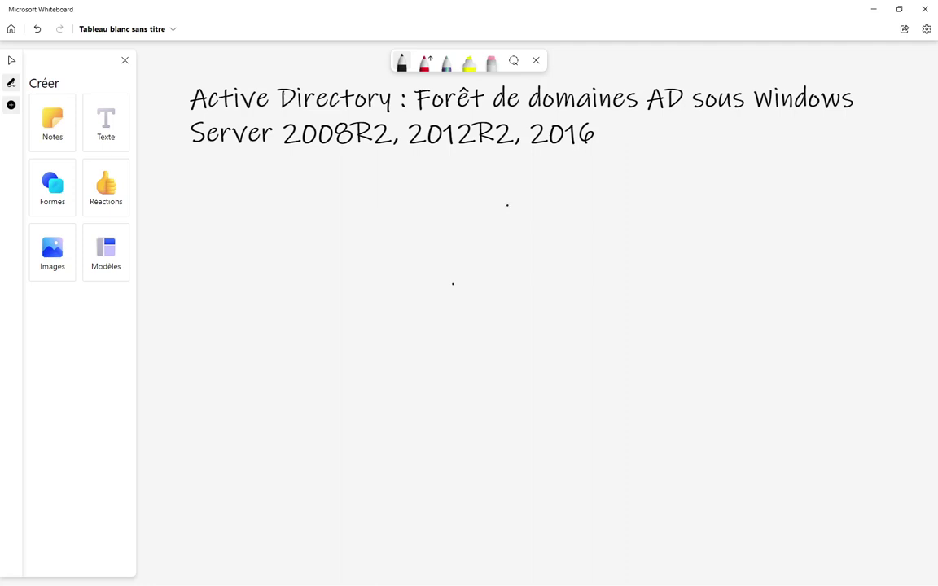
# - Draw the top domain triangle in black ink and label it isga.ma
pyautogui.moveTo(515, 190); pyautogui.dragTo(500, 253)
pyautogui.moveTo(515, 190)
pyautogui.mouseDown()
pyautogui.moveTo(519, 258)
pyautogui.moveTo(540, 259)
pyautogui.mouseUp()
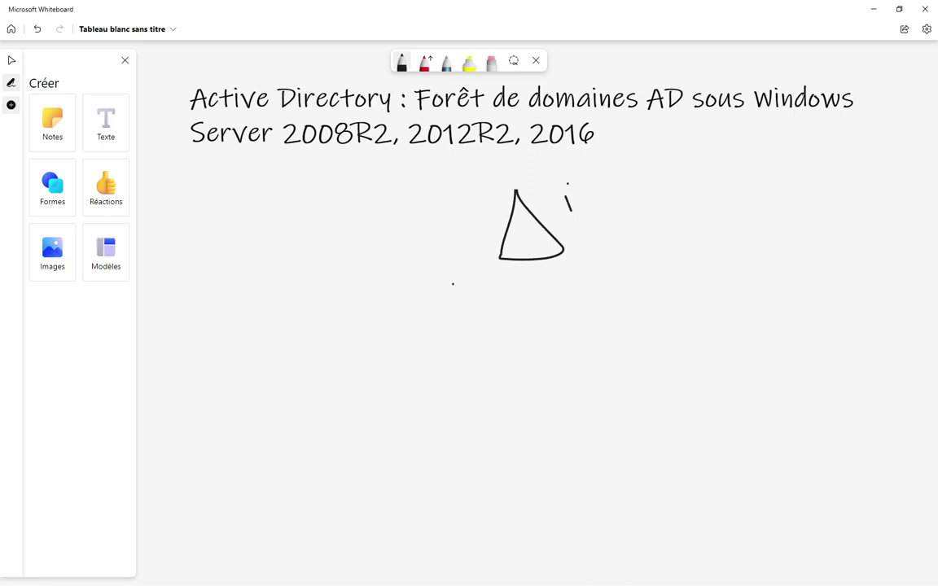
pyautogui.click(567, 185)
pyautogui.moveTo(567, 192); pyautogui.dragTo(570, 210)
pyautogui.moveTo(596, 195)
pyautogui.mouseDown()
pyautogui.moveTo(583, 214)
pyautogui.moveTo(627, 230)
pyautogui.moveTo(614, 237)
pyautogui.mouseUp()
pyautogui.moveTo(640, 193)
pyautogui.mouseDown()
pyautogui.moveTo(642, 209)
pyautogui.moveTo(669, 188)
pyautogui.moveTo(709, 192)
pyautogui.mouseUp()
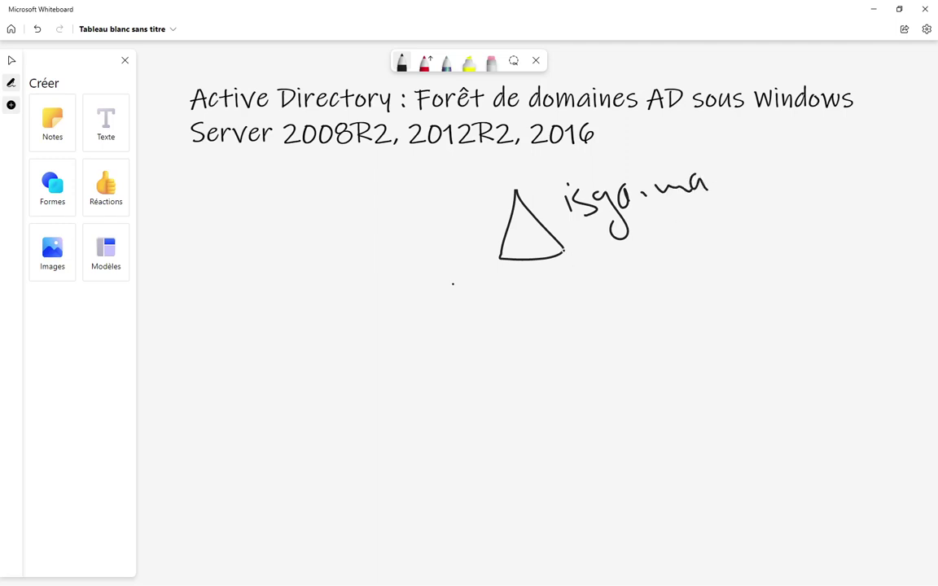
# - Branch down to a child triangle labelled fe.isga.ma, then start a second branch down-left
pyautogui.moveTo(564, 251)
pyautogui.mouseDown()
pyautogui.moveTo(628, 319)
pyautogui.moveTo(617, 399)
pyautogui.mouseUp()
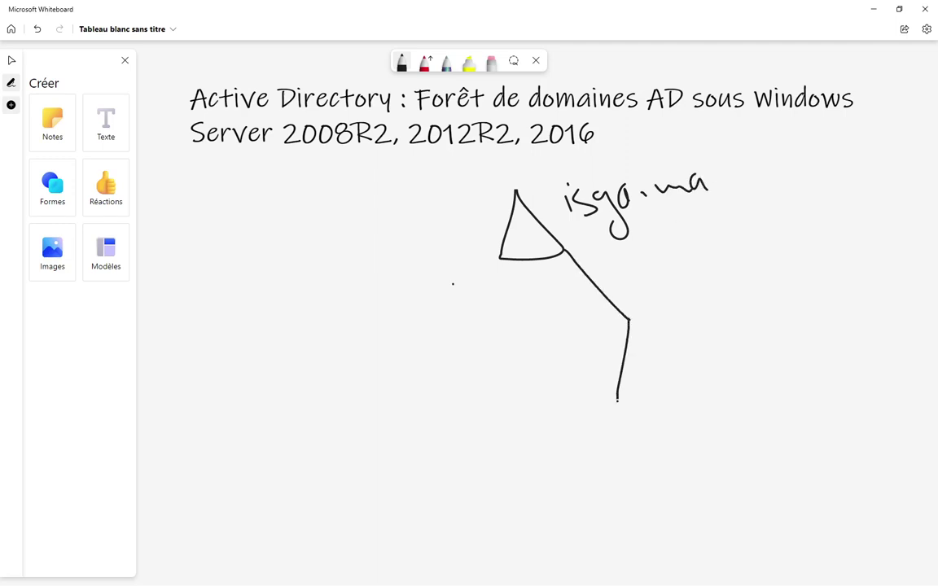
pyautogui.moveTo(628, 318)
pyautogui.mouseDown()
pyautogui.moveTo(672, 364)
pyautogui.moveTo(661, 398)
pyautogui.moveTo(614, 405)
pyautogui.mouseUp()
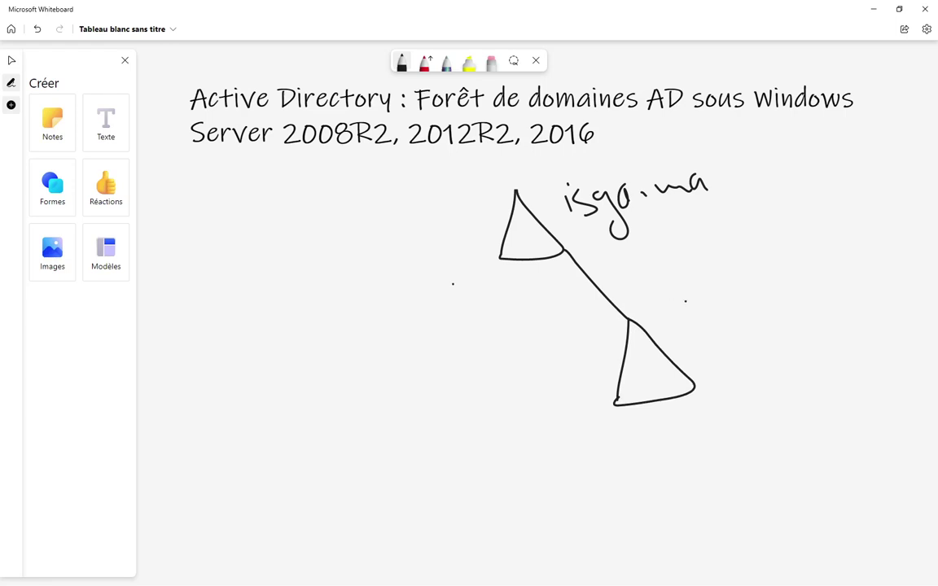
pyautogui.moveTo(690, 282)
pyautogui.mouseDown()
pyautogui.moveTo(682, 308)
pyautogui.moveTo(697, 345)
pyautogui.moveTo(705, 310)
pyautogui.moveTo(724, 299)
pyautogui.moveTo(794, 300)
pyautogui.moveTo(780, 331)
pyautogui.mouseUp()
pyautogui.click(705, 297)
pyautogui.click(733, 302)
pyautogui.click(746, 298)
pyautogui.click(746, 289)
pyautogui.click(795, 284)
pyautogui.moveTo(801, 282)
pyautogui.mouseDown()
pyautogui.moveTo(805, 292)
pyautogui.moveTo(871, 267)
pyautogui.mouseUp()
pyautogui.click(809, 284)
pyautogui.click(423, 373)
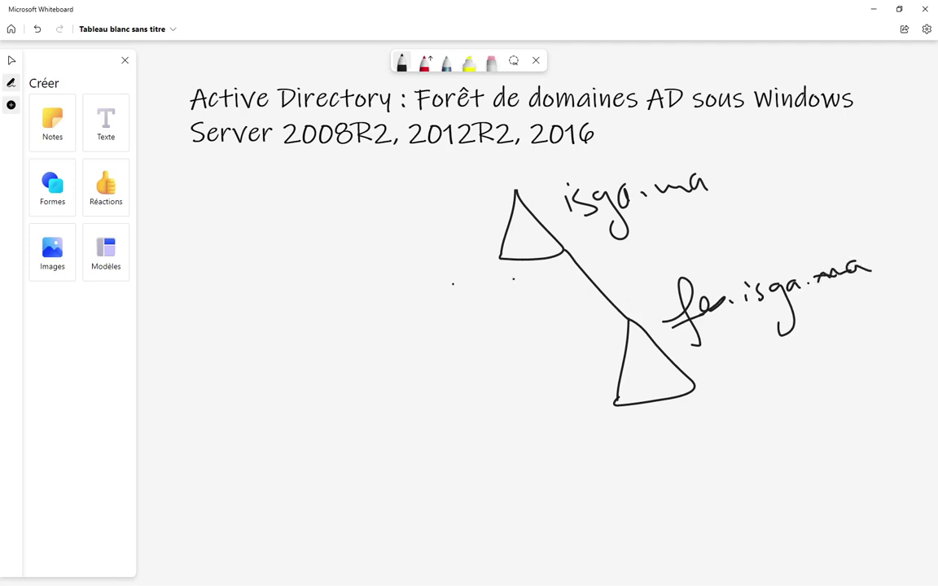
pyautogui.moveTo(500, 259)
pyautogui.mouseDown()
pyautogui.moveTo(441, 357)
pyautogui.moveTo(420, 471)
pyautogui.mouseUp()
# - Draw a third triangle at lower left and write a first label beside it
pyautogui.moveTo(432, 355); pyautogui.dragTo(419, 471)
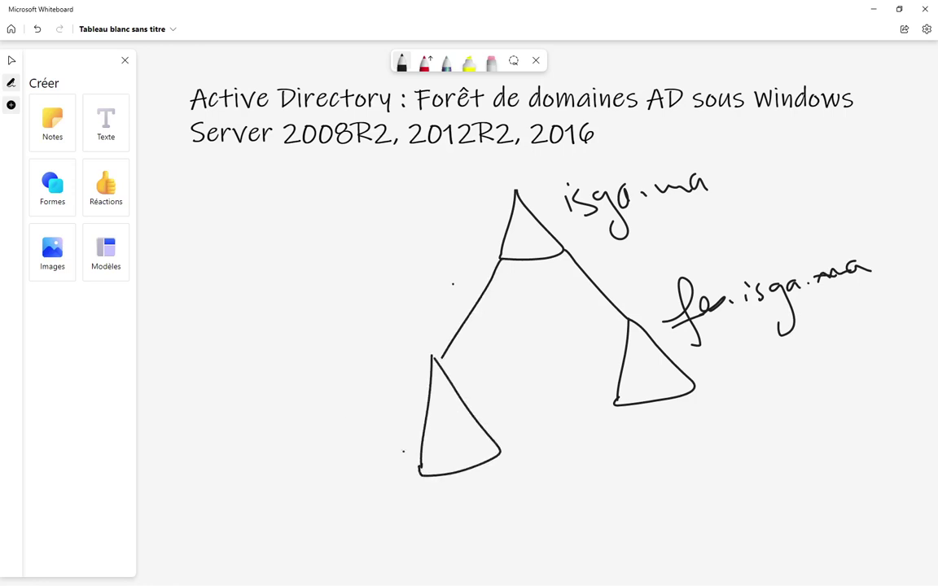
pyautogui.moveTo(298, 368); pyautogui.dragTo(311, 406)
pyautogui.moveTo(300, 369)
pyautogui.mouseDown()
pyautogui.moveTo(317, 388)
pyautogui.moveTo(371, 401)
pyautogui.moveTo(372, 371)
pyautogui.mouseUp()
pyautogui.click(379, 368)
pyautogui.click(380, 379)
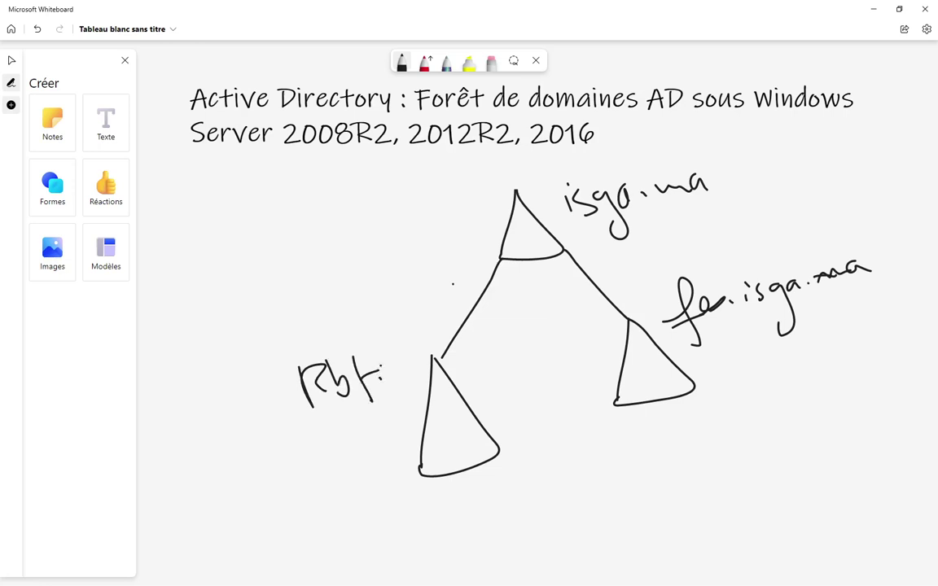
pyautogui.click(386, 376)
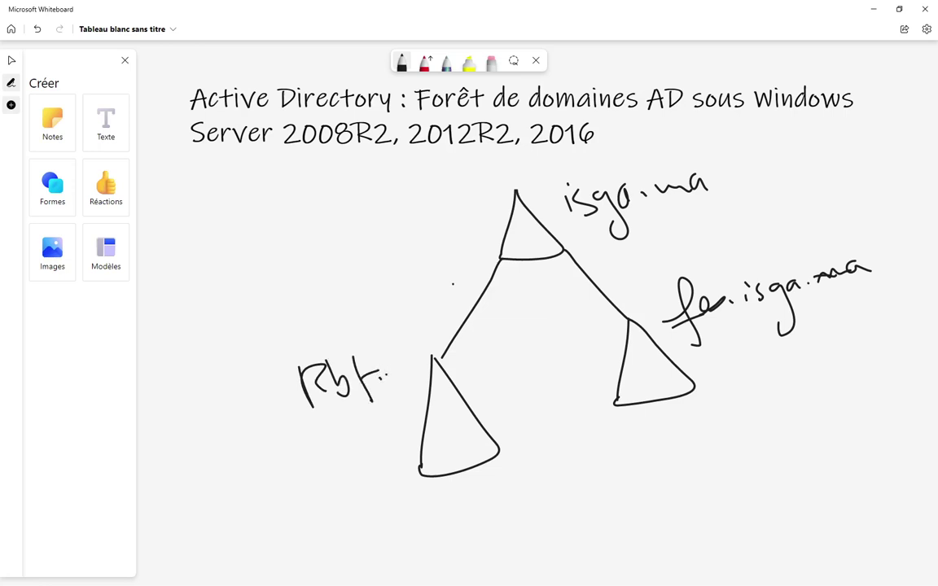
# - Erase the botched label, rewrite it as RBt.isga.ma in black, and frame the whole tree
pyautogui.click(491, 62)
pyautogui.moveTo(335, 371)
pyautogui.mouseDown()
pyautogui.moveTo(300, 394)
pyautogui.moveTo(387, 382)
pyautogui.mouseUp()
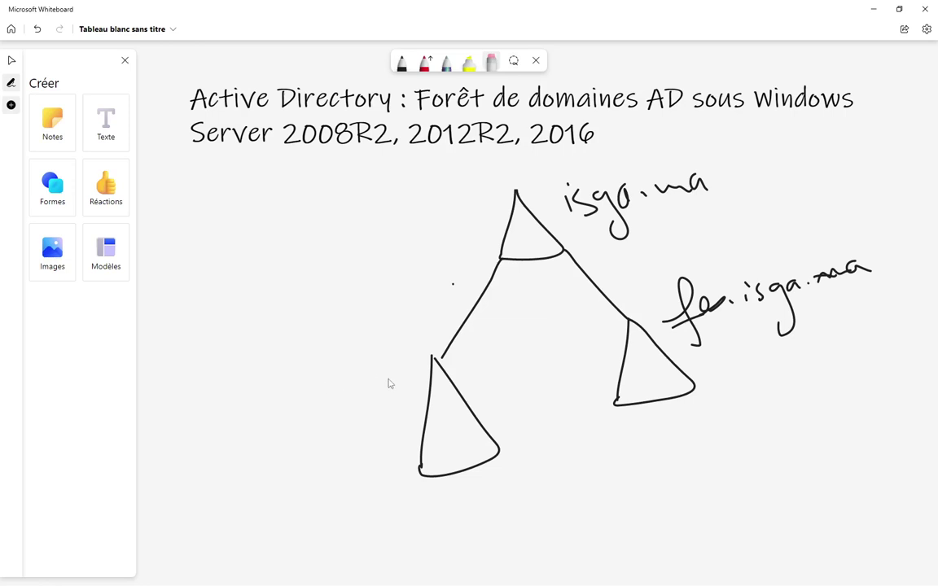
pyautogui.click(403, 65)
pyautogui.moveTo(230, 377)
pyautogui.mouseDown()
pyautogui.moveTo(230, 395)
pyautogui.moveTo(241, 394)
pyautogui.mouseUp()
pyautogui.moveTo(242, 375)
pyautogui.mouseDown()
pyautogui.moveTo(243, 395)
pyautogui.moveTo(259, 394)
pyautogui.moveTo(268, 377)
pyautogui.moveTo(285, 392)
pyautogui.moveTo(310, 389)
pyautogui.moveTo(302, 404)
pyautogui.moveTo(324, 376)
pyautogui.moveTo(378, 373)
pyautogui.mouseUp()
pyautogui.click(282, 379)
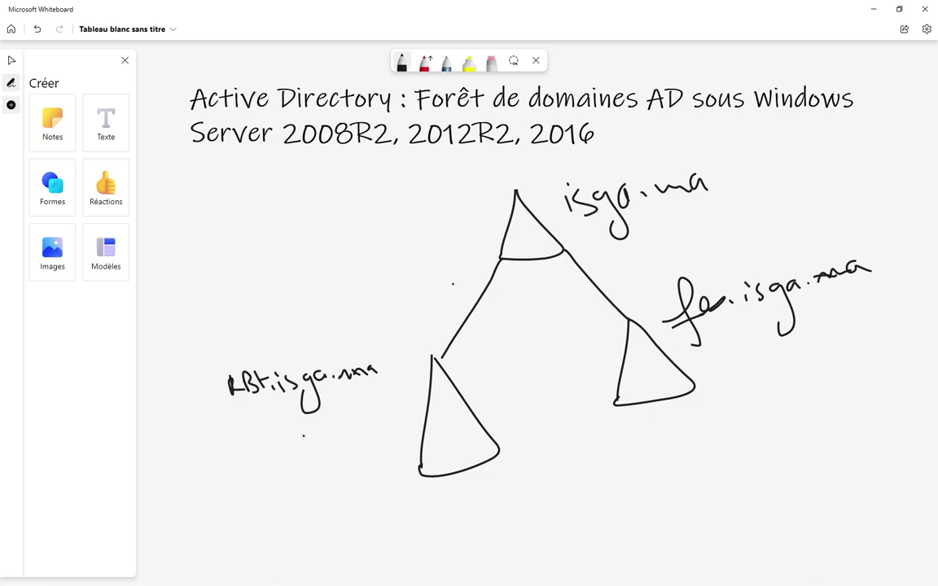
pyautogui.moveTo(197, 183)
pyautogui.mouseDown()
pyautogui.moveTo(228, 526)
pyautogui.moveTo(444, 538)
pyautogui.moveTo(931, 417)
pyautogui.moveTo(887, 155)
pyautogui.moveTo(706, 134)
pyautogui.moveTo(510, 170)
pyautogui.moveTo(178, 175)
pyautogui.mouseUp()
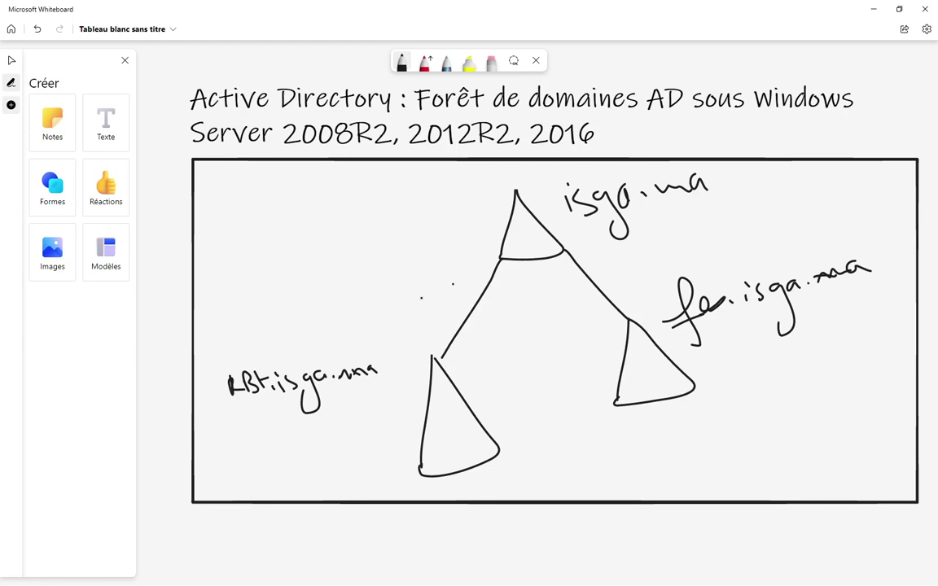
# - With the multicolour pen, circle the fe.isga.ma and lower-left triangles and draw a figure in each
pyautogui.click(444, 63)
pyautogui.moveTo(626, 301)
pyautogui.mouseDown()
pyautogui.moveTo(608, 310)
pyautogui.moveTo(651, 427)
pyautogui.moveTo(745, 366)
pyautogui.moveTo(627, 301)
pyautogui.mouseUp()
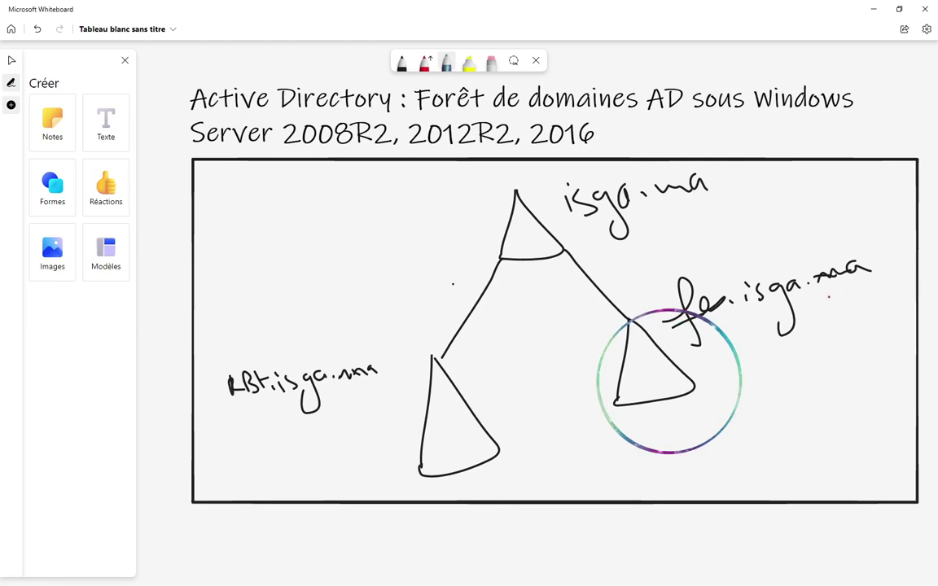
pyautogui.moveTo(637, 357)
pyautogui.mouseDown()
pyautogui.moveTo(658, 359)
pyautogui.moveTo(635, 356)
pyautogui.moveTo(649, 387)
pyautogui.moveTo(658, 375)
pyautogui.mouseUp()
pyautogui.moveTo(446, 414)
pyautogui.mouseDown()
pyautogui.moveTo(448, 454)
pyautogui.moveTo(463, 440)
pyautogui.mouseUp()
pyautogui.moveTo(429, 340)
pyautogui.mouseDown()
pyautogui.moveTo(384, 472)
pyautogui.moveTo(533, 460)
pyautogui.moveTo(482, 376)
pyautogui.moveTo(430, 345)
pyautogui.mouseUp()
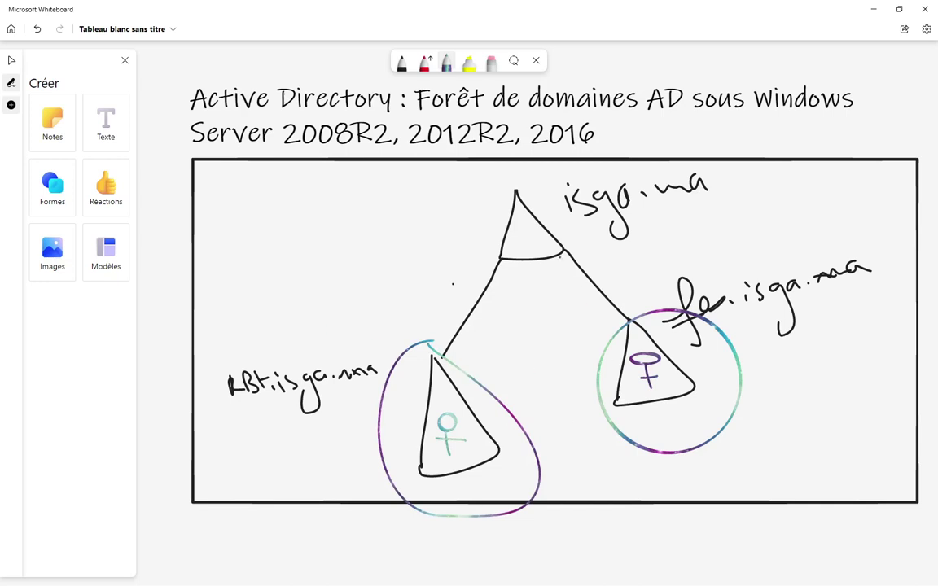
# - Circle the top isga.ma triangle and draw a figure with a tick mark inside it
pyautogui.moveTo(522, 227)
pyautogui.mouseDown()
pyautogui.moveTo(515, 234)
pyautogui.moveTo(522, 228)
pyautogui.moveTo(527, 254)
pyautogui.moveTo(531, 239)
pyautogui.moveTo(712, 215)
pyautogui.mouseUp()
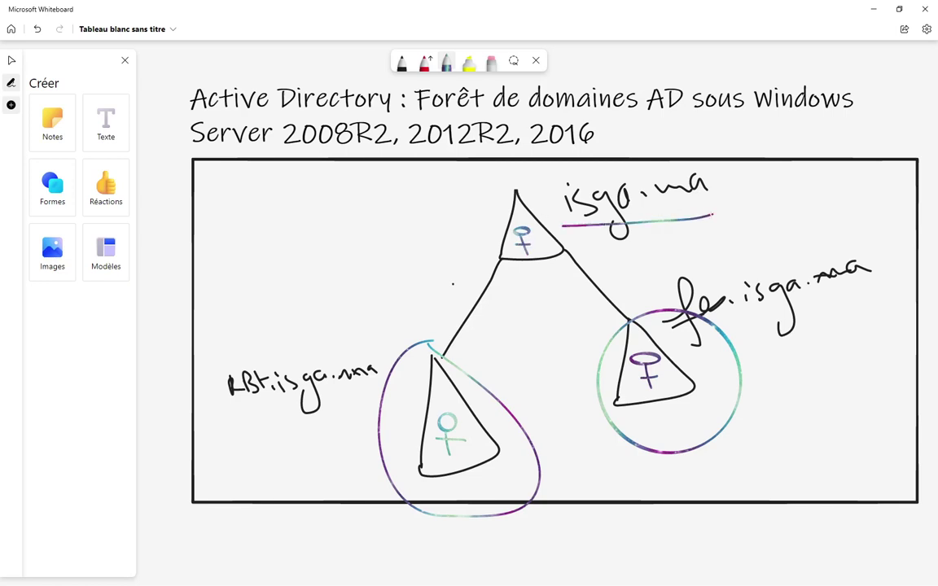
pyautogui.moveTo(500, 180)
pyautogui.mouseDown()
pyautogui.moveTo(472, 195)
pyautogui.moveTo(521, 293)
pyautogui.moveTo(558, 193)
pyautogui.moveTo(497, 176)
pyautogui.mouseUp()
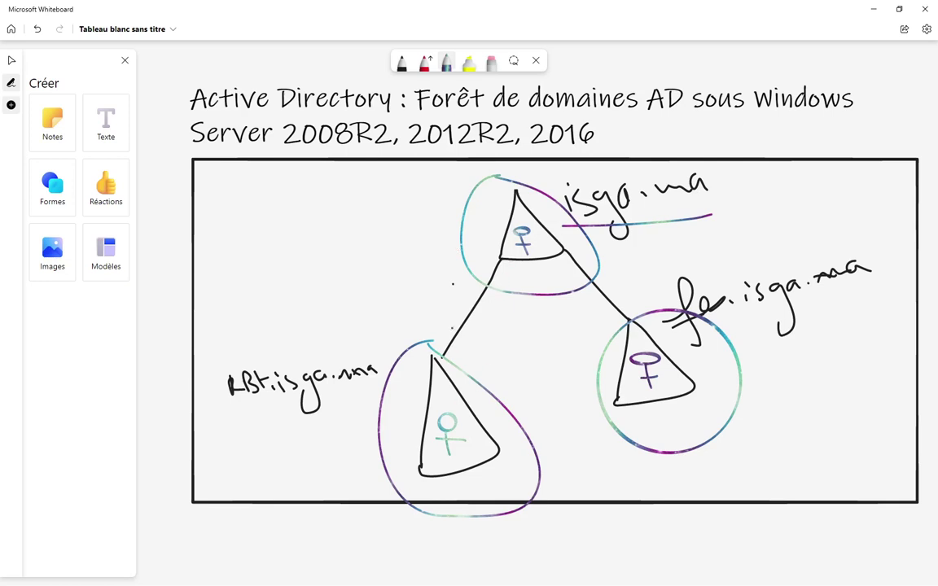
pyautogui.moveTo(522, 230)
pyautogui.mouseDown()
pyautogui.moveTo(511, 238)
pyautogui.moveTo(531, 263)
pyautogui.moveTo(523, 213)
pyautogui.mouseUp()
pyautogui.moveTo(484, 220); pyautogui.dragTo(499, 217)
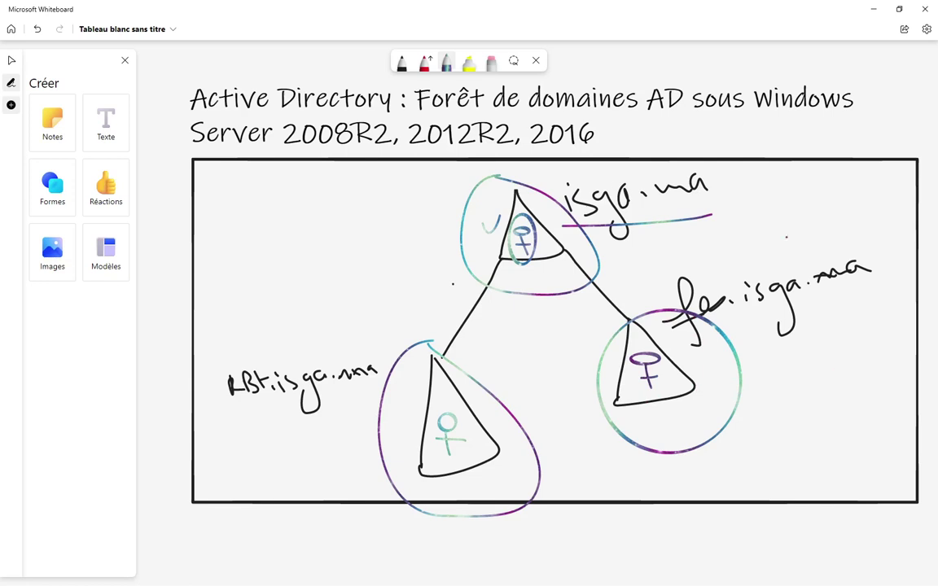
# - In black ink, draw two lines down from the fe.isga.ma triangle to a small lower-right triangle
pyautogui.click(400, 64)
pyautogui.moveTo(696, 389)
pyautogui.mouseDown()
pyautogui.moveTo(737, 455)
pyautogui.moveTo(731, 491)
pyautogui.moveTo(742, 463)
pyautogui.mouseUp()
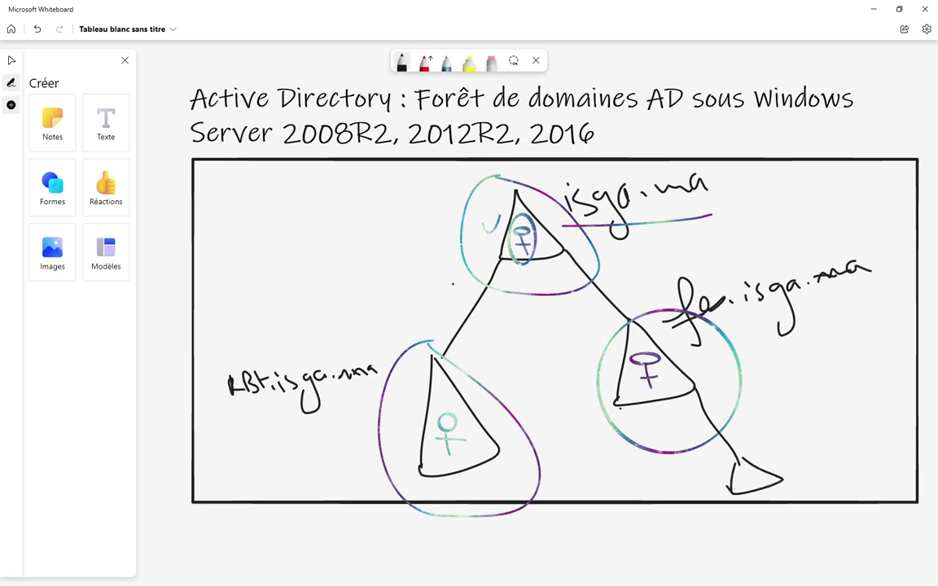
pyautogui.click(606, 463)
pyautogui.moveTo(618, 399)
pyautogui.mouseDown()
pyautogui.moveTo(610, 472)
pyautogui.moveTo(622, 491)
pyautogui.moveTo(601, 470)
pyautogui.moveTo(592, 494)
pyautogui.mouseUp()
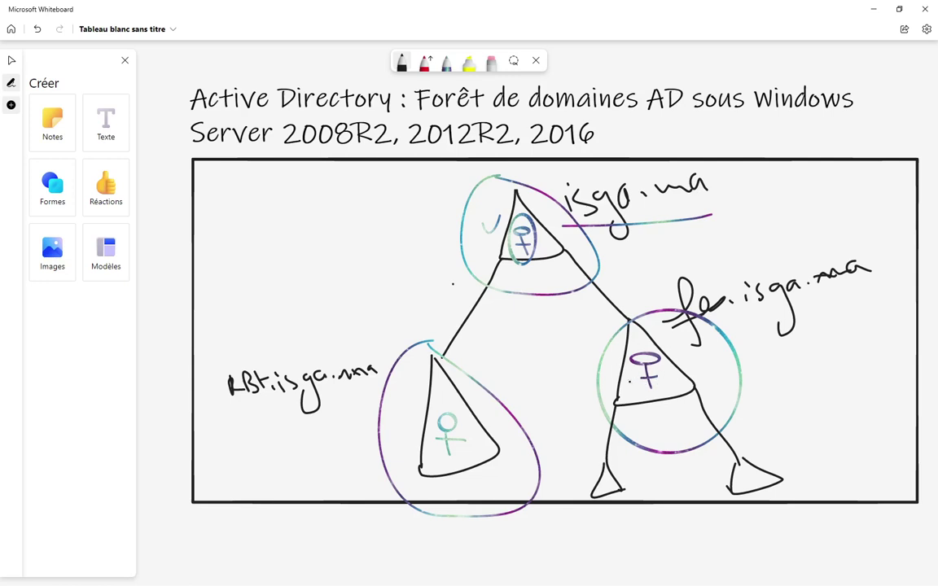
# - Label the small triangle vw.fe.isga.ma and draw a figure inside it
pyautogui.moveTo(756, 448)
pyautogui.mouseDown()
pyautogui.moveTo(803, 447)
pyautogui.moveTo(804, 469)
pyautogui.moveTo(839, 439)
pyautogui.moveTo(864, 436)
pyautogui.moveTo(904, 456)
pyautogui.moveTo(887, 472)
pyautogui.mouseUp()
pyautogui.click(846, 446)
pyautogui.click(858, 426)
pyautogui.click(862, 430)
pyautogui.moveTo(906, 426)
pyautogui.mouseDown()
pyautogui.moveTo(910, 435)
pyautogui.moveTo(933, 416)
pyautogui.mouseUp()
pyautogui.click(919, 424)
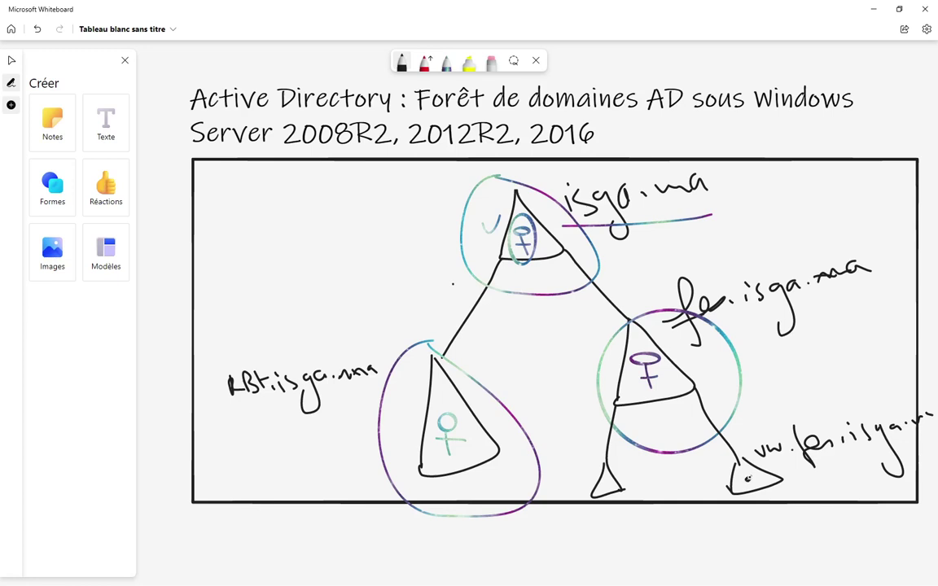
pyautogui.moveTo(747, 481)
pyautogui.mouseDown()
pyautogui.moveTo(756, 490)
pyautogui.moveTo(744, 494)
pyautogui.mouseUp()
# - Connect a box labelled R4 to the lower-left triangle and add a small figure inside that triangle
pyautogui.moveTo(423, 420)
pyautogui.mouseDown()
pyautogui.moveTo(315, 434)
pyautogui.moveTo(314, 456)
pyautogui.moveTo(290, 470)
pyautogui.mouseUp()
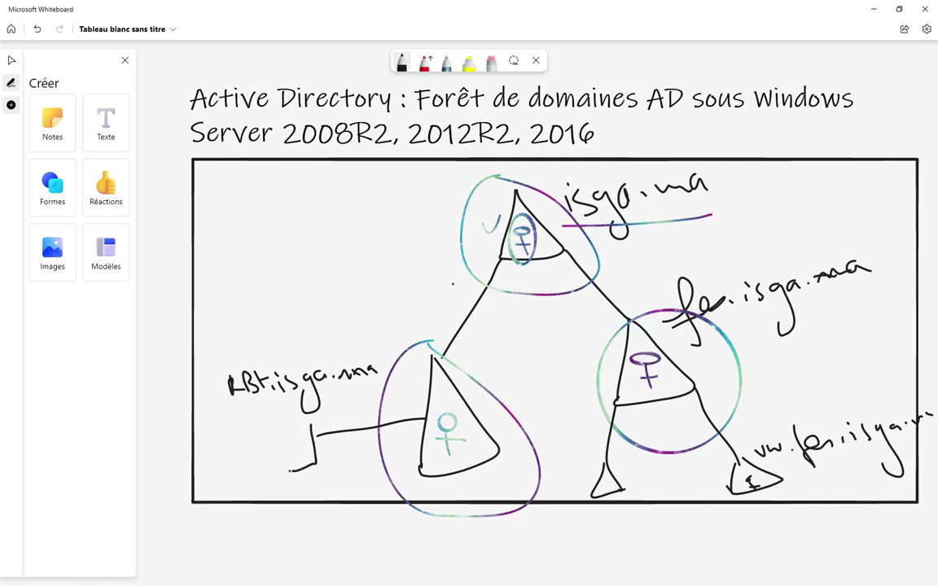
pyautogui.moveTo(309, 415)
pyautogui.mouseDown()
pyautogui.moveTo(270, 419)
pyautogui.moveTo(281, 467)
pyautogui.moveTo(316, 463)
pyautogui.mouseUp()
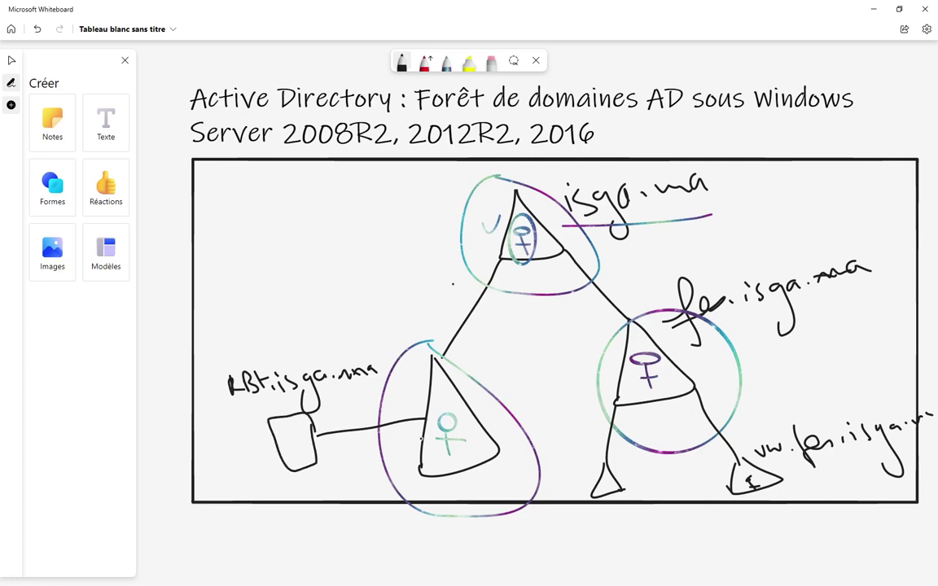
pyautogui.moveTo(226, 430)
pyautogui.mouseDown()
pyautogui.moveTo(227, 449)
pyautogui.moveTo(226, 440)
pyautogui.moveTo(253, 447)
pyautogui.mouseUp()
pyautogui.moveTo(250, 440); pyautogui.dragTo(254, 465)
pyautogui.moveTo(435, 457)
pyautogui.mouseDown()
pyautogui.moveTo(429, 469)
pyautogui.moveTo(469, 462)
pyautogui.moveTo(490, 443)
pyautogui.moveTo(487, 462)
pyautogui.moveTo(491, 452)
pyautogui.mouseUp()
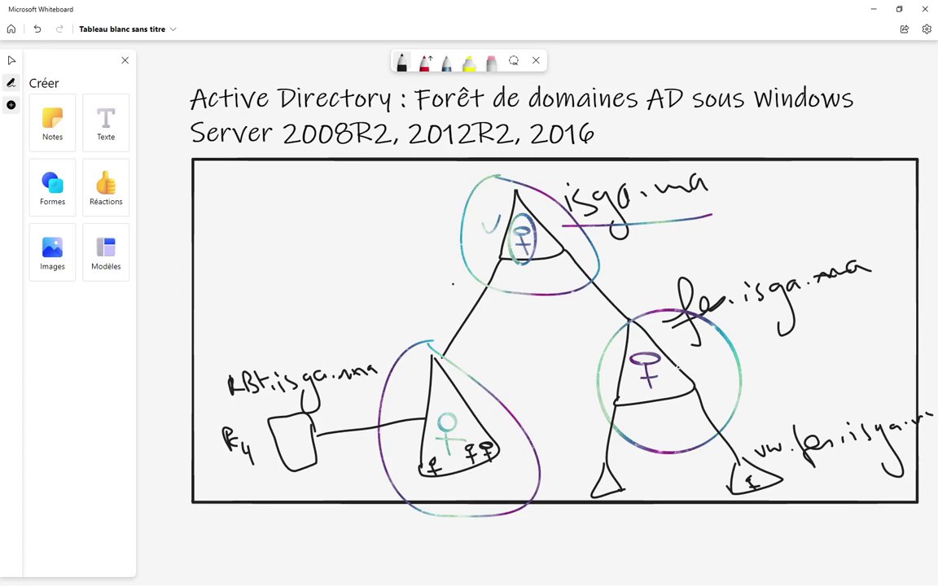
# - Connect a box to the right triangle and circle the small figures in the lower-left triangle
pyautogui.moveTo(676, 368)
pyautogui.mouseDown()
pyautogui.moveTo(764, 368)
pyautogui.moveTo(764, 396)
pyautogui.mouseUp()
pyautogui.moveTo(758, 351)
pyautogui.mouseDown()
pyautogui.moveTo(788, 387)
pyautogui.moveTo(759, 390)
pyautogui.moveTo(795, 348)
pyautogui.moveTo(835, 379)
pyautogui.mouseUp()
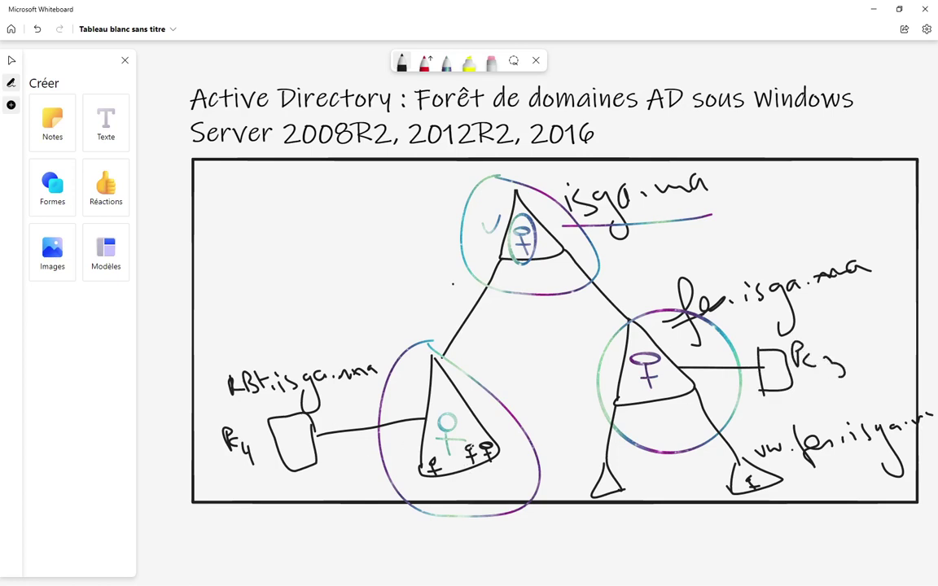
pyautogui.moveTo(485, 439)
pyautogui.mouseDown()
pyautogui.moveTo(489, 473)
pyautogui.moveTo(684, 464)
pyautogui.moveTo(782, 384)
pyautogui.moveTo(775, 368)
pyautogui.mouseUp()
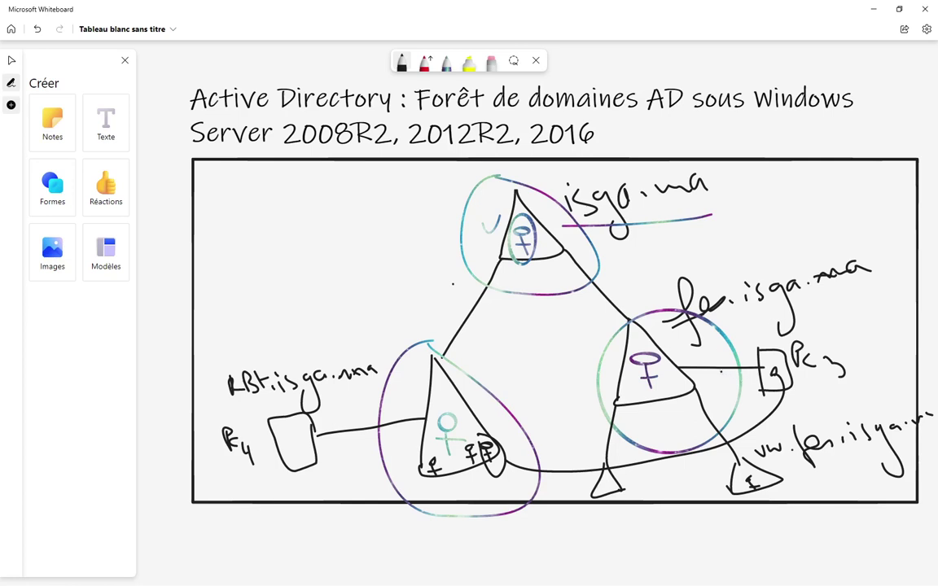
# - Draw a figure in the right triangle and a connector from isga.ma to a box at top left
pyautogui.moveTo(632, 388)
pyautogui.mouseDown()
pyautogui.moveTo(632, 415)
pyautogui.moveTo(643, 402)
pyautogui.mouseUp()
pyautogui.moveTo(505, 238); pyautogui.dragTo(339, 237)
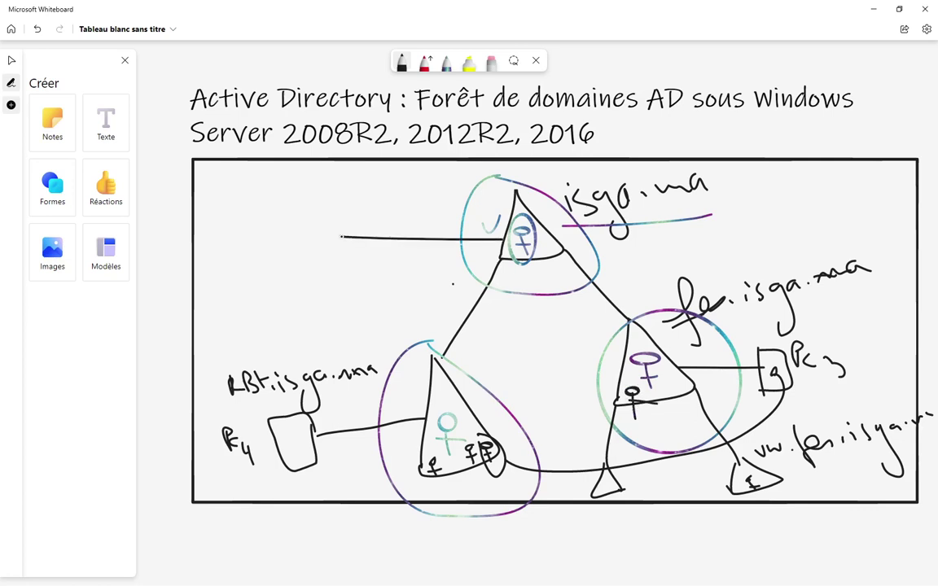
pyautogui.moveTo(332, 198)
pyautogui.mouseDown()
pyautogui.moveTo(282, 236)
pyautogui.moveTo(274, 199)
pyautogui.moveTo(316, 193)
pyautogui.moveTo(332, 210)
pyautogui.moveTo(347, 263)
pyautogui.mouseUp()
pyautogui.click(274, 220)
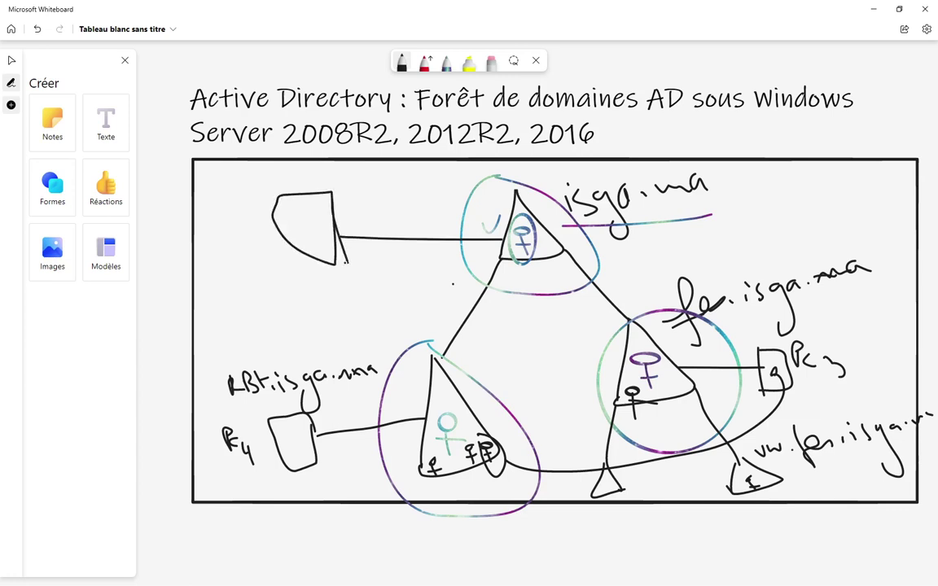
pyautogui.moveTo(278, 197)
pyautogui.mouseDown()
pyautogui.moveTo(301, 263)
pyautogui.moveTo(352, 265)
pyautogui.mouseUp()
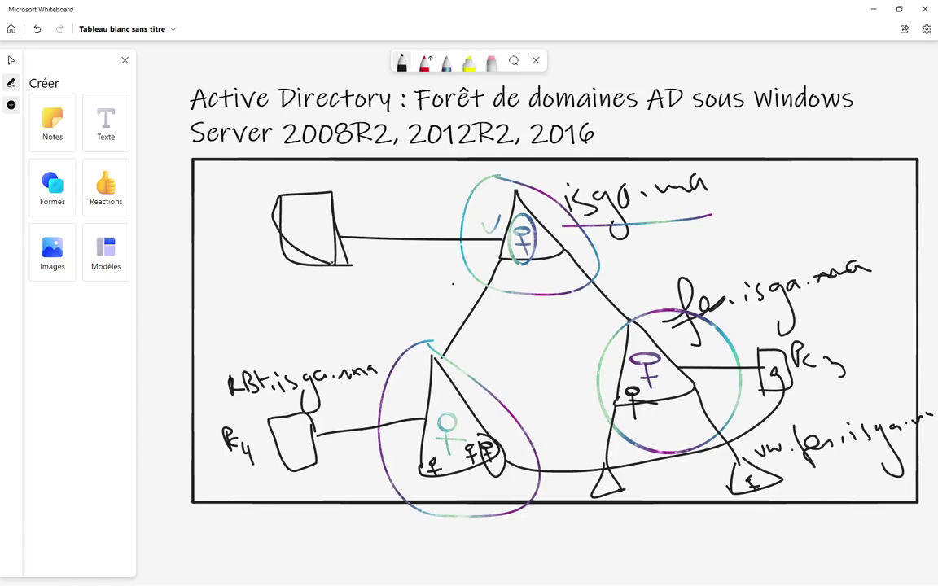
# - Label the box Pc1 and link the circled fes.isga.ma figure to it with a long line
pyautogui.moveTo(342, 194)
pyautogui.mouseDown()
pyautogui.moveTo(345, 223)
pyautogui.moveTo(351, 207)
pyautogui.moveTo(373, 222)
pyautogui.moveTo(417, 220)
pyautogui.mouseUp()
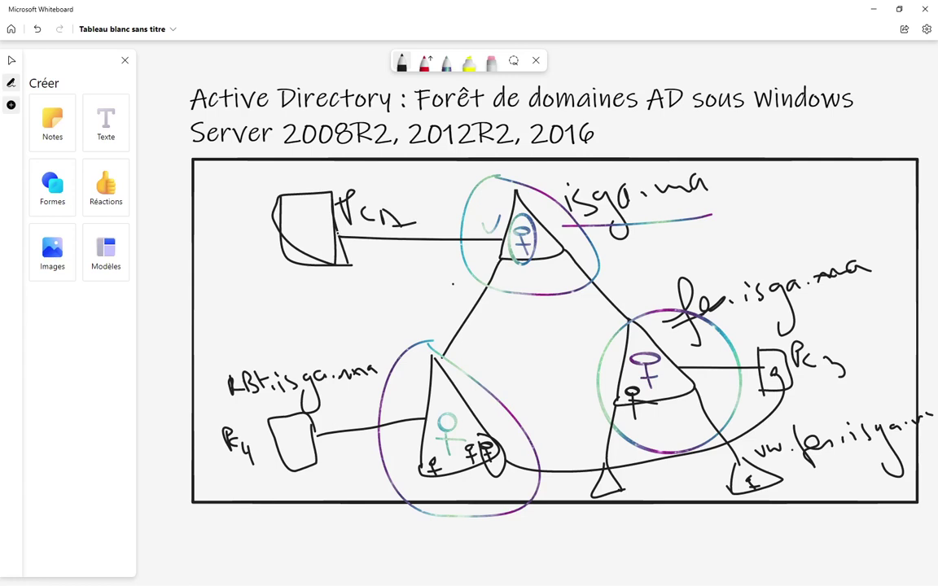
pyautogui.moveTo(642, 382)
pyautogui.mouseDown()
pyautogui.moveTo(624, 395)
pyautogui.moveTo(633, 419)
pyautogui.moveTo(645, 390)
pyautogui.moveTo(374, 296)
pyautogui.moveTo(290, 229)
pyautogui.mouseUp()
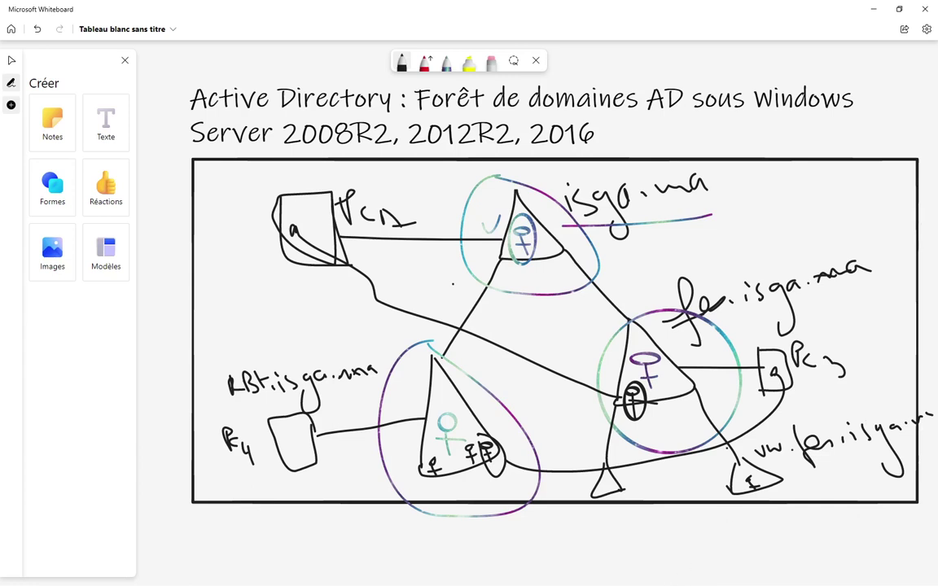
pyautogui.press('super')
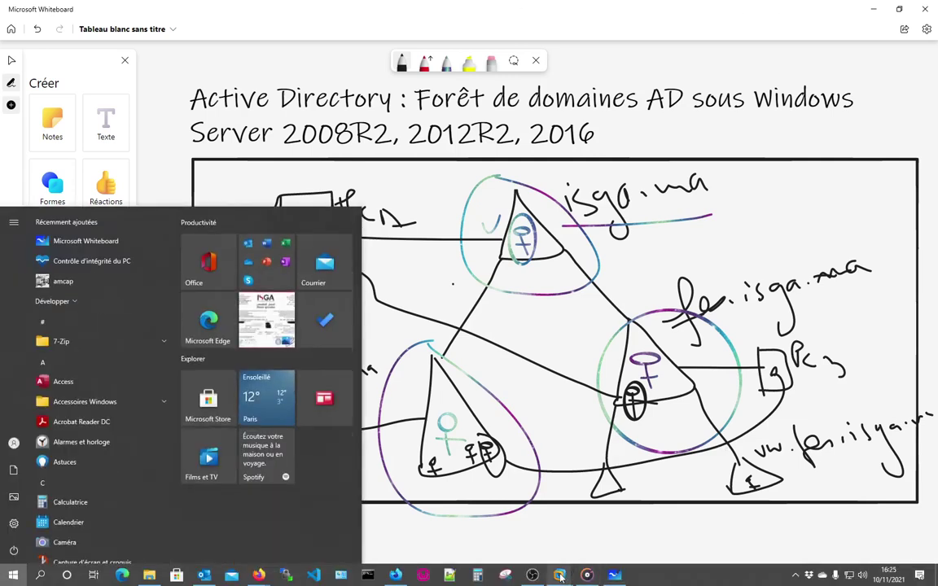
# - Bring VMware forward and select isga.ma in Active Directory Users and Computers on the 2008 R2 VM
pyautogui.moveTo(559, 575)
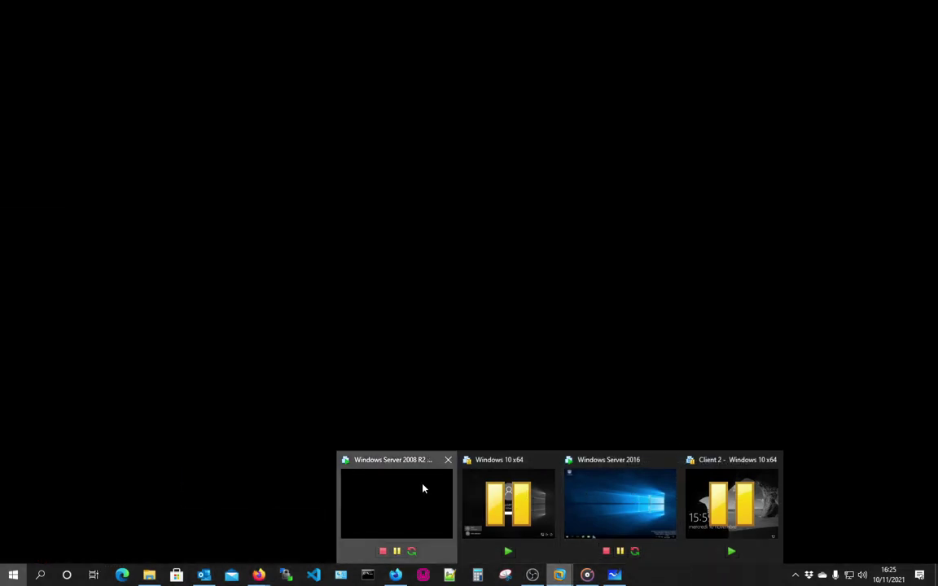
pyautogui.click(423, 488)
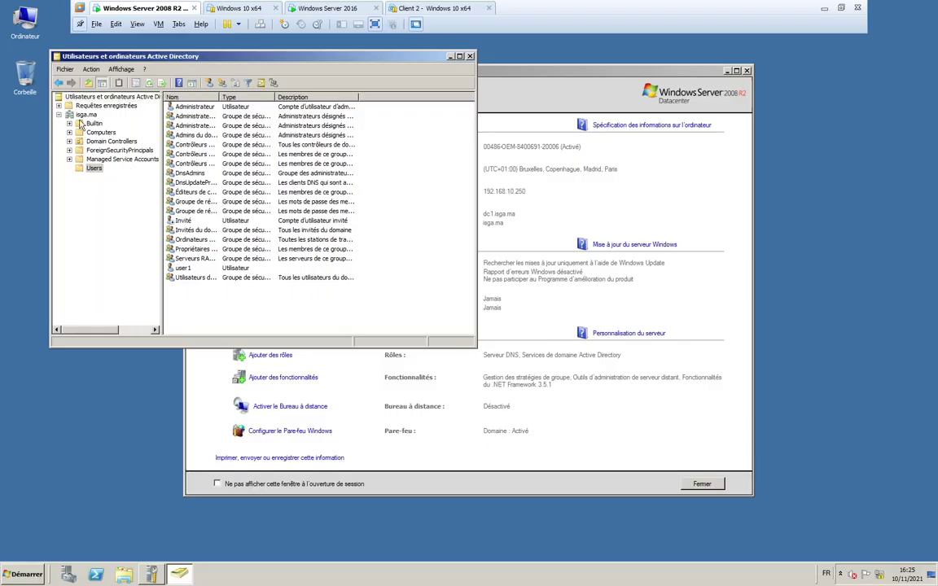
pyautogui.click(85, 115)
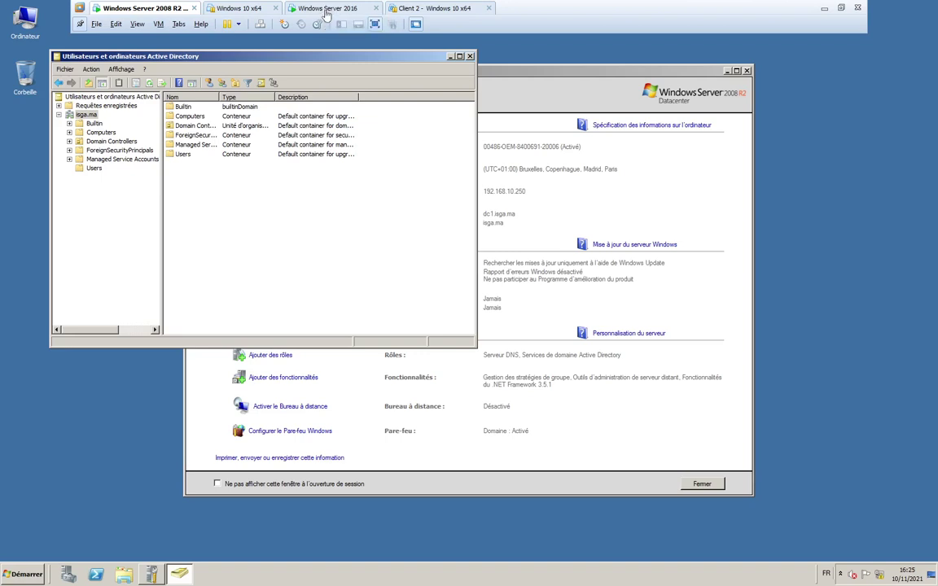
# - Cycle through the Server 2016, Windows 10 x64 and Server 2008 R2 tabs, ending on Client 2 - Windows 10 x64
pyautogui.click(326, 9)
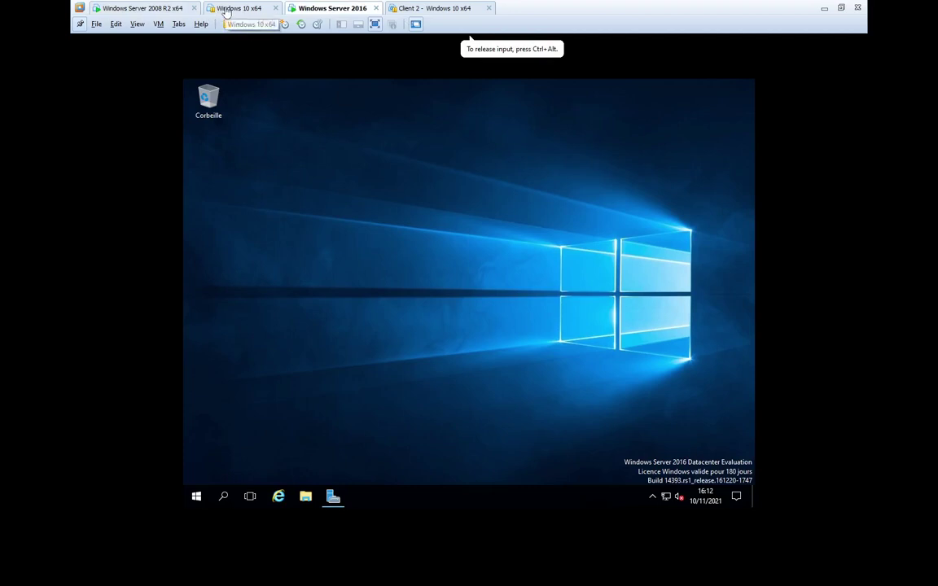
pyautogui.click(236, 8)
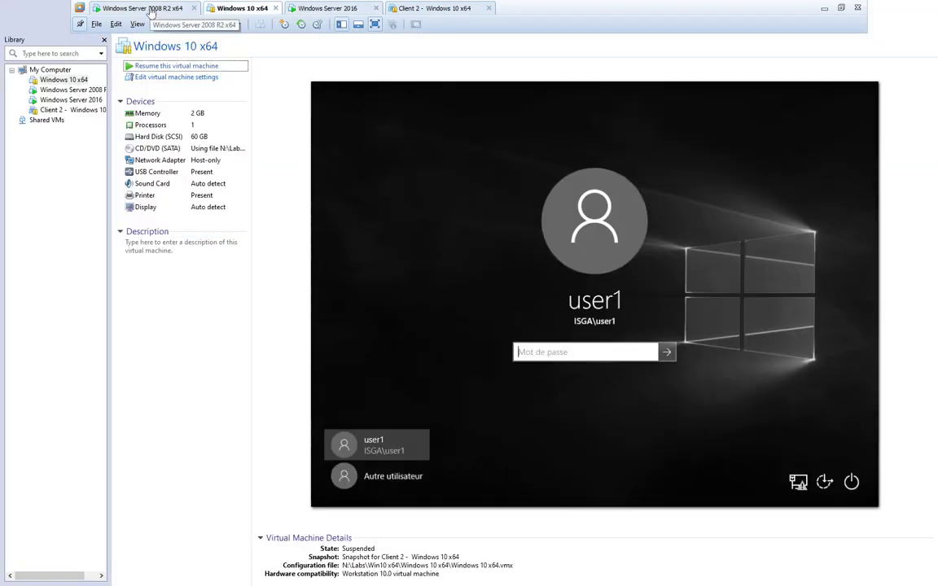
pyautogui.click(150, 10)
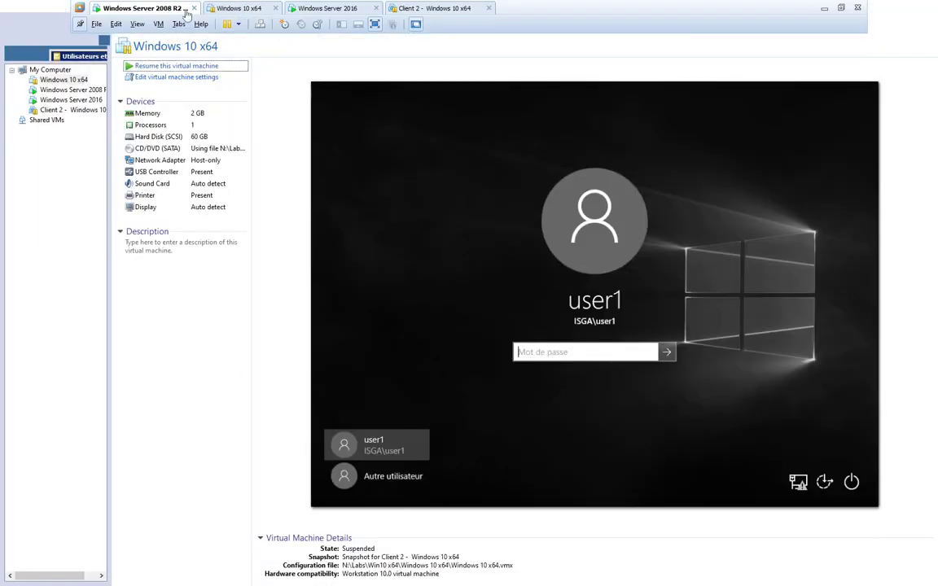
pyautogui.click(216, 9)
pyautogui.click(429, 10)
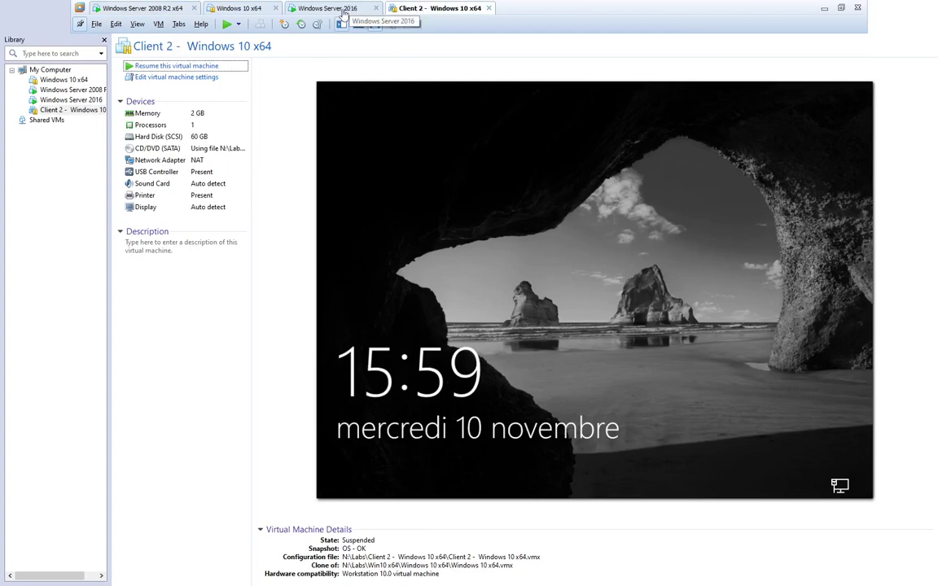
# - In VM Settings, set the Windows Server 2016 network adapter to Host-only instead of NAT
pyautogui.click(293, 10)
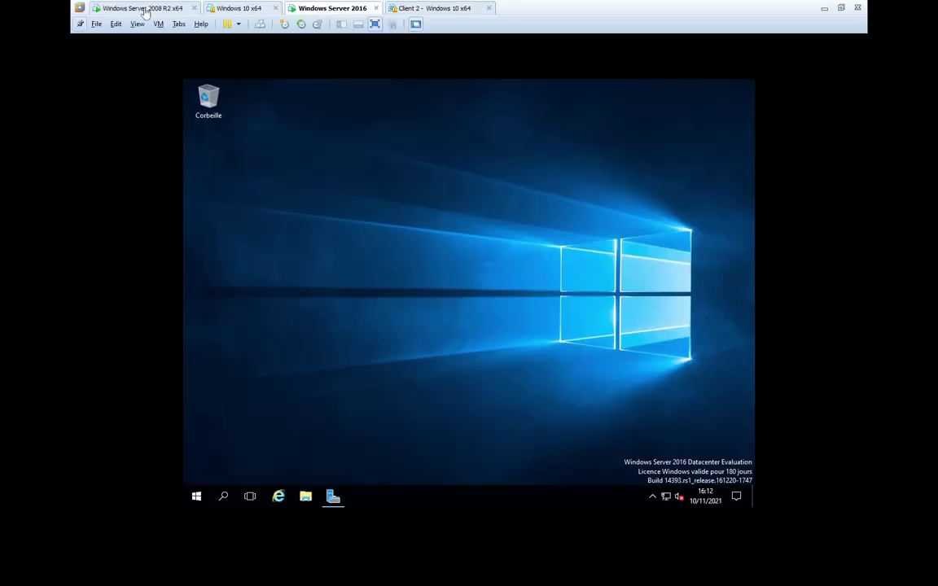
pyautogui.click(174, 10)
pyautogui.click(329, 10)
pyautogui.click(159, 24)
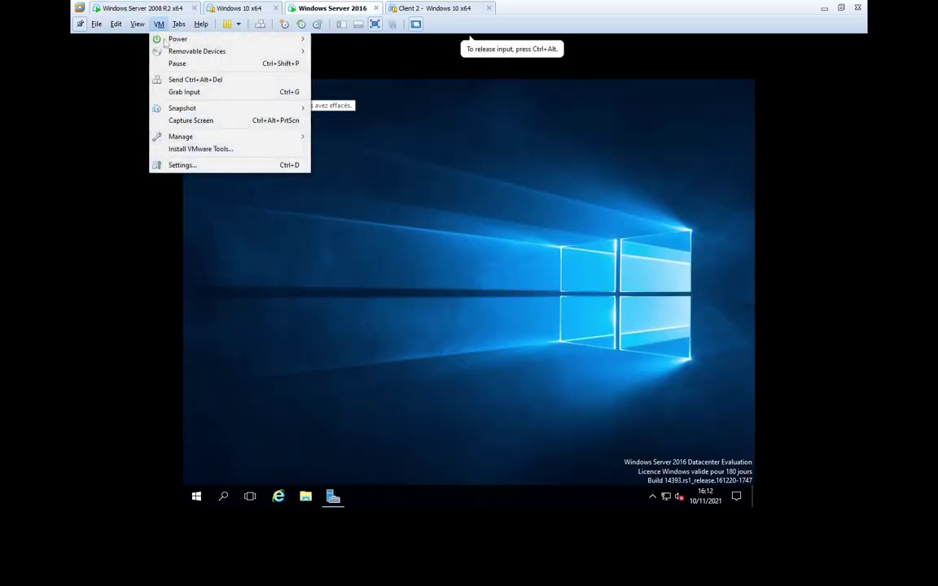
pyautogui.click(203, 166)
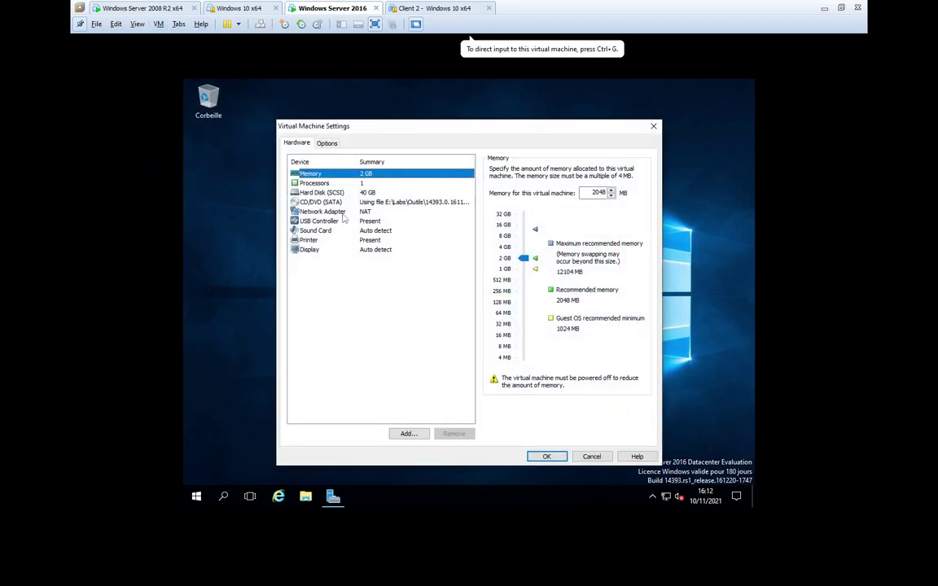
pyautogui.click(334, 212)
pyautogui.click(493, 210)
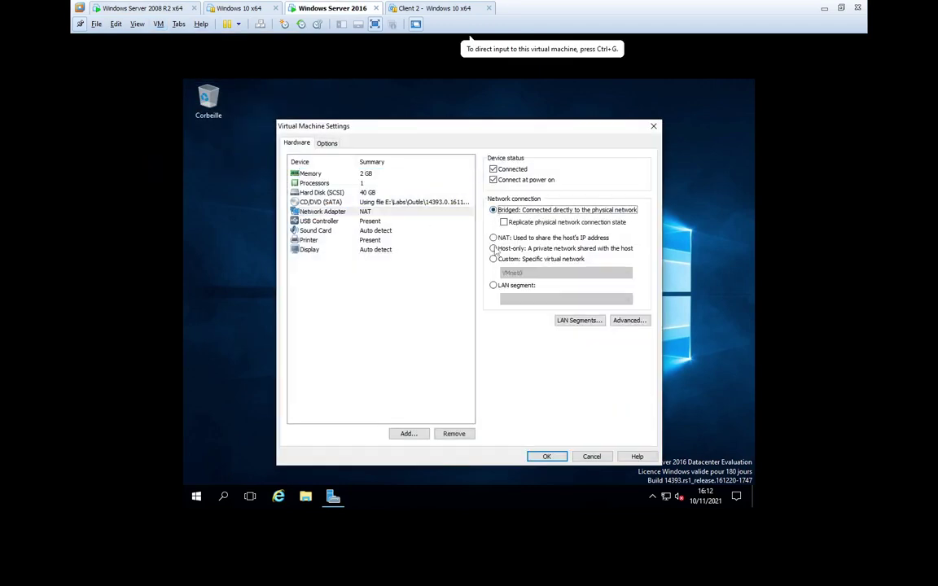
pyautogui.click(493, 248)
pyautogui.click(546, 457)
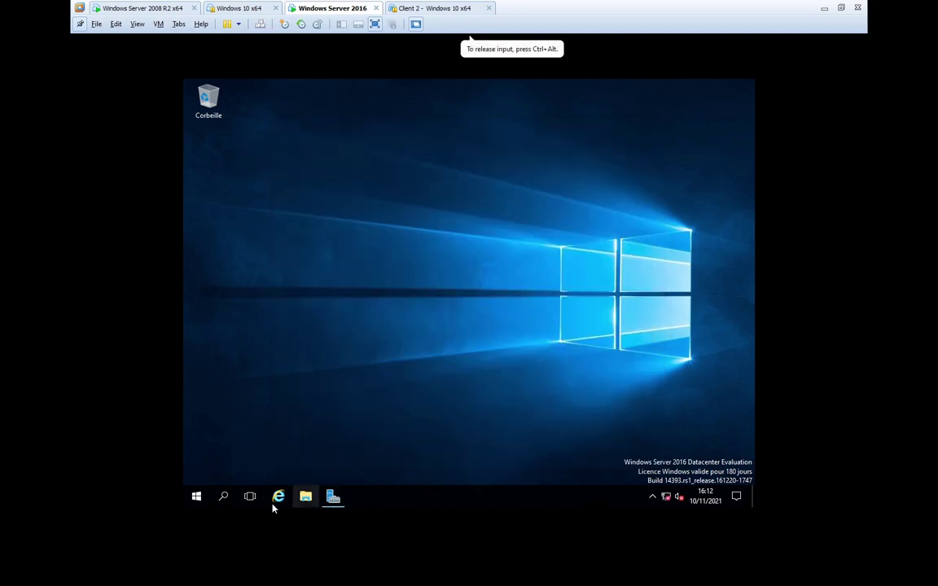
# - From Ce PC's Propriétés in File Explorer, reach the computer-name change dialog on Windows Server 2016
pyautogui.click(305, 499)
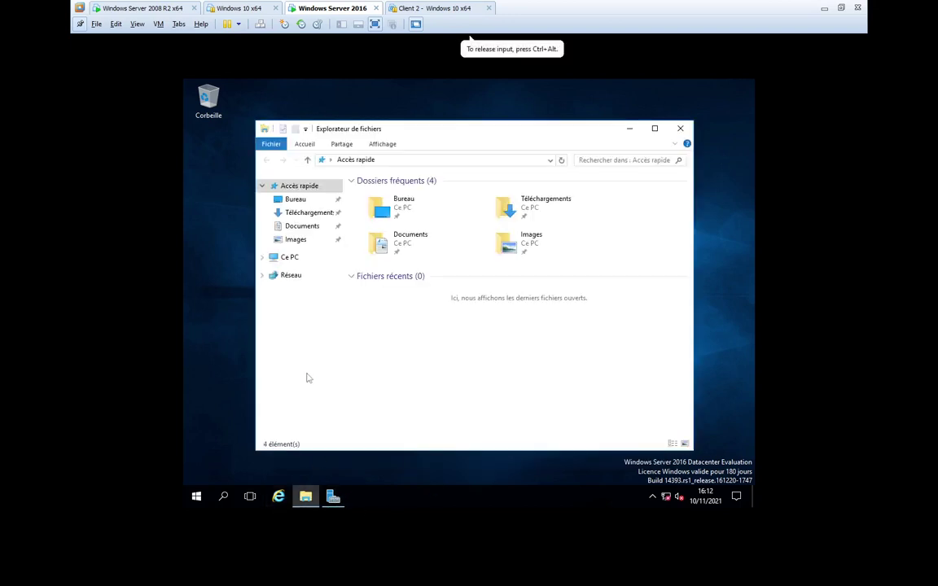
pyautogui.rightClick(282, 260)
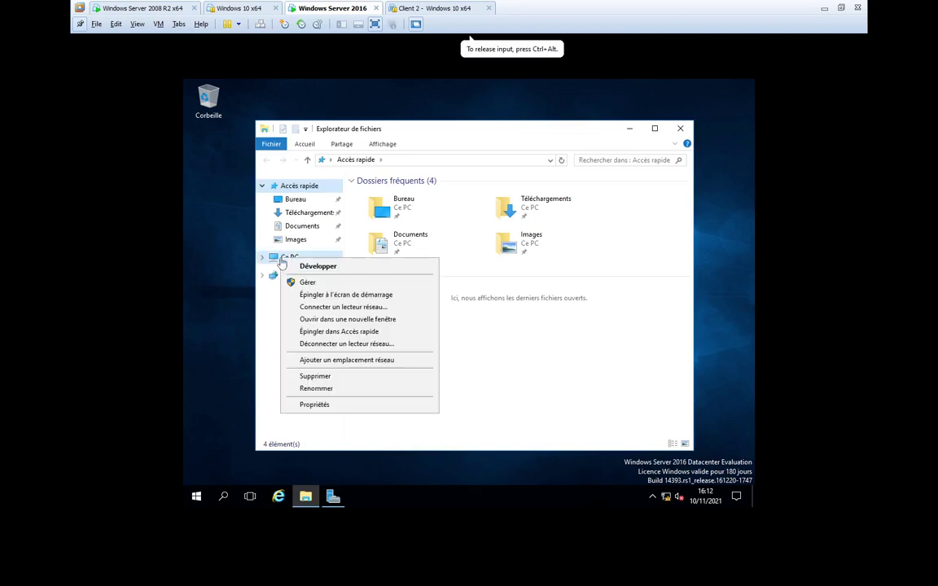
pyautogui.click(313, 404)
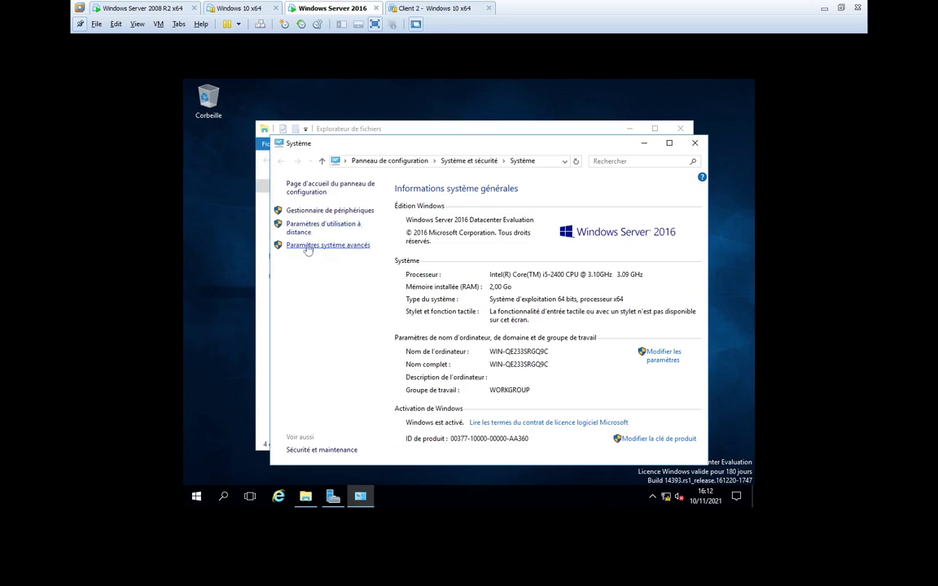
pyautogui.click(663, 356)
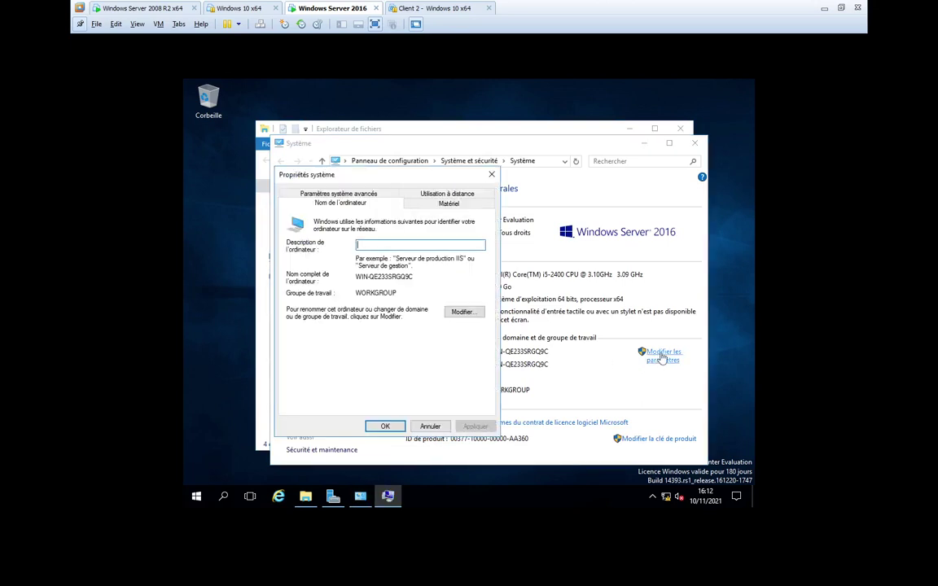
pyautogui.click(461, 313)
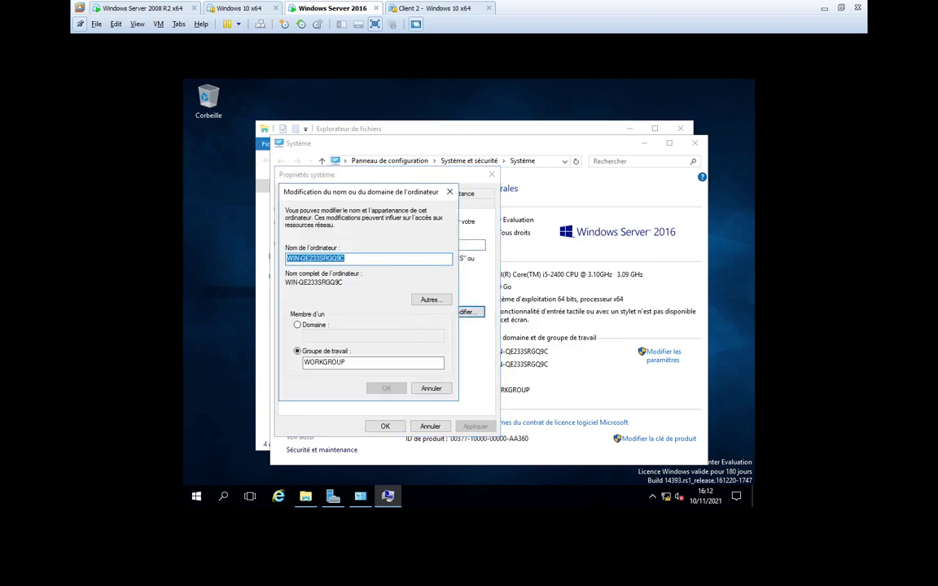
# - Rename the computer to dc2, choose Redémarrer ultérieurement, and close the System window
pyautogui.write('dc')
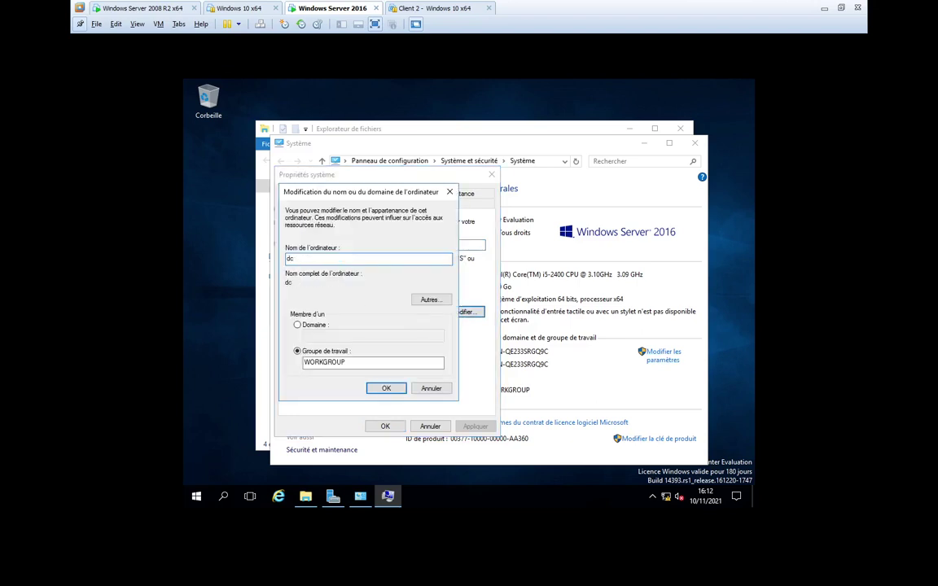
pyautogui.write('2')
pyautogui.click(387, 390)
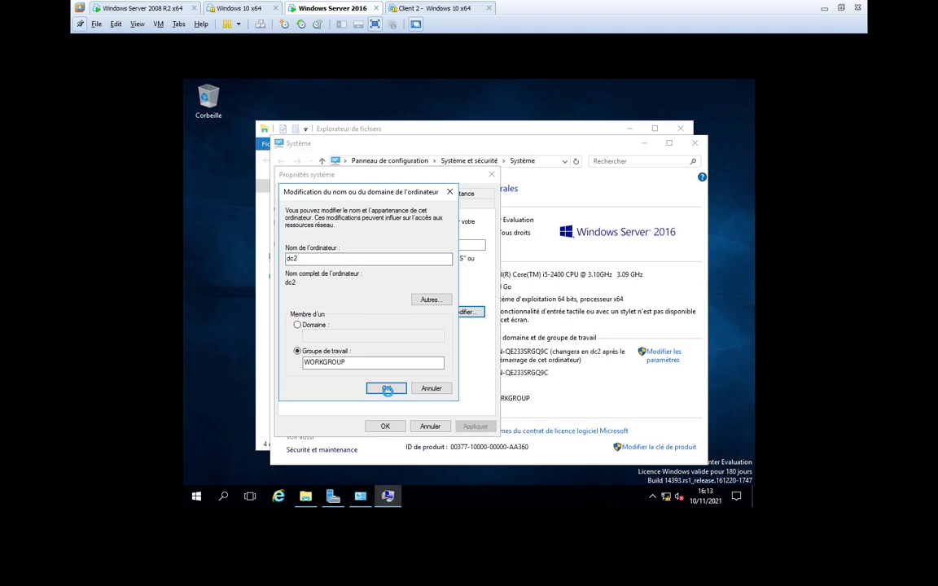
pyautogui.click(533, 303)
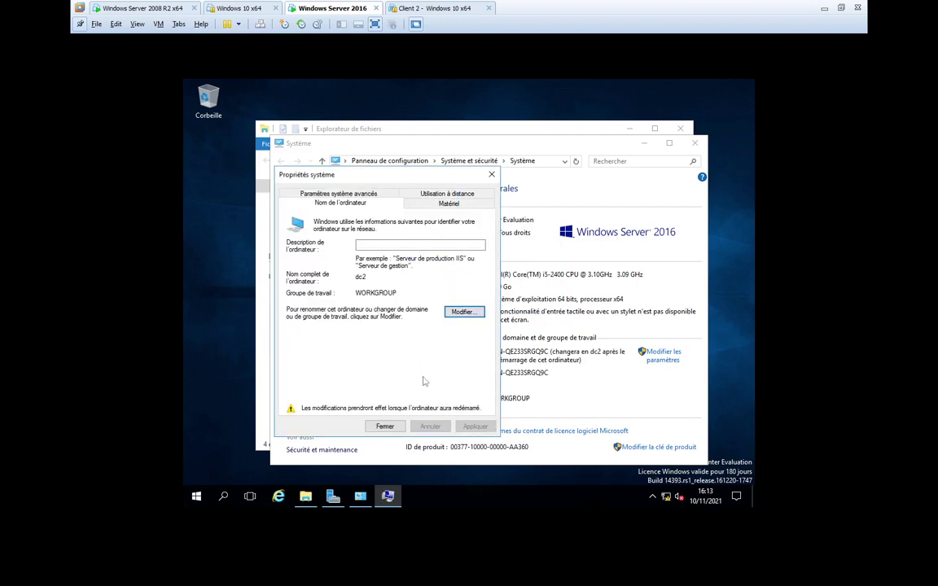
pyautogui.click(385, 426)
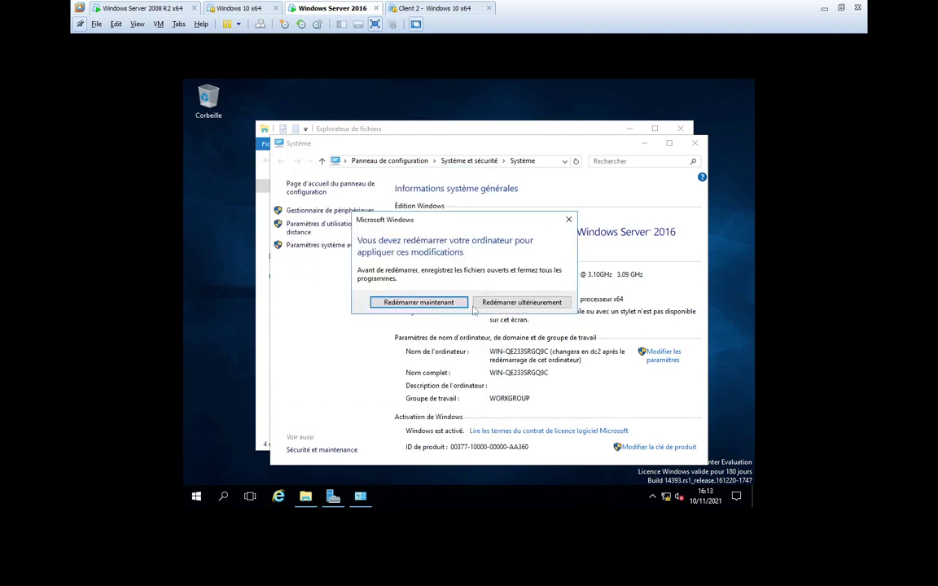
pyautogui.click(496, 303)
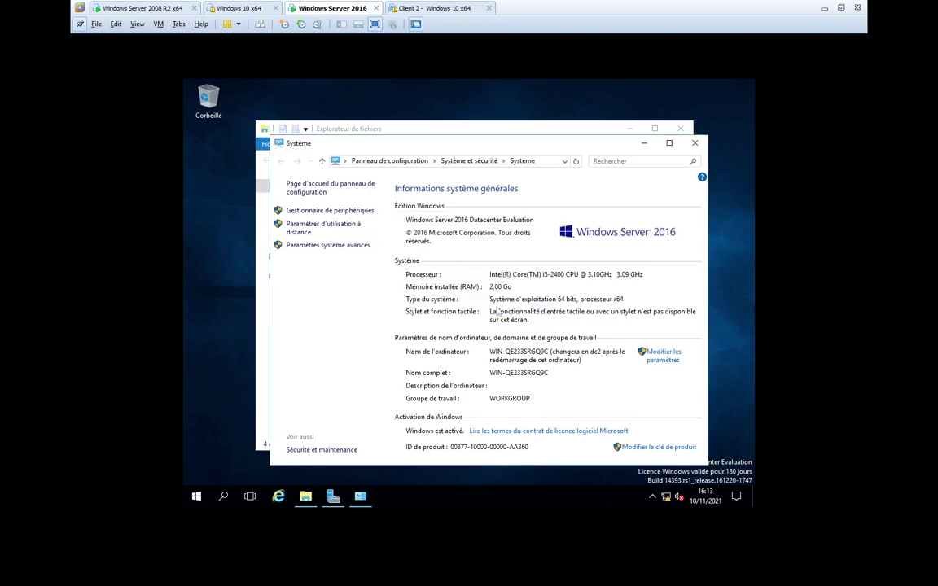
pyautogui.click(695, 144)
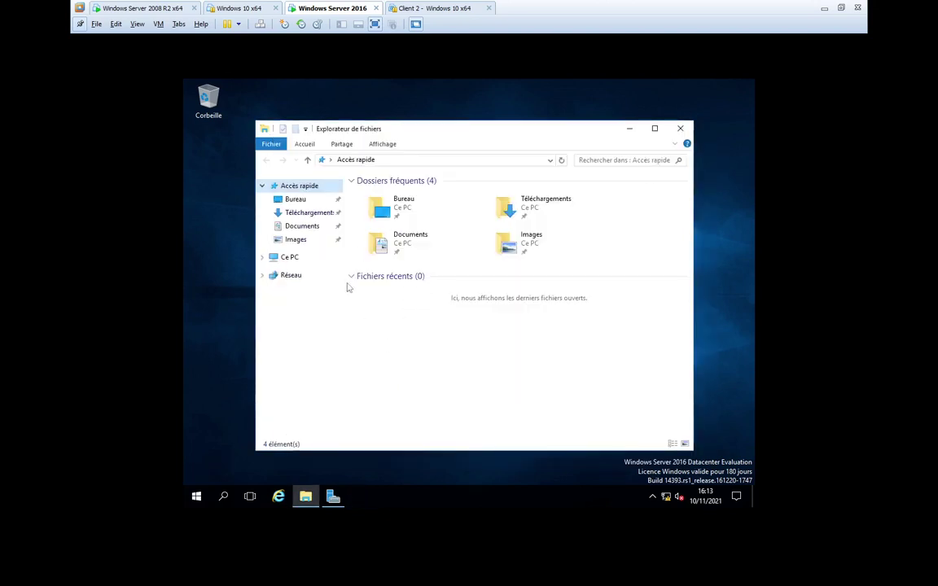
# - Open the IPv4 properties of the Ethernet0 adapter on the Server 2016 machine
pyautogui.rightClick(279, 281)
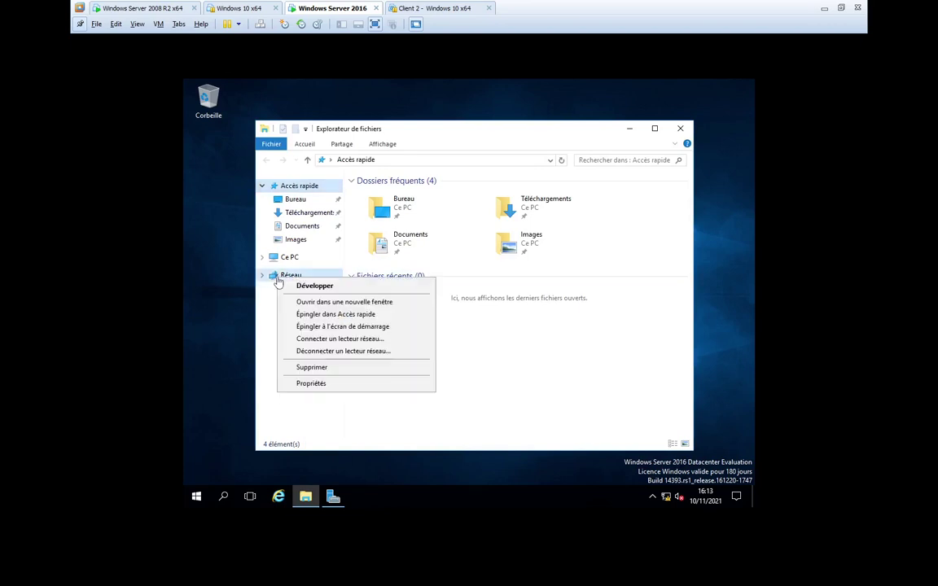
pyautogui.click(329, 386)
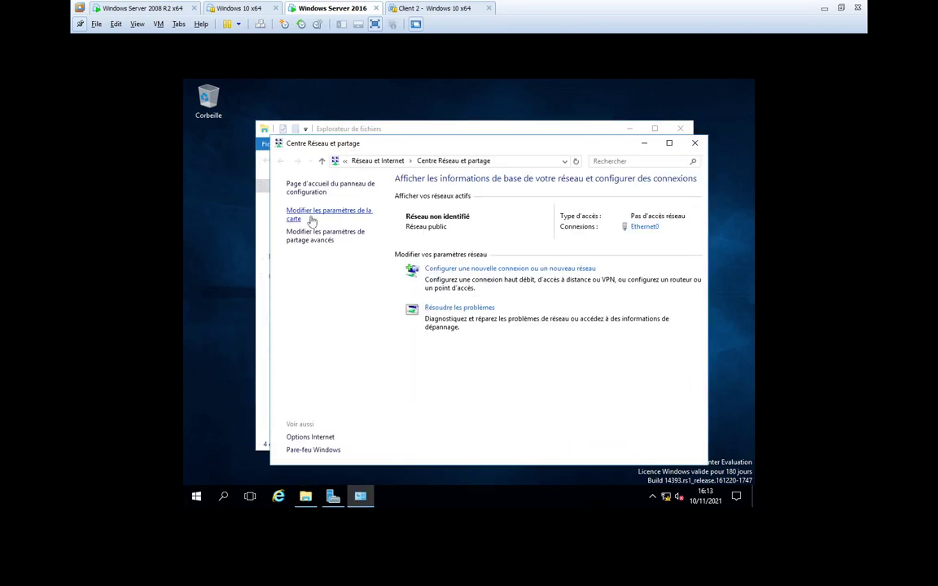
pyautogui.click(338, 214)
pyautogui.click(338, 215)
pyautogui.rightClick(326, 215)
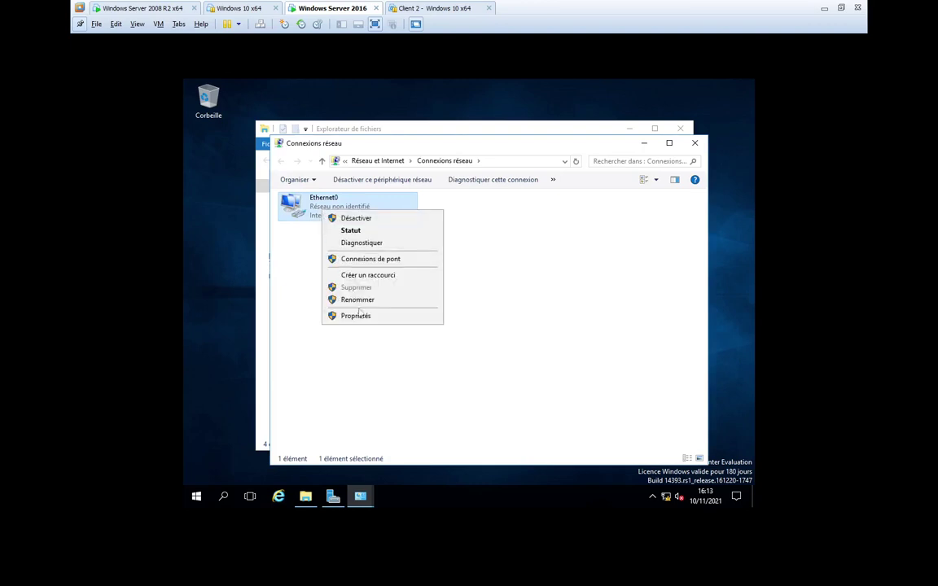
pyautogui.click(364, 316)
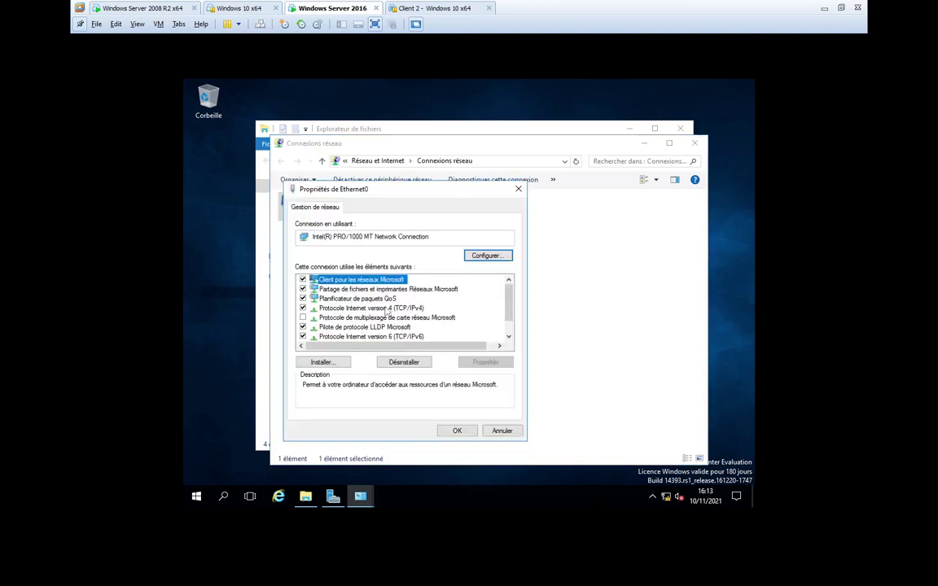
pyautogui.doubleClick(386, 309)
# - Set static IP 192.168.10.251, mask 255.255.255.0 and preferred DNS 192.168.10.250
pyautogui.click(367, 312)
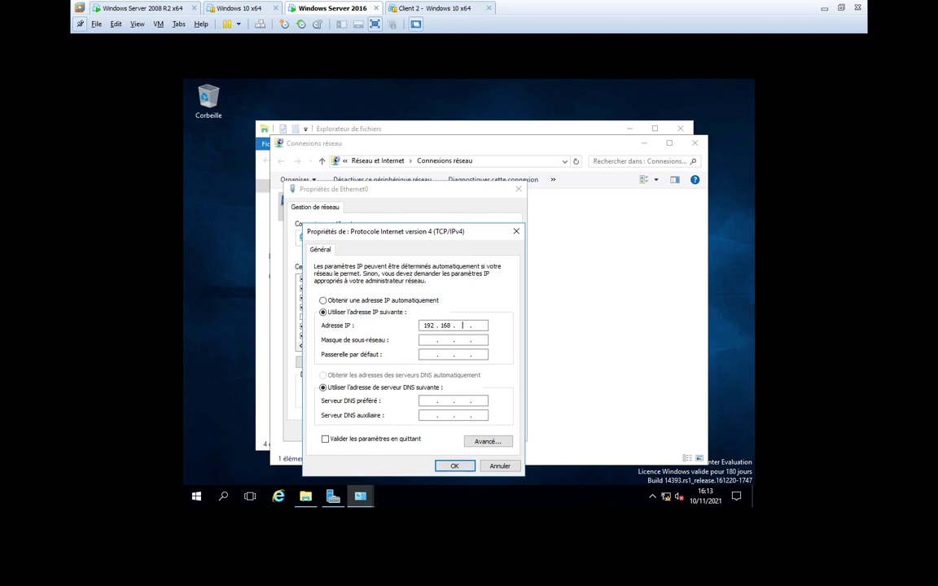
pyautogui.write('10')
pyautogui.press('Tab')
pyautogui.click(480, 325)
pyautogui.write('251')
pyautogui.press('Tab')
pyautogui.press('Tab')
pyautogui.press('Tab')
pyautogui.press('Tab')
pyautogui.write('192 . 168 . 10 . 250')
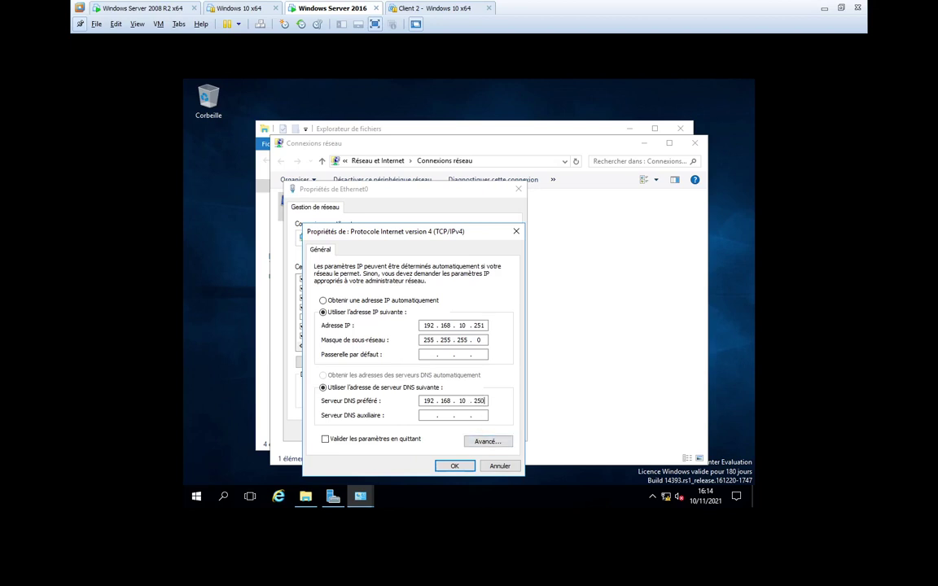
pyautogui.moveTo(483, 401); pyautogui.dragTo(473, 401)
# - Switch to the Windows Server 2008 R2 machine and launch a command prompt with cmd
pyautogui.click(134, 9)
pyautogui.click(42, 574)
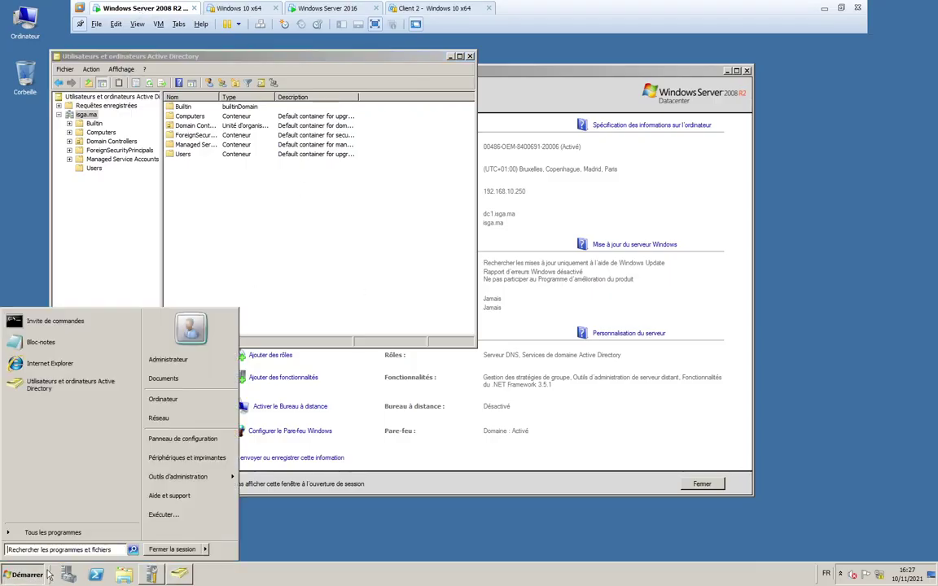
pyautogui.click(163, 519)
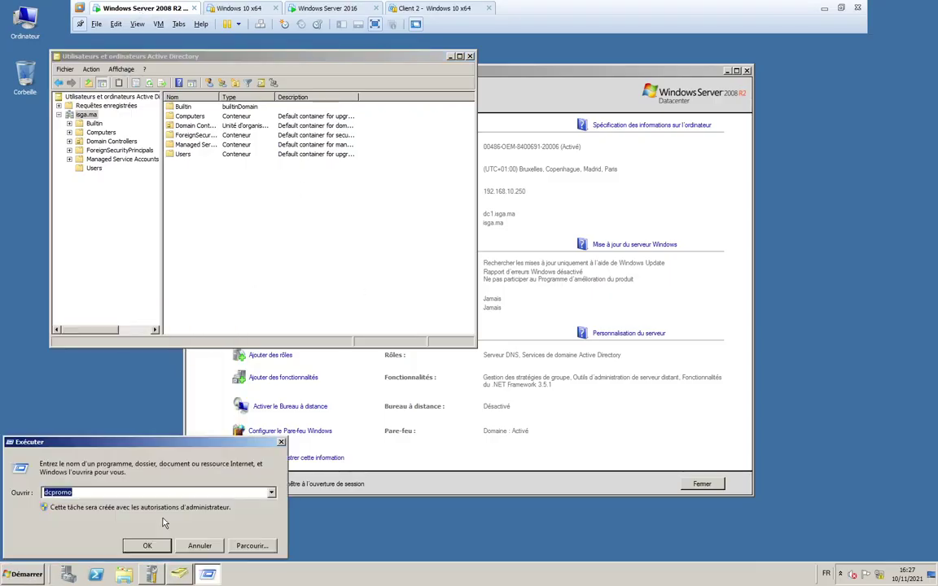
pyautogui.press('Return')
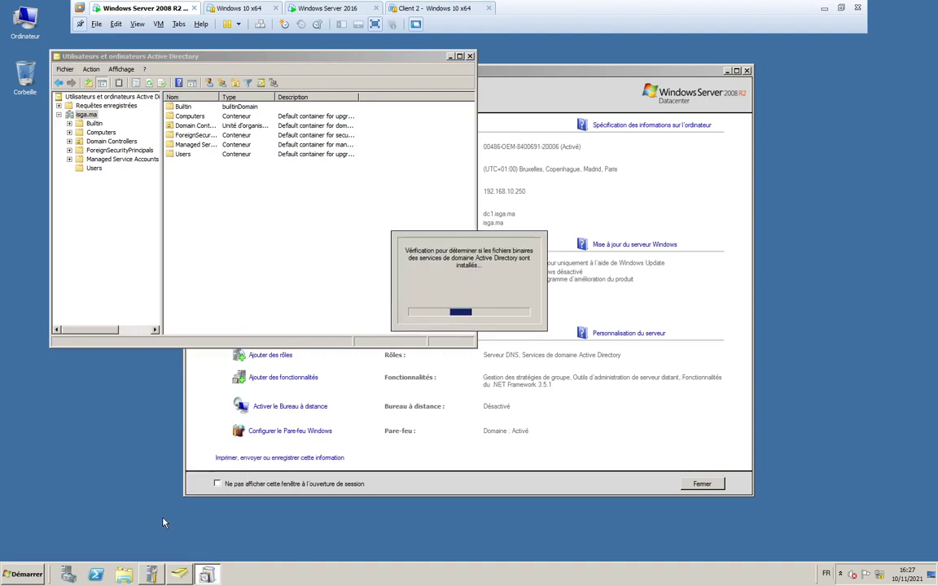
pyautogui.press('super+r')
pyautogui.write('cmd')
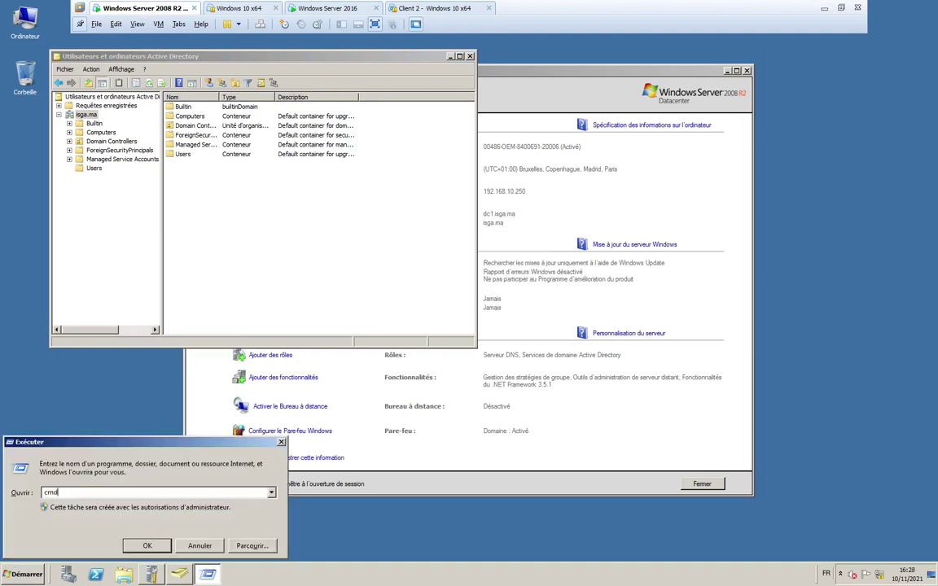
pyautogui.press('Return')
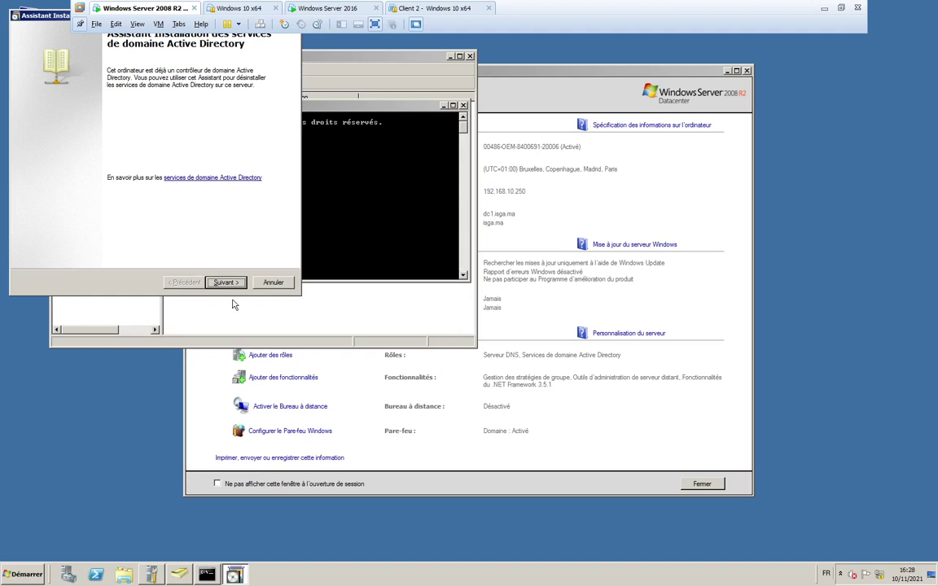
# - Quit the accidentally opened AD installation wizard and run ipconfig to confirm 192.168.10.250
pyautogui.click(272, 282)
pyautogui.click(495, 322)
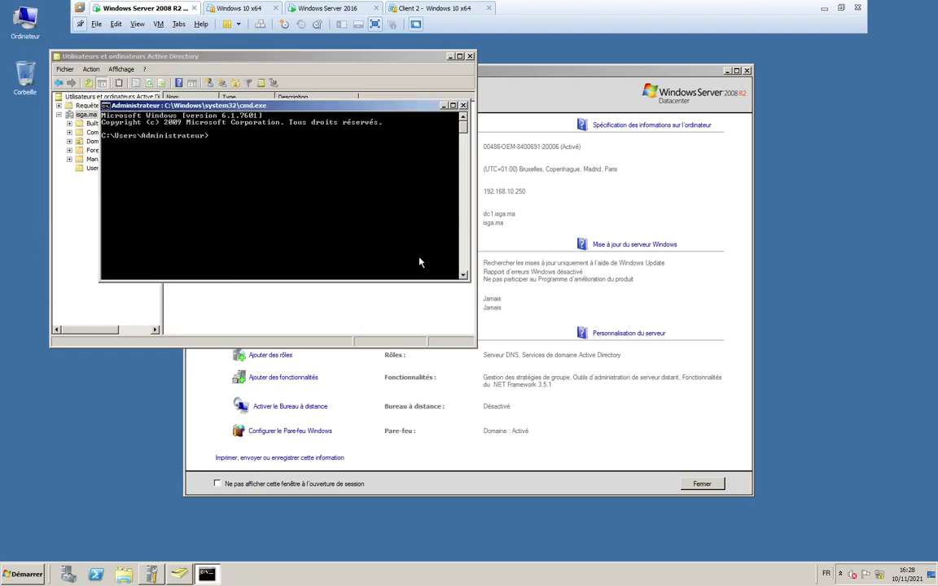
pyautogui.write('ipconfig')
pyautogui.press('Return')
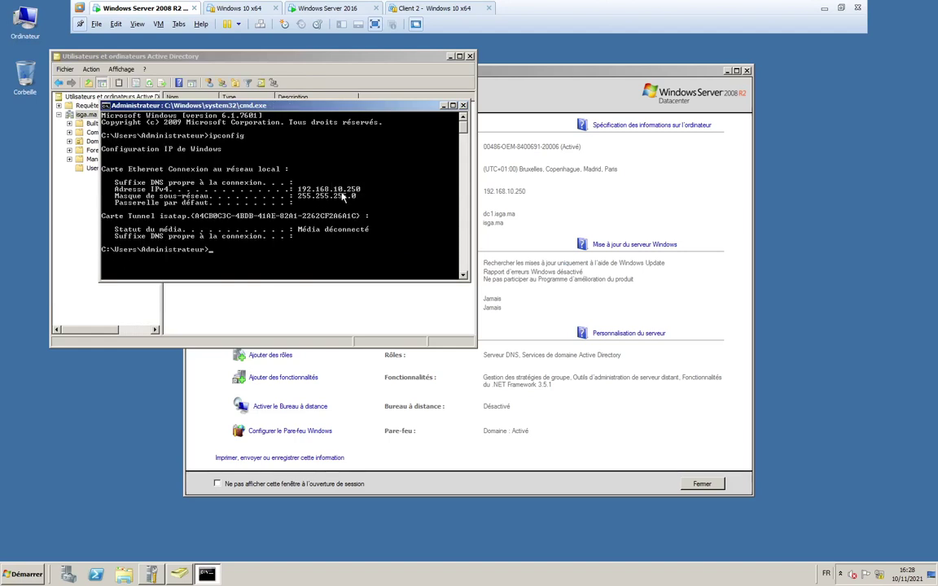
# - Apply the Server 2016 IPv4 and Ethernet0 settings and close the network windows
pyautogui.click(301, 8)
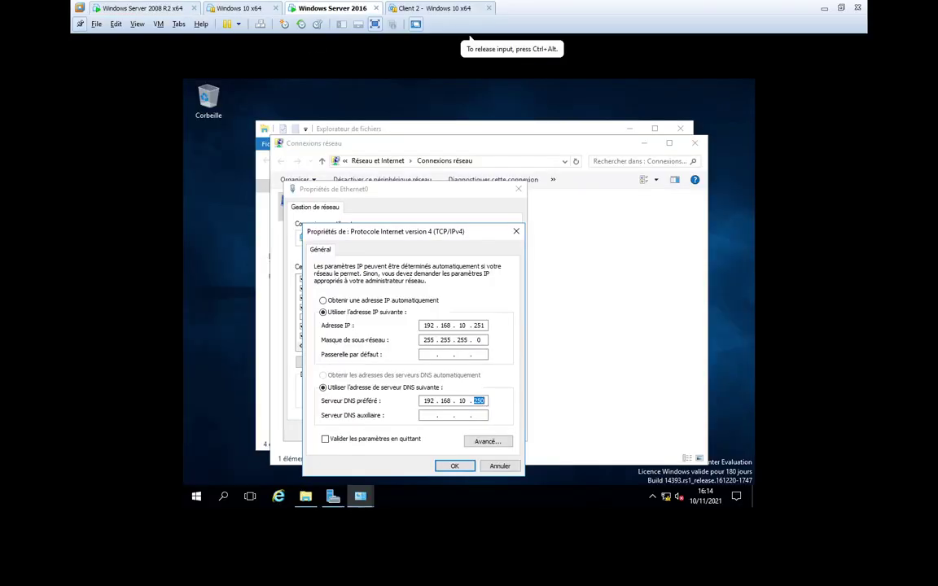
pyautogui.click(455, 466)
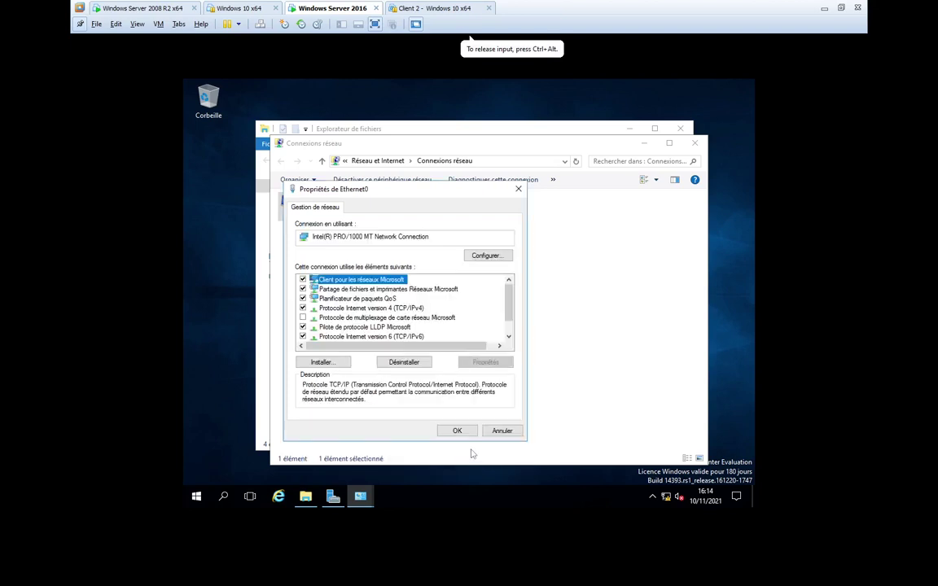
pyautogui.click(458, 430)
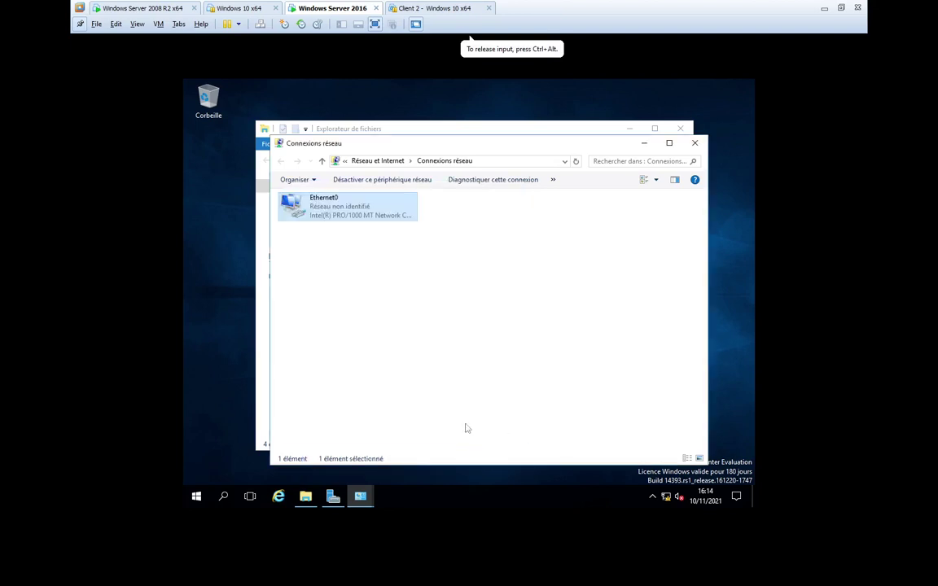
pyautogui.click(693, 144)
pyautogui.click(682, 131)
pyautogui.click(694, 144)
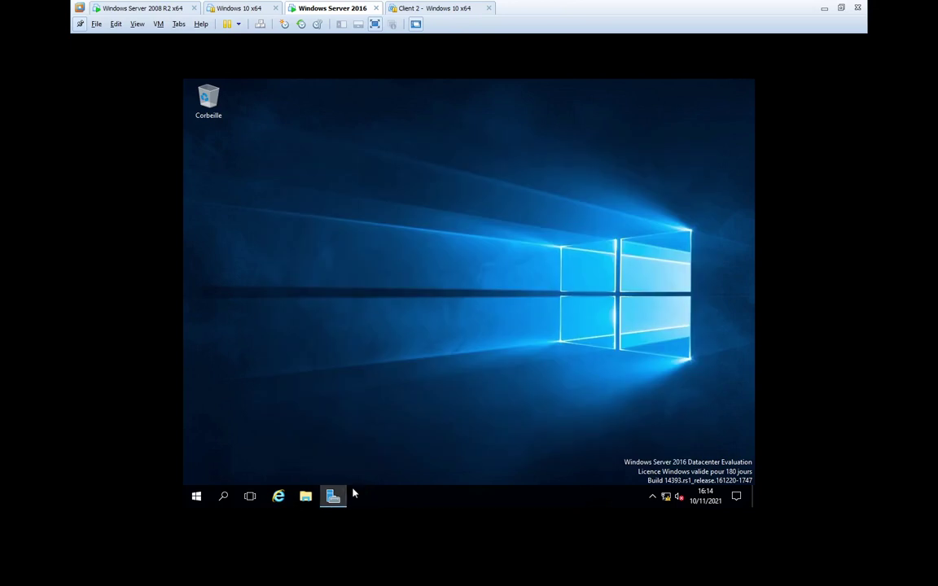
# - Start Add Roles and Features with role-based installation on the local server
pyautogui.click(342, 494)
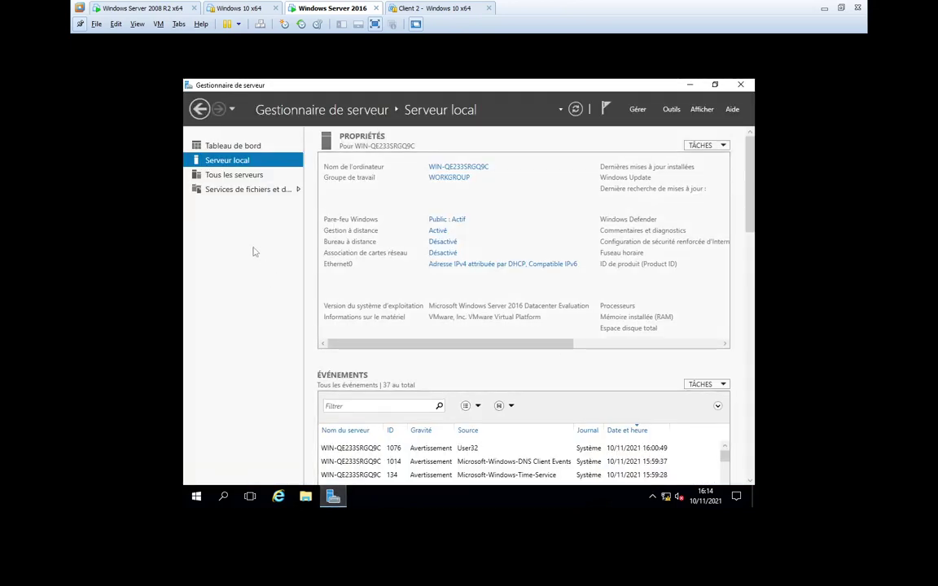
pyautogui.click(203, 146)
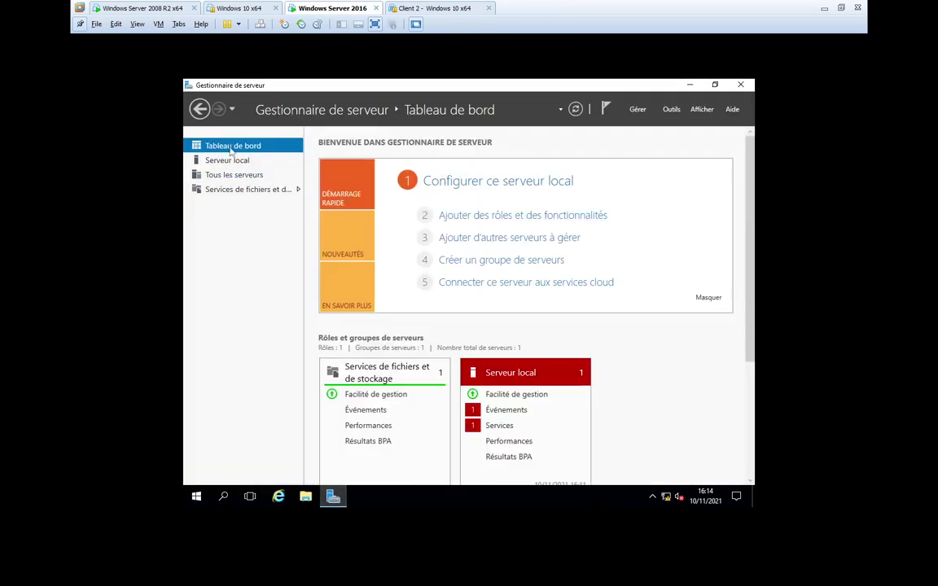
pyautogui.click(472, 215)
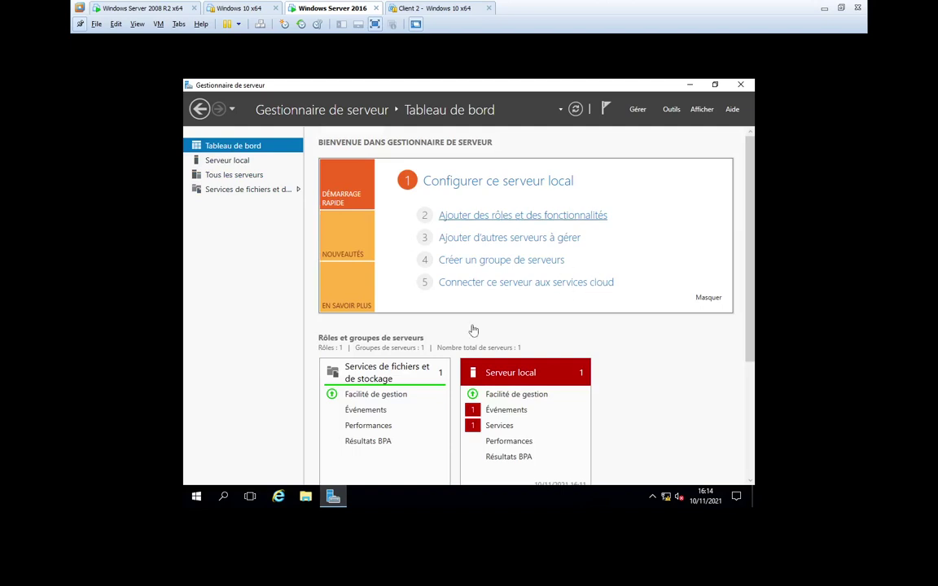
pyautogui.click(513, 395)
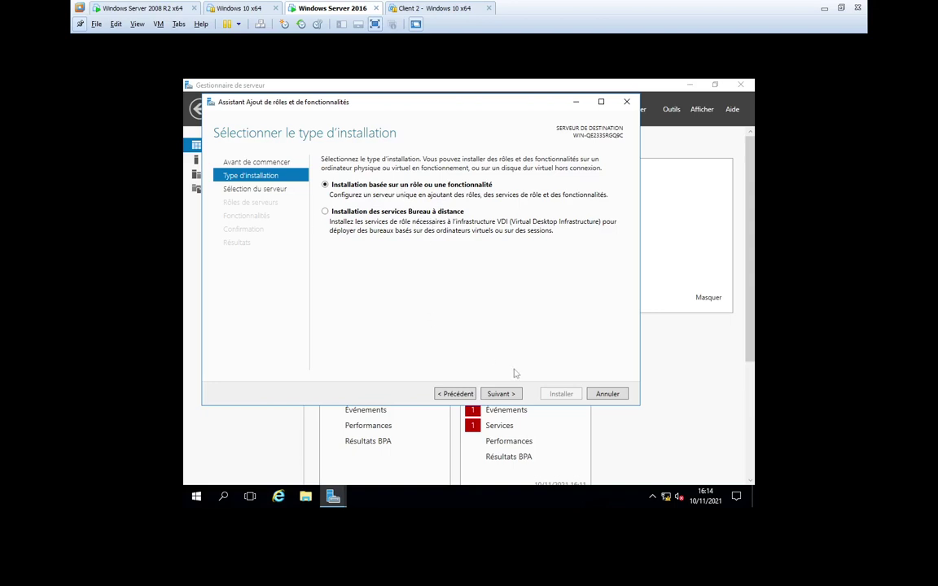
pyautogui.click(500, 393)
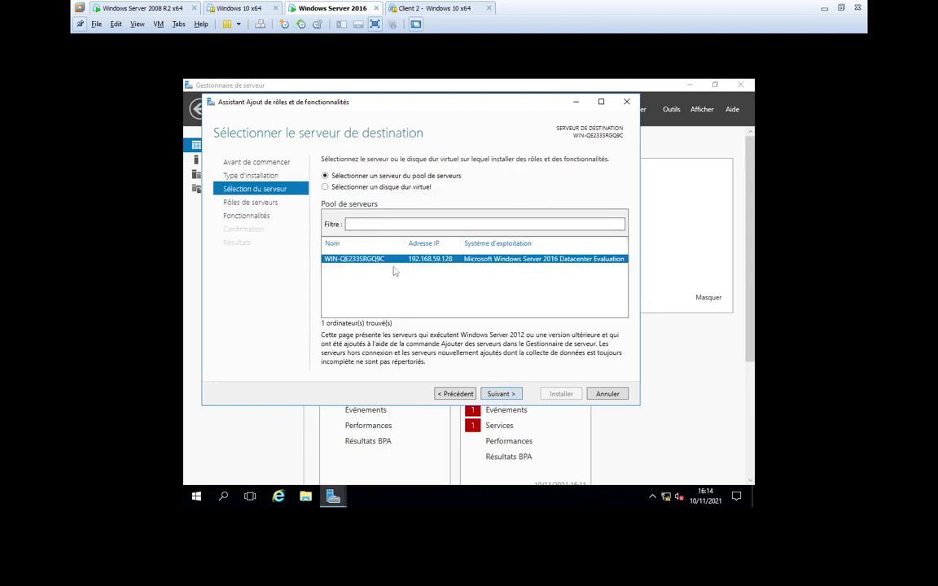
pyautogui.click(502, 393)
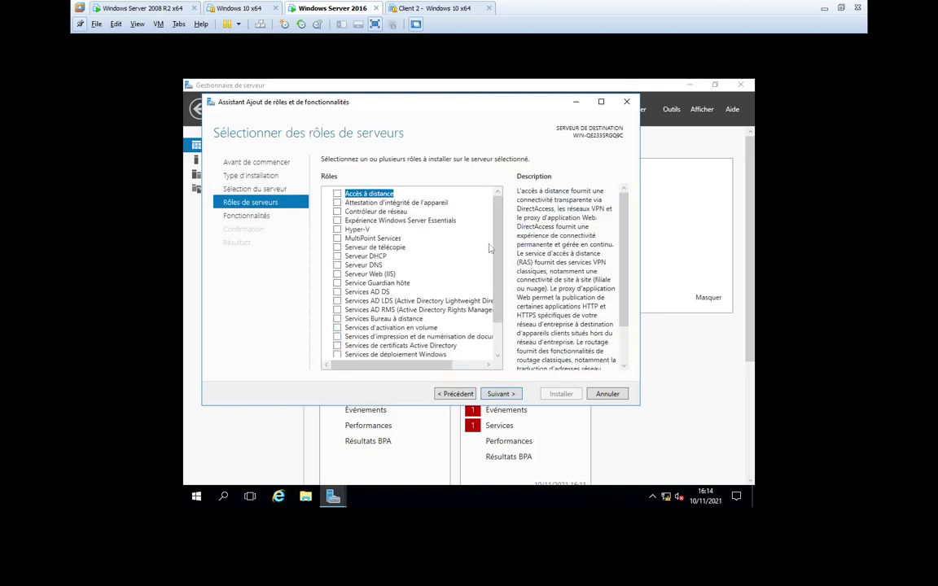
pyautogui.click(455, 394)
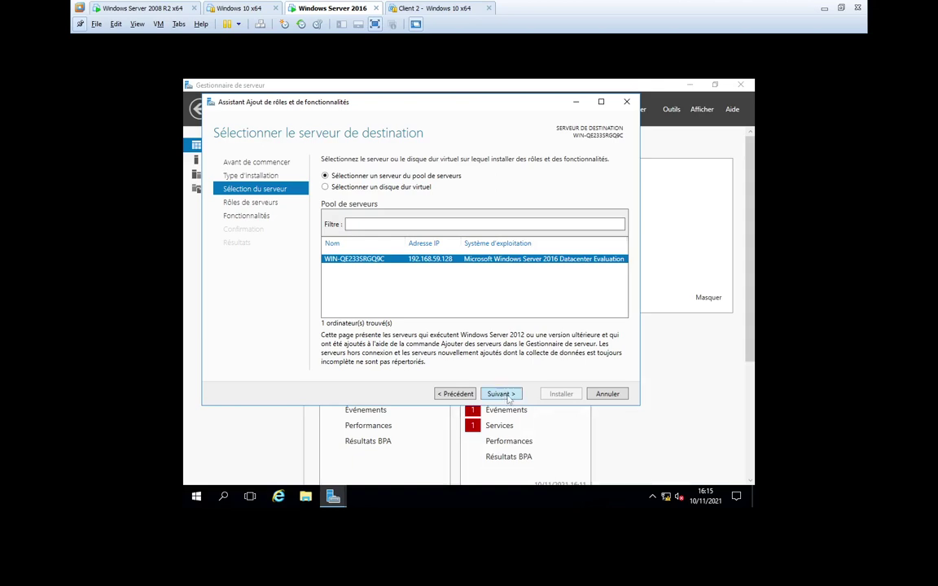
pyautogui.click(501, 395)
# - Select Services AD DS with its management features and start the installation
pyautogui.scroll(-2, 356, 259)
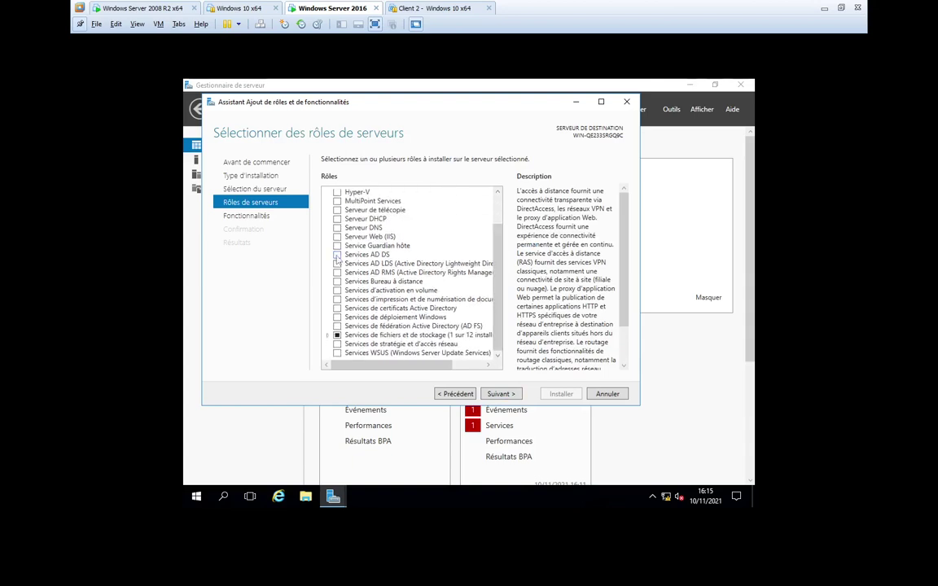
pyautogui.click(337, 255)
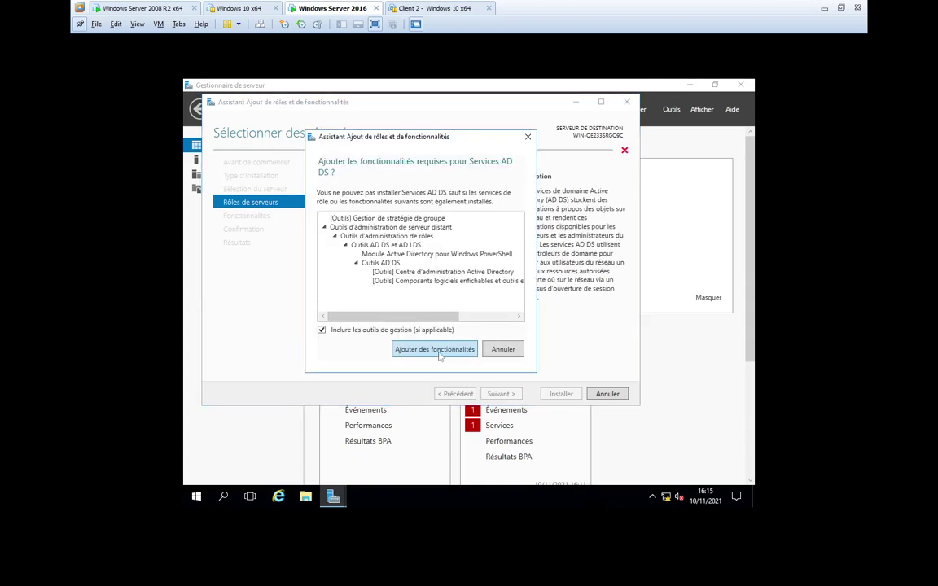
pyautogui.click(432, 349)
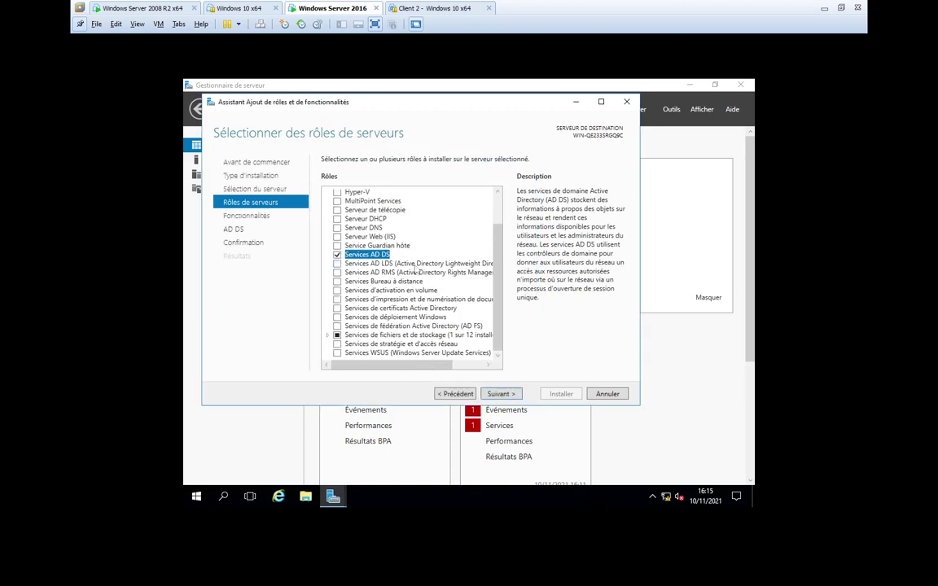
pyautogui.click(494, 394)
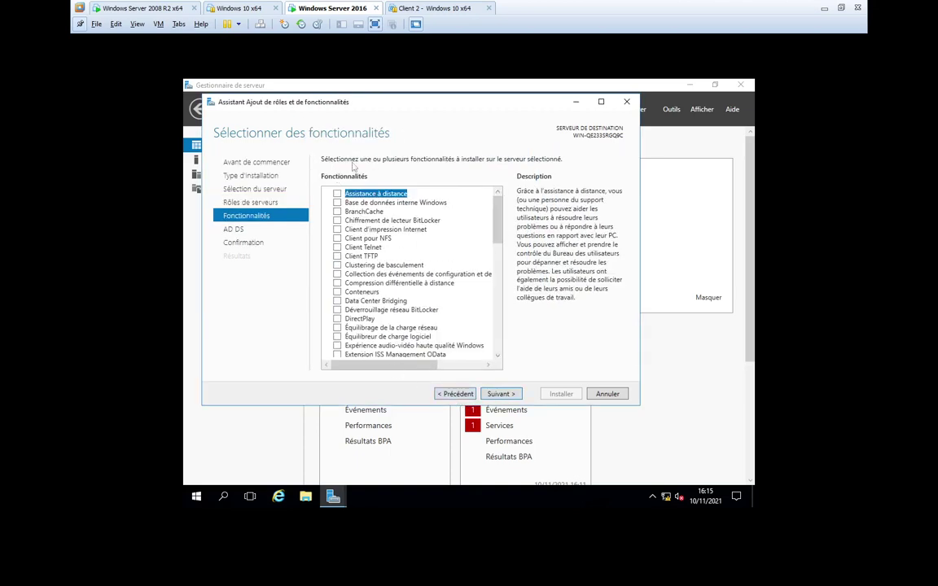
pyautogui.moveTo(497, 220); pyautogui.dragTo(511, 398)
pyautogui.click(501, 394)
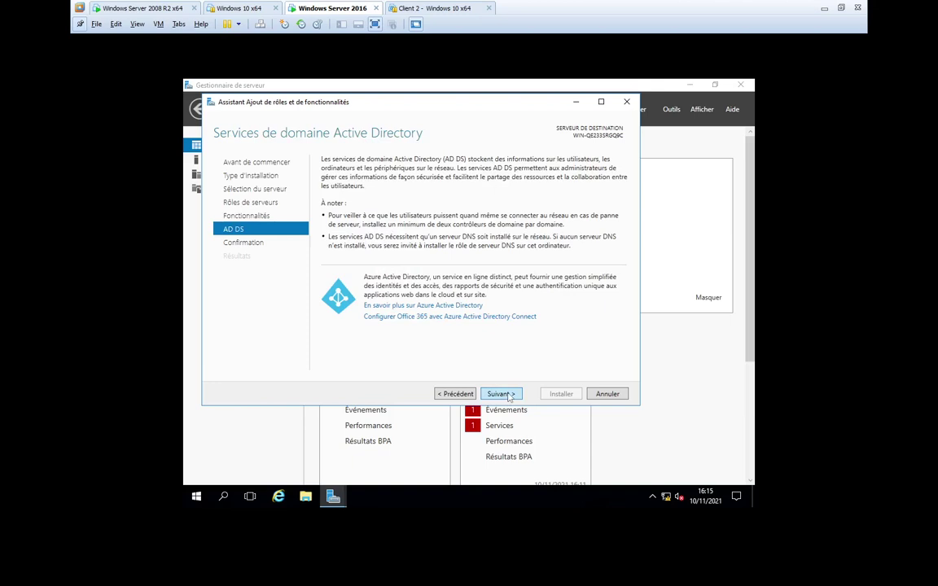
pyautogui.click(501, 394)
pyautogui.click(561, 394)
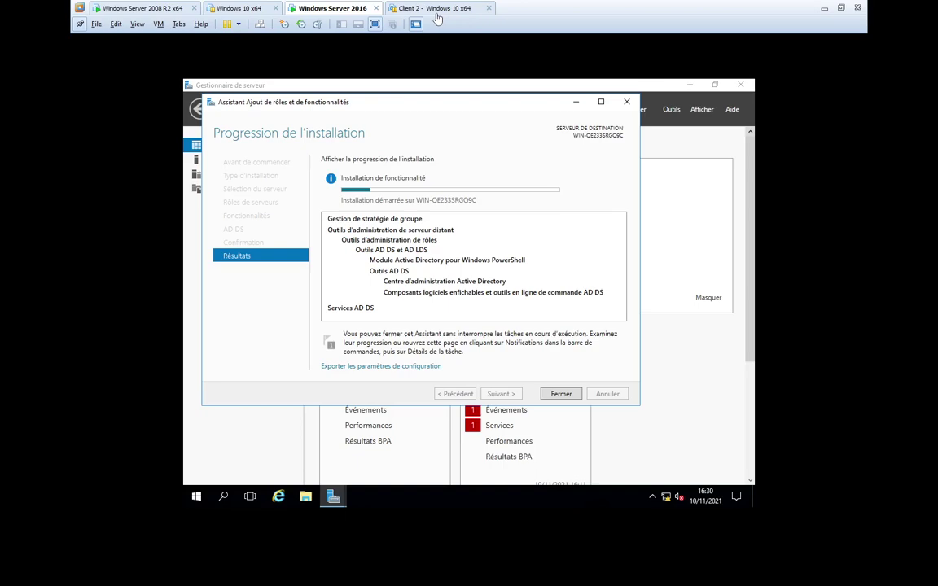
# - Switch to the suspended Client 2 - Windows 10 x64 machine
pyautogui.click(393, 8)
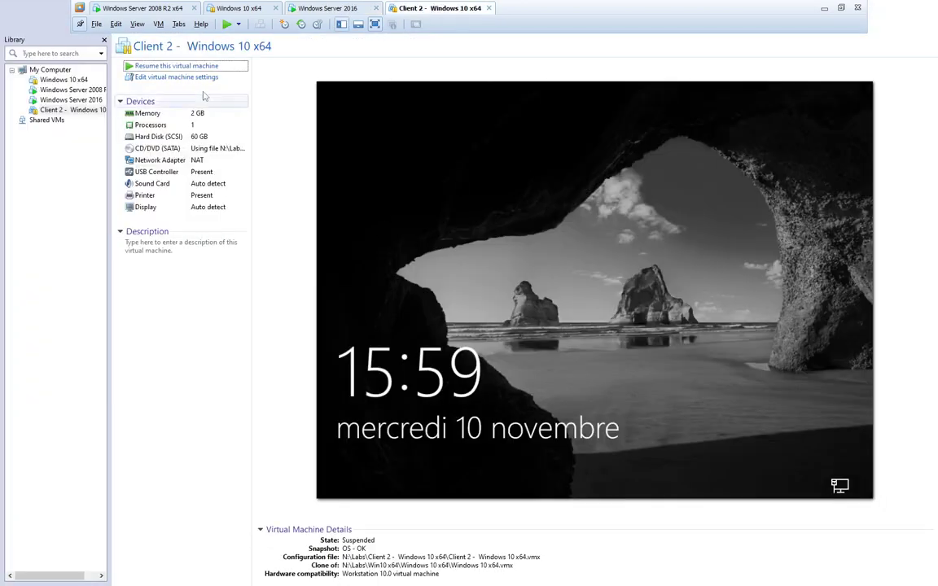
# - Check Client 2's network adapter in VM Settings, then return to Windows Server 2016
pyautogui.click(158, 24)
pyautogui.click(261, 166)
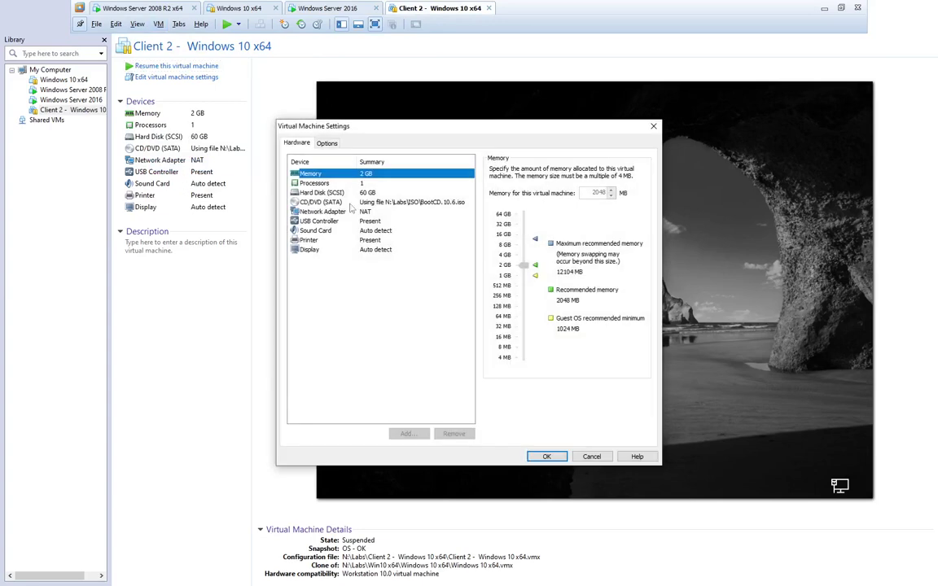
pyautogui.click(319, 201)
pyautogui.click(351, 212)
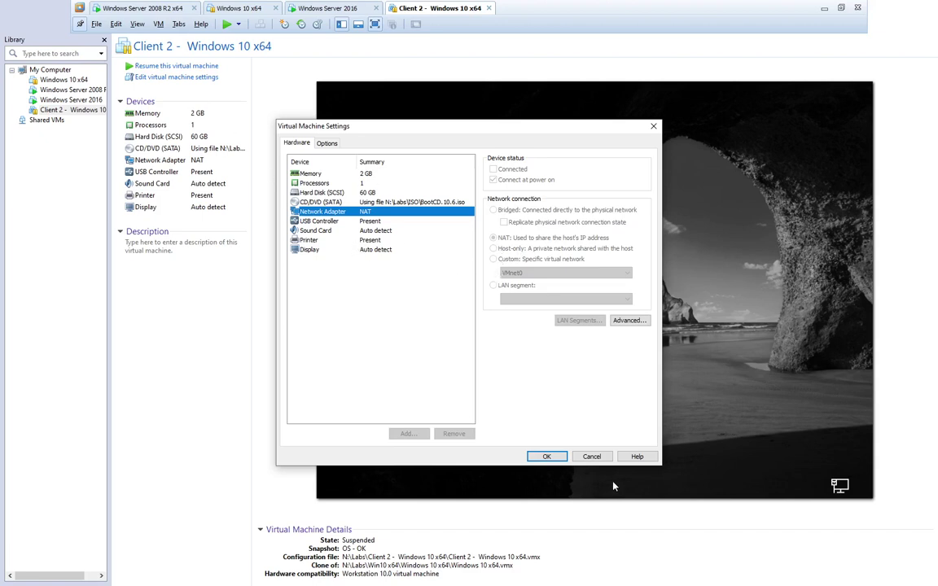
pyautogui.click(546, 457)
pyautogui.click(331, 9)
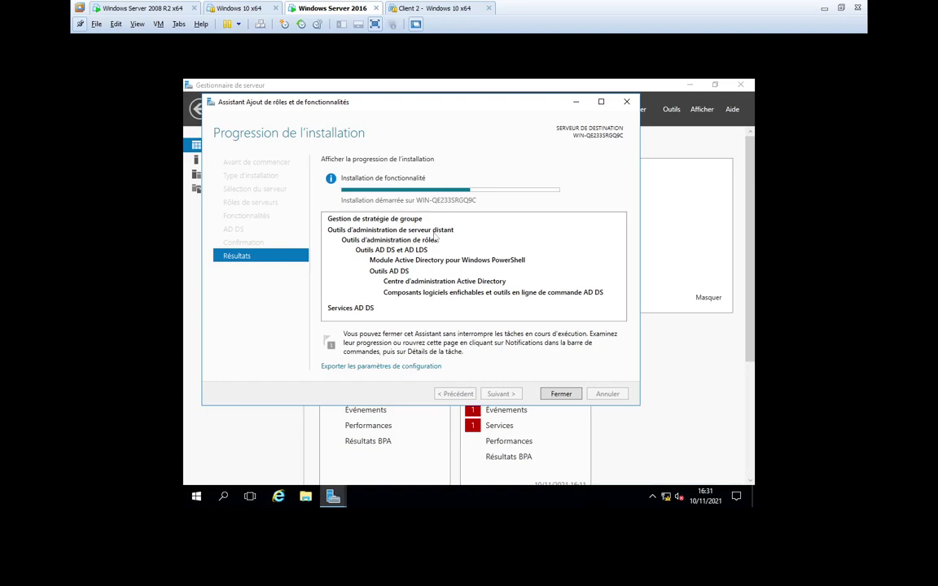
# - Look at the Client 2 and Windows 10 x64 machines, then return to Windows Server 2016
pyautogui.click(430, 8)
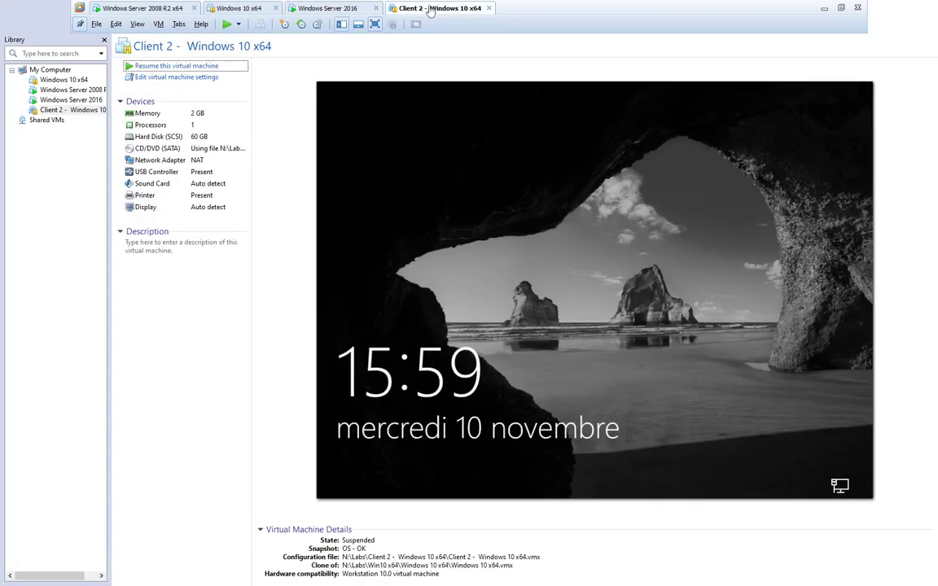
pyautogui.click(207, 8)
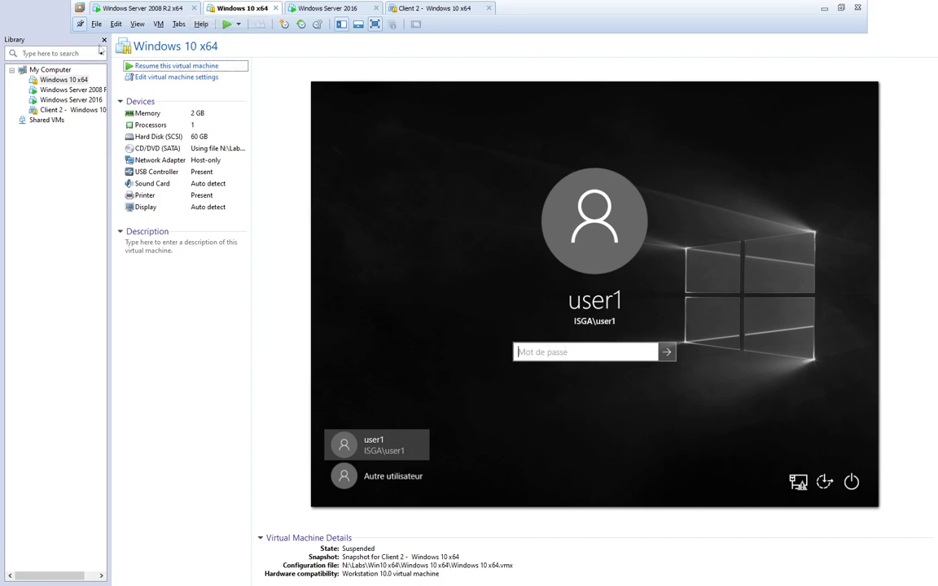
pyautogui.click(306, 9)
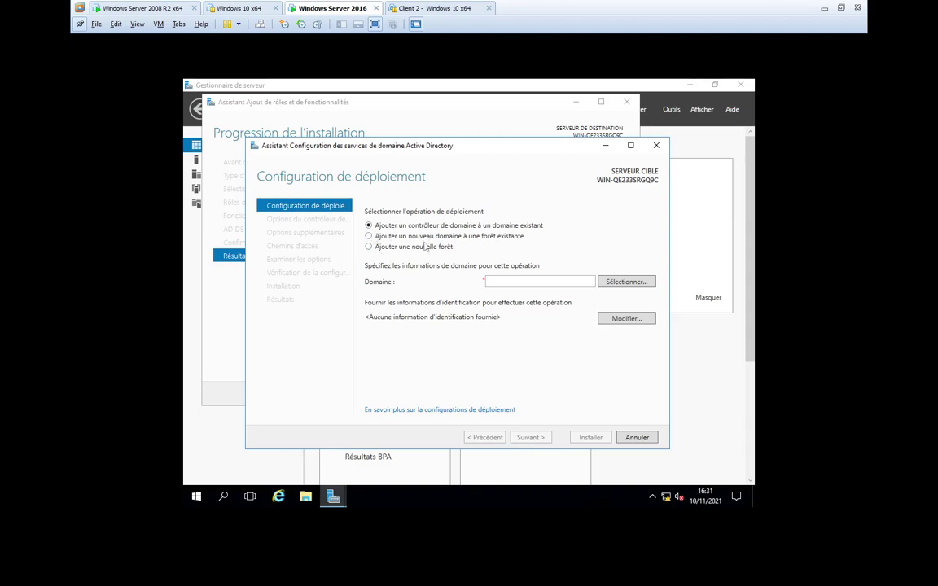
# - Choose 'Ajouter un nouveau domaine à une forêt existante' with domain type 'Domaine enfant'
pyautogui.click(394, 237)
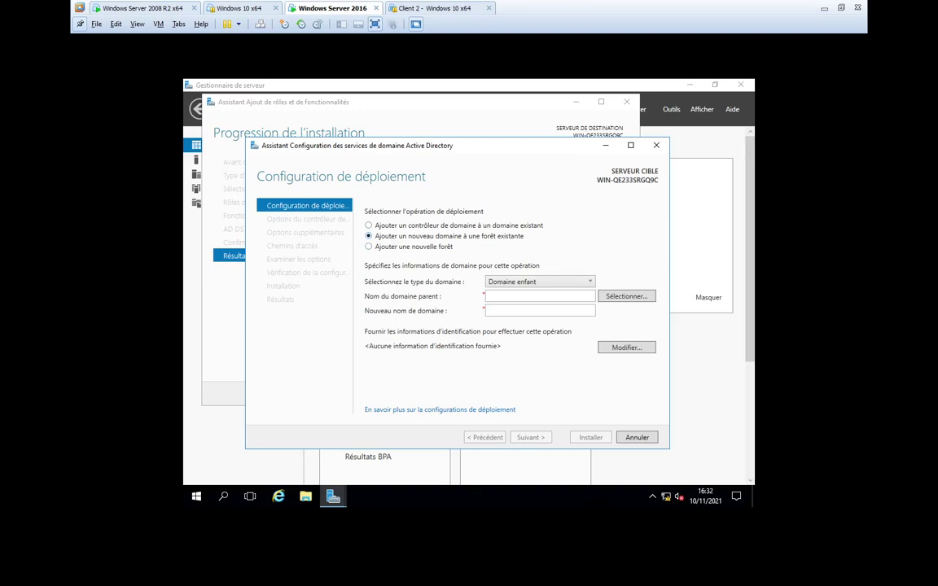
pyautogui.click(515, 297)
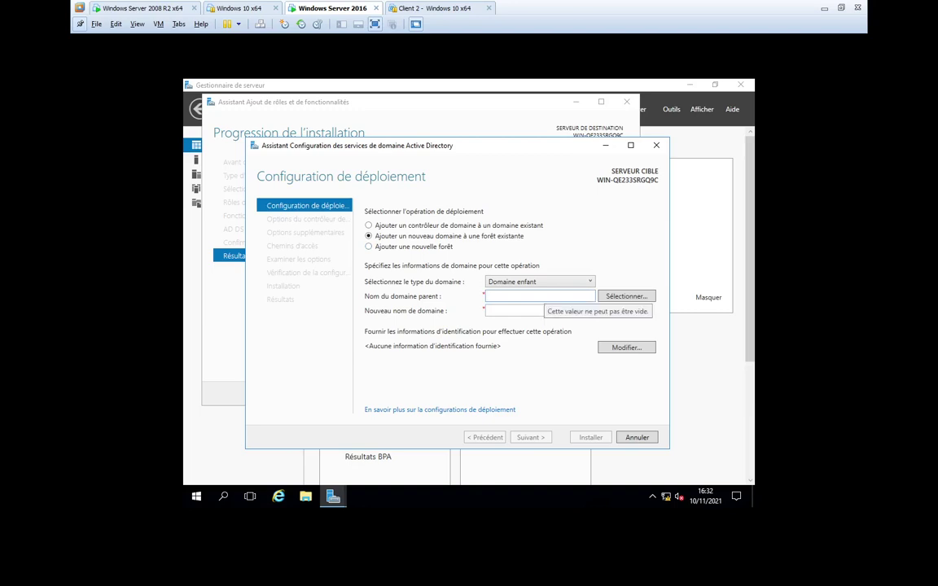
pyautogui.click(557, 282)
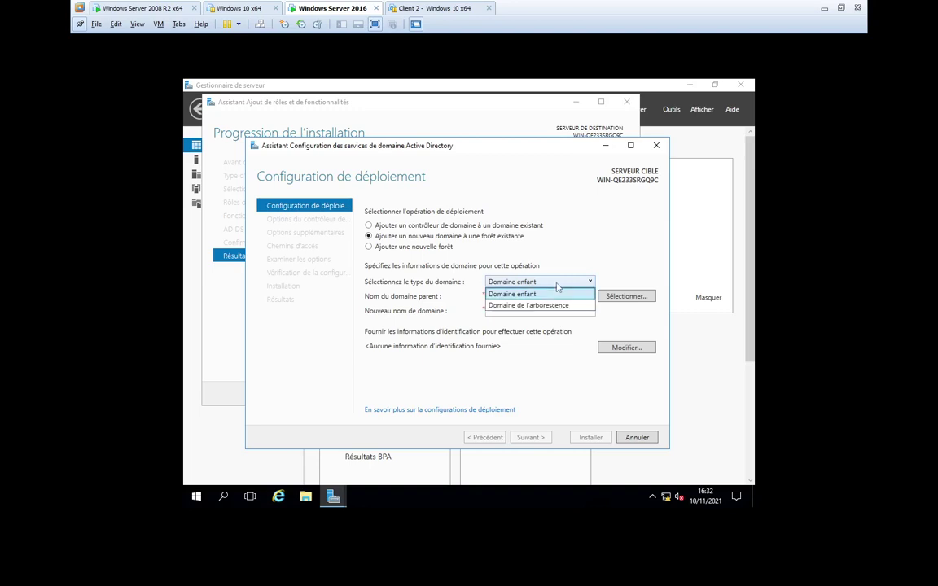
pyautogui.click(557, 284)
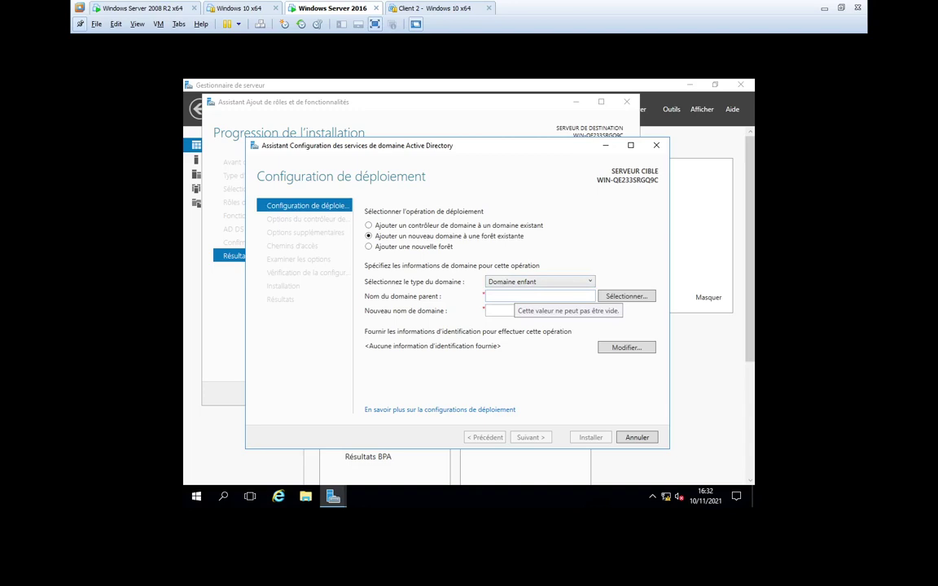
pyautogui.click(535, 281)
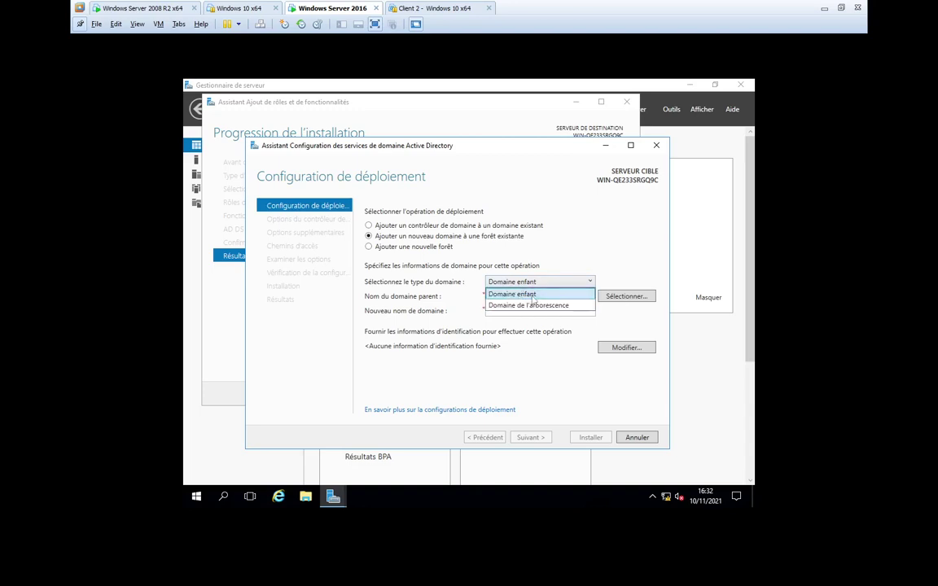
pyautogui.click(455, 288)
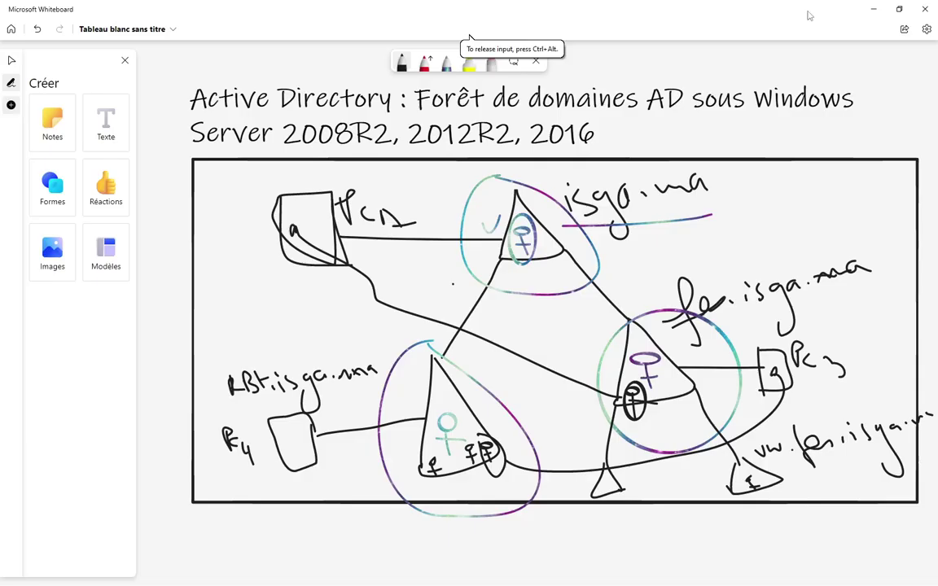
# - Sketch a new isga.tech tree linked to isga.ma on the whiteboard, then return to VMware
pyautogui.click(824, 8)
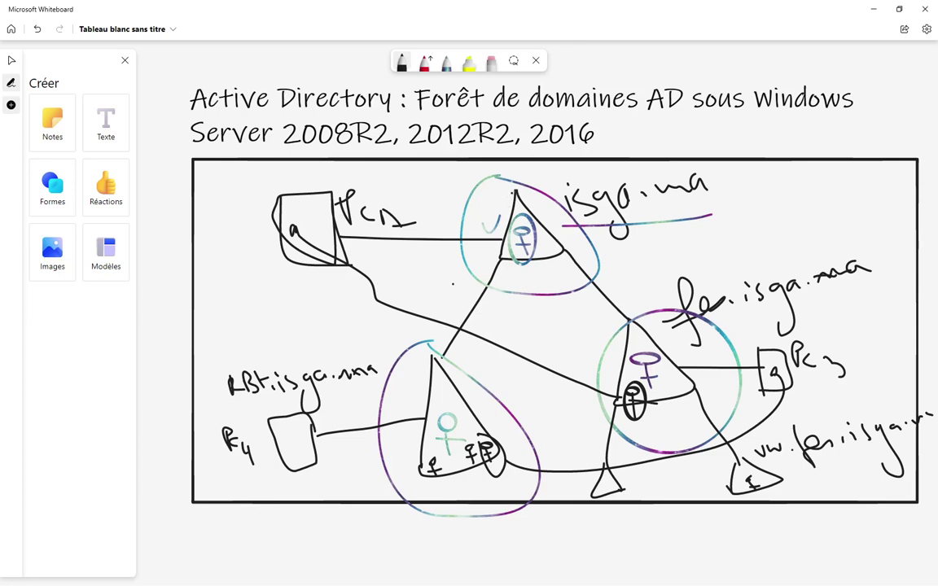
pyautogui.moveTo(515, 192); pyautogui.dragTo(170, 267)
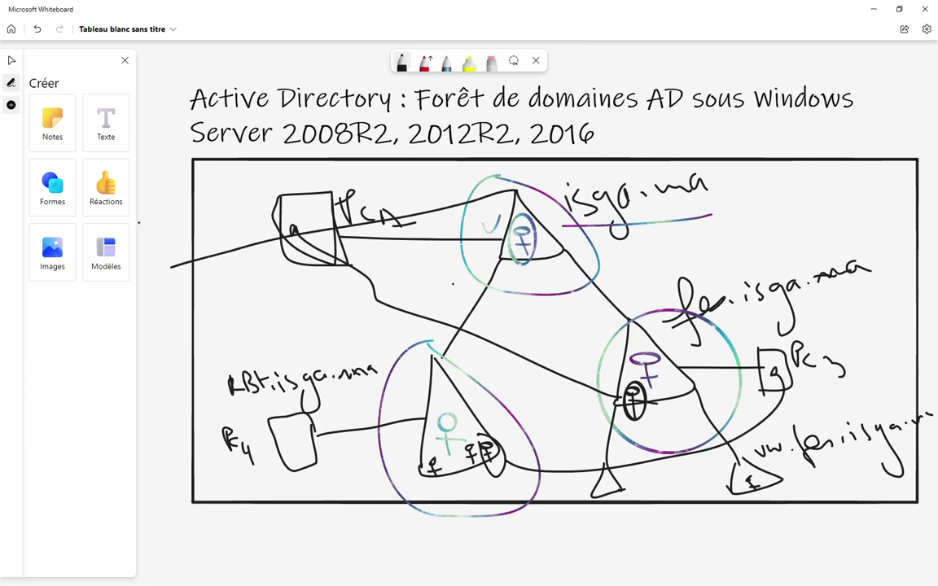
pyautogui.moveTo(141, 230)
pyautogui.mouseDown()
pyautogui.moveTo(144, 245)
pyautogui.moveTo(161, 238)
pyautogui.moveTo(158, 250)
pyautogui.moveTo(222, 209)
pyautogui.mouseUp()
pyautogui.moveTo(227, 208); pyautogui.dragTo(259, 214)
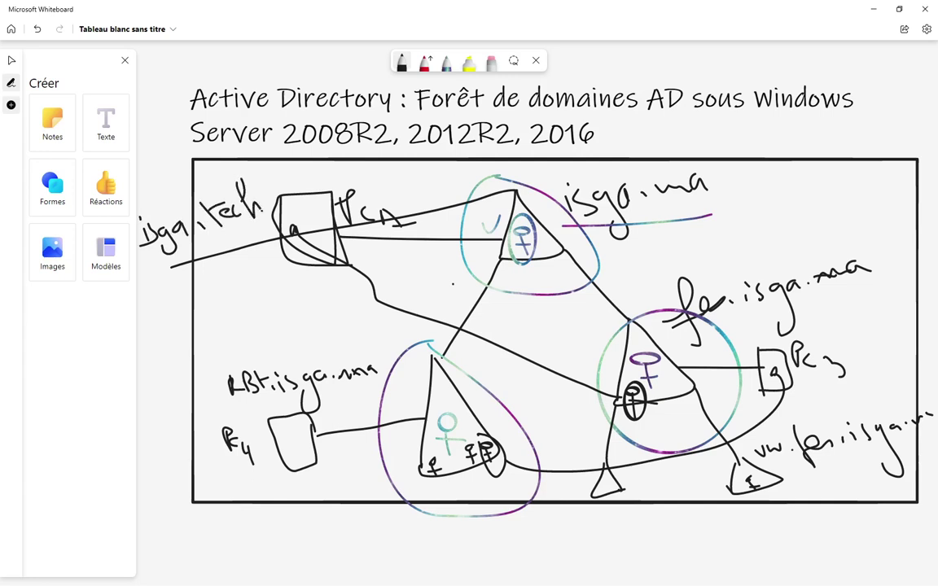
pyautogui.moveTo(194, 245); pyautogui.dragTo(163, 336)
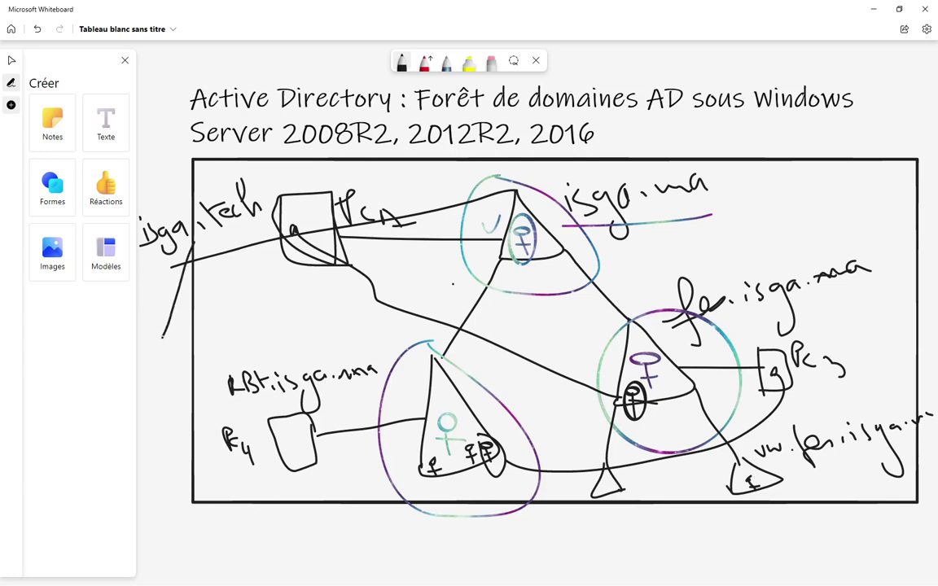
pyautogui.moveTo(195, 246)
pyautogui.mouseDown()
pyautogui.moveTo(215, 309)
pyautogui.moveTo(162, 334)
pyautogui.mouseUp()
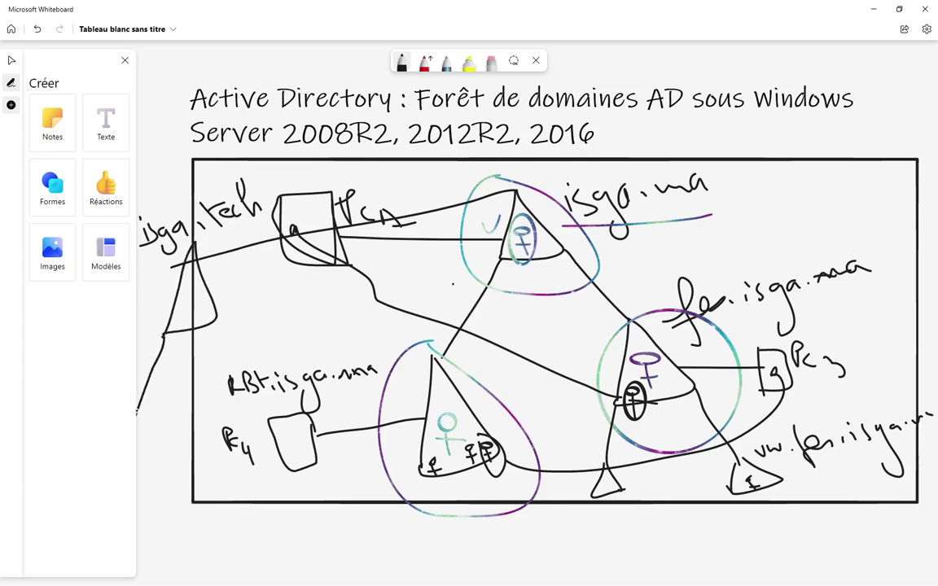
pyautogui.moveTo(163, 334)
pyautogui.mouseDown()
pyautogui.moveTo(172, 456)
pyautogui.moveTo(136, 416)
pyautogui.mouseUp()
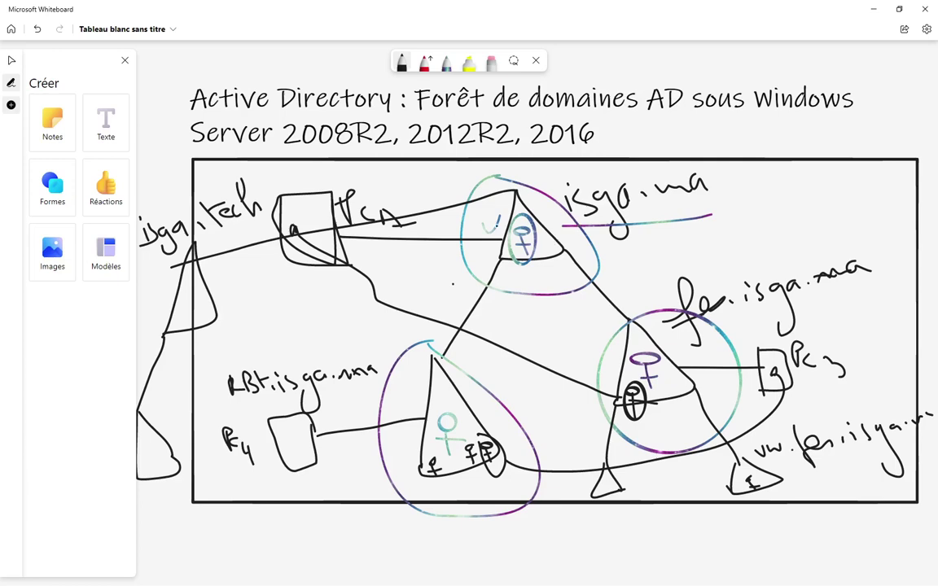
pyautogui.hotkey('alt', 'Tab')
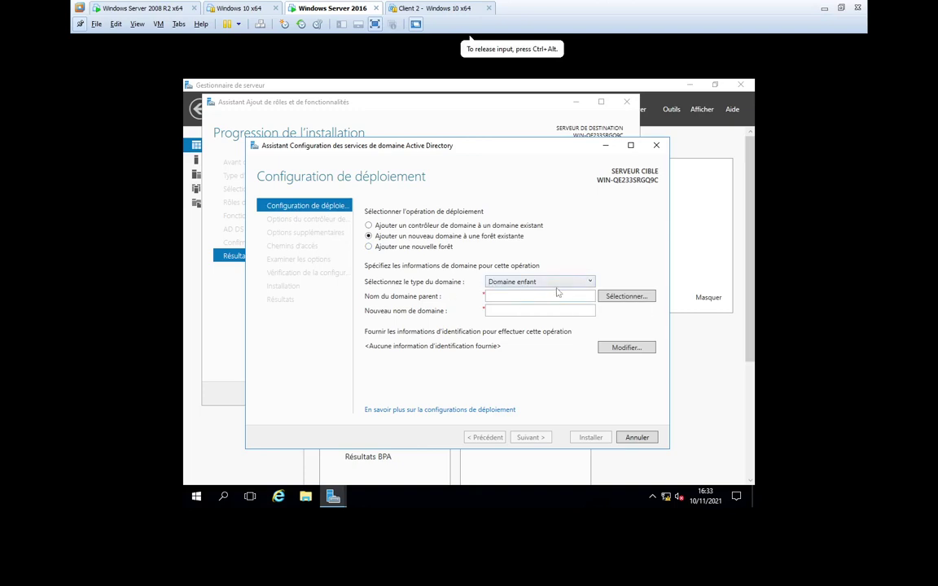
# - Keep 'Domaine enfant', enter parent domain isga.ma and new domain name fes.isga.ma
pyautogui.click(550, 282)
pyautogui.click(582, 250)
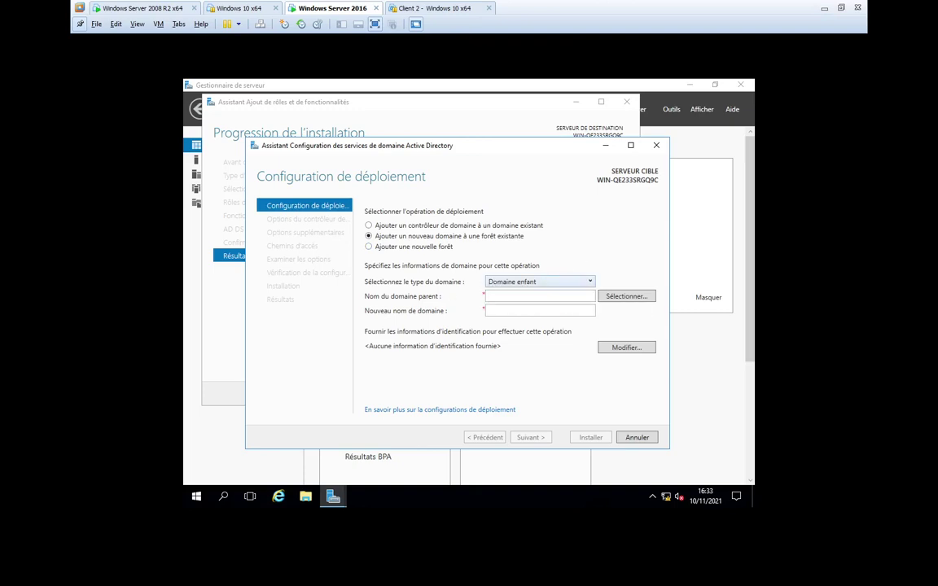
pyautogui.click(540, 296)
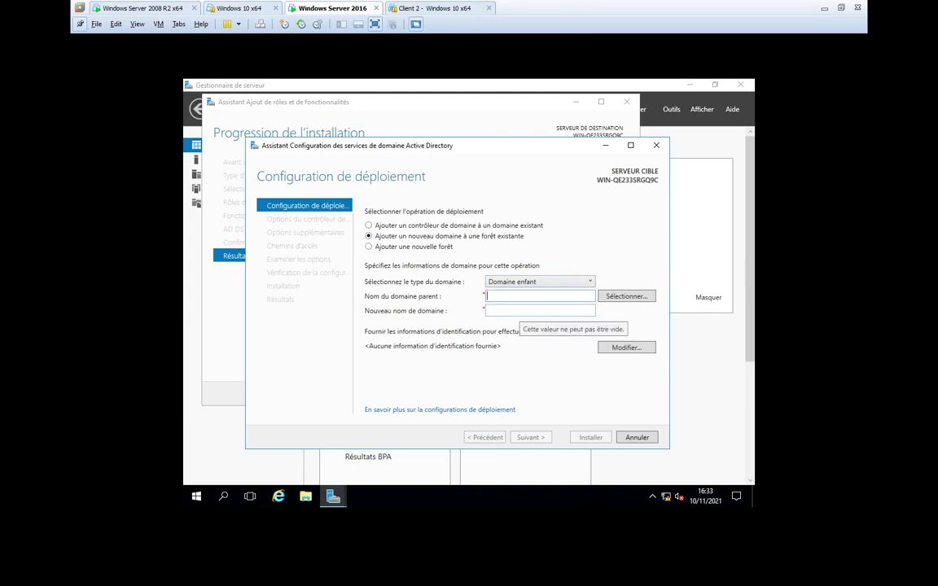
pyautogui.write('fe')
pyautogui.press('BackSpace')
pyautogui.press('BackSpace')
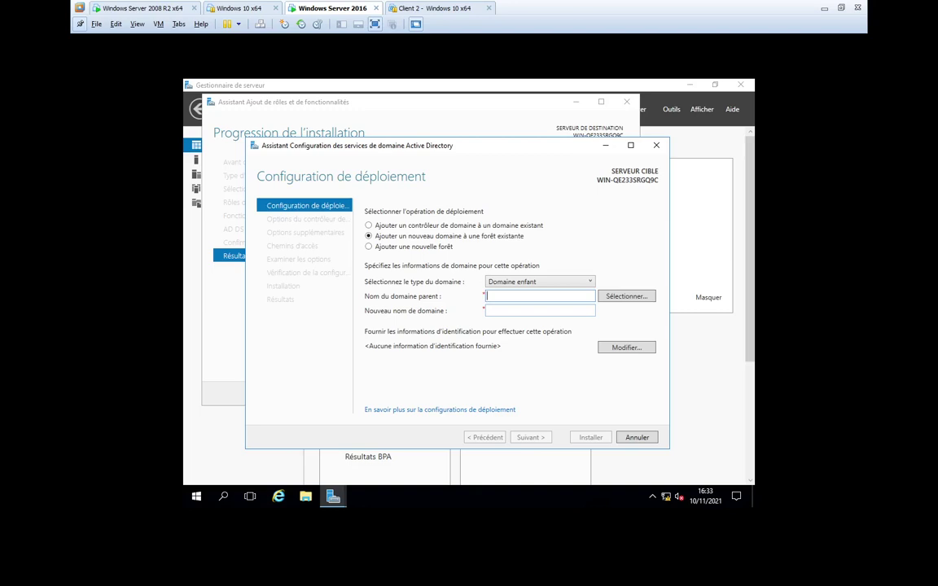
pyautogui.write('isga.ma')
pyautogui.press('Tab')
pyautogui.write('fes')
pyautogui.write('.isga.ma')
# - Enter the isga.ma domain administrator's username and password as deployment credentials
pyautogui.click(627, 348)
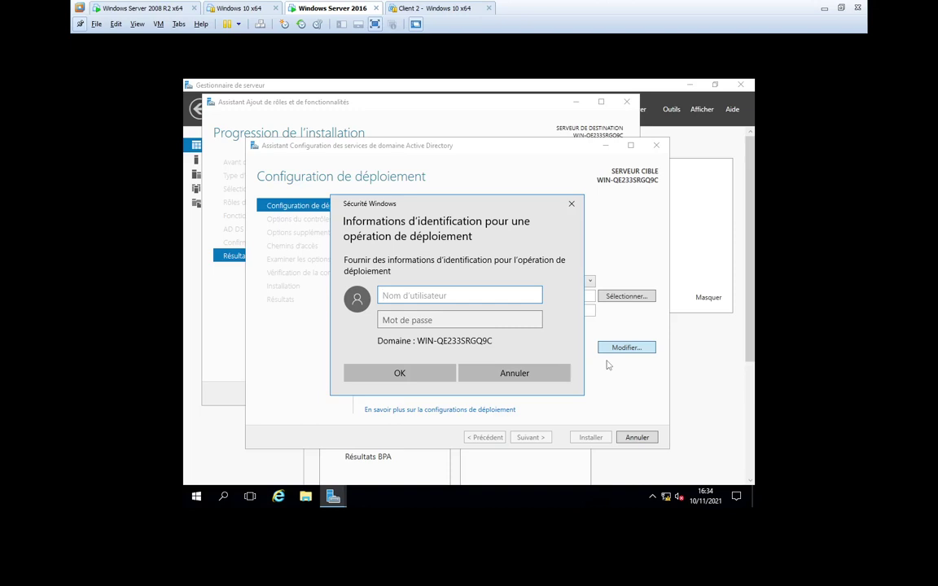
pyautogui.write('administrateur@')
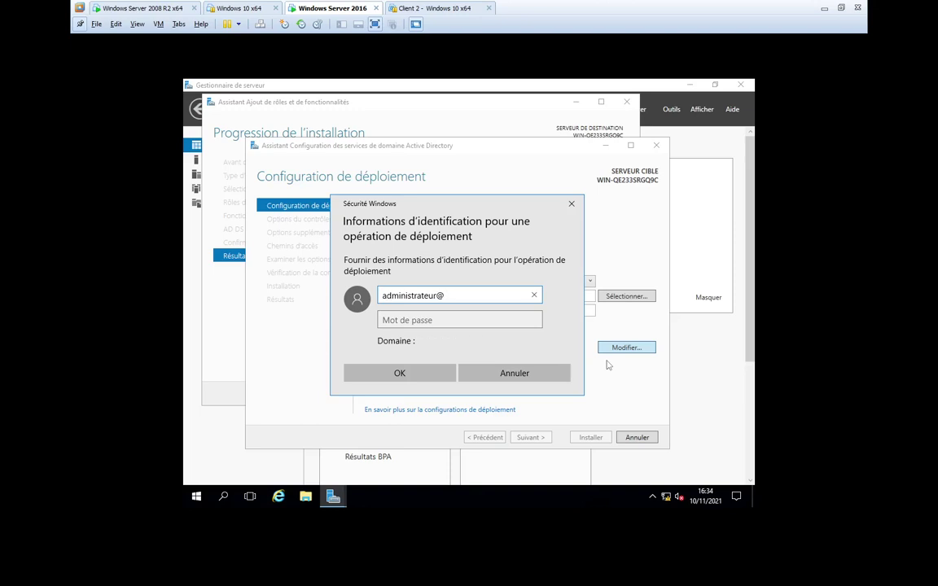
pyautogui.write('isga.ma')
pyautogui.press('Tab')
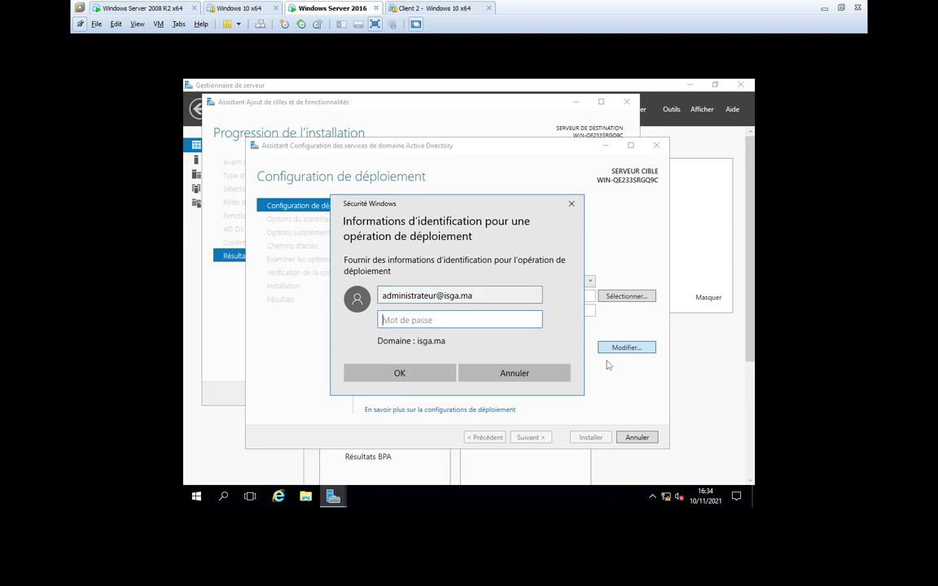
pyautogui.write('********')
pyautogui.click(429, 378)
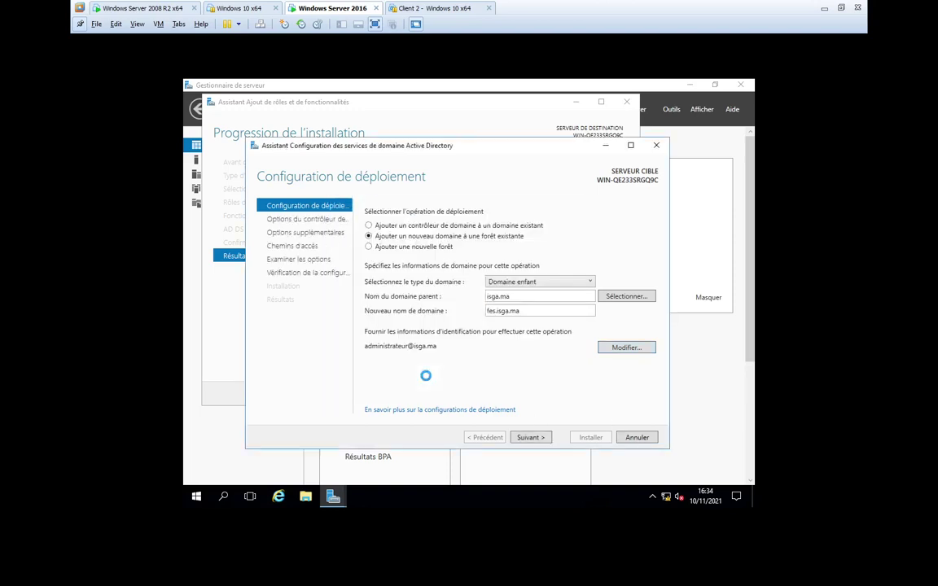
# - After the validation error, shorten the new domain name to 'fes' and advance to Domain Controller Options
pyautogui.click(530, 438)
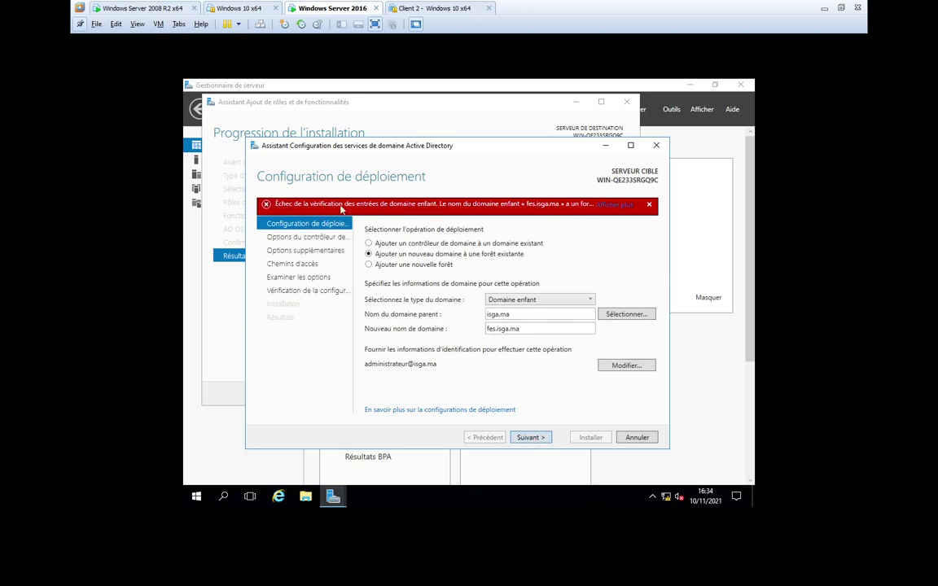
pyautogui.doubleClick(482, 328)
pyautogui.click(522, 329)
pyautogui.press('BackSpace')
pyautogui.press('BackSpace')
pyautogui.press('BackSpace')
pyautogui.press('BackSpace')
pyautogui.press('BackSpace')
pyautogui.press('BackSpace')
pyautogui.press('BackSpace')
pyautogui.press('BackSpace')
pyautogui.click(531, 438)
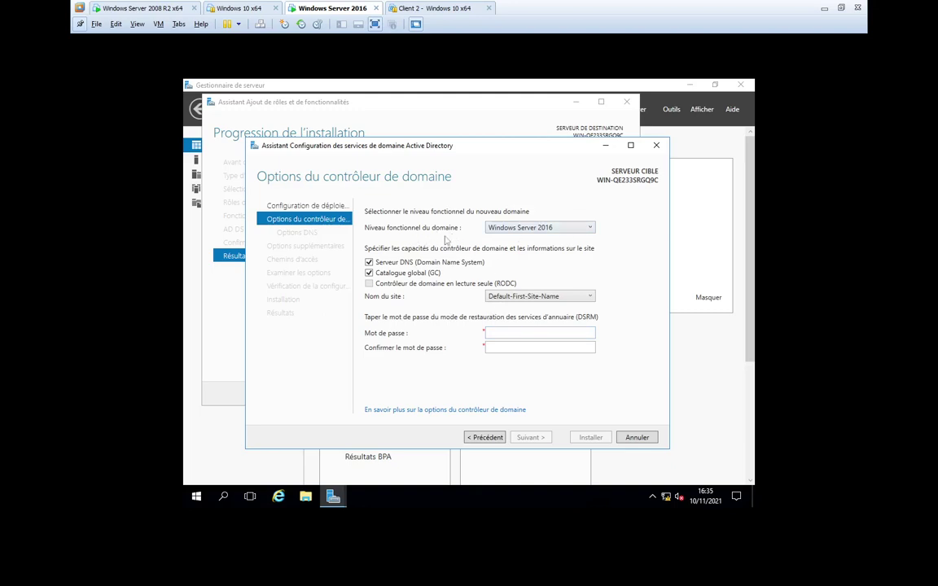
# - Set the domain functional level to Windows Server 2008 R2 and enter the DSRM password
pyautogui.click(590, 230)
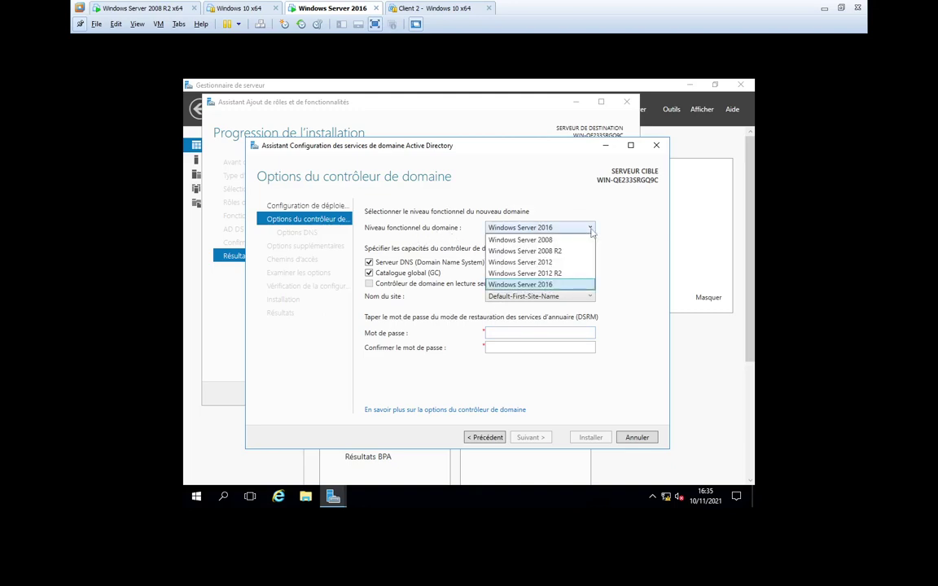
pyautogui.click(575, 253)
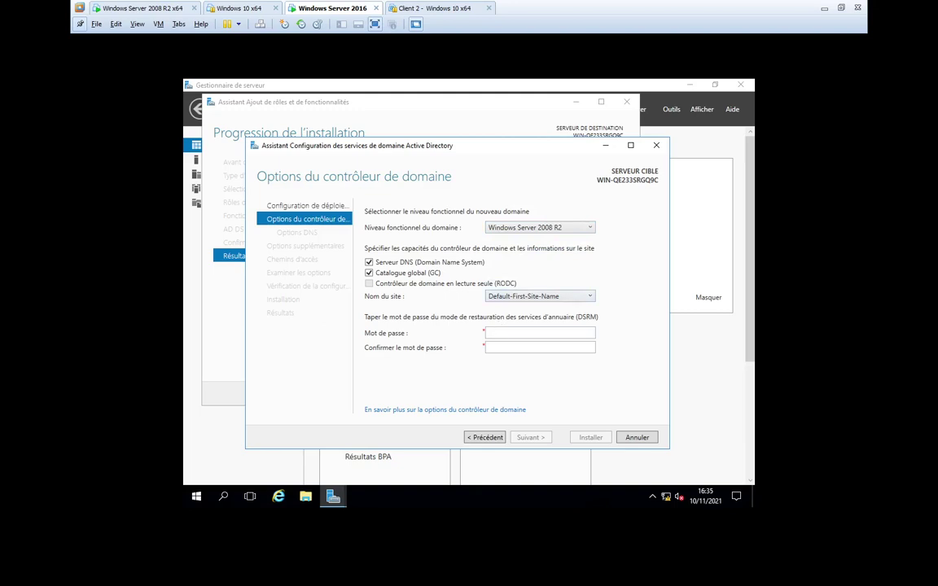
pyautogui.click(501, 332)
pyautogui.write('•••')
pyautogui.press('BackSpace')
pyautogui.press('BackSpace')
pyautogui.press('BackSpace')
pyautogui.write('••••••••')
pyautogui.press('Tab')
pyautogui.write('••••••••')
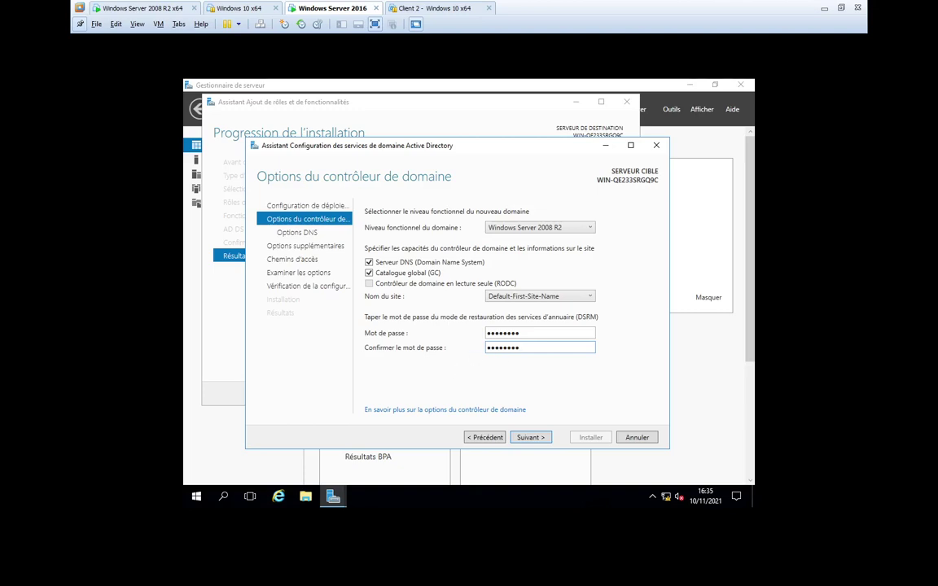
# - Advance past the DNS delegation and NetBIOS name FES pages to the AD DS paths step
pyautogui.click(530, 438)
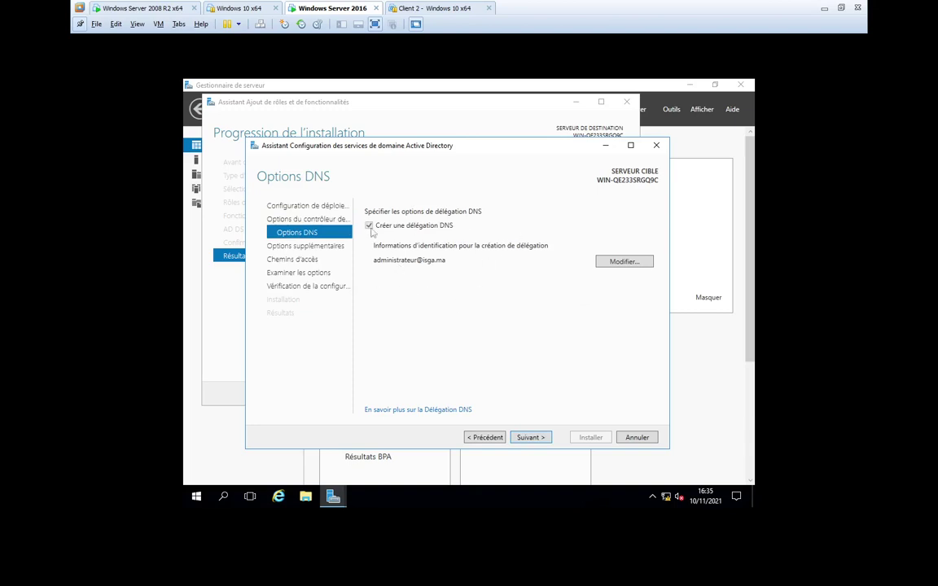
pyautogui.click(530, 438)
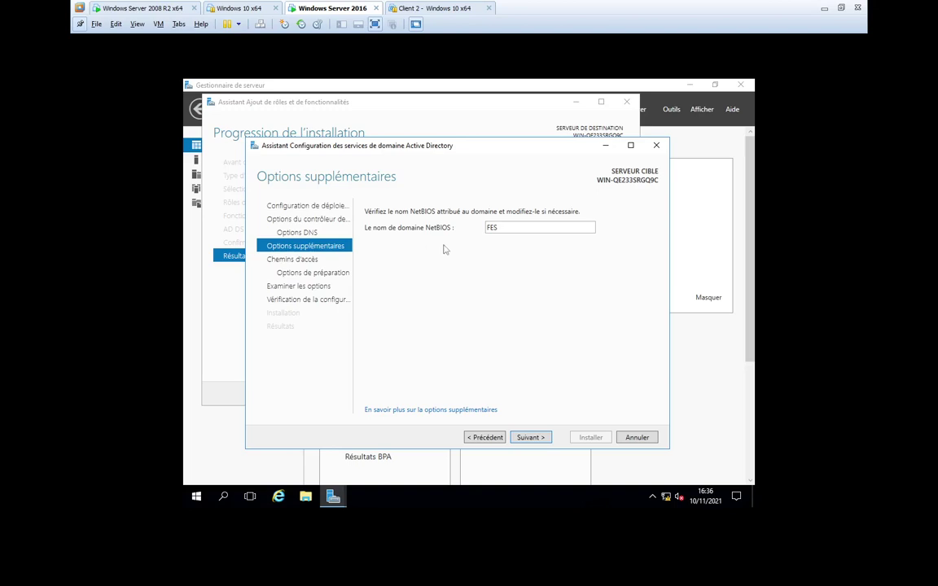
pyautogui.click(531, 439)
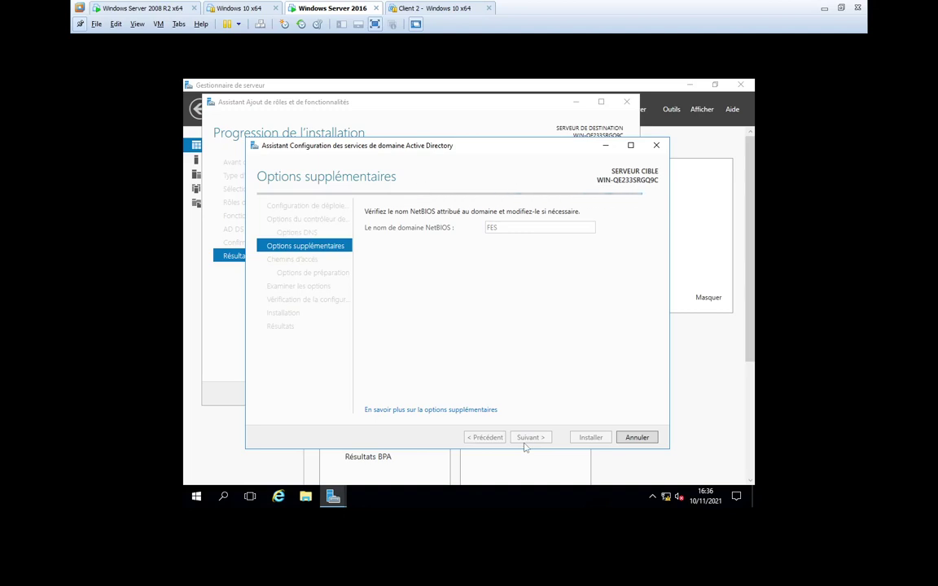
pyautogui.click(527, 441)
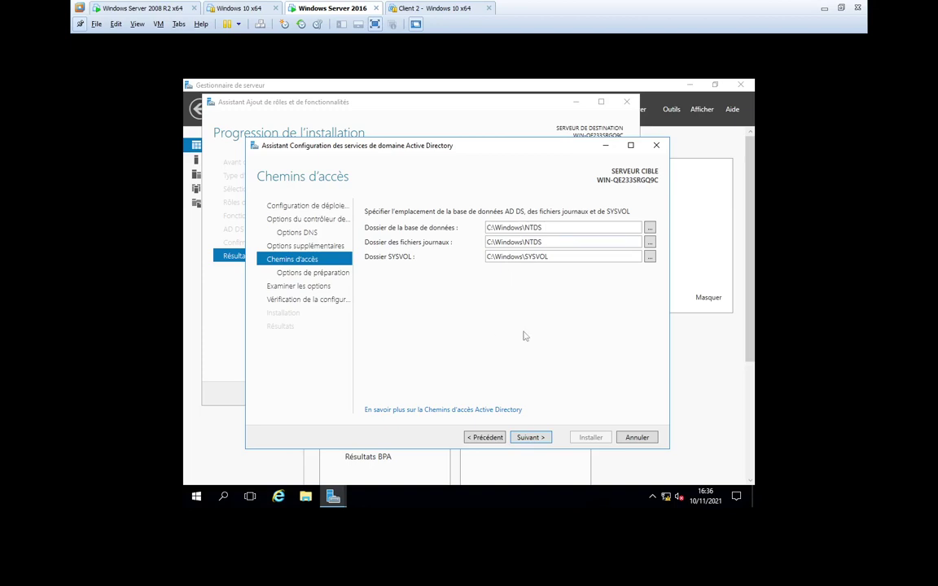
# - Keep the default NTDS and SYSVOL folders and proceed through the review to run the prerequisite check
pyautogui.click(530, 438)
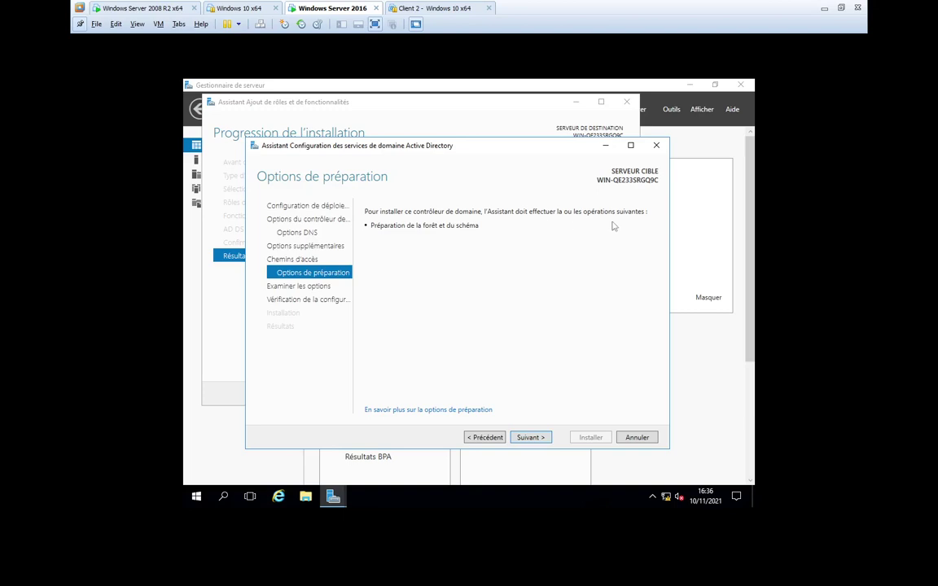
pyautogui.click(530, 437)
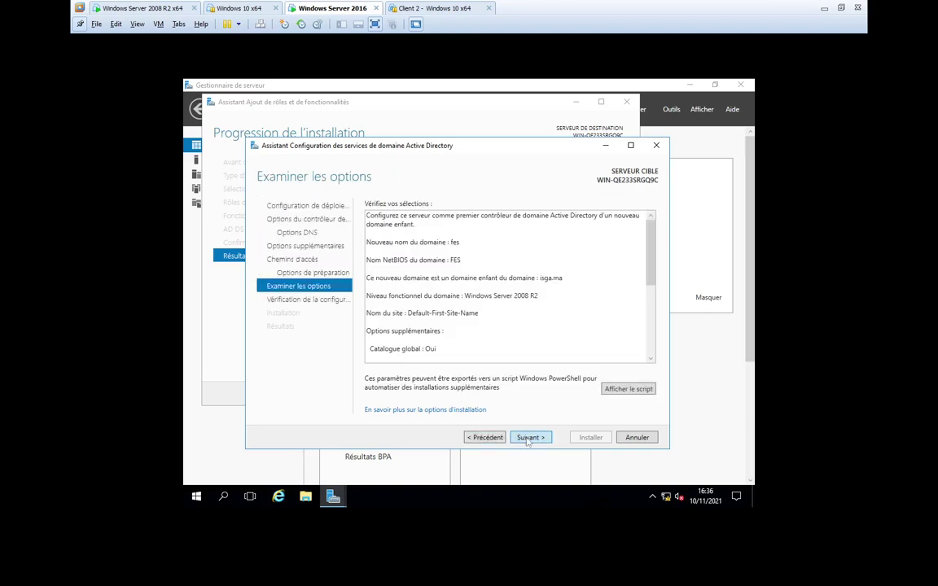
pyautogui.click(530, 438)
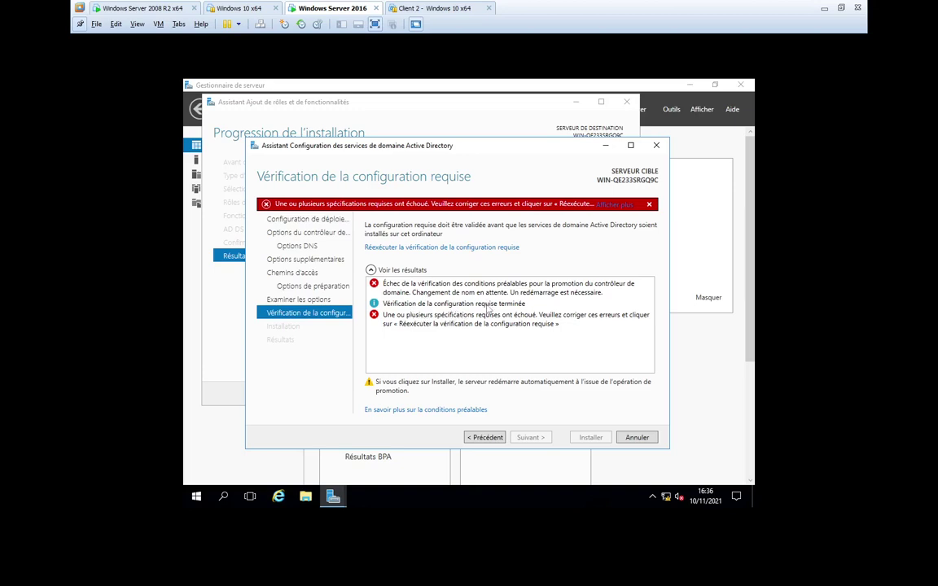
pyautogui.click(483, 438)
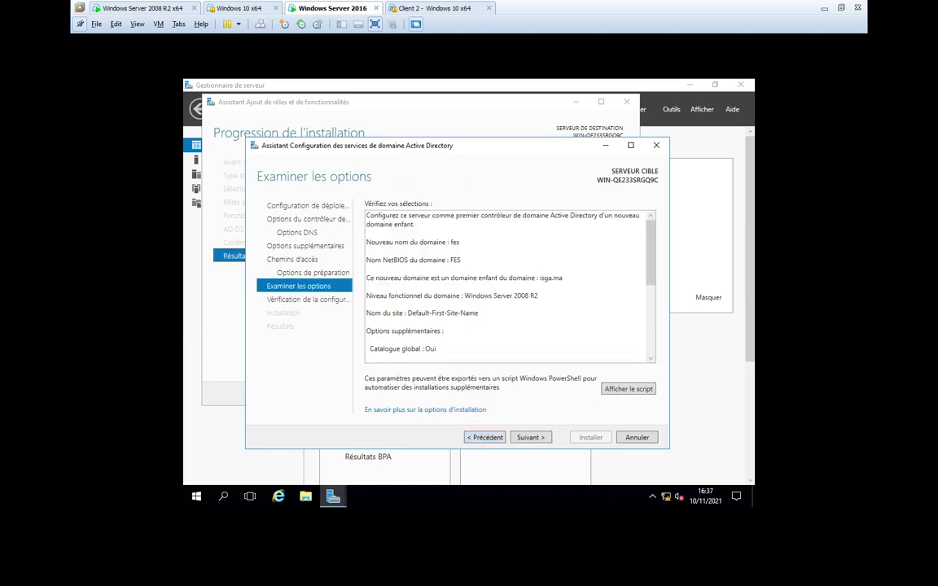
pyautogui.scroll(-1, 509, 285)
pyautogui.scroll(-2, 509, 285)
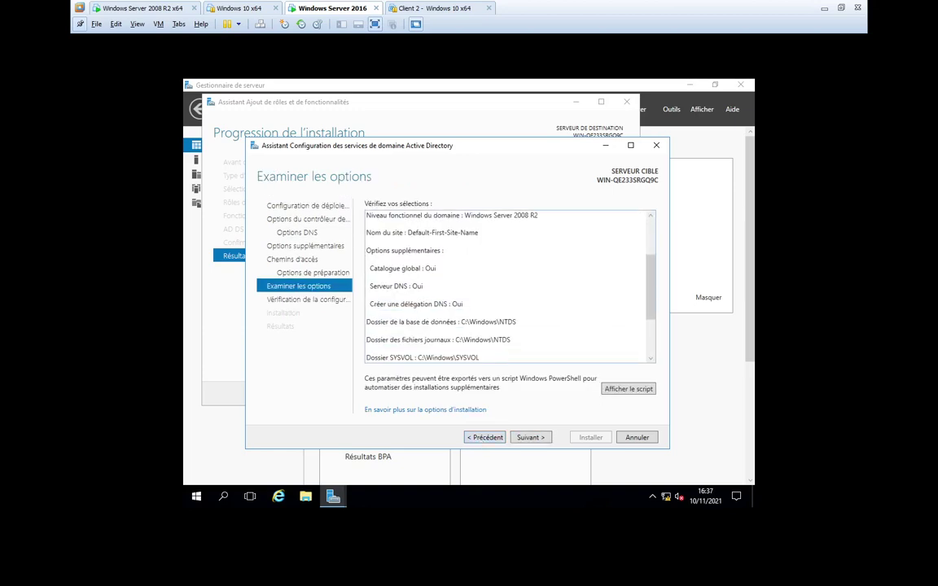
pyautogui.scroll(-3, 509, 285)
pyautogui.scroll(4, 509, 285)
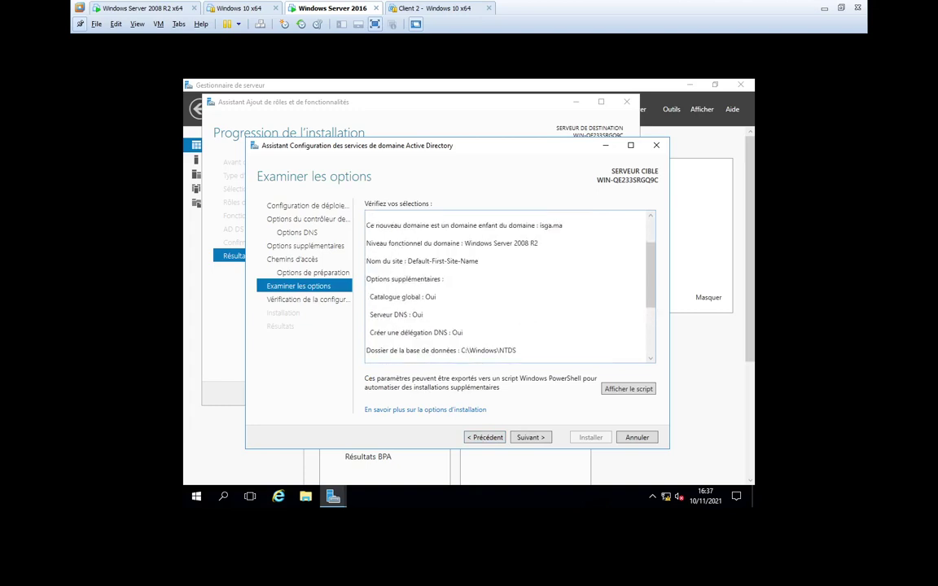
pyautogui.scroll(2, 509, 285)
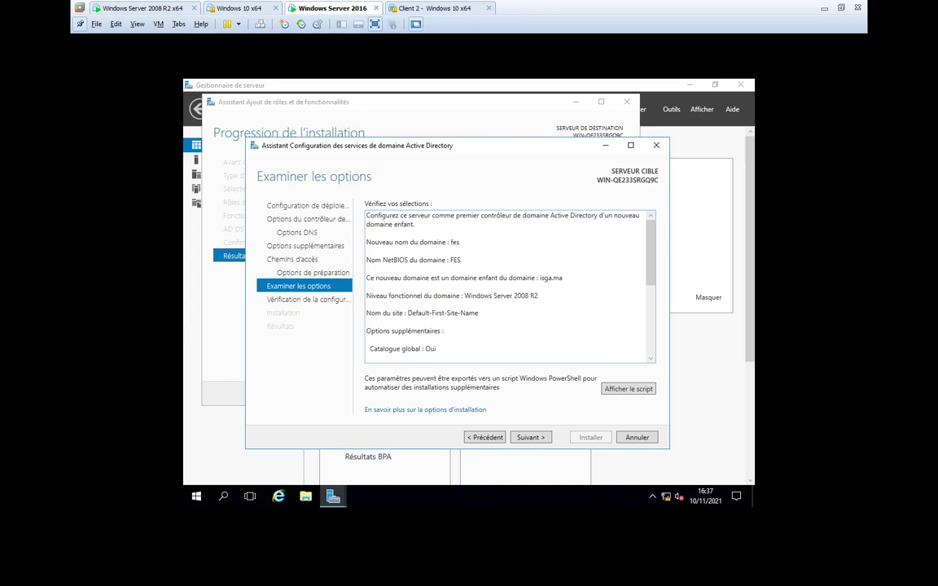
pyautogui.scroll(-6, 509, 285)
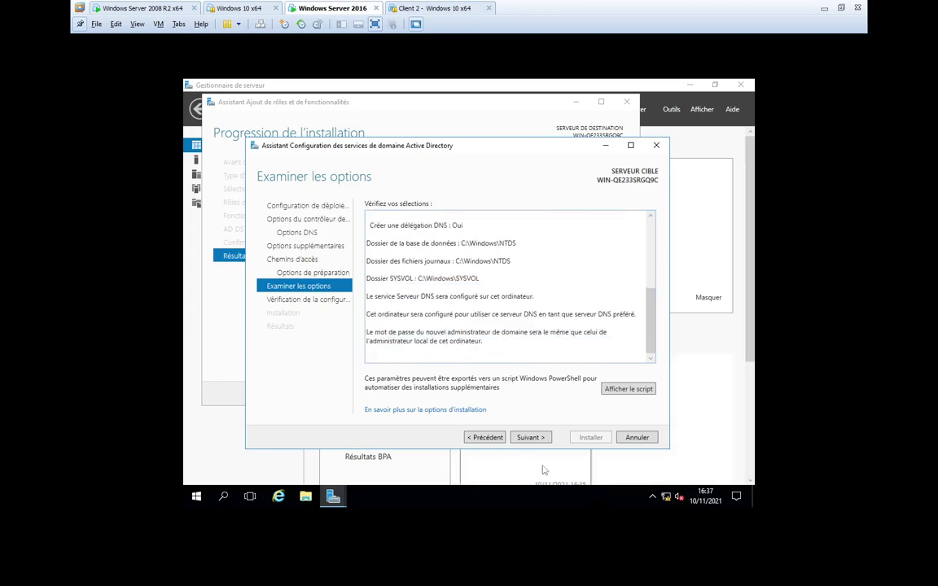
pyautogui.click(530, 437)
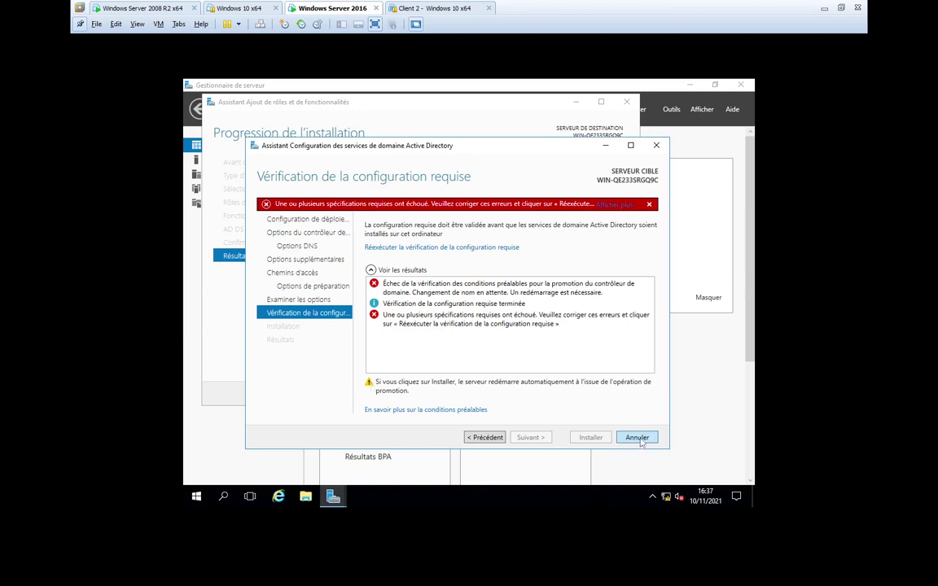
# - Cancel the domain controller configuration and close the Add Roles wizard
pyautogui.click(640, 438)
pyautogui.click(466, 324)
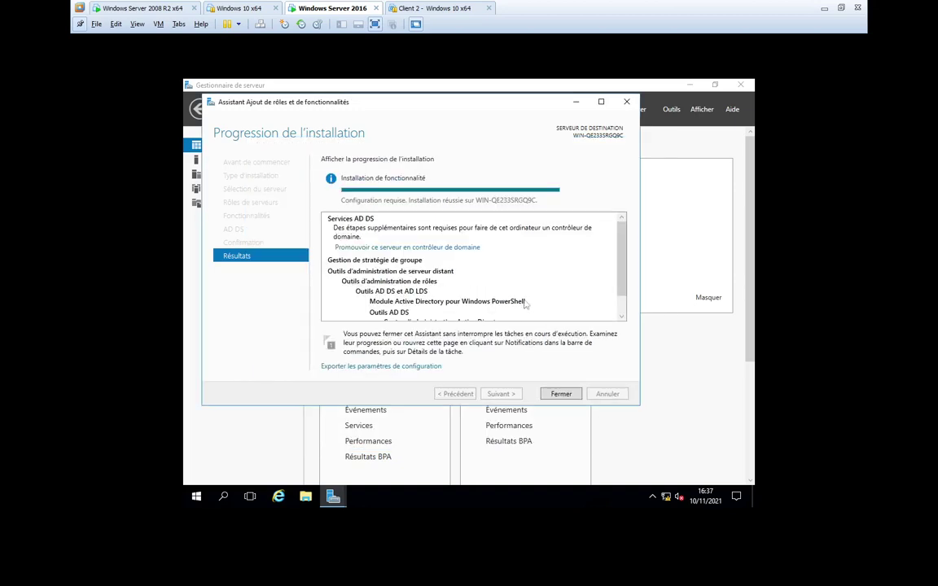
pyautogui.click(548, 394)
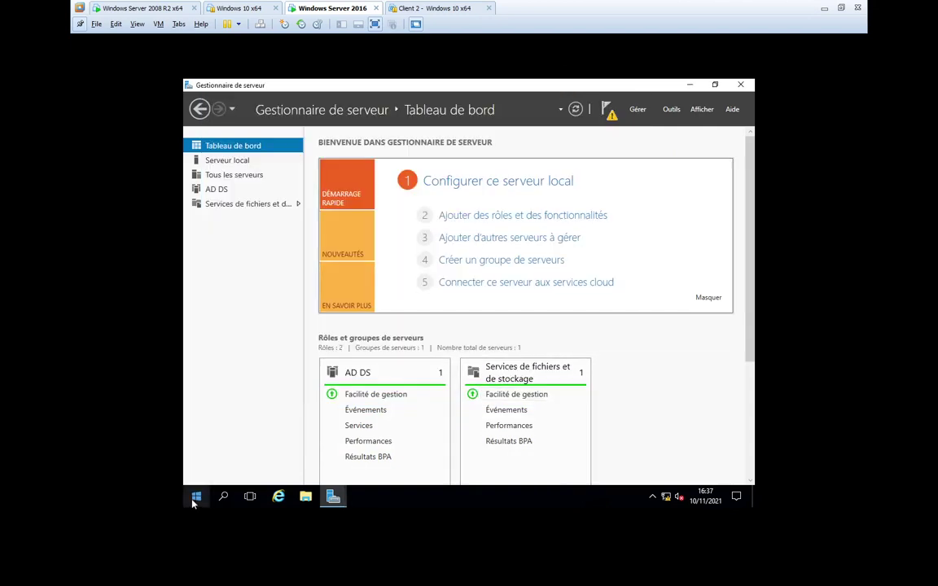
# - Restart the Windows Server 2016 VM with an unplanned reason
pyautogui.click(196, 497)
pyautogui.click(195, 472)
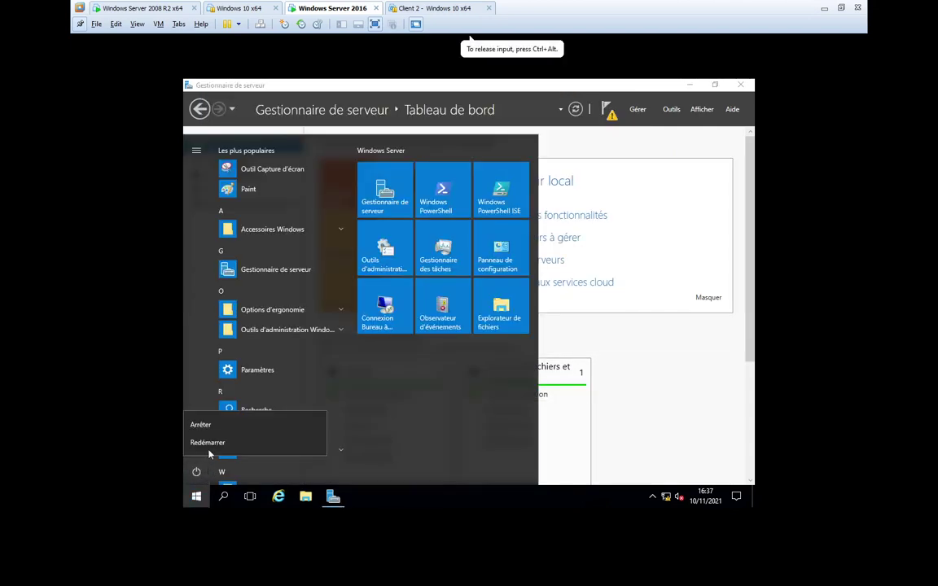
pyautogui.click(208, 444)
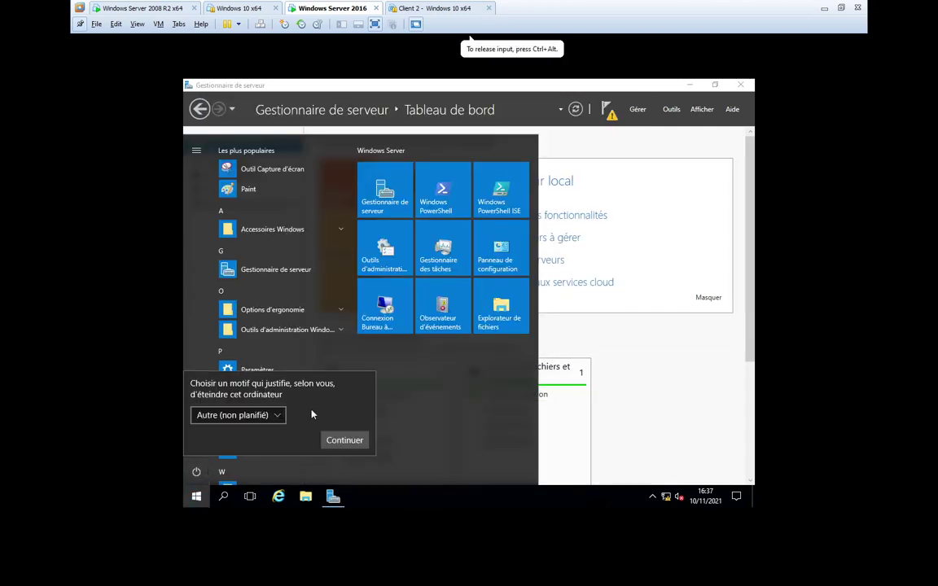
pyautogui.click(342, 441)
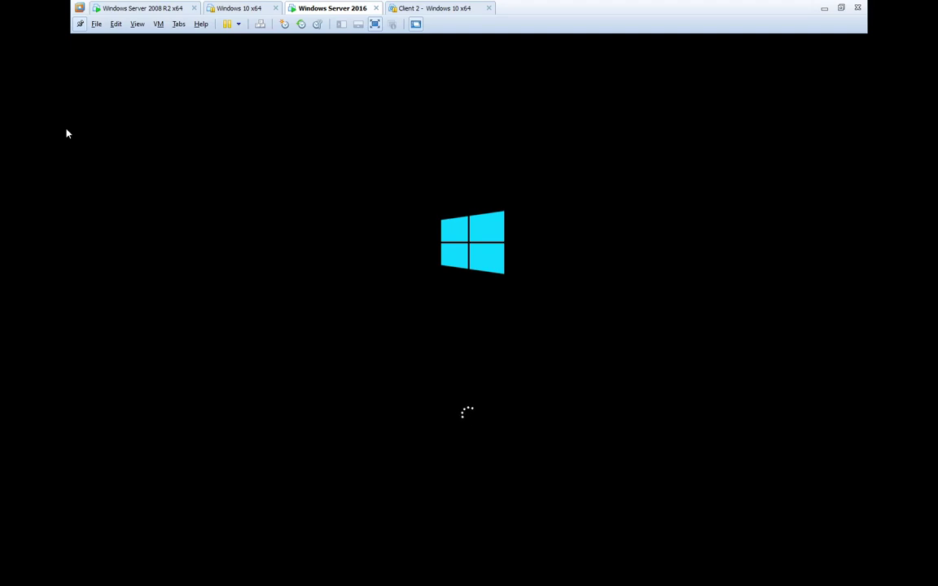
# - Bring the Microsoft Whiteboard forest diagram to the front
pyautogui.hotkey('alt', 'Tab')
pyautogui.press('Escape')
pyautogui.click(824, 7)
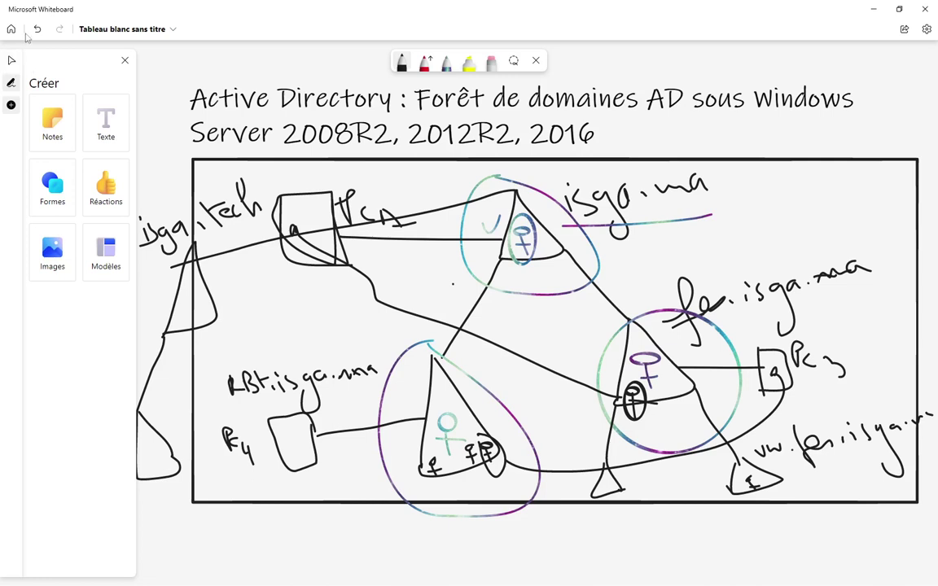
# - Highlight the line under isga.ma with the yellow highlighter
pyautogui.click(173, 31)
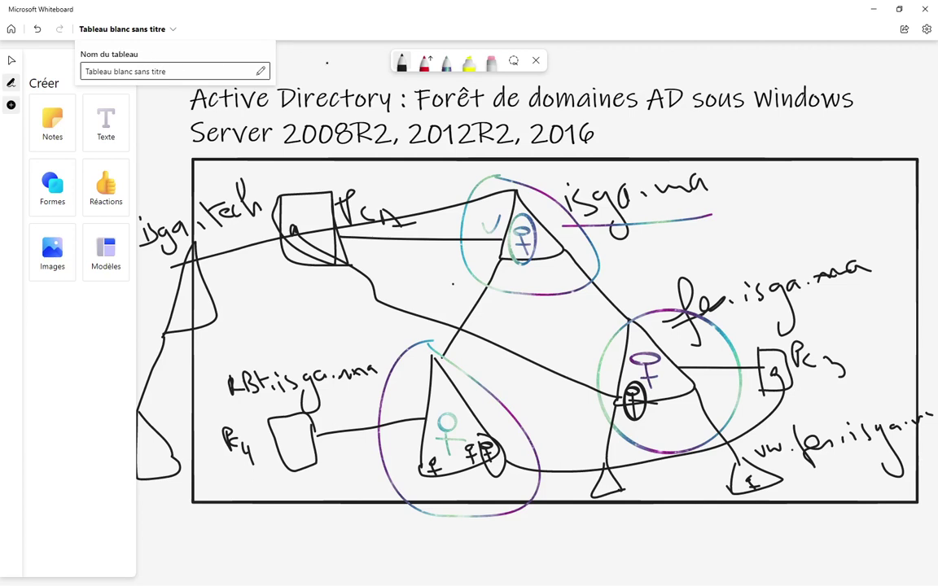
pyautogui.press('Escape')
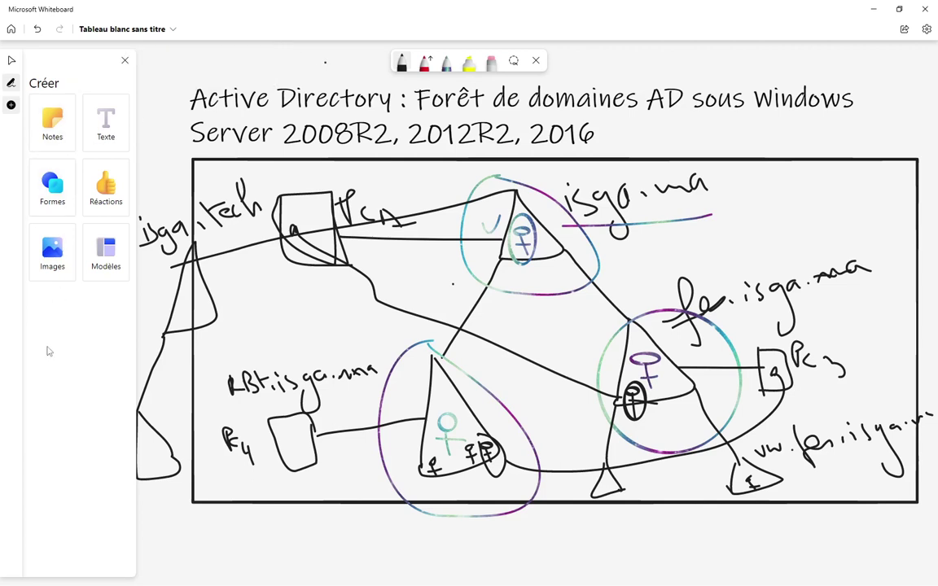
pyautogui.click(11, 107)
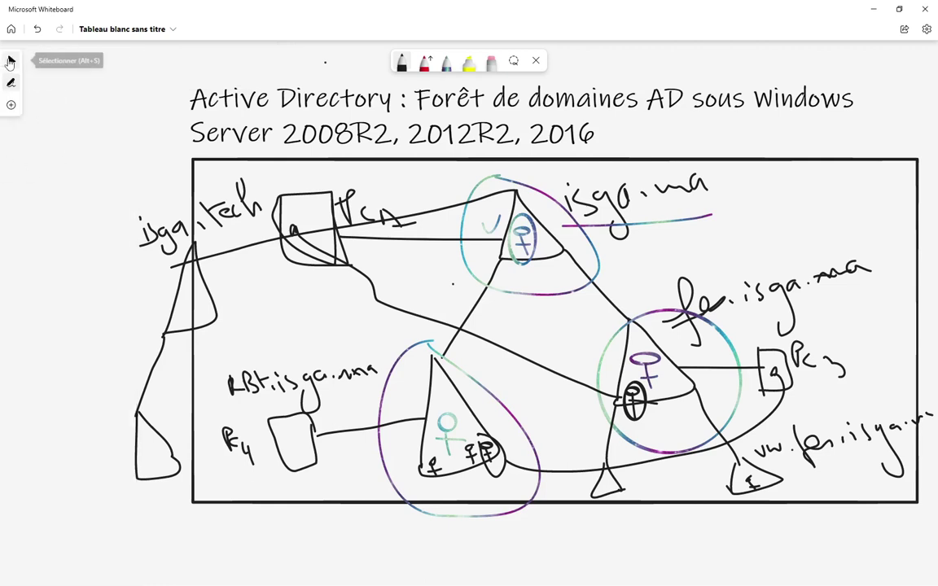
pyautogui.click(12, 85)
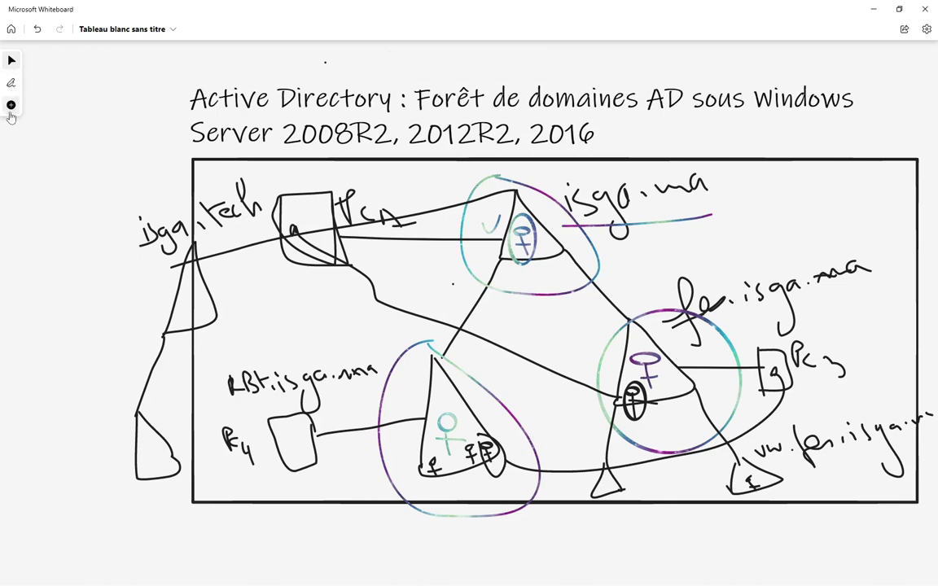
pyautogui.click(11, 105)
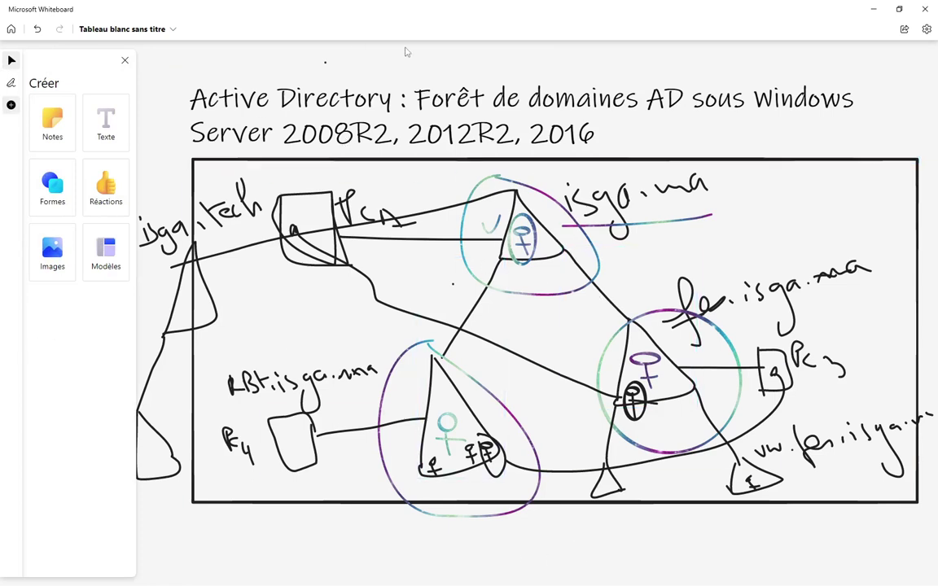
pyautogui.click(11, 82)
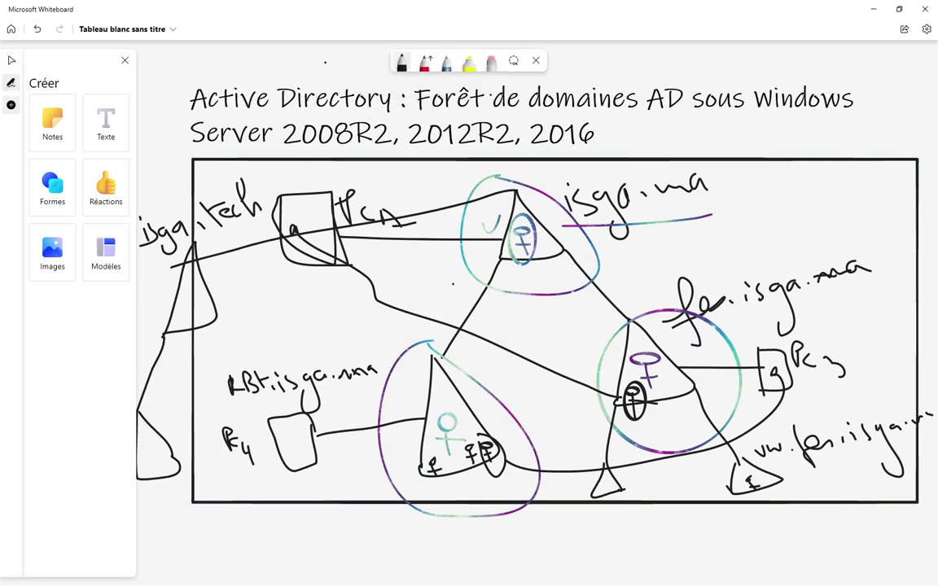
pyautogui.click(469, 65)
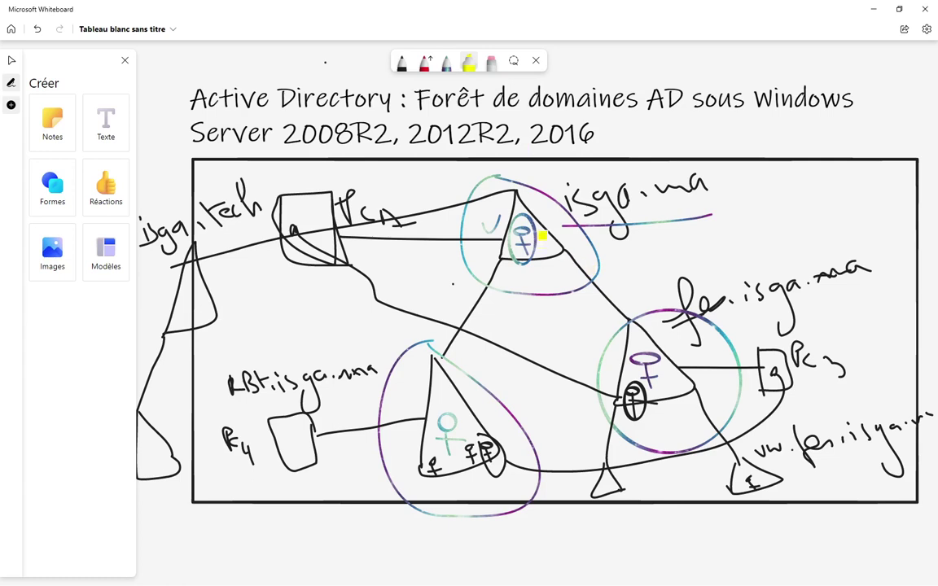
pyautogui.moveTo(556, 234)
pyautogui.mouseDown()
pyautogui.moveTo(785, 210)
pyautogui.moveTo(791, 233)
pyautogui.mouseUp()
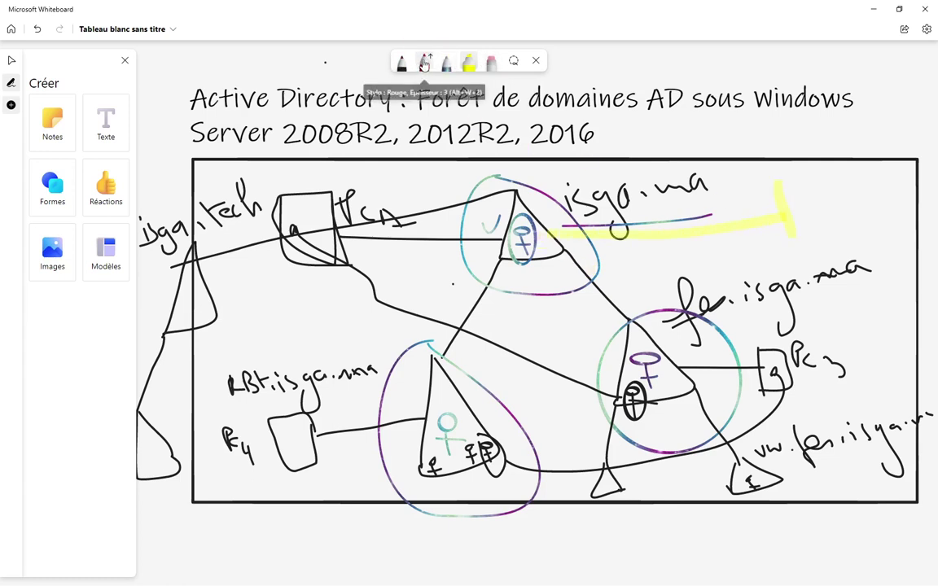
# - Draw red arrows from isga.ma and fes.isga.ma to new boxes on the diagram
pyautogui.click(424, 62)
pyautogui.moveTo(550, 234)
pyautogui.mouseDown()
pyautogui.moveTo(731, 227)
pyautogui.moveTo(757, 238)
pyautogui.moveTo(765, 218)
pyautogui.moveTo(729, 170)
pyautogui.moveTo(737, 185)
pyautogui.mouseUp()
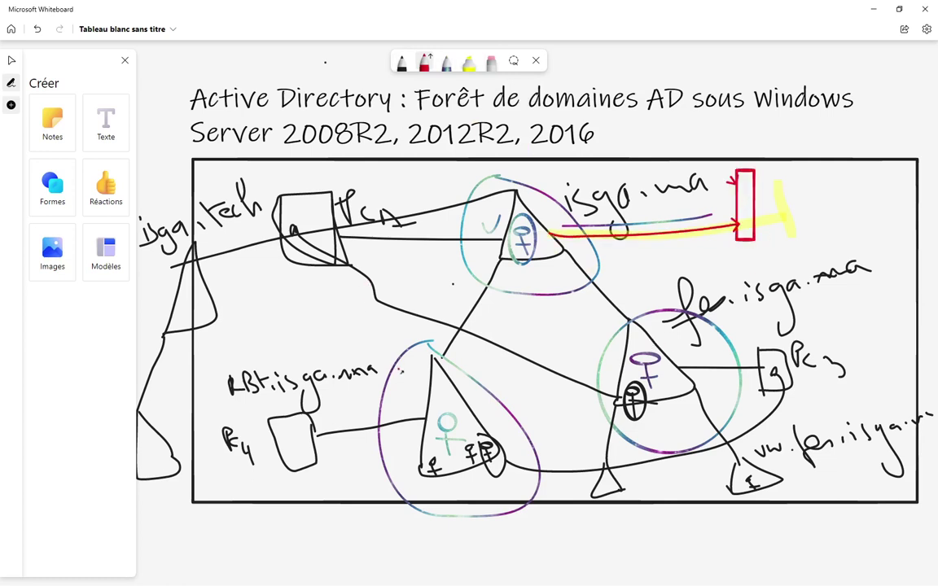
pyautogui.moveTo(428, 386)
pyautogui.mouseDown()
pyautogui.moveTo(323, 326)
pyautogui.moveTo(325, 333)
pyautogui.mouseUp()
pyautogui.moveTo(314, 280)
pyautogui.mouseDown()
pyautogui.moveTo(311, 321)
pyautogui.moveTo(269, 343)
pyautogui.moveTo(318, 278)
pyautogui.moveTo(318, 304)
pyautogui.mouseUp()
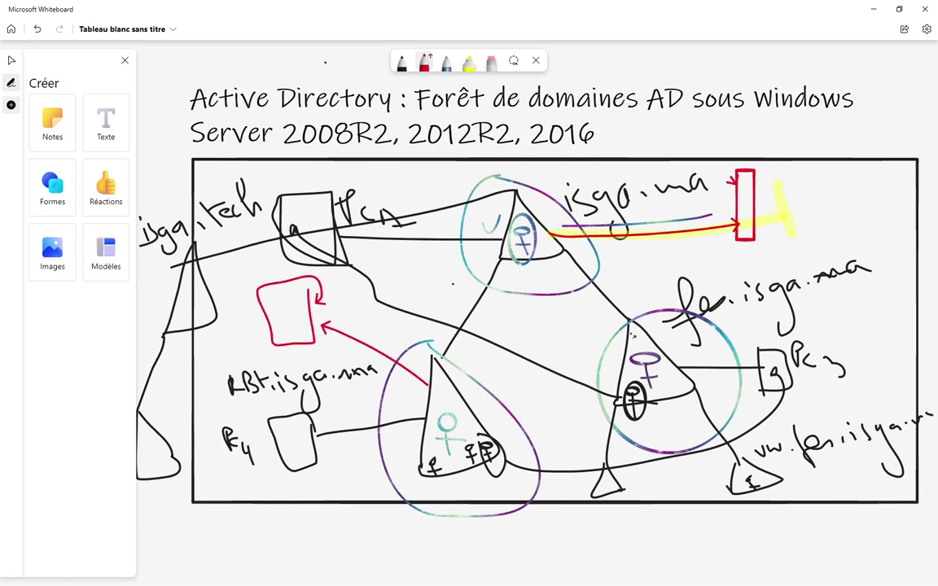
pyautogui.moveTo(656, 333)
pyautogui.mouseDown()
pyautogui.moveTo(802, 328)
pyautogui.moveTo(859, 346)
pyautogui.moveTo(889, 300)
pyautogui.moveTo(864, 356)
pyautogui.mouseUp()
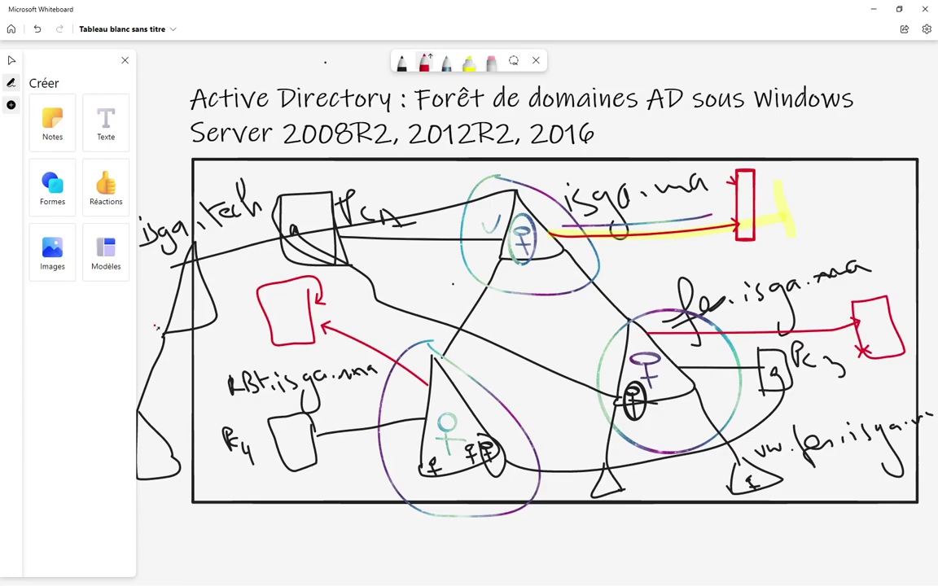
pyautogui.hotkey('alt', 'Tab')
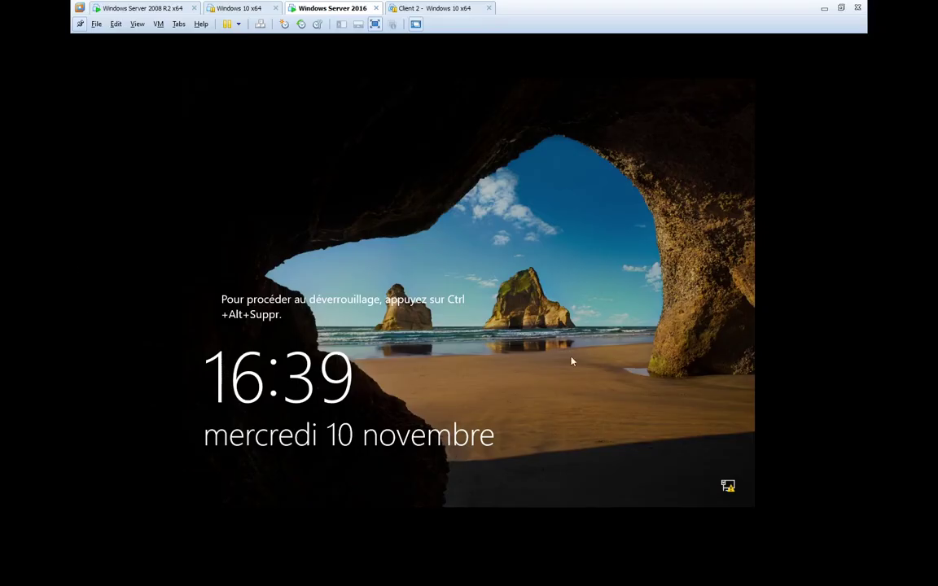
# - Sign in to the restarted VM as Administrateur via Ctrl+Alt+Del and wait for Server Manager
pyautogui.click(572, 362)
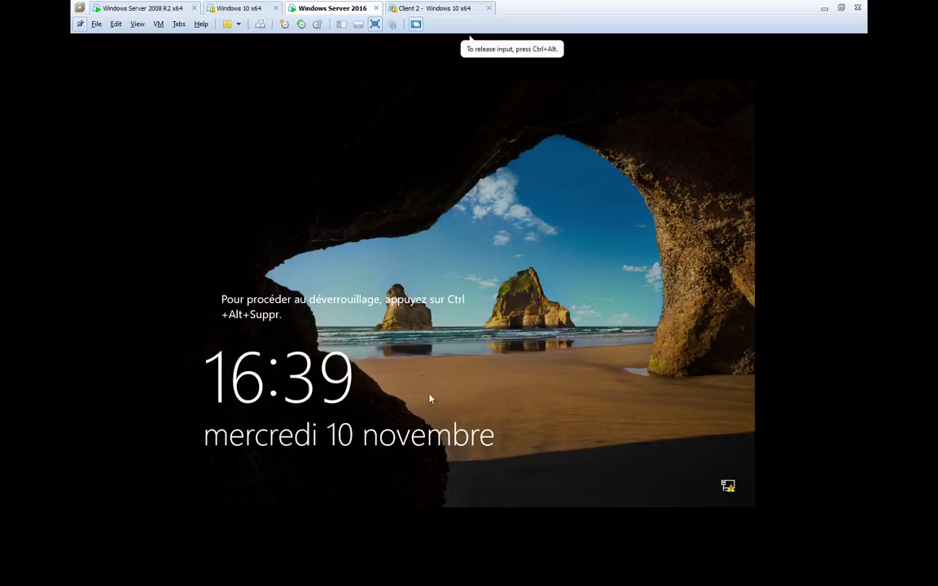
pyautogui.press('ctrl+alt+Insert')
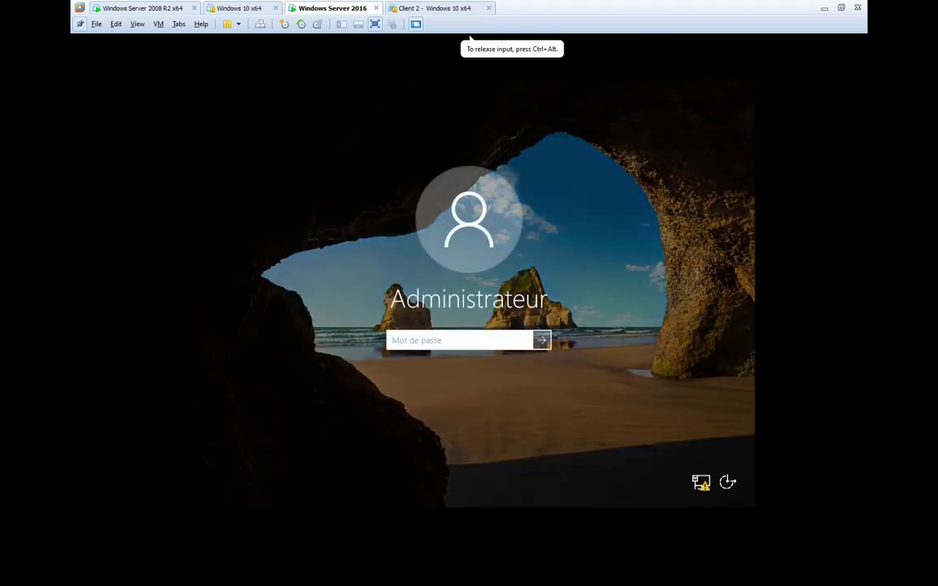
pyautogui.write('*******')
pyautogui.press('Return')
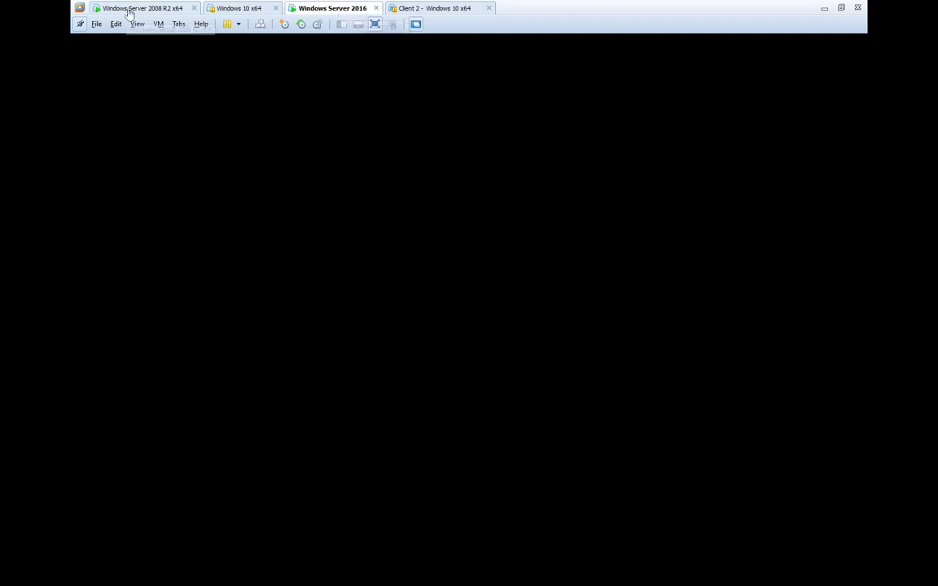
pyautogui.click(252, 209)
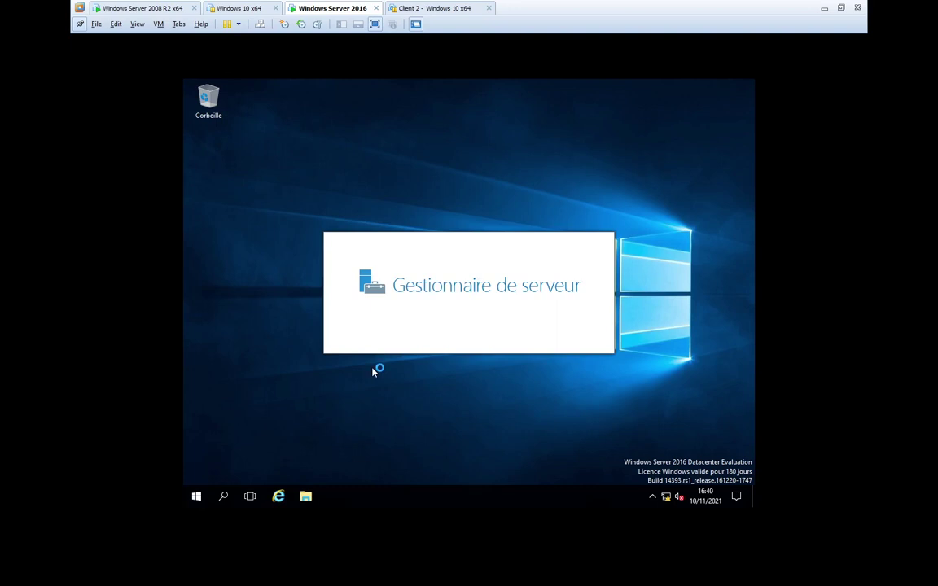
pyautogui.press('super')
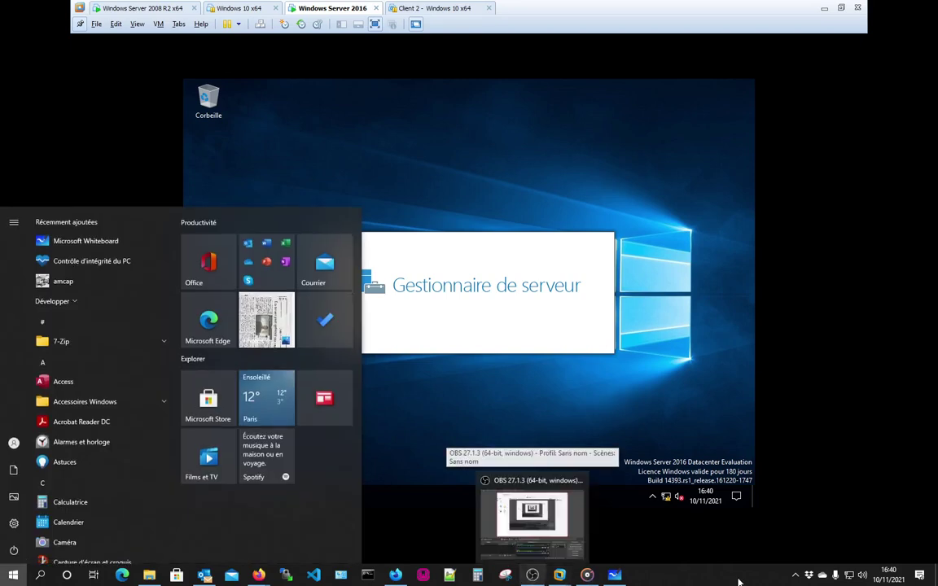
pyautogui.click(795, 576)
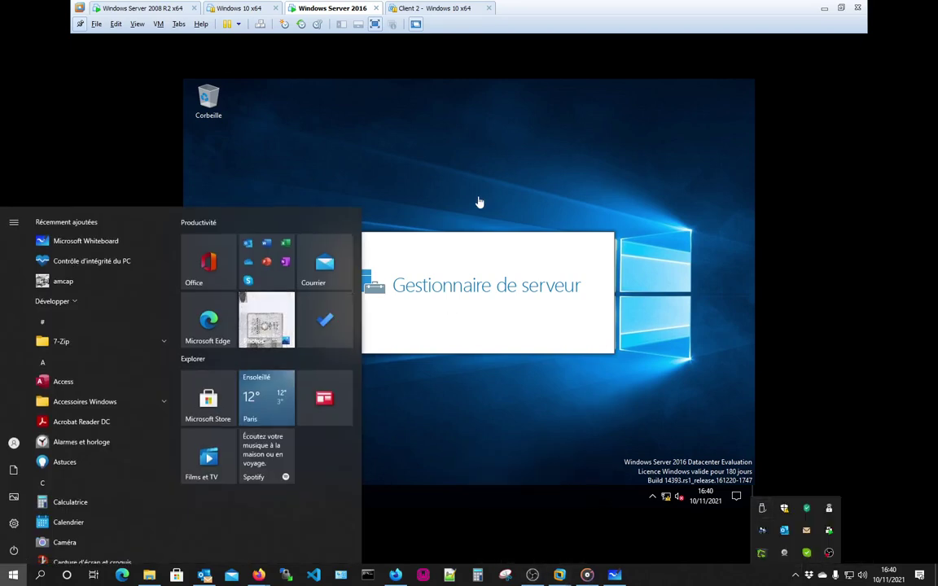
pyautogui.click(363, 131)
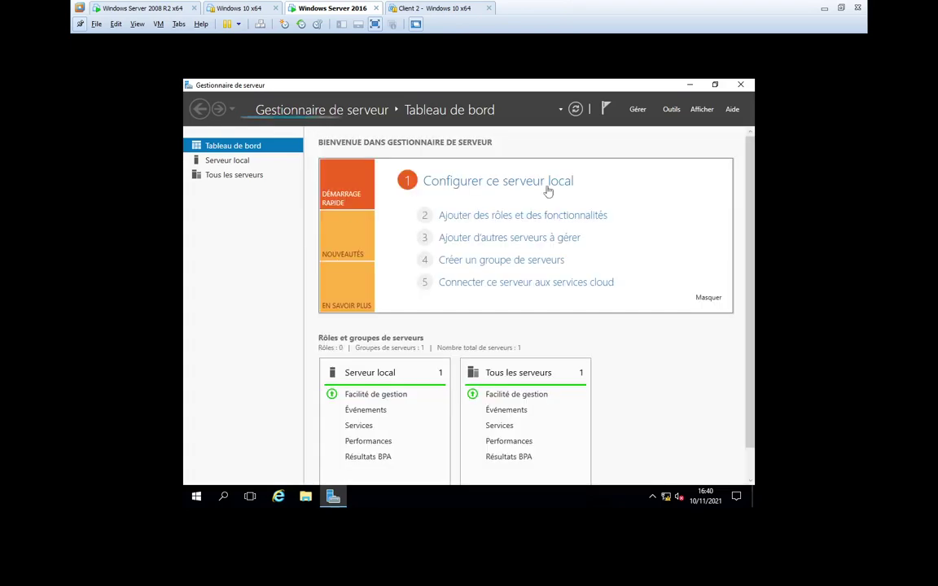
# - Start Add Roles and Features and dismiss the inventory notice so the dashboard lists AD DS and File Services
pyautogui.click(493, 220)
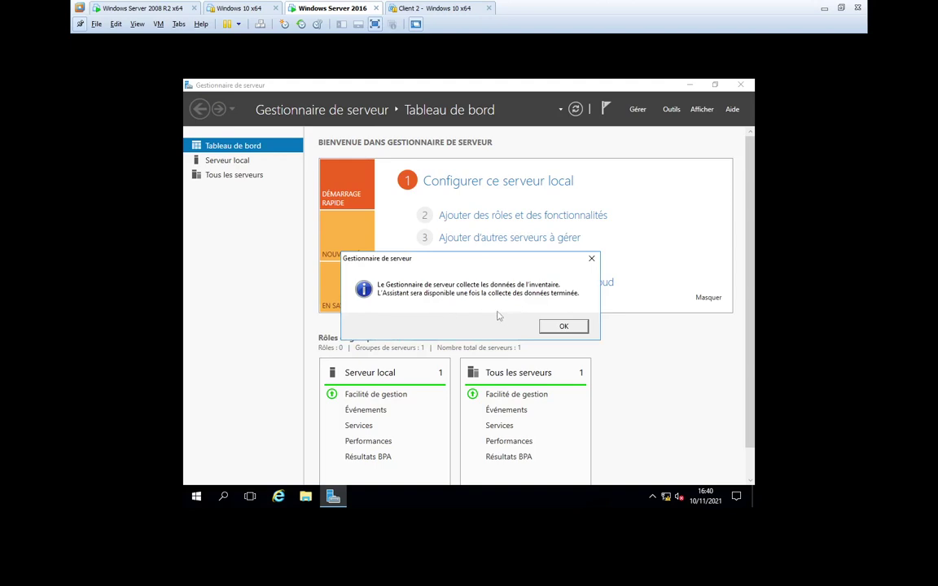
pyautogui.click(562, 326)
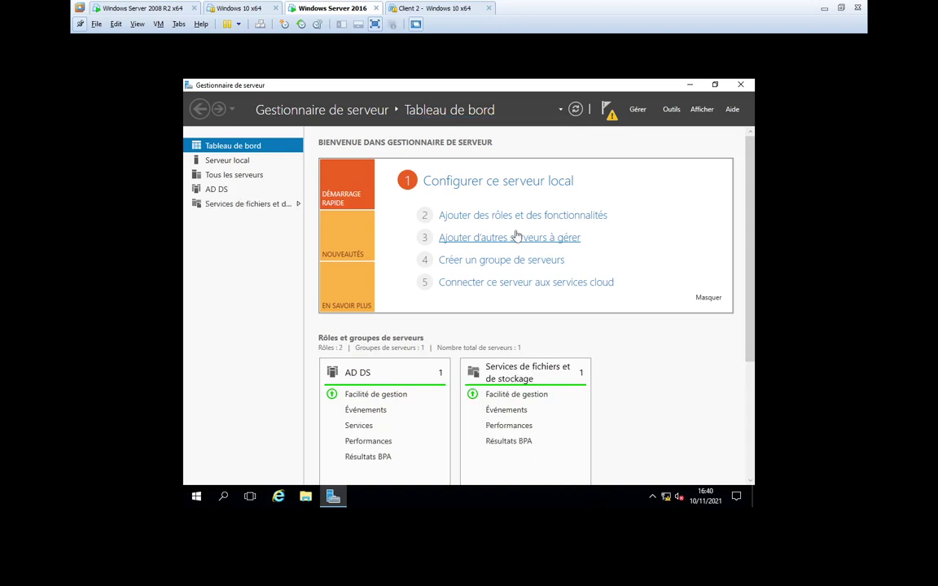
pyautogui.click(521, 216)
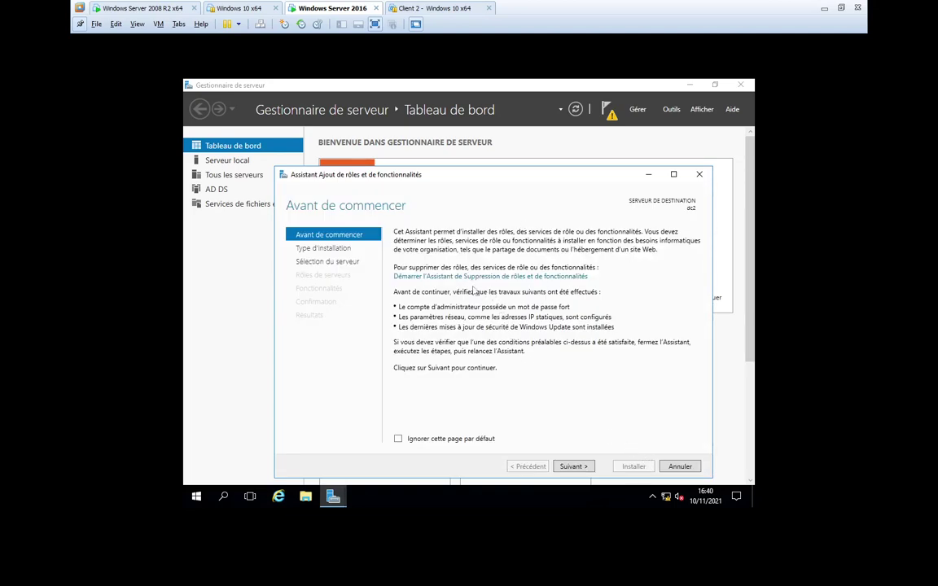
pyautogui.click(576, 467)
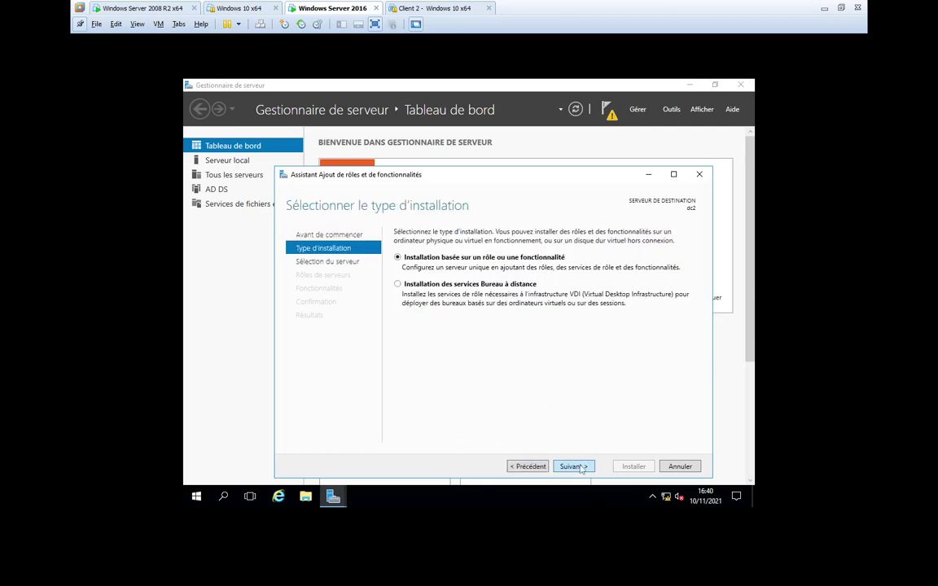
pyautogui.click(581, 470)
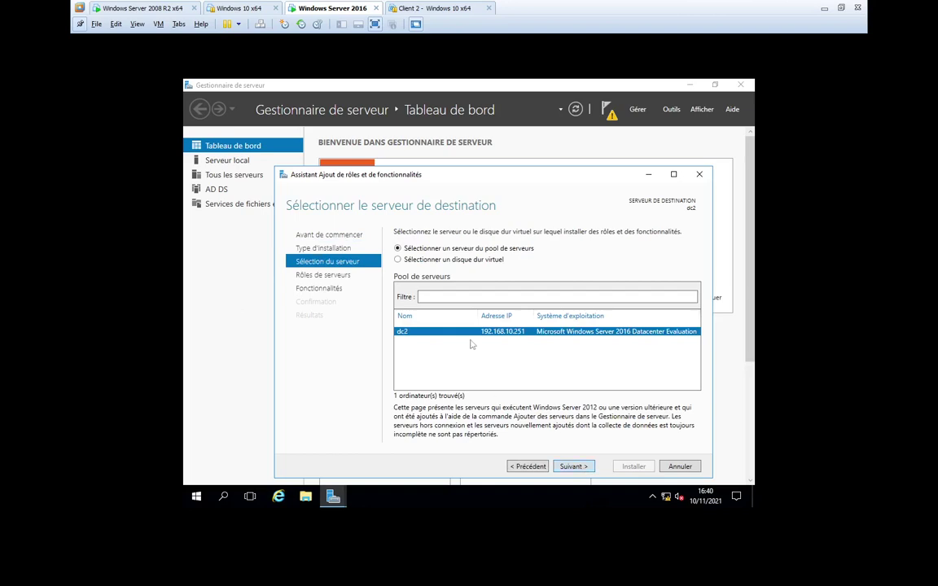
pyautogui.click(571, 469)
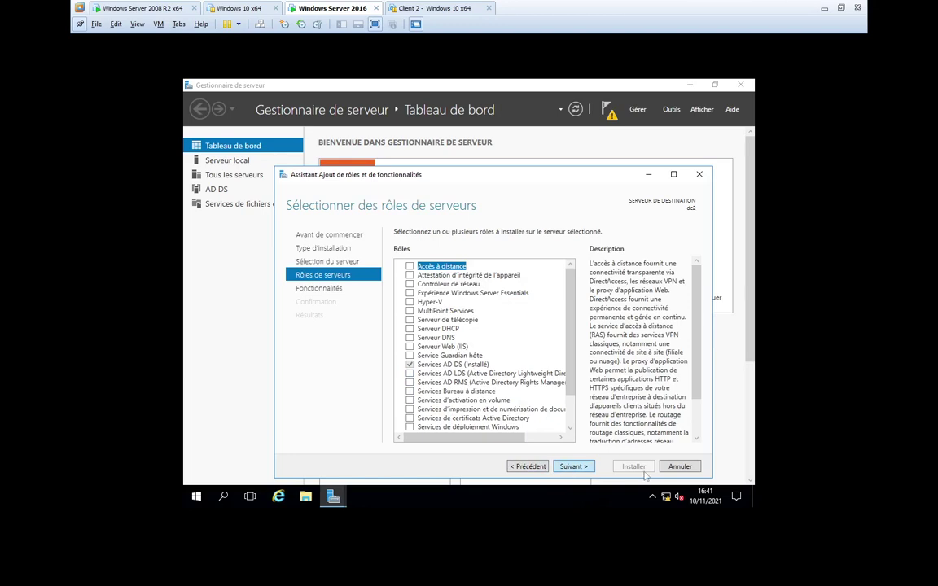
pyautogui.click(449, 366)
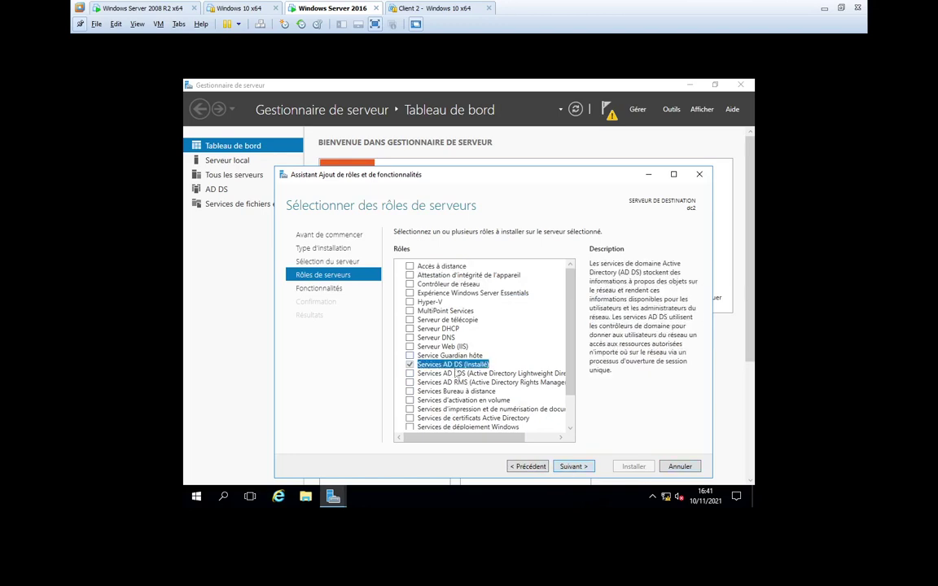
pyautogui.click(676, 469)
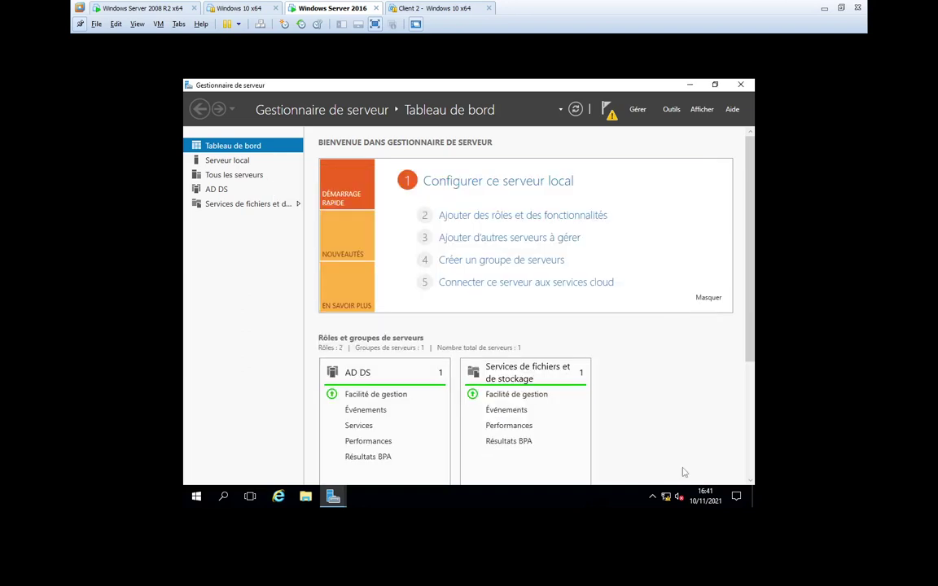
# - Launch 'Promouvoir ce serveur en contrôleur de domaine' from the AD DS page, then move to the 2008 R2 VM
pyautogui.click(228, 163)
pyautogui.click(217, 190)
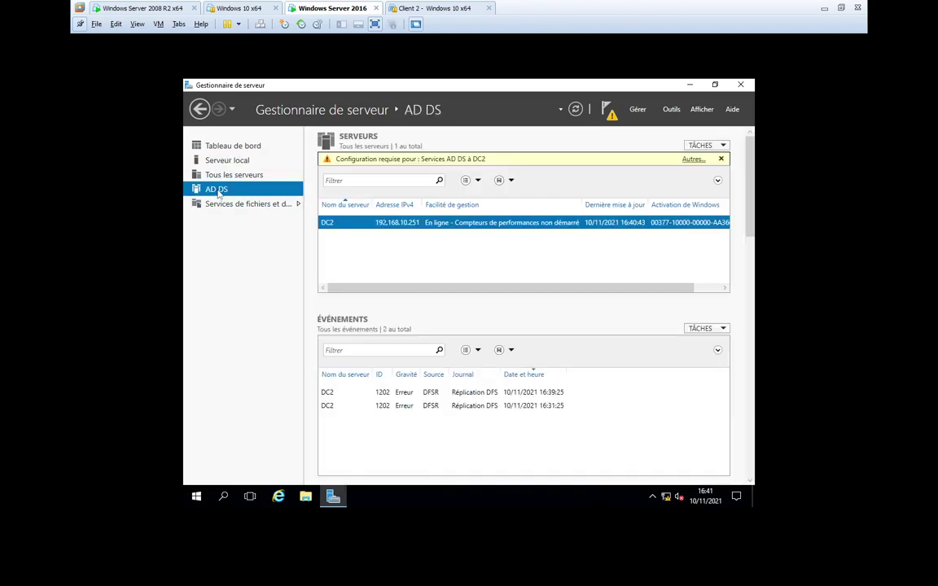
pyautogui.click(691, 161)
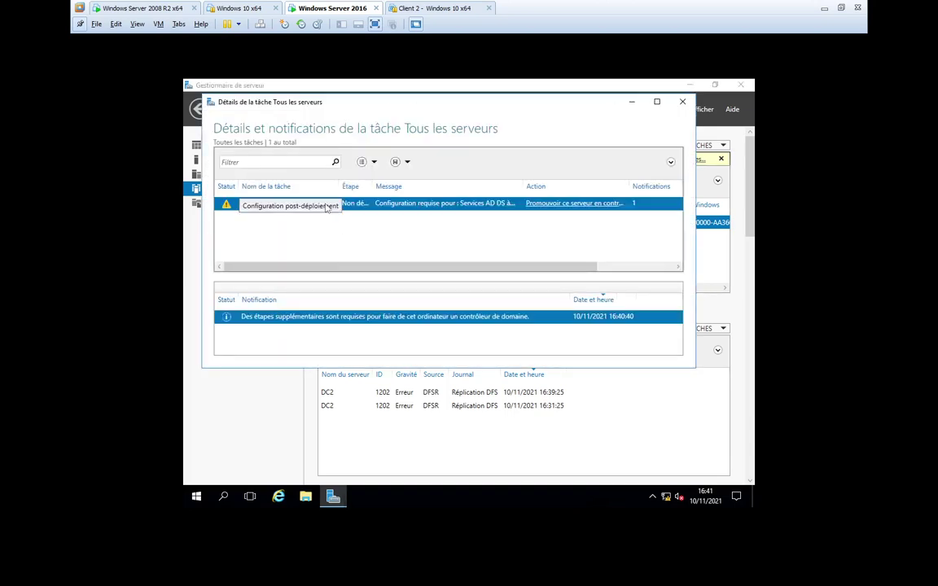
pyautogui.click(560, 204)
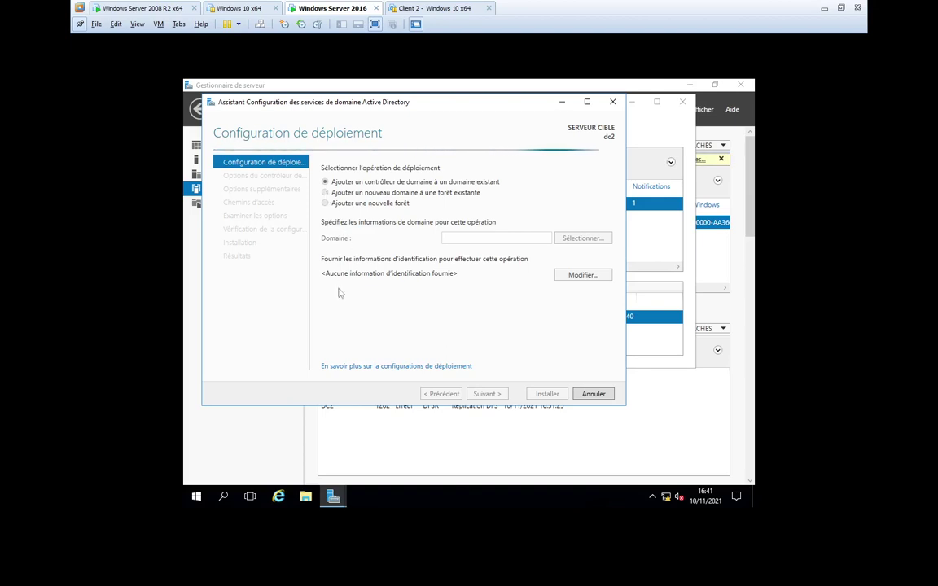
pyautogui.click(134, 8)
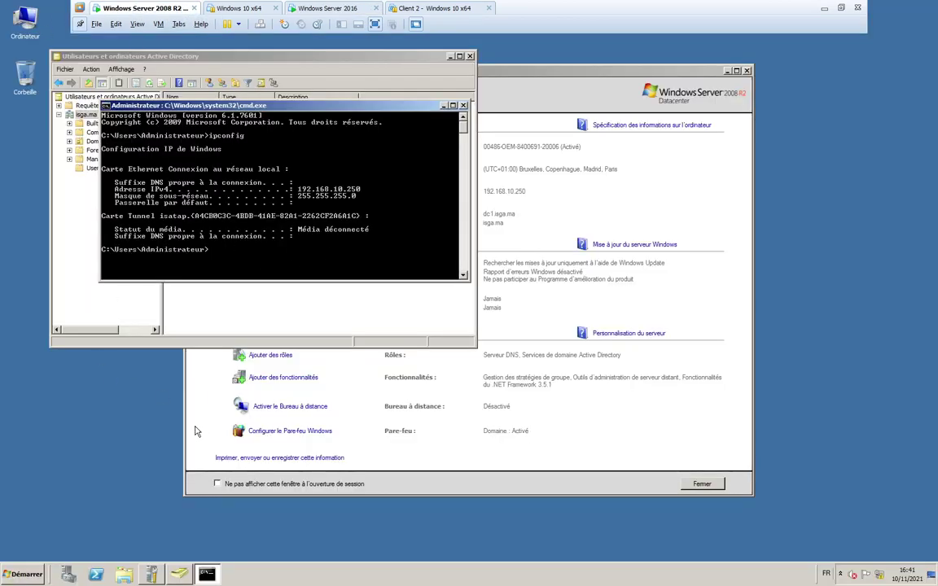
# - Open DNS Manager on the Windows Server 2008 R2 VM
pyautogui.click(444, 106)
pyautogui.press('super')
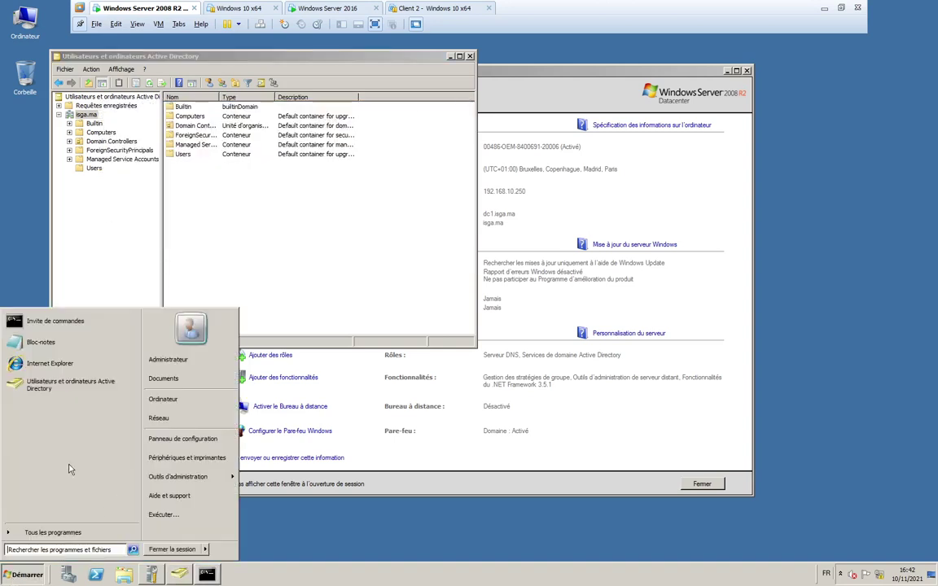
pyautogui.moveTo(185, 481)
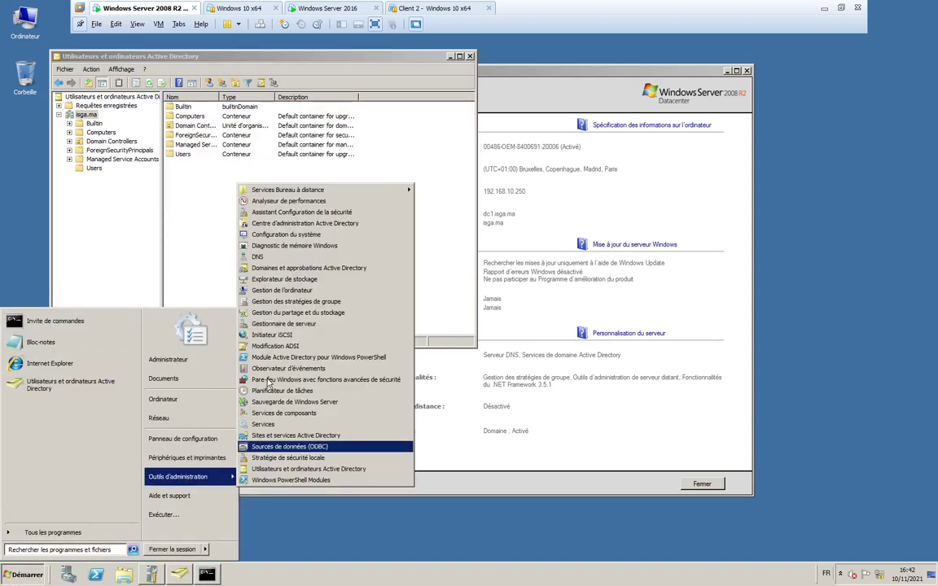
pyautogui.click(236, 239)
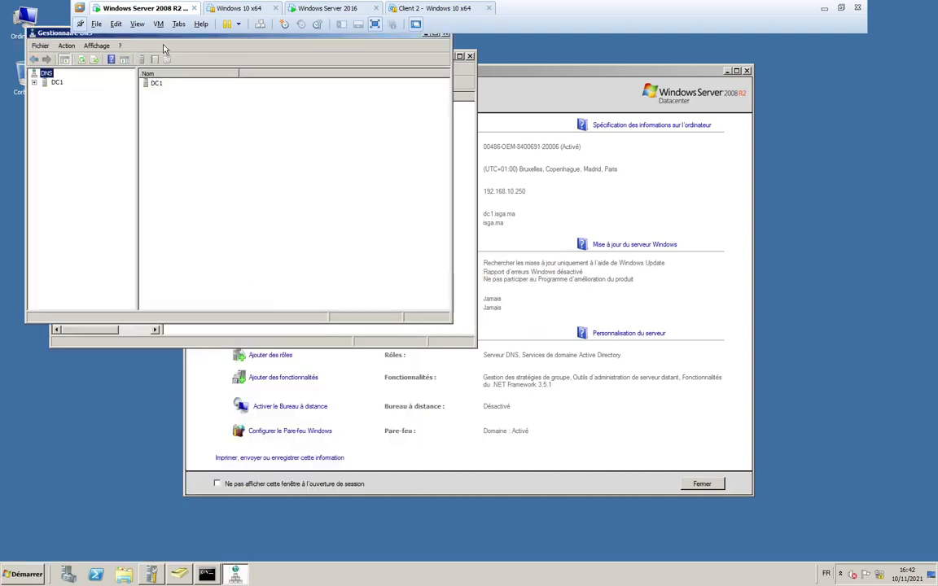
pyautogui.moveTo(156, 35); pyautogui.dragTo(576, 80)
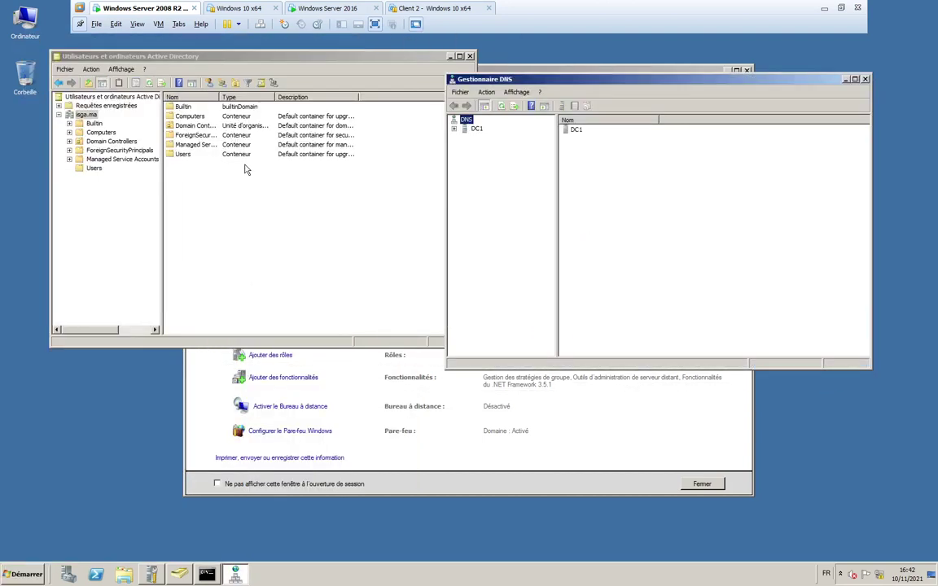
# - Inspect the isga.ma zone host records dc1 (192.168.10.250) and CLT1 (192.168.10.10)
pyautogui.doubleClick(476, 128)
pyautogui.doubleClick(509, 146)
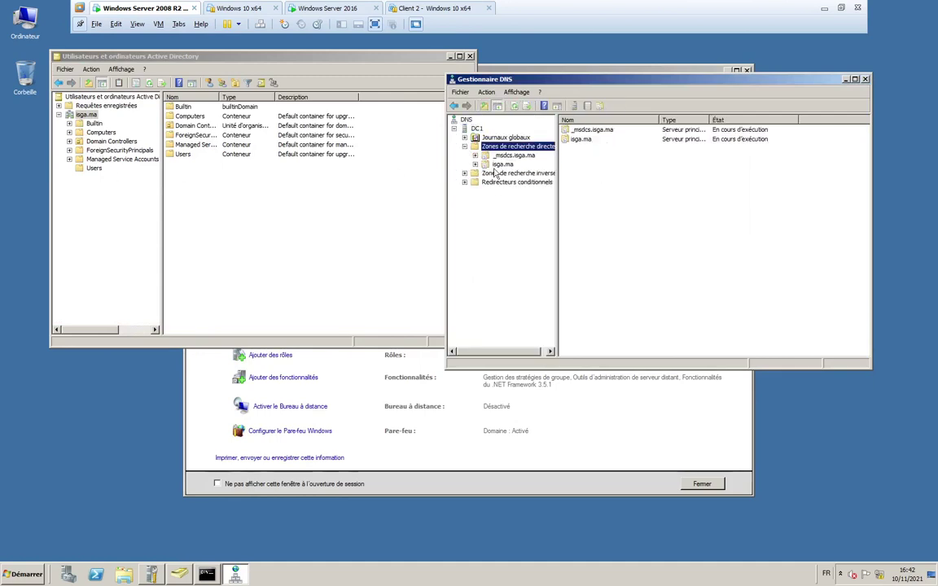
pyautogui.click(503, 165)
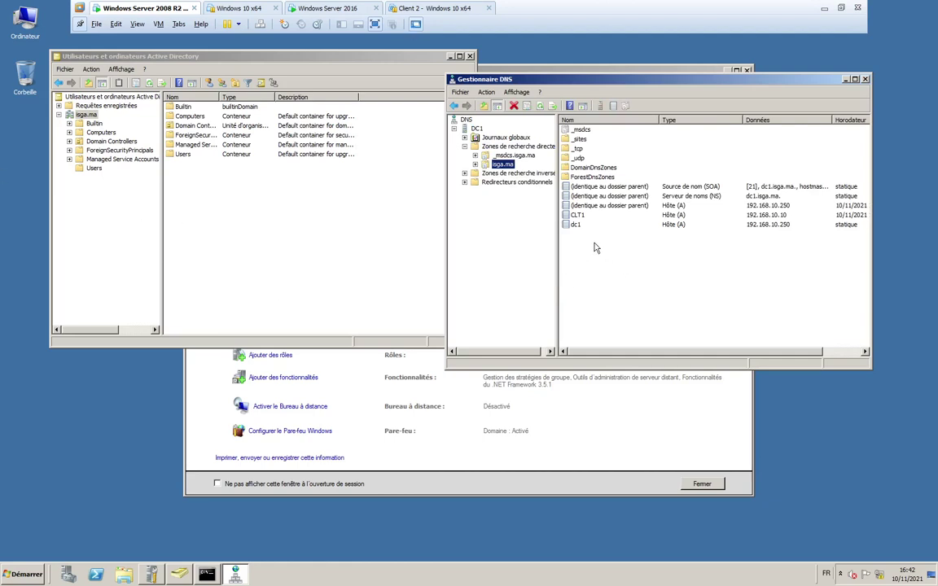
pyautogui.click(580, 224)
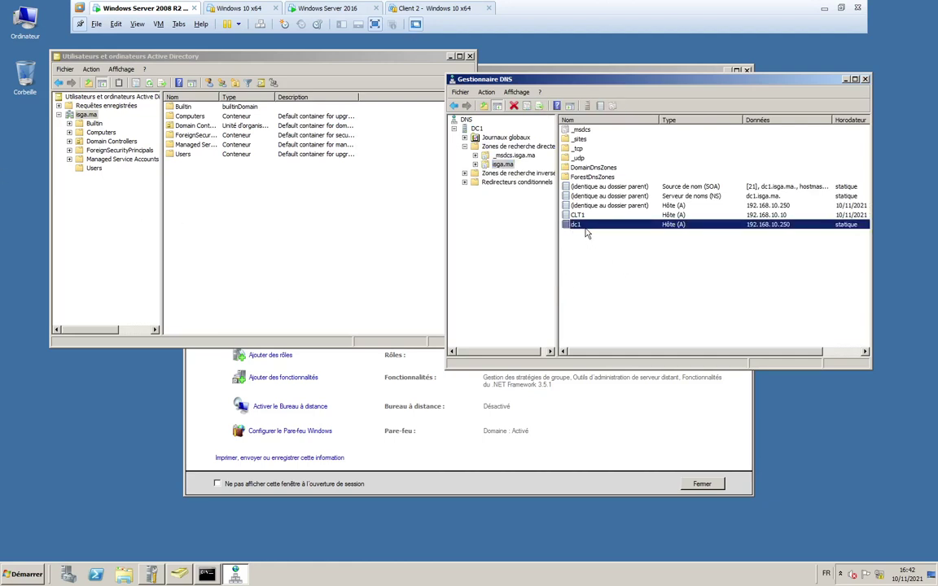
pyautogui.press('Up')
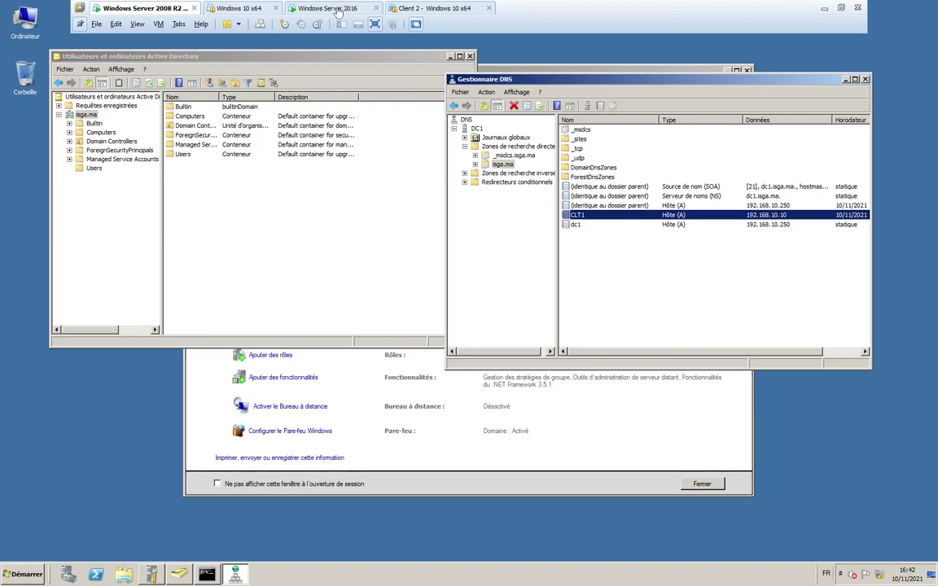
pyautogui.click(306, 9)
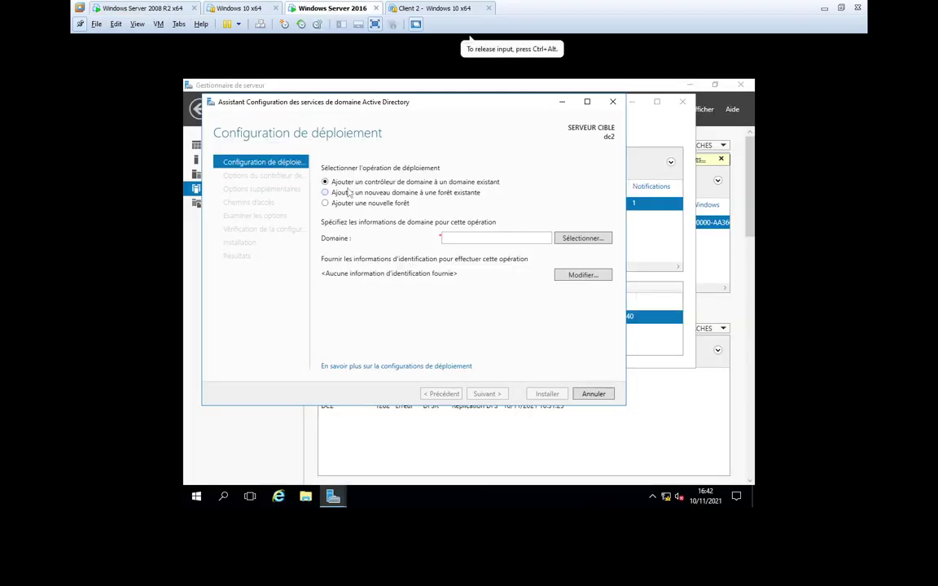
# - Choose a new domain in the existing forest, supply isga.ma administrator credentials, and pick isga.ma as parent
pyautogui.click(326, 193)
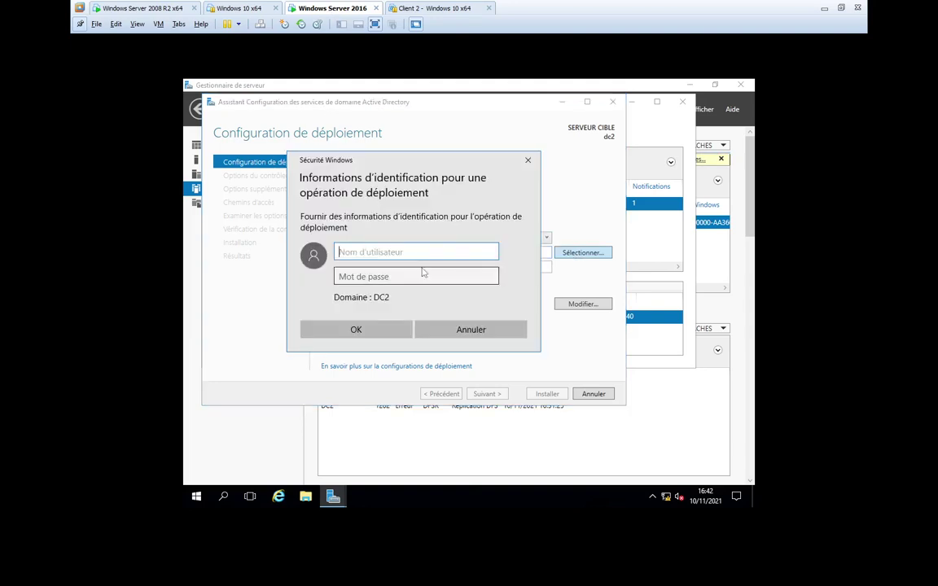
pyautogui.write('a')
pyautogui.write('dministrateur@')
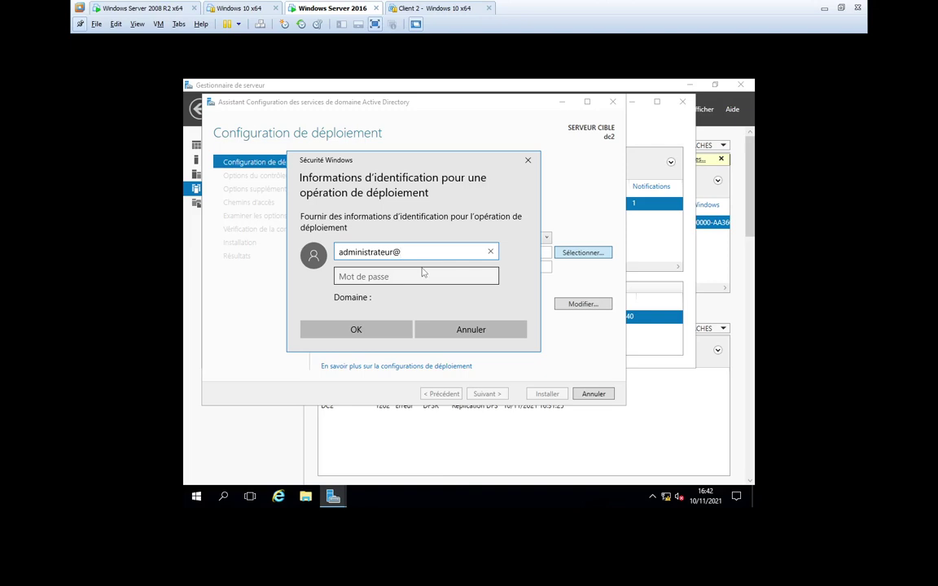
pyautogui.write('isga.ma')
pyautogui.click(423, 272)
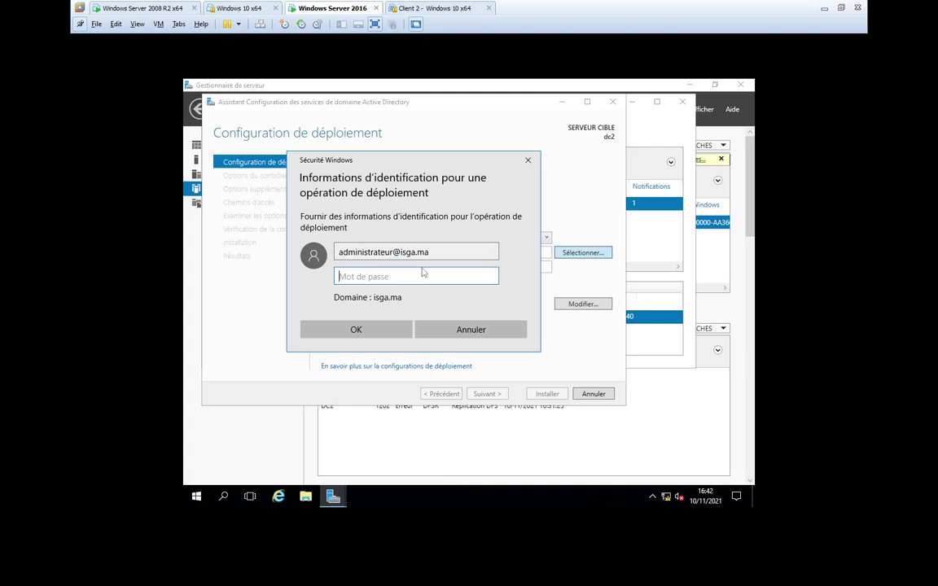
pyautogui.write('P')
pyautogui.click(356, 329)
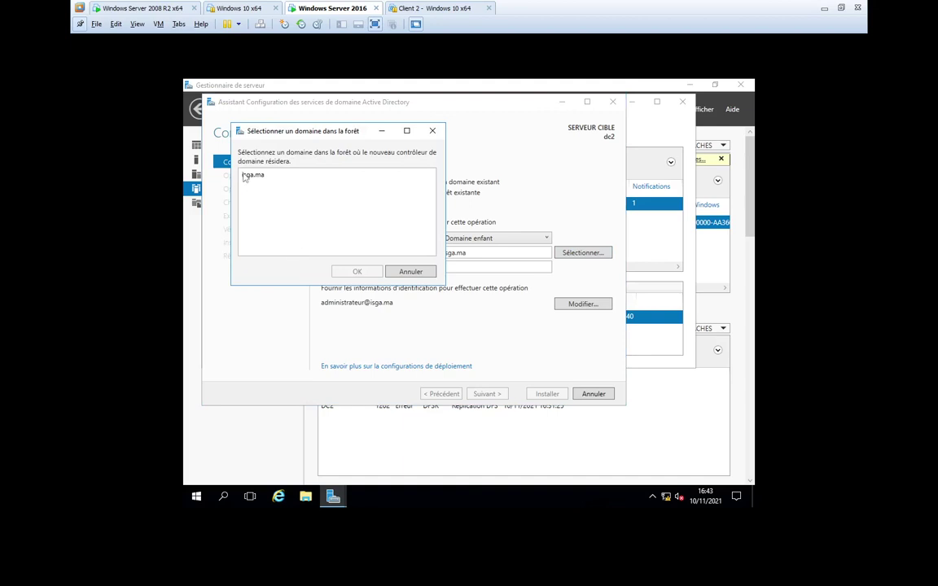
pyautogui.click(354, 275)
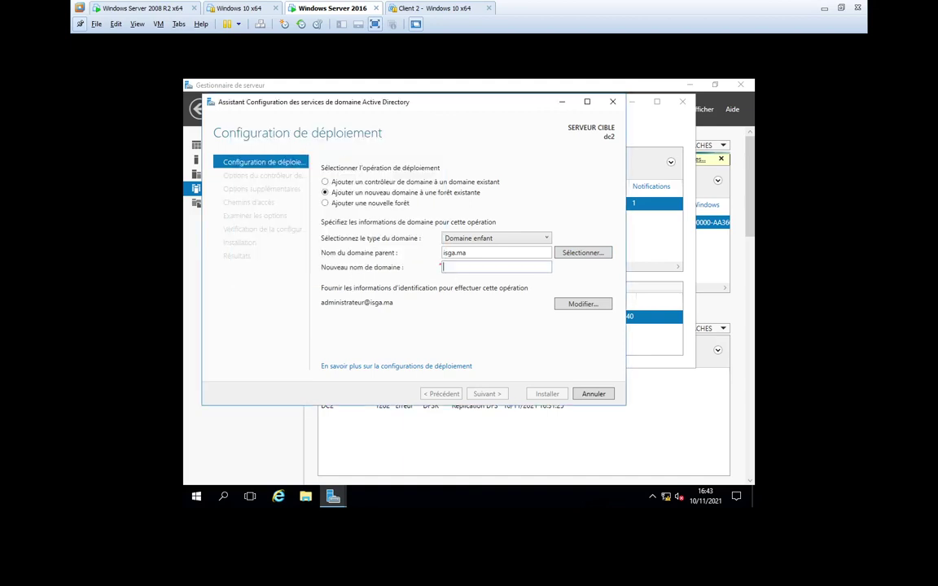
# - Enter and confirm the directory services restore (DSRM) password in the domain controller options
pyautogui.write('fes')
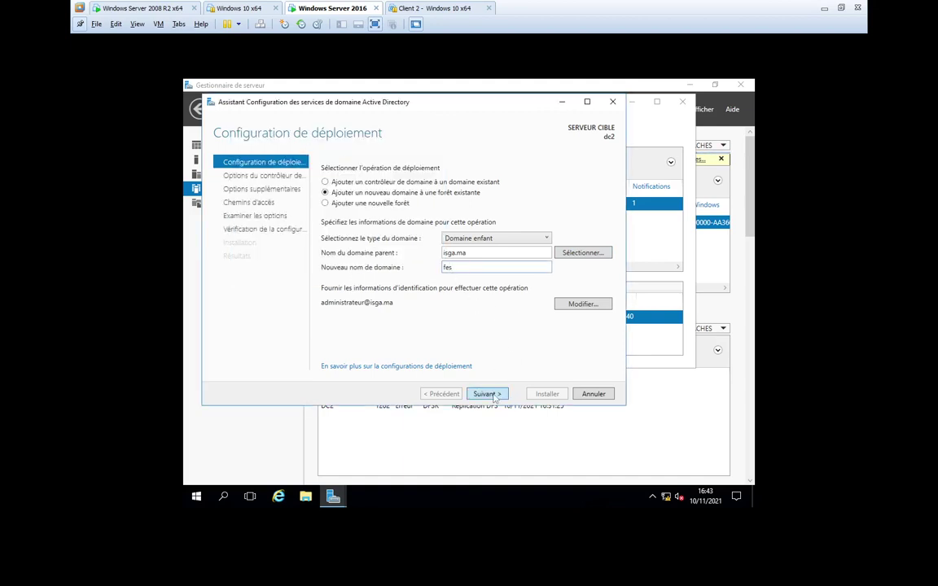
pyautogui.click(494, 398)
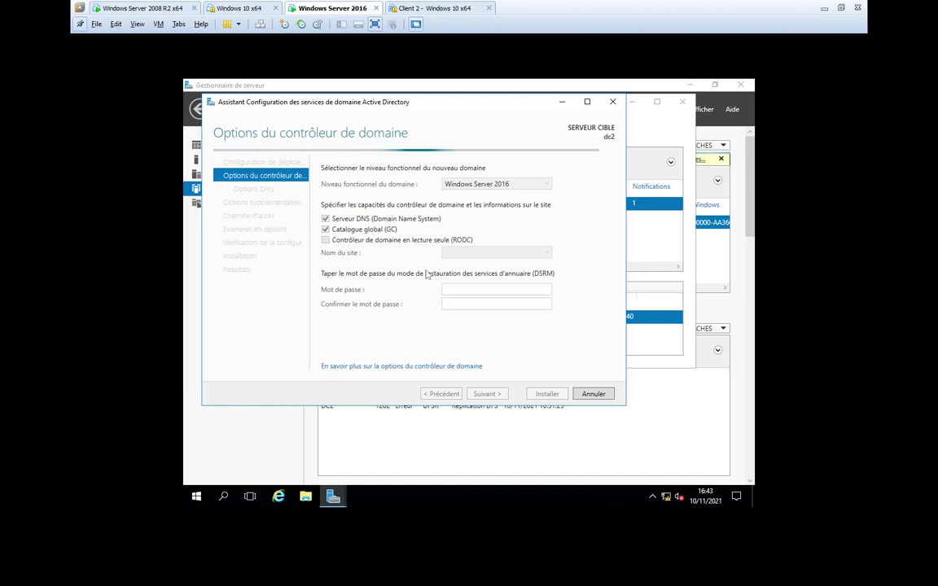
pyautogui.click(496, 290)
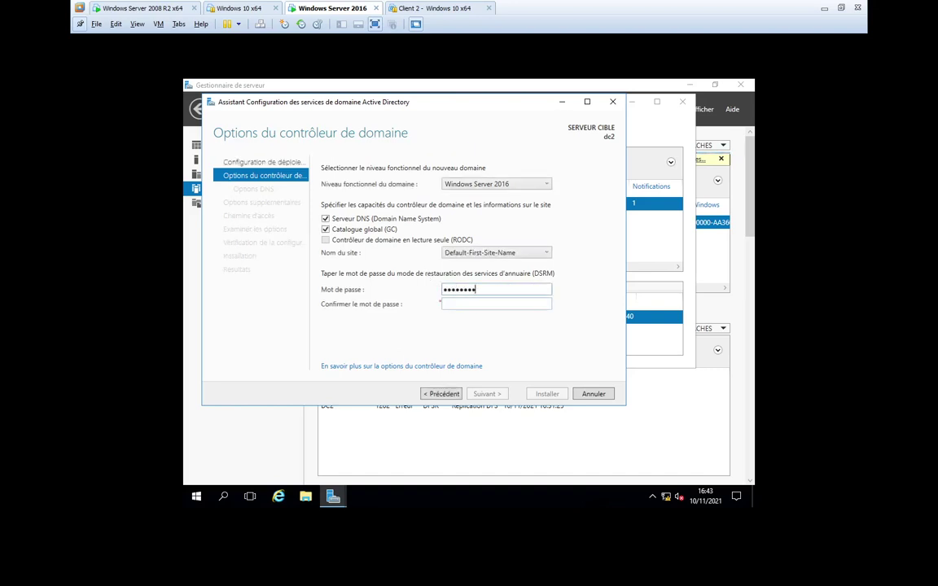
pyautogui.click(496, 304)
pyautogui.write('••••••••')
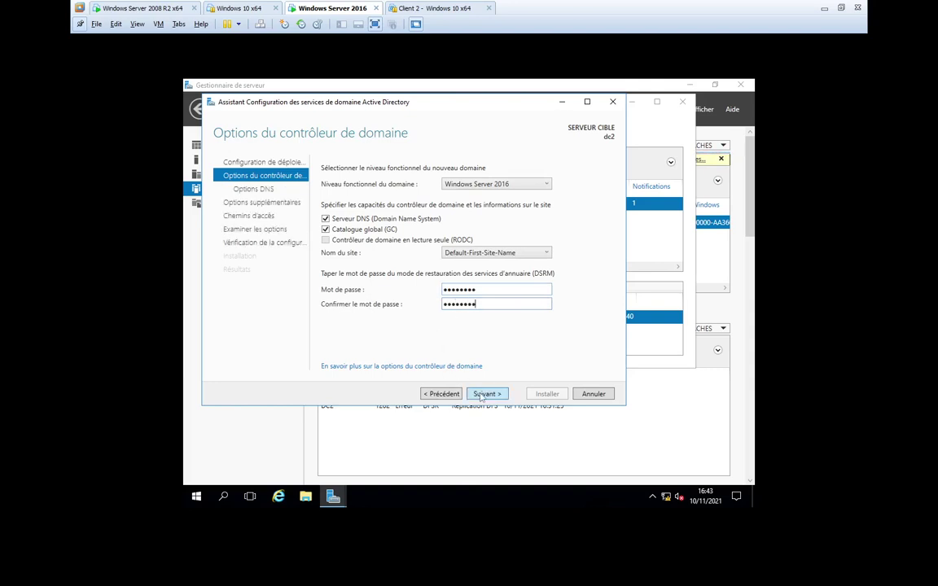
# - Keep the DNS delegation, the FES NetBIOS name and default database and log paths
pyautogui.click(480, 394)
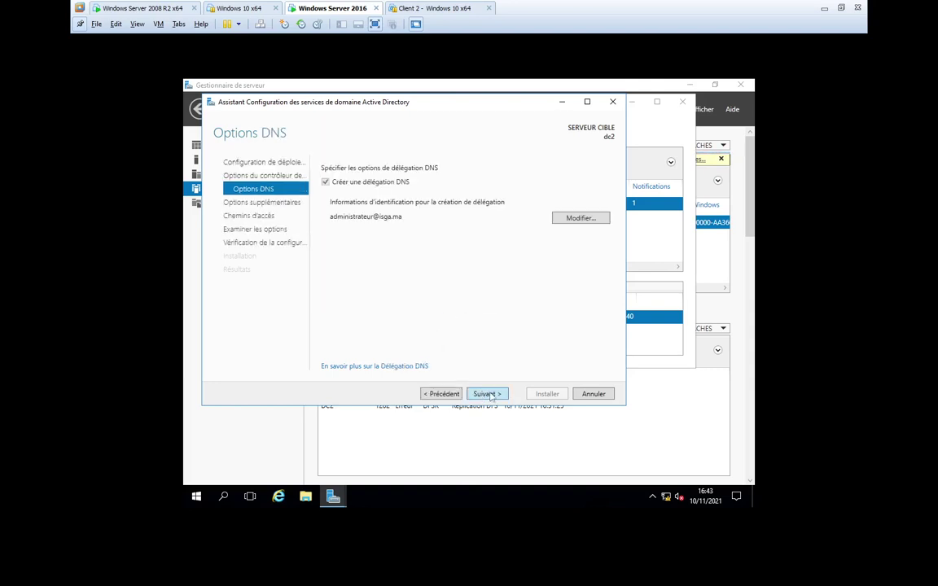
pyautogui.click(486, 394)
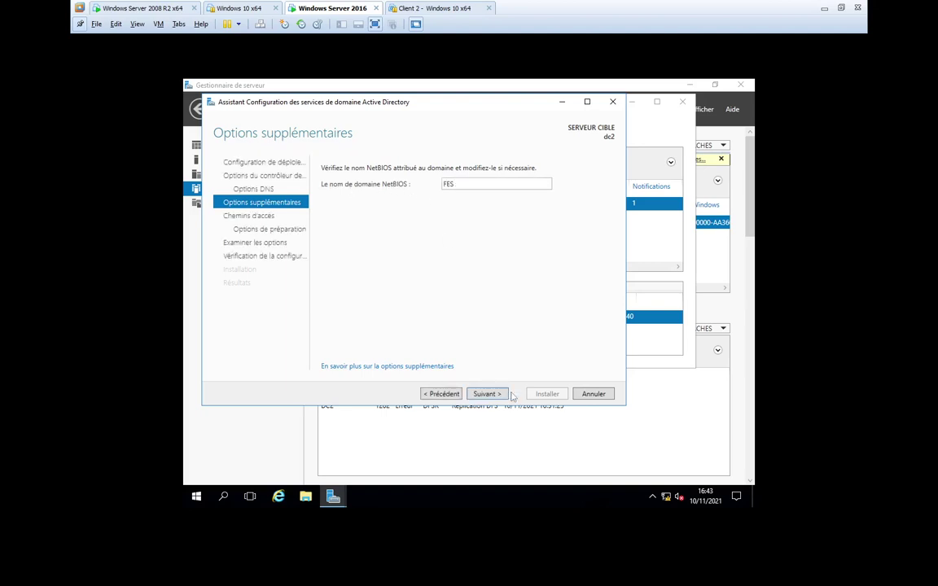
pyautogui.click(486, 394)
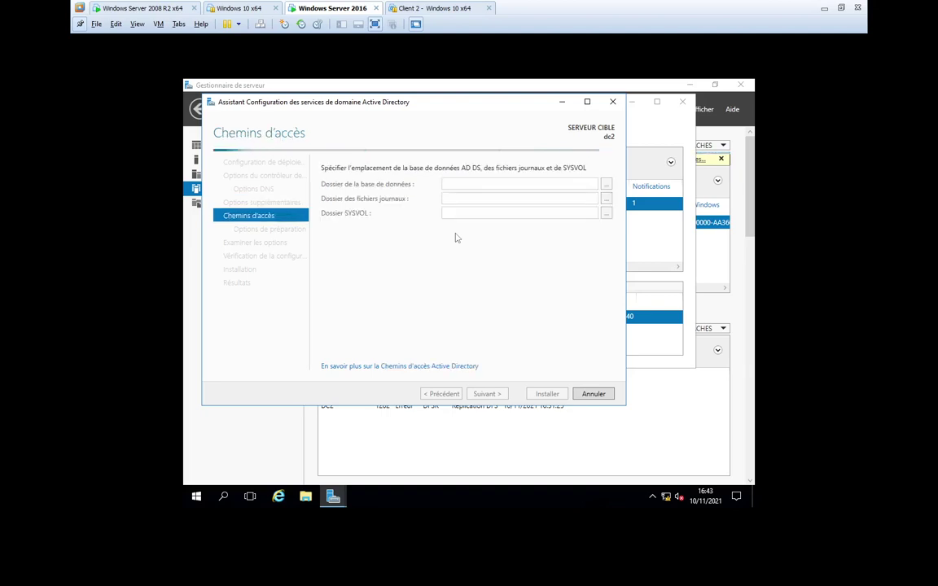
pyautogui.click(486, 394)
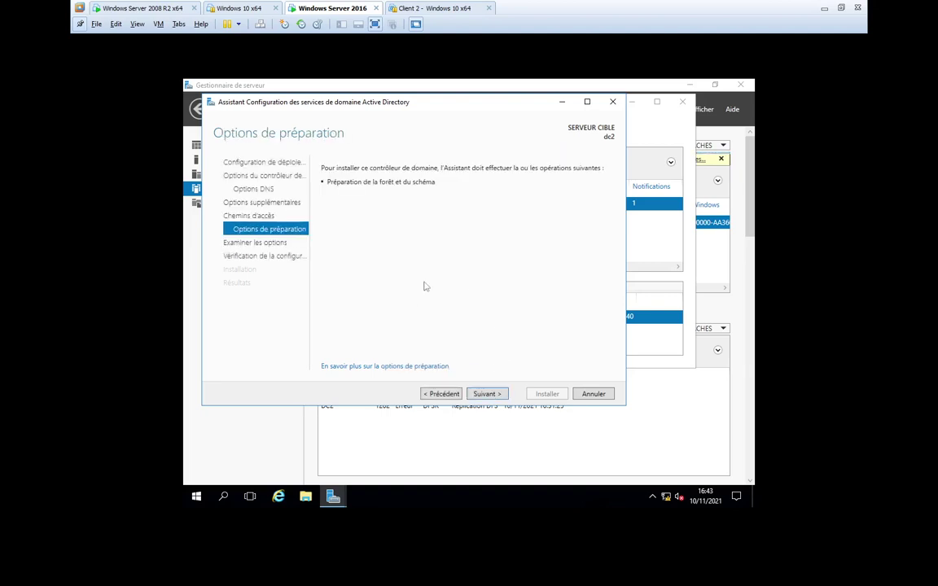
pyautogui.click(495, 397)
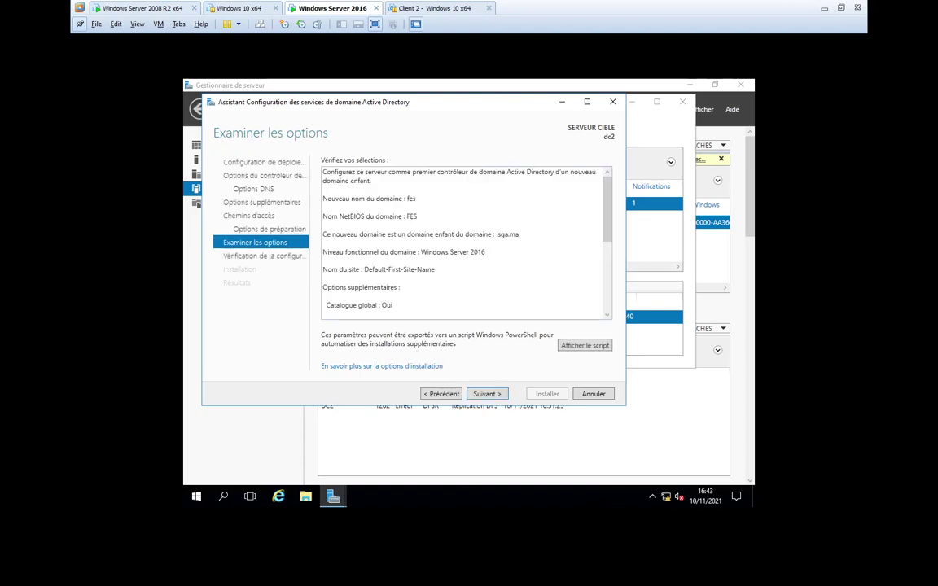
# - Run the prerequisite check, which passes with warnings, then install AD DS for the fes child domain
pyautogui.click(487, 395)
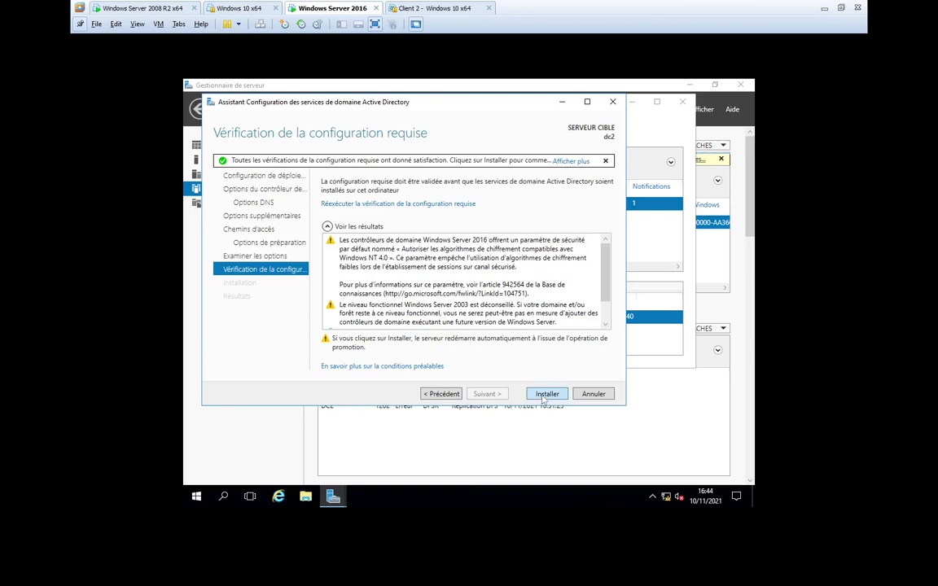
pyautogui.click(546, 394)
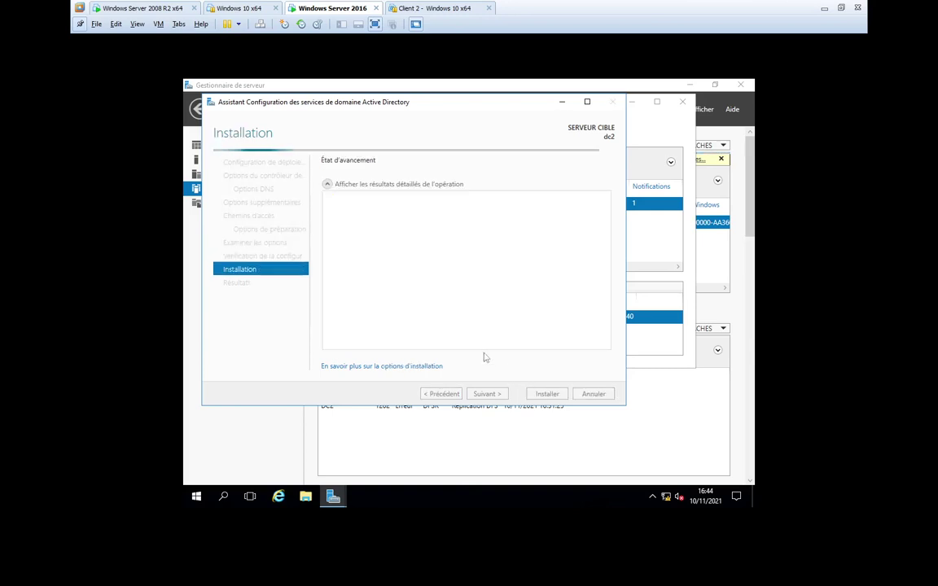
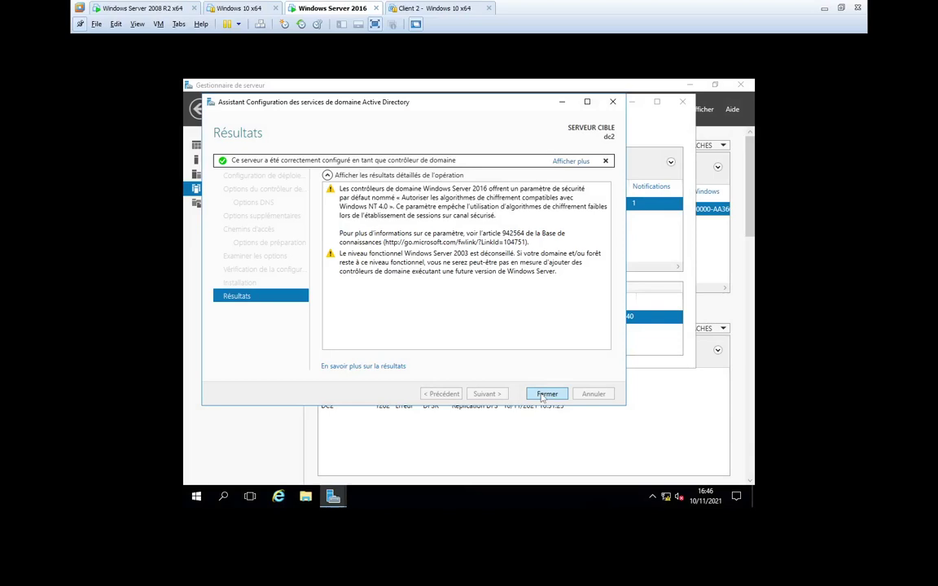
# - Close the finished AD DS configuration results on dc2 so the Server 2016 machine restarts
pyautogui.click(546, 394)
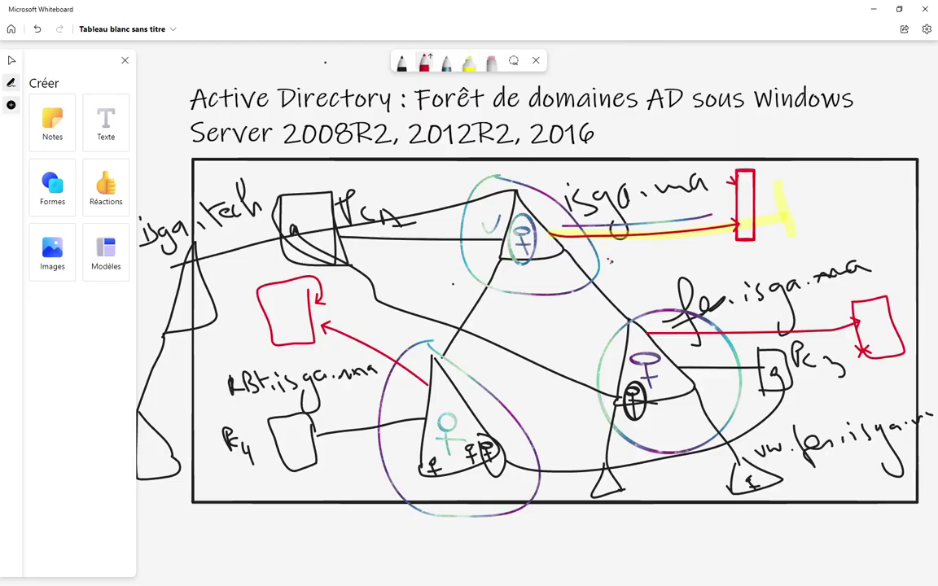
# - Tick the isga.ma and fes.isga.ma rectangles and circle PC3 in red on the forest diagram
pyautogui.moveTo(770, 187)
pyautogui.mouseDown()
pyautogui.moveTo(781, 209)
pyautogui.moveTo(802, 173)
pyautogui.moveTo(827, 171)
pyautogui.mouseUp()
pyautogui.moveTo(893, 299)
pyautogui.mouseDown()
pyautogui.moveTo(898, 313)
pyautogui.moveTo(909, 275)
pyautogui.moveTo(911, 283)
pyautogui.mouseUp()
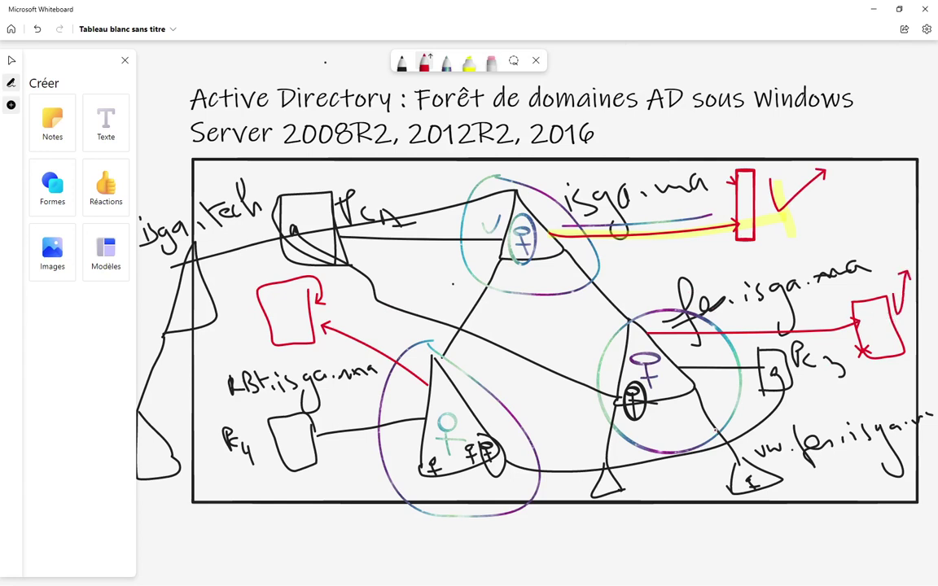
pyautogui.moveTo(775, 372)
pyautogui.mouseDown()
pyautogui.moveTo(673, 356)
pyautogui.moveTo(682, 364)
pyautogui.mouseUp()
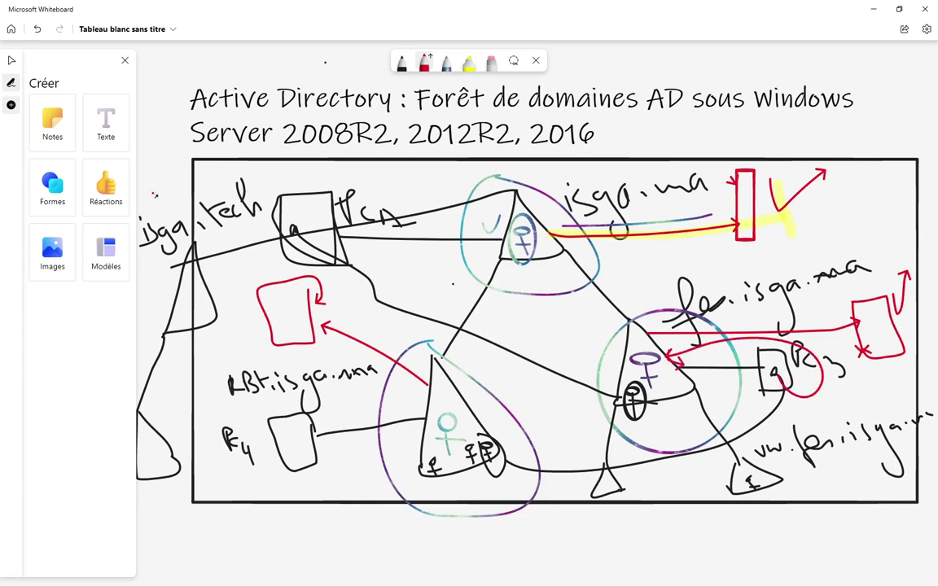
pyautogui.hotkey('alt', 'Tab')
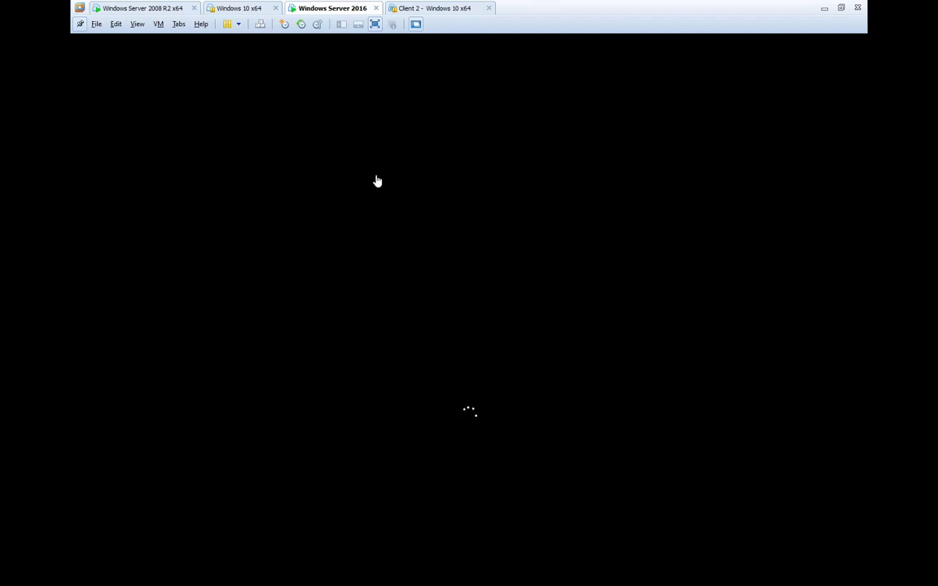
pyautogui.click(145, 9)
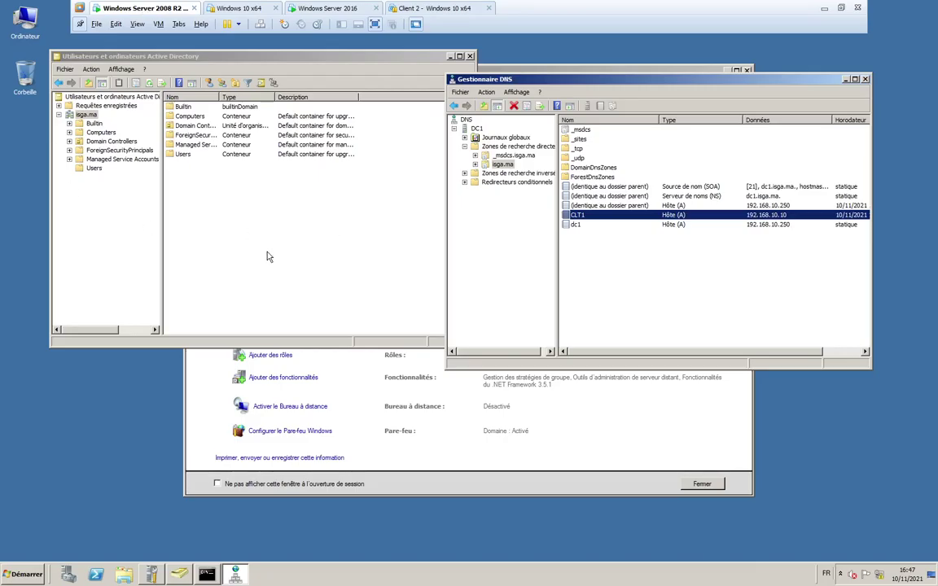
pyautogui.click(94, 168)
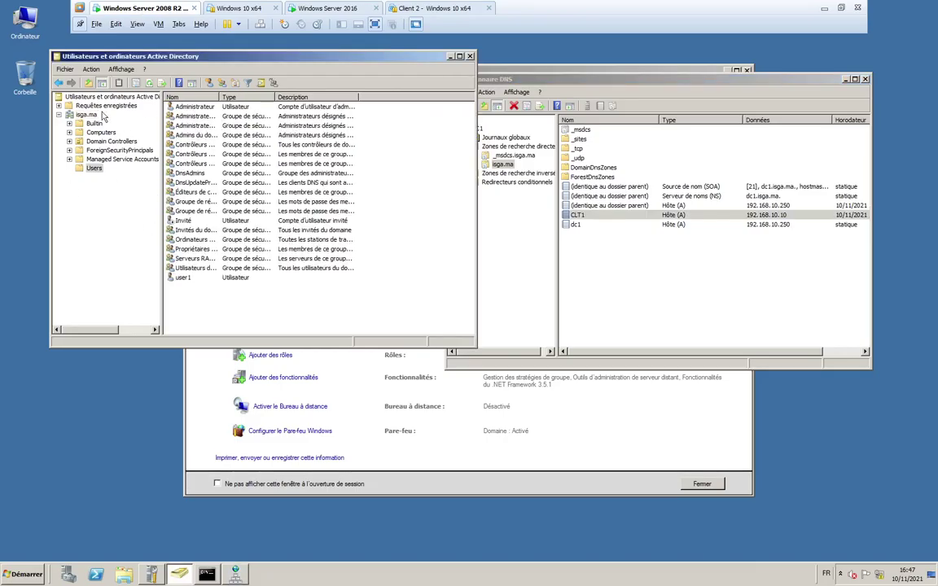
pyautogui.click(181, 279)
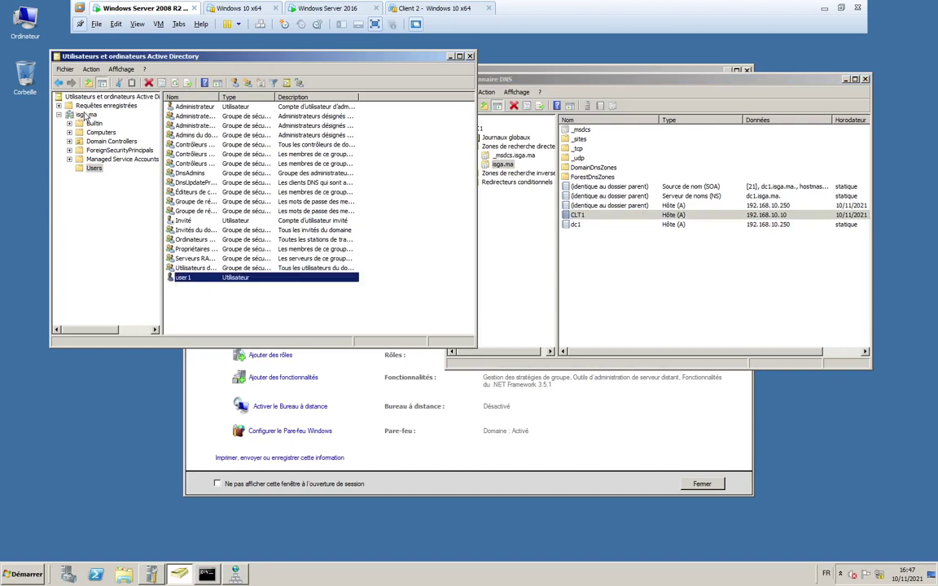
pyautogui.click(310, 9)
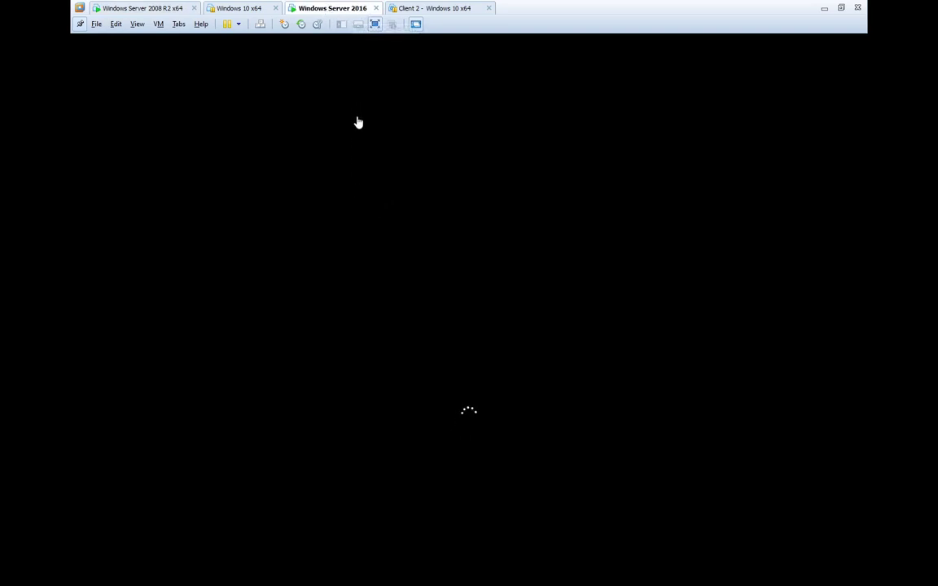
pyautogui.click(423, 9)
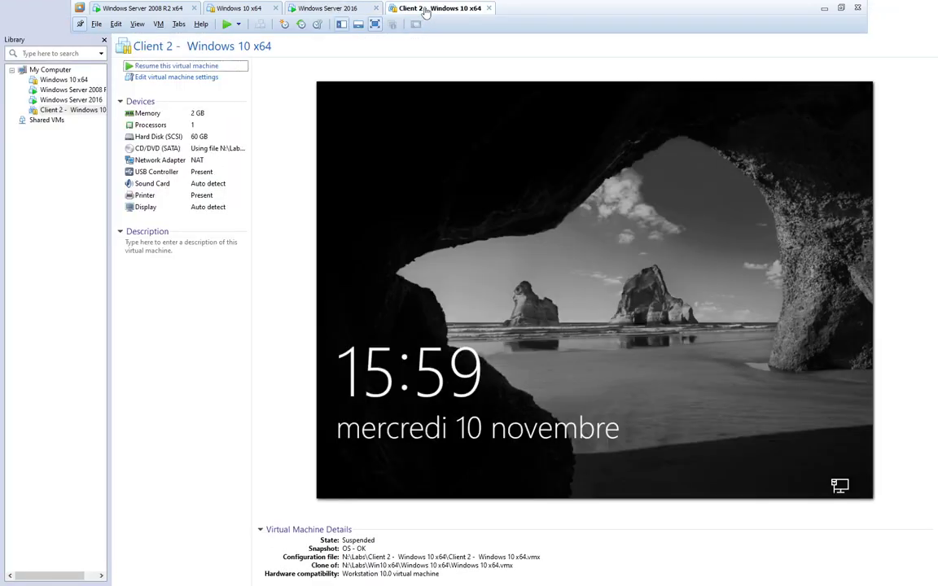
pyautogui.click(287, 5)
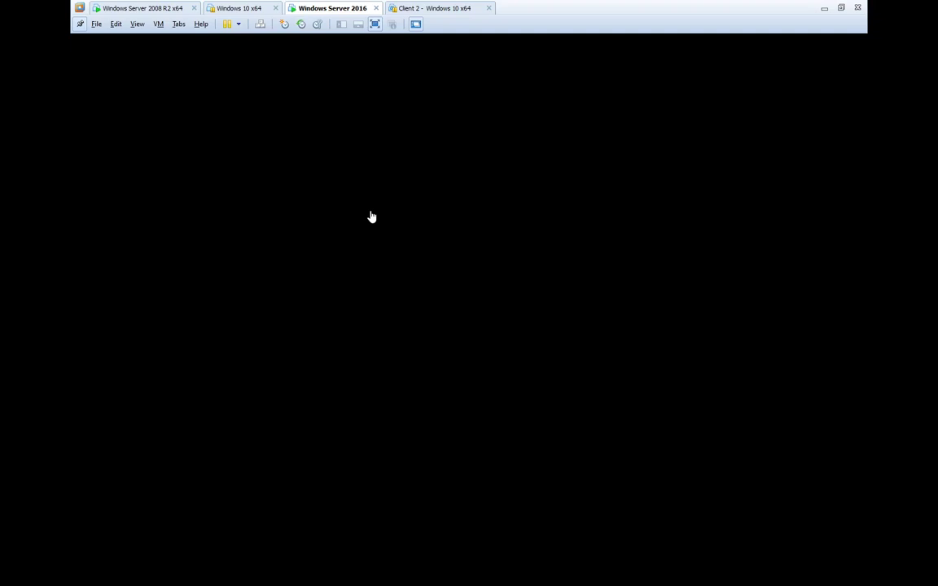
pyautogui.click(429, 224)
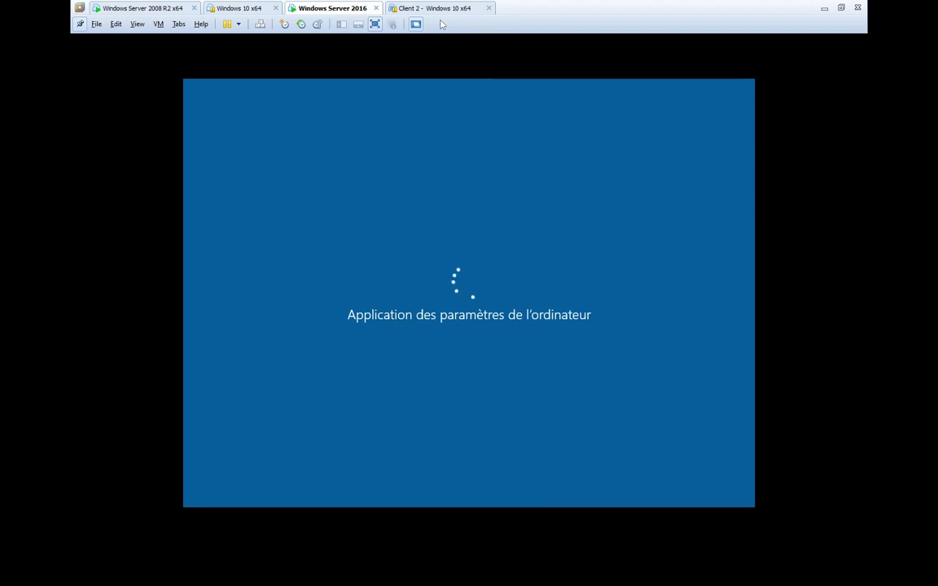
# - Sign in to the Windows Server 2016 machine as the FES Administrateur with its password
pyautogui.click(217, 9)
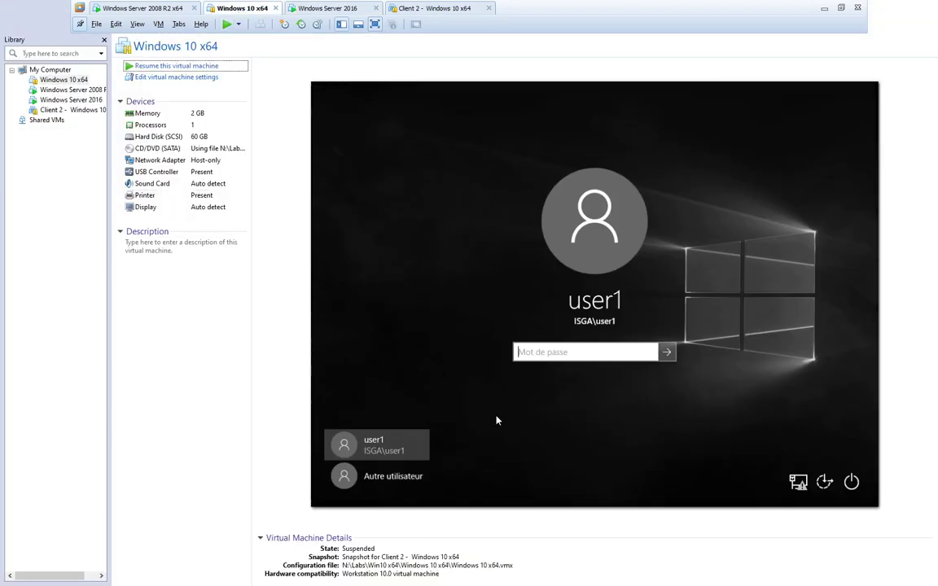
pyautogui.click(145, 8)
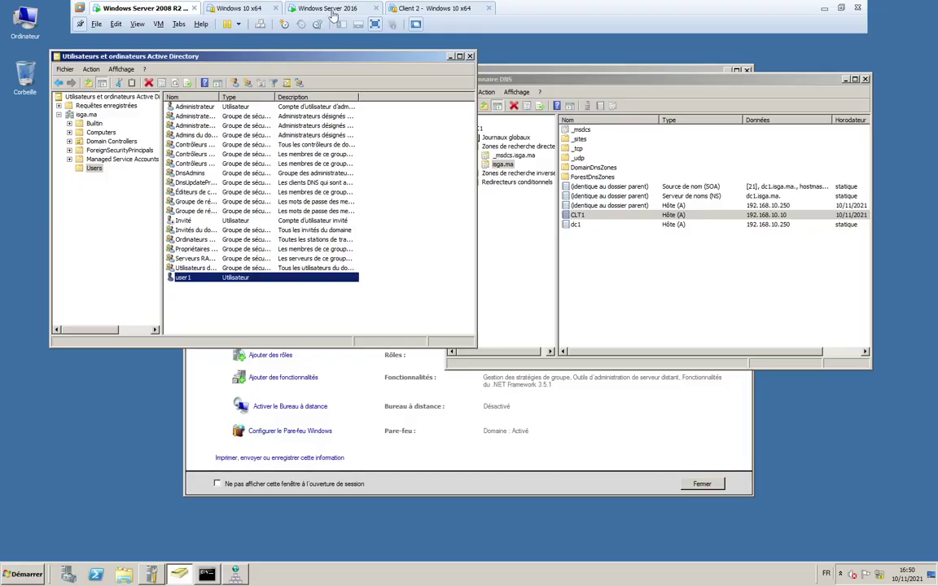
pyautogui.click(299, 11)
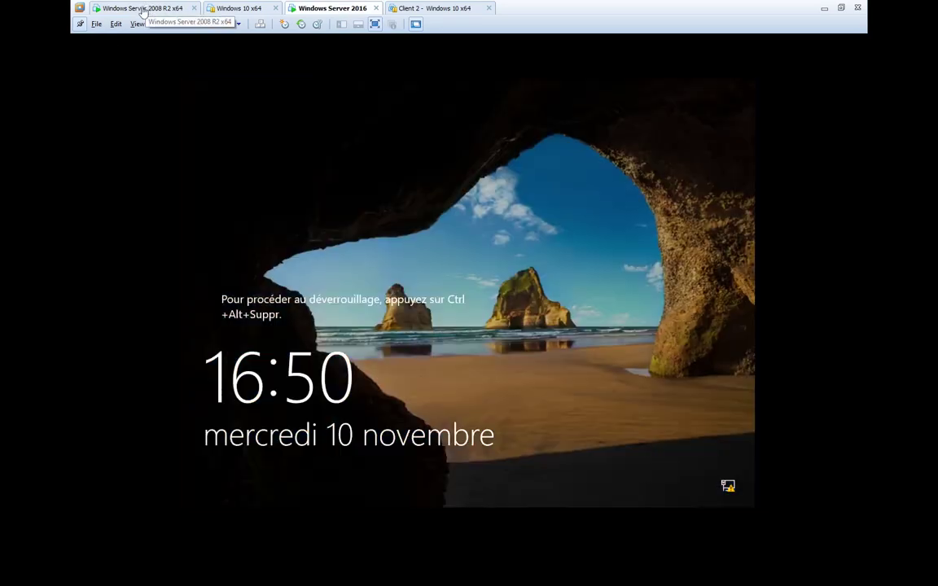
pyautogui.click(261, 24)
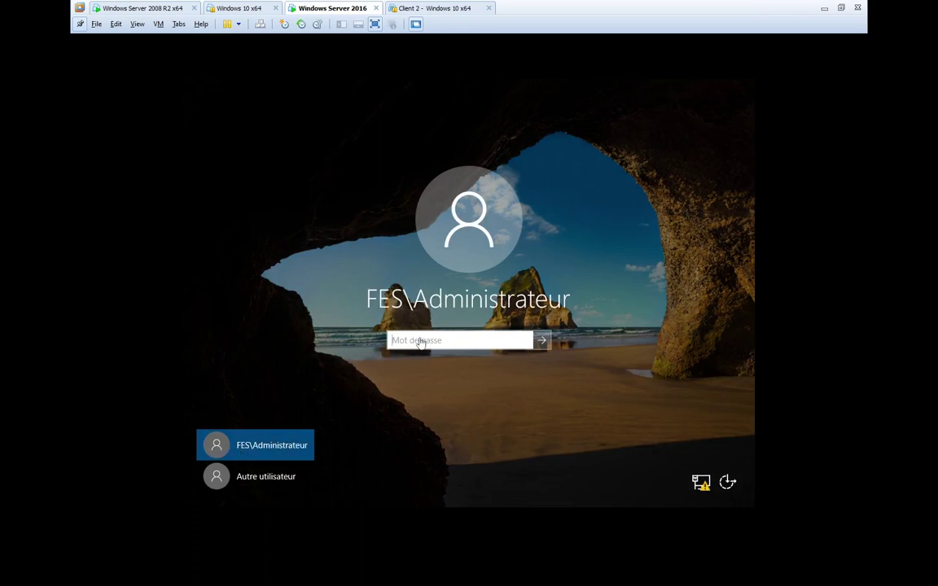
pyautogui.click(419, 342)
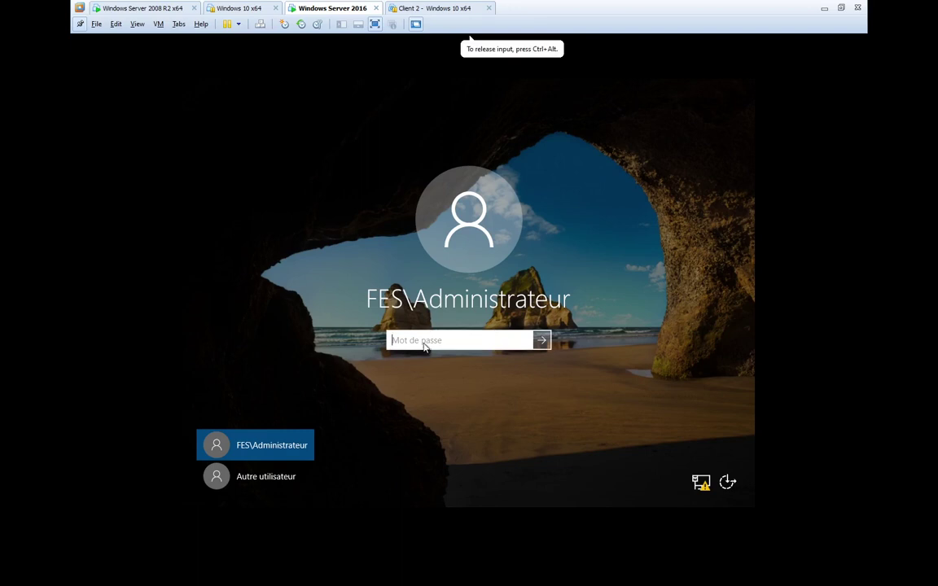
pyautogui.write('********')
pyautogui.press('Return')
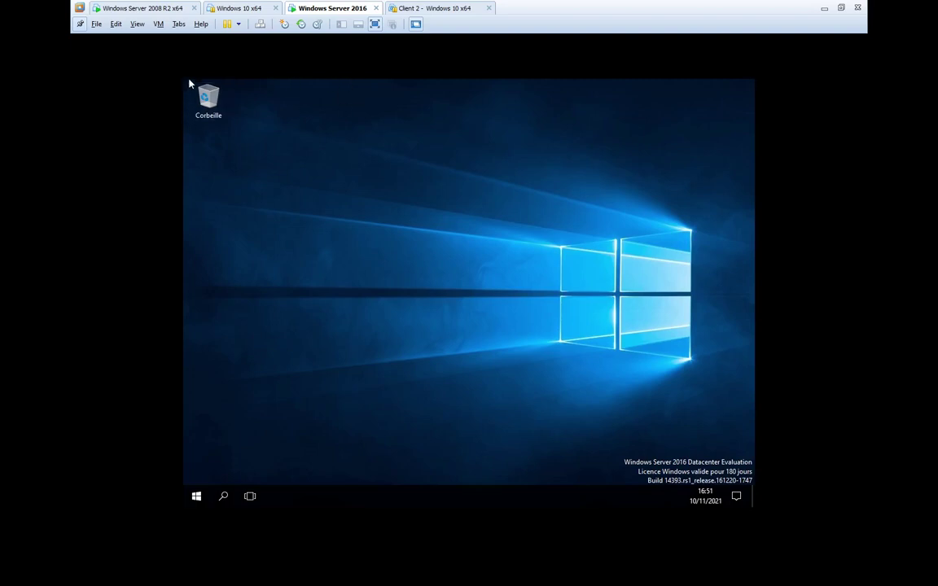
# - On Server 2008 R2, refresh the Users container in Active Directory Users and Computers
pyautogui.doubleClick(212, 106)
pyautogui.click(140, 10)
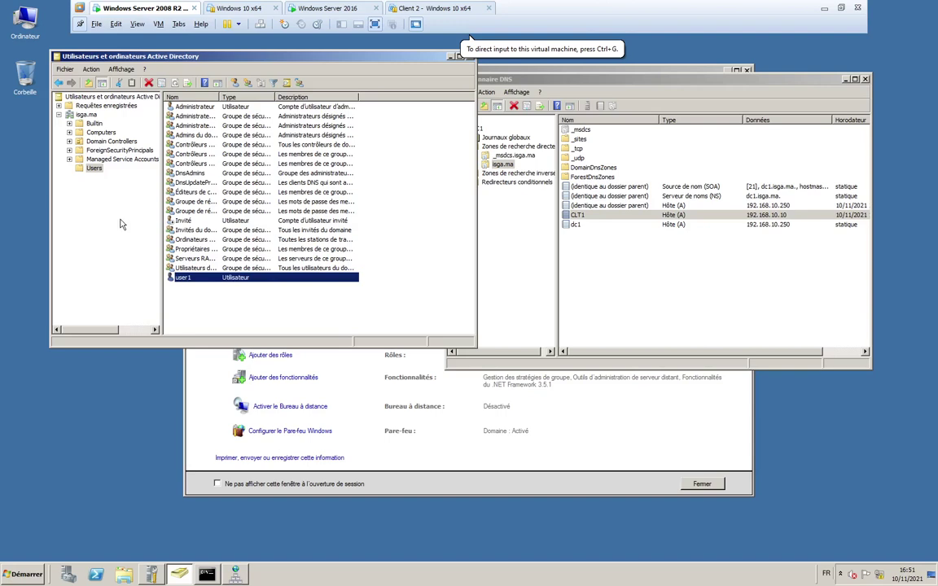
pyautogui.click(94, 167)
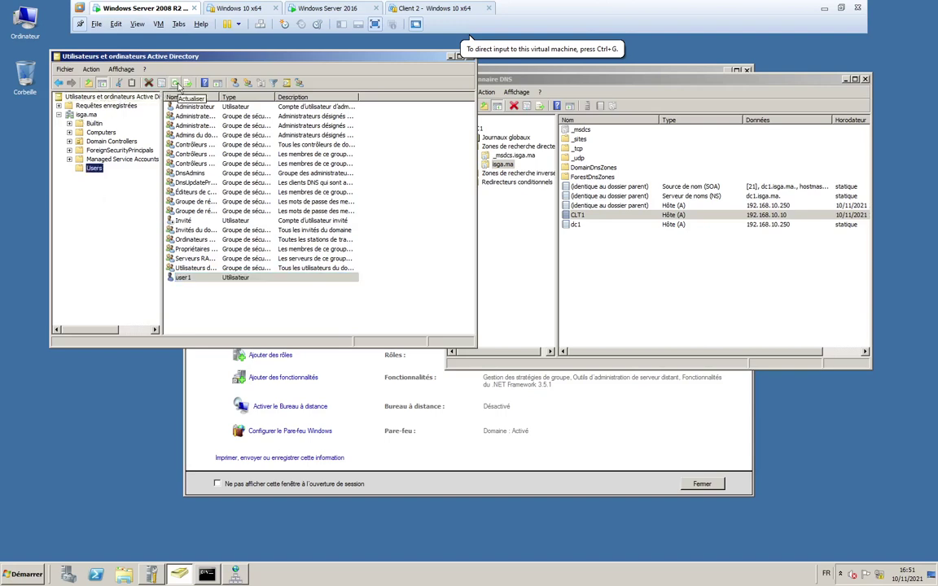
pyautogui.click(174, 83)
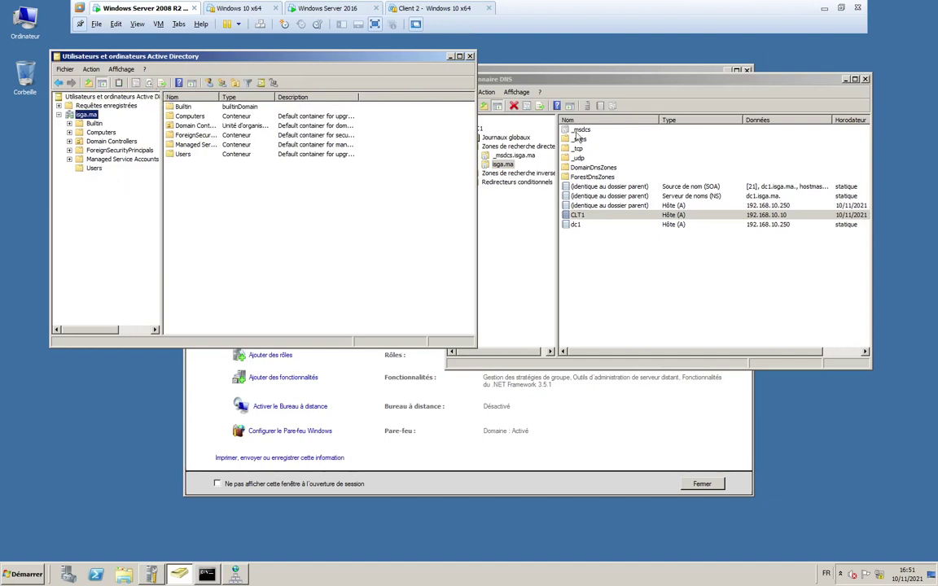
# - Refresh the isga.ma DNS zone and show the fes delegation pointing to dc2.fes.isga.ma
pyautogui.click(503, 79)
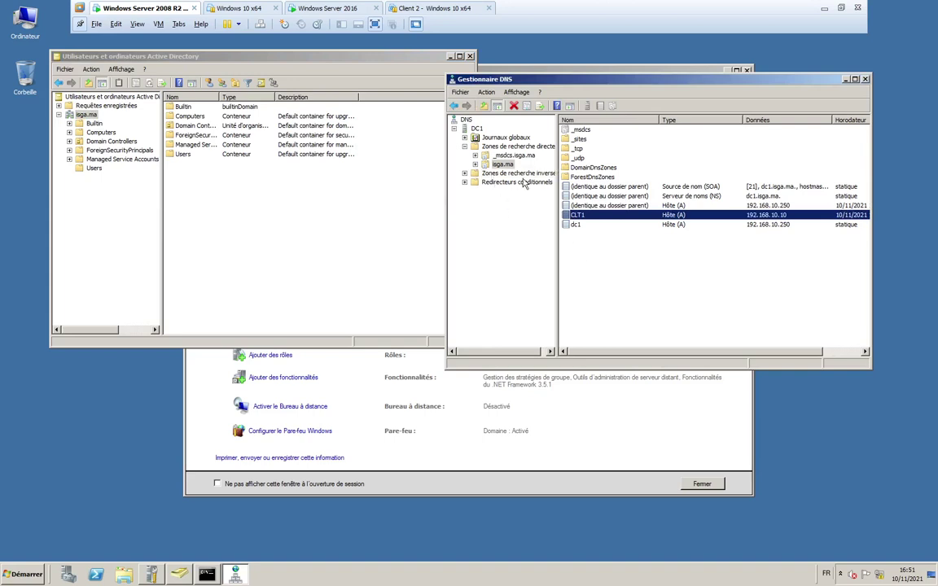
pyautogui.click(502, 164)
pyautogui.click(540, 108)
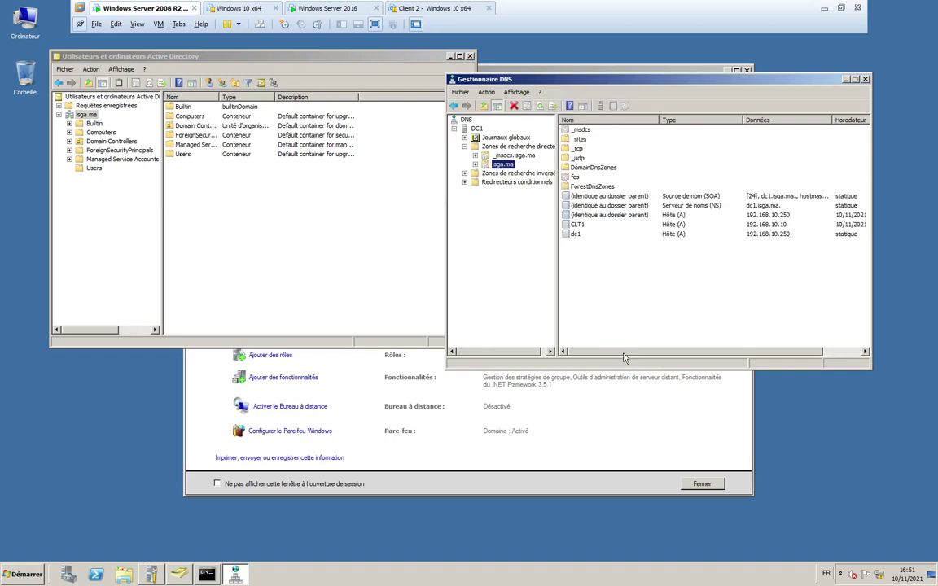
pyautogui.click(475, 164)
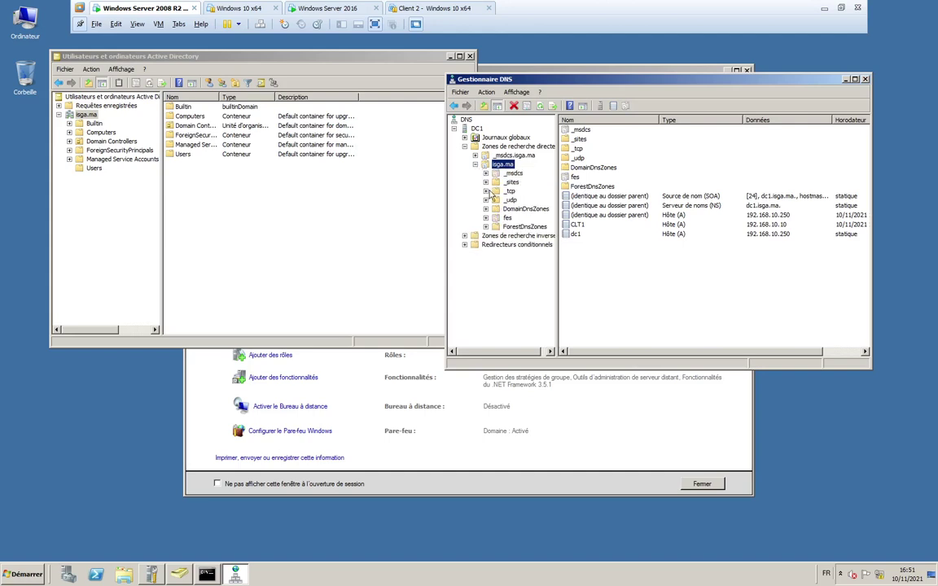
pyautogui.click(497, 219)
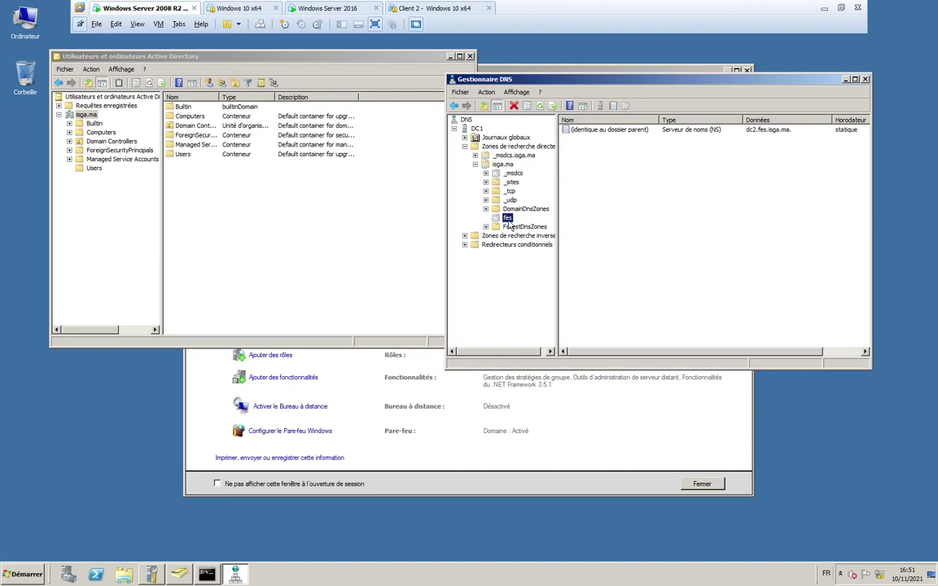
# - Arrange the Active Directory and DNS Manager windows side by side
pyautogui.click(86, 115)
pyautogui.rightClick(86, 115)
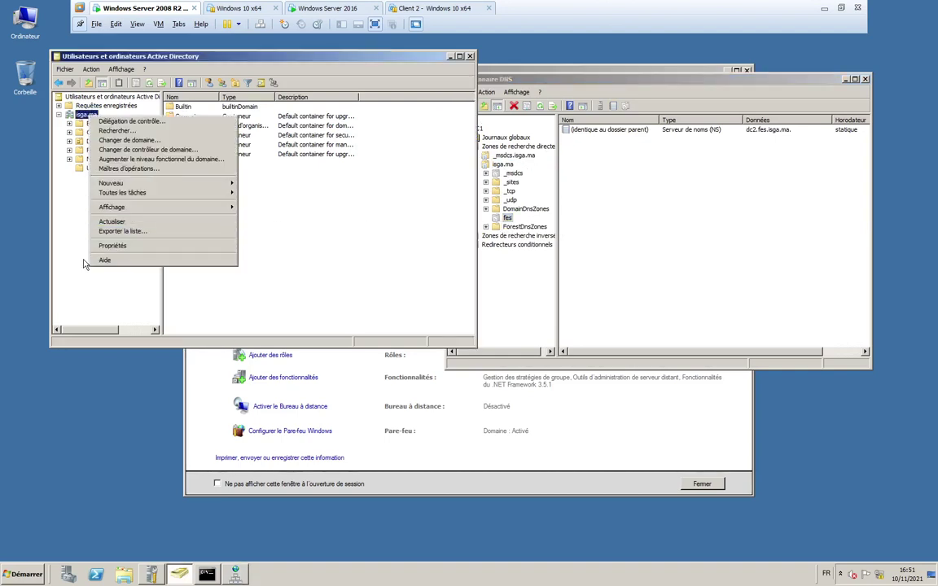
pyautogui.click(72, 236)
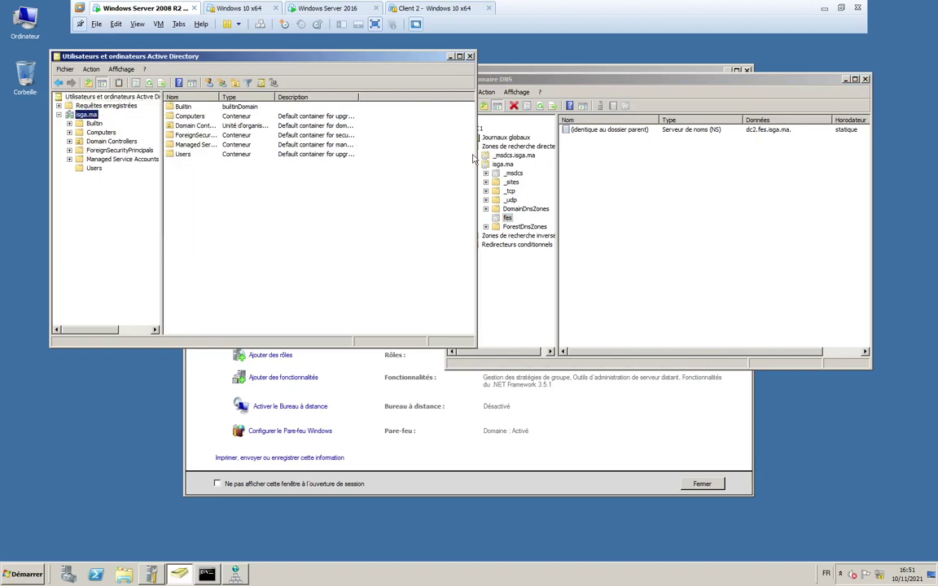
pyautogui.moveTo(394, 62); pyautogui.dragTo(322, 85)
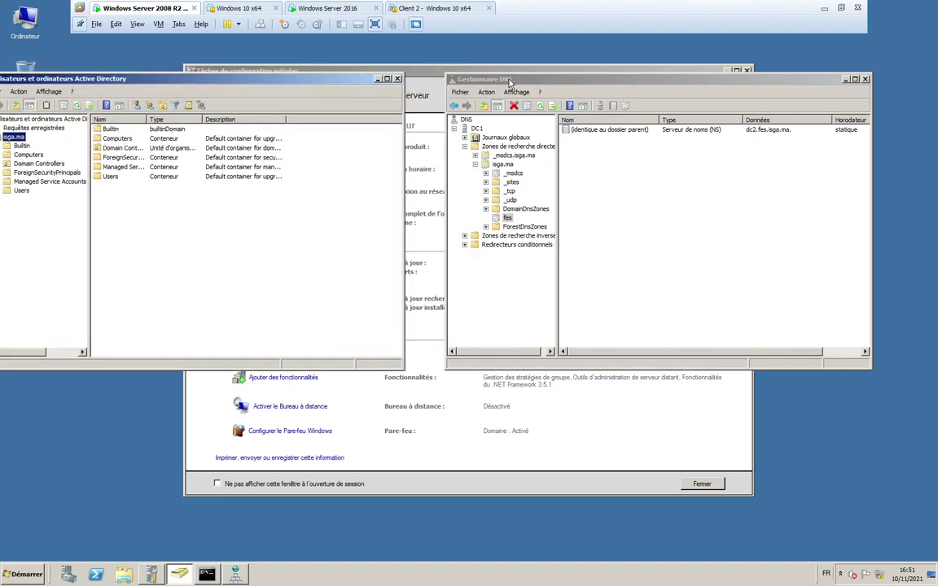
pyautogui.moveTo(457, 77); pyautogui.dragTo(512, 77)
pyautogui.moveTo(434, 84); pyautogui.dragTo(435, 82)
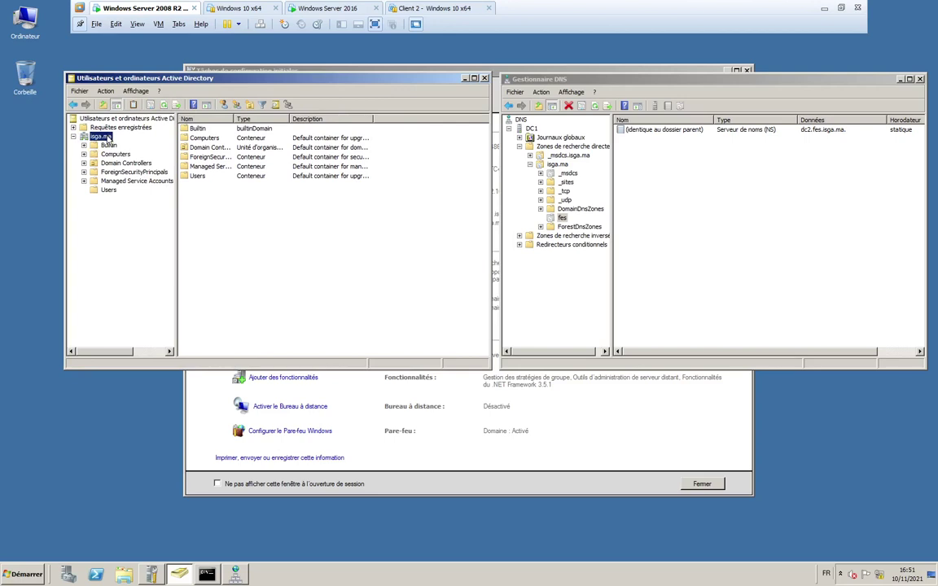
# - Switch Active Directory Users and Computers to fes.isga.ma and open its Users container
pyautogui.rightClick(109, 138)
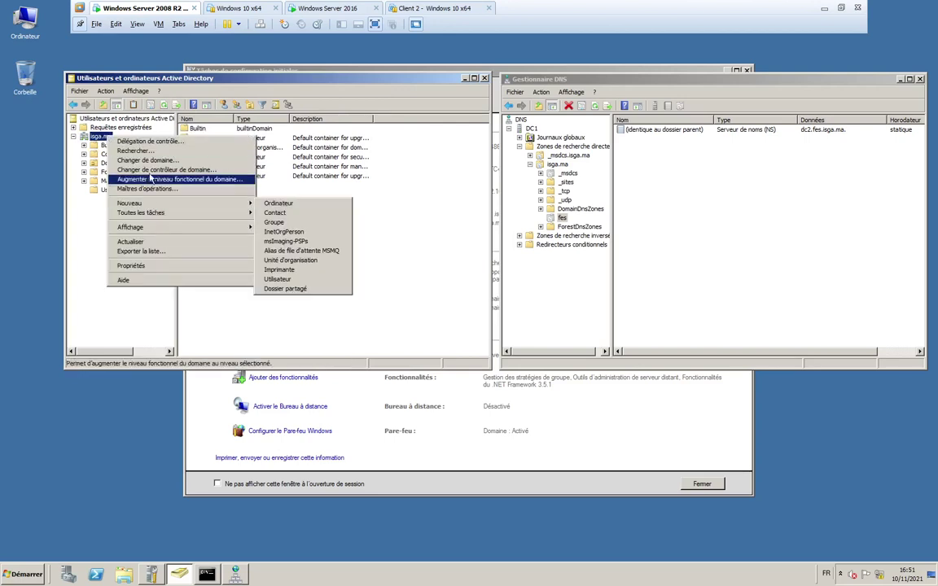
pyautogui.click(140, 160)
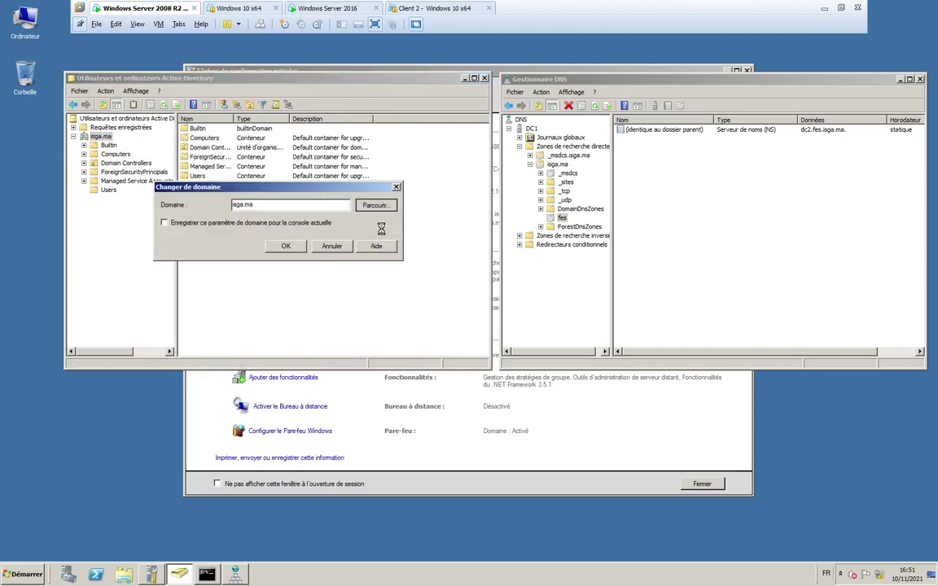
pyautogui.click(373, 205)
pyautogui.click(250, 255)
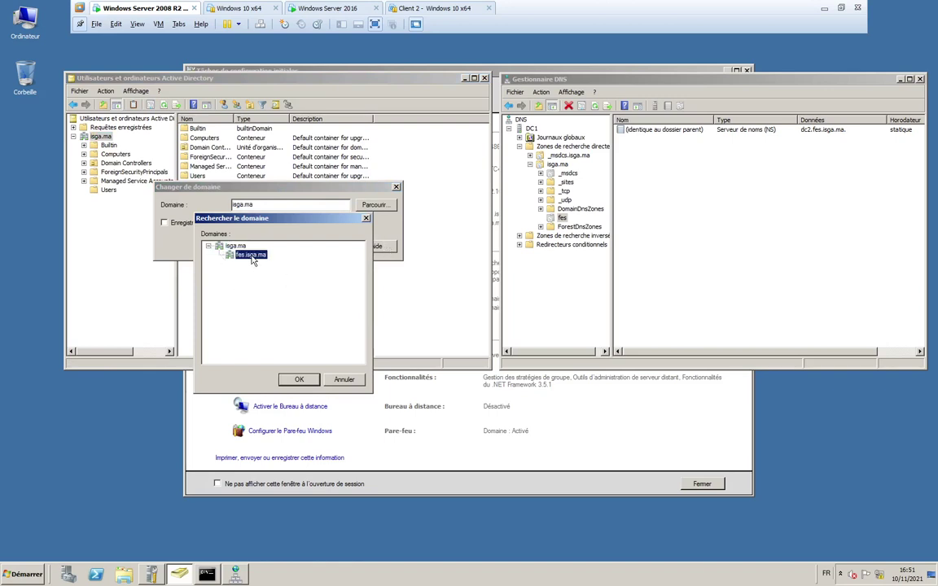
pyautogui.click(298, 380)
pyautogui.click(276, 249)
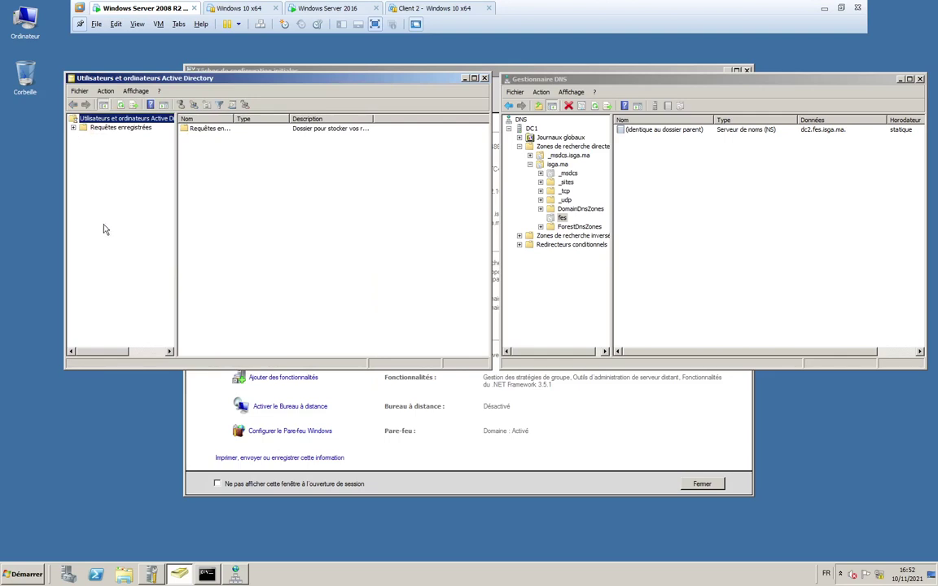
pyautogui.click(73, 136)
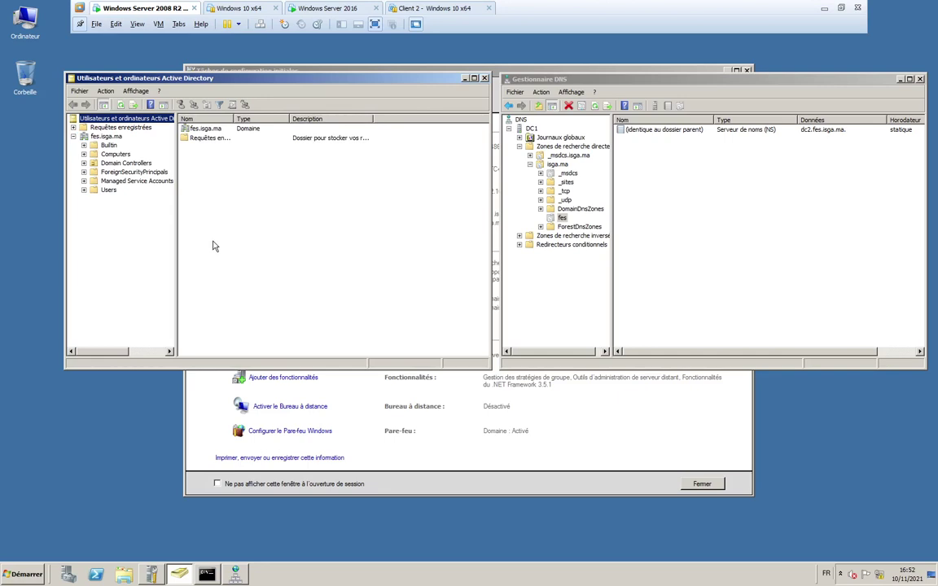
pyautogui.click(108, 190)
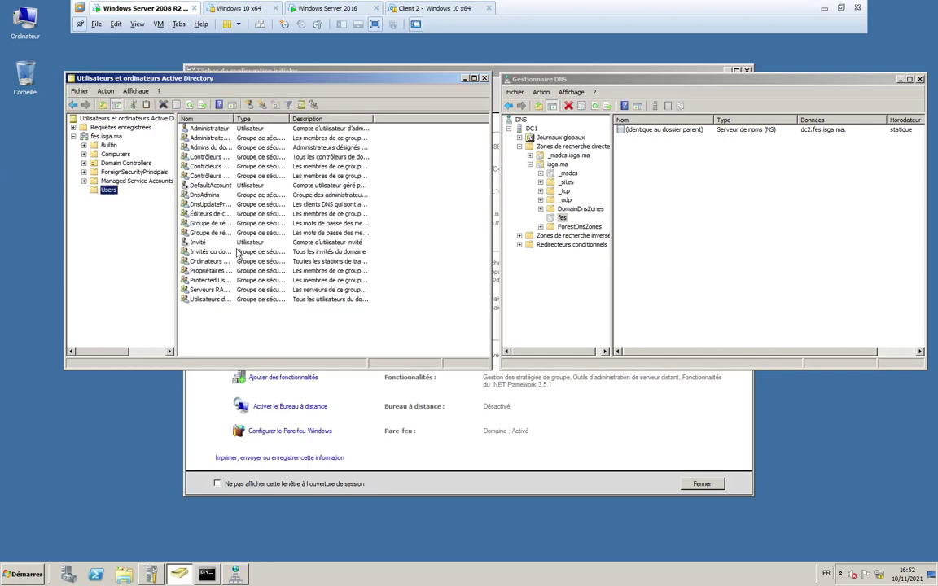
# - Start a new domain user named user2 in fes.isga.ma's Users
pyautogui.click(230, 104)
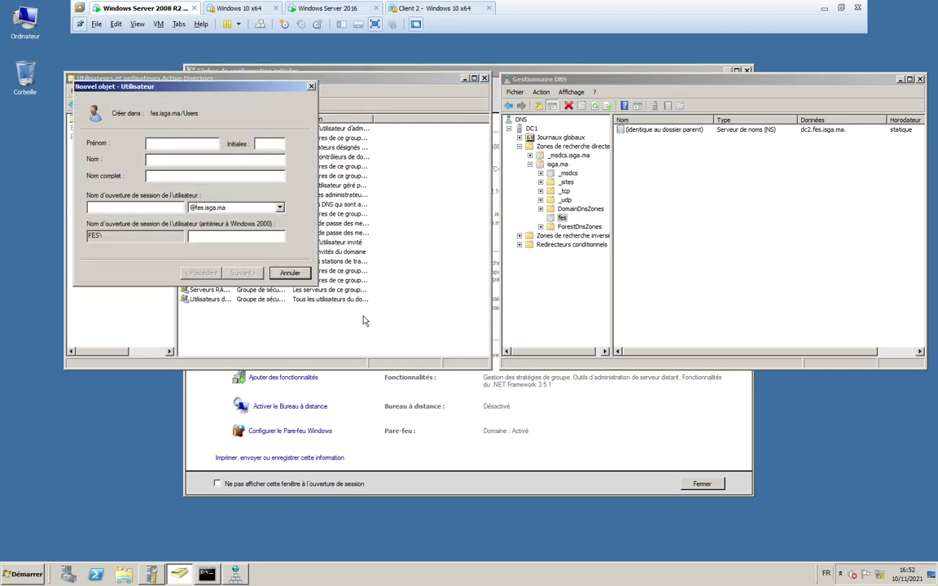
pyautogui.write('us')
pyautogui.write('us')
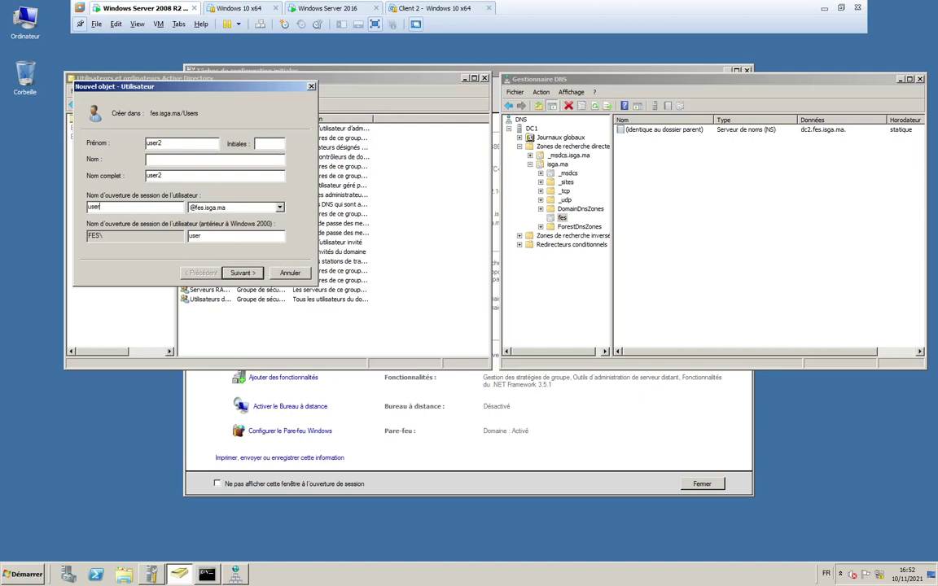
pyautogui.write('er2')
pyautogui.press('Return')
# - Give user2 a password with no change required at logon, finish, then switch to Server 2016
pyautogui.click(90, 179)
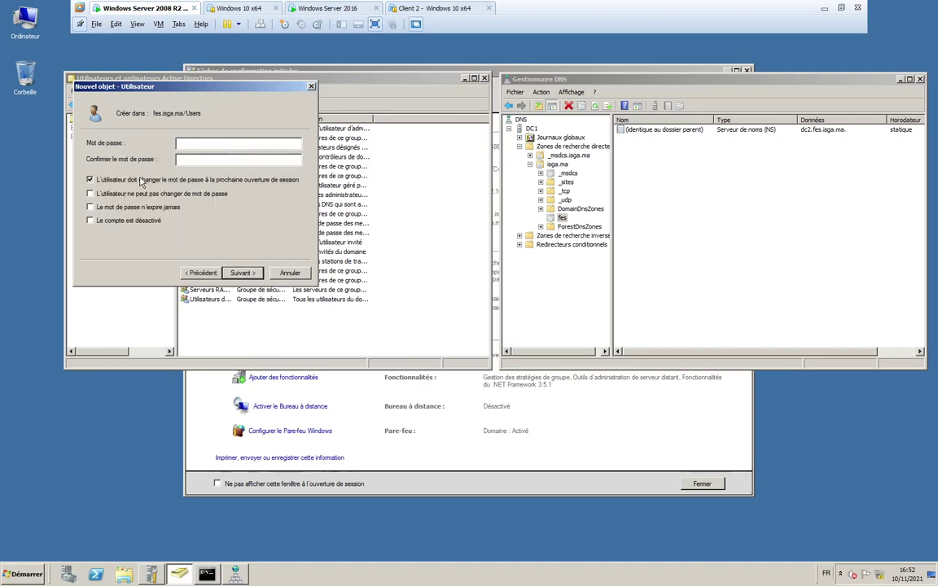
pyautogui.click(184, 142)
pyautogui.write('P@ssw0rd')
pyautogui.press('Return')
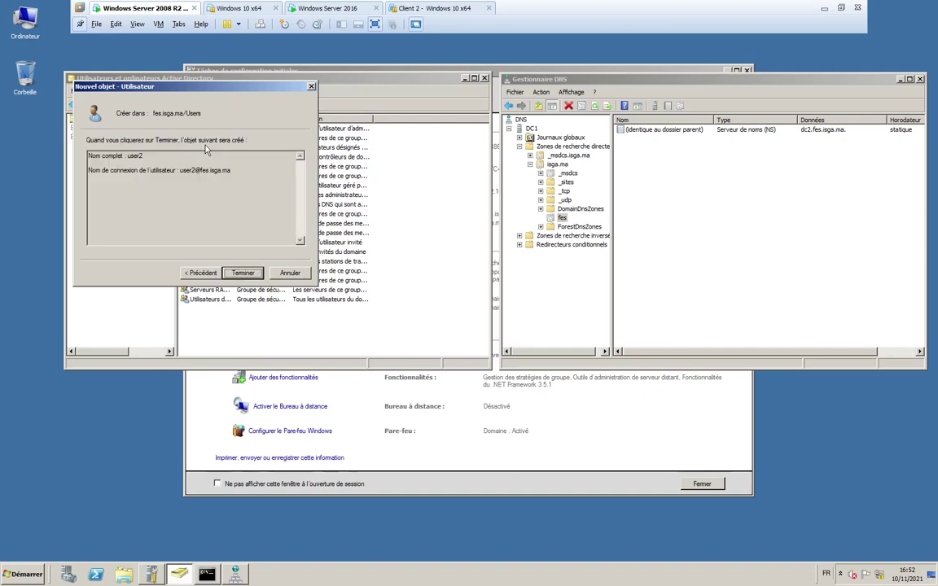
pyautogui.click(250, 274)
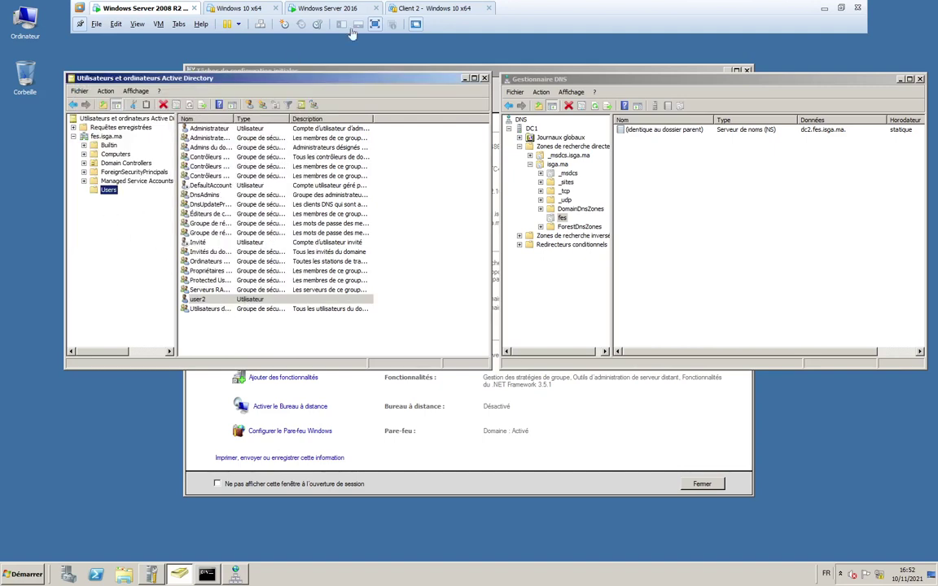
pyautogui.click(298, 8)
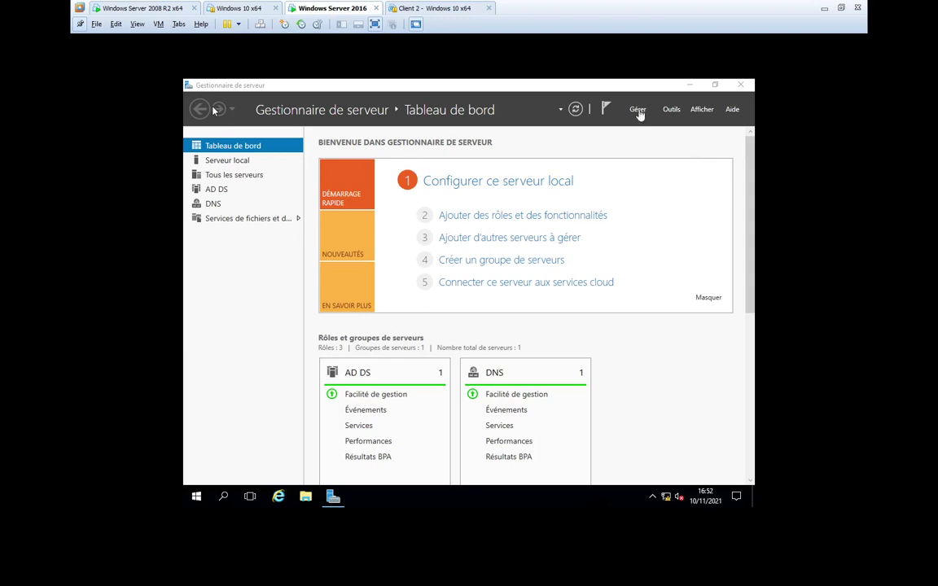
# - Open Active Directory Users and Computers on Server 2016 and select user2 in fes.isga.ma's Users
pyautogui.click(606, 110)
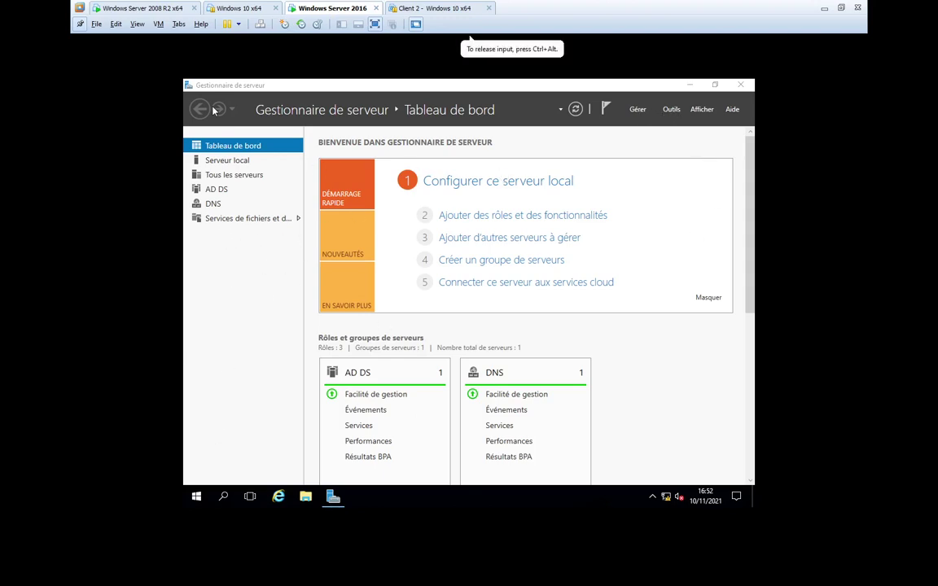
pyautogui.click(672, 114)
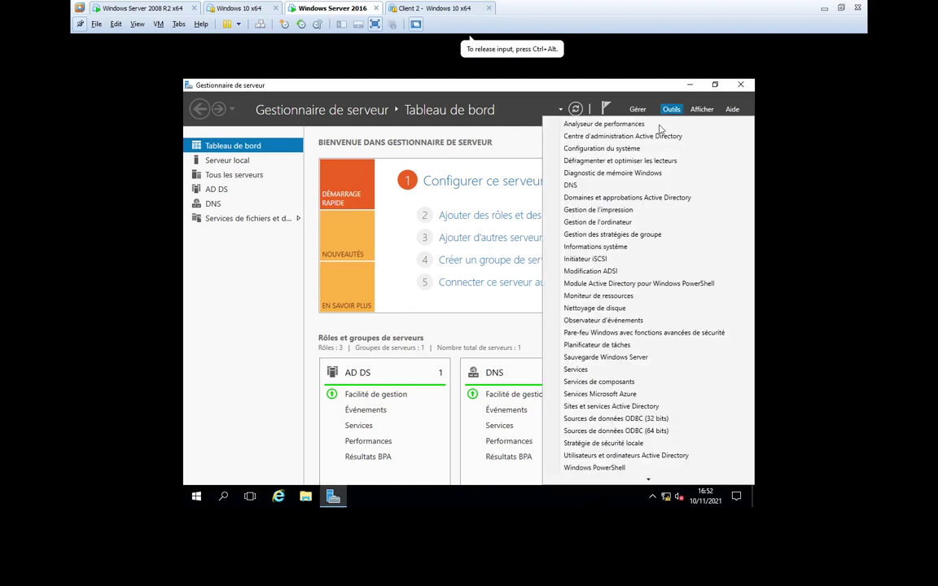
pyautogui.click(602, 455)
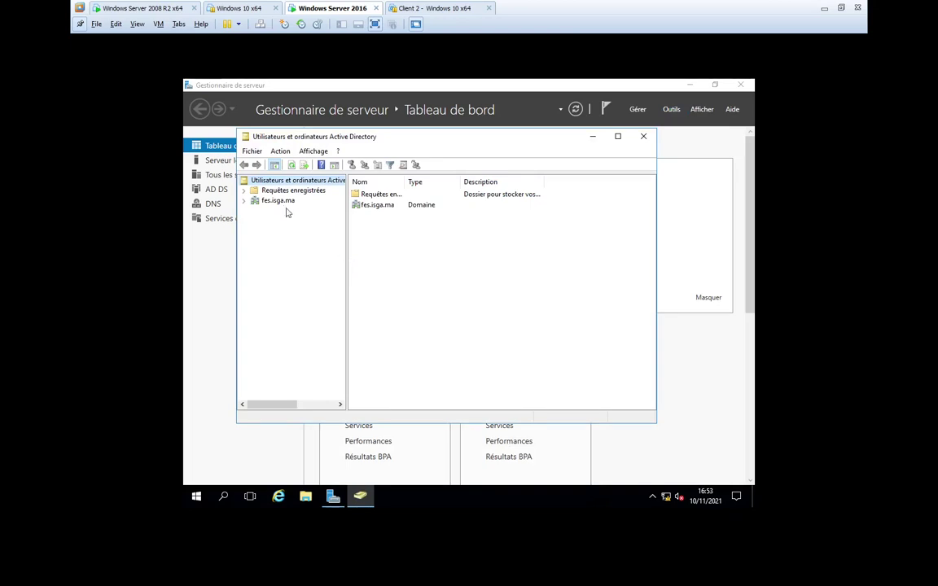
pyautogui.click(243, 201)
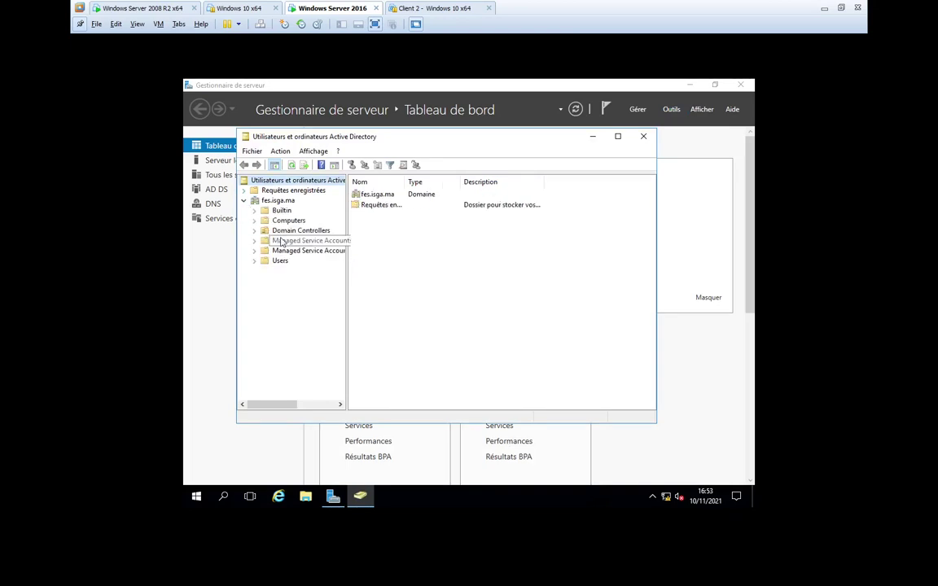
pyautogui.click(277, 260)
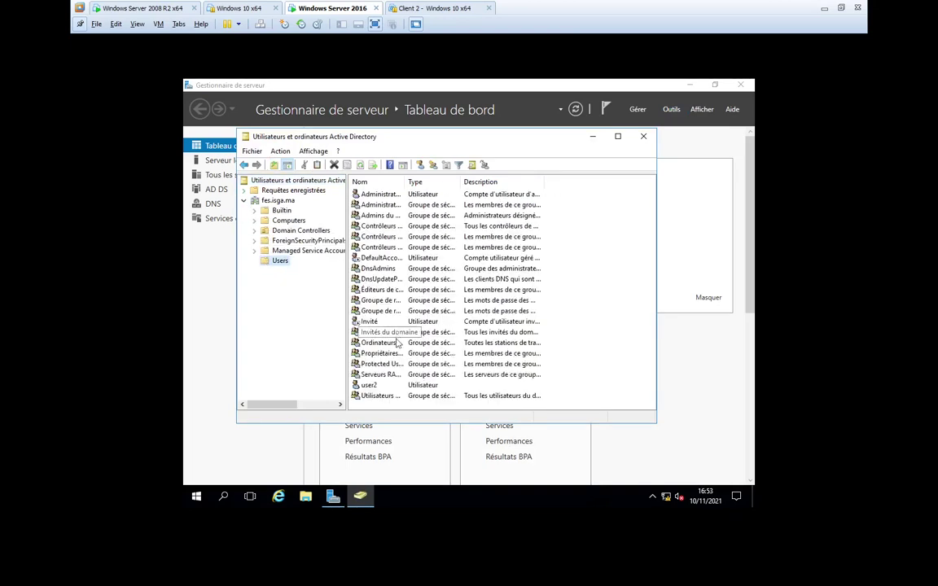
pyautogui.click(368, 386)
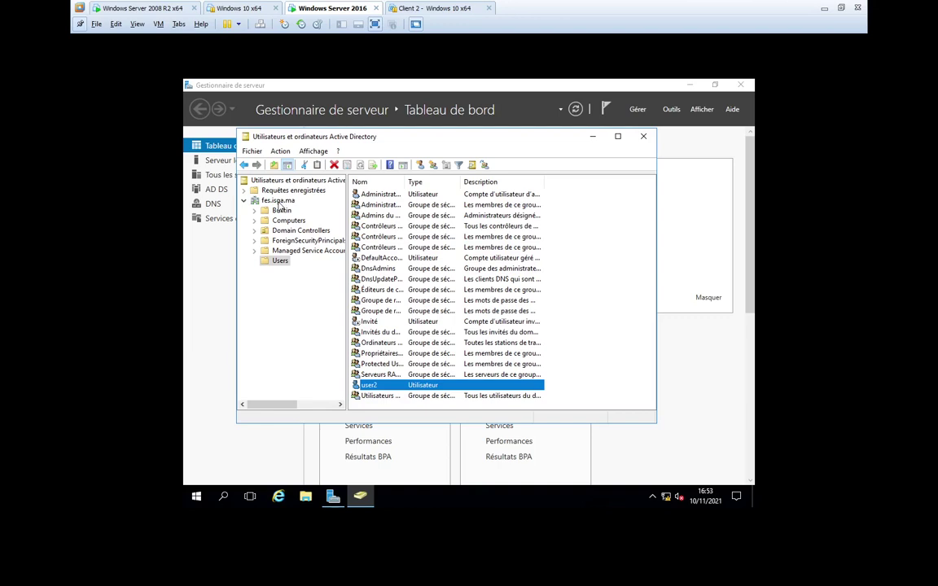
# - Change the console's domain to the parent isga.ma and browse its Users and top-level containers
pyautogui.rightClick(281, 203)
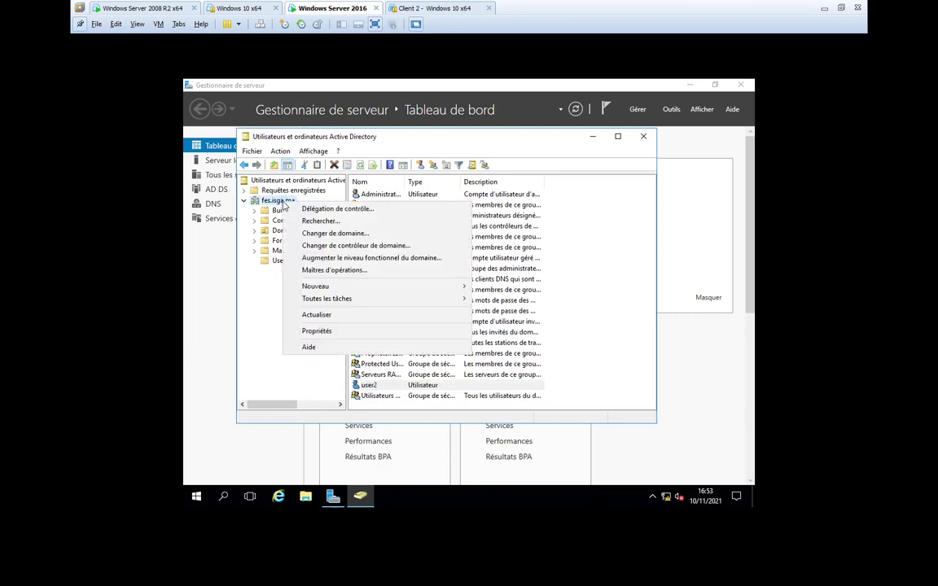
pyautogui.click(330, 233)
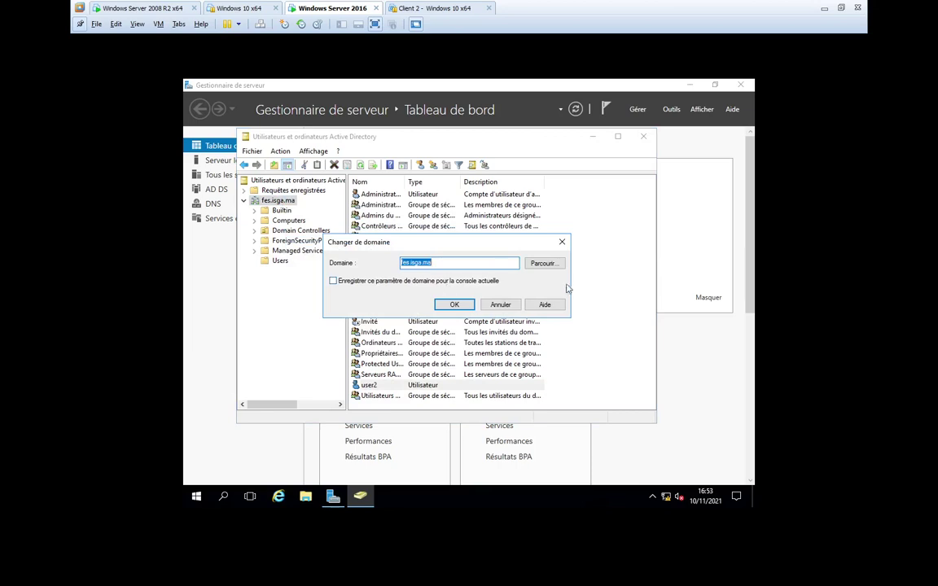
pyautogui.click(542, 263)
pyautogui.click(404, 309)
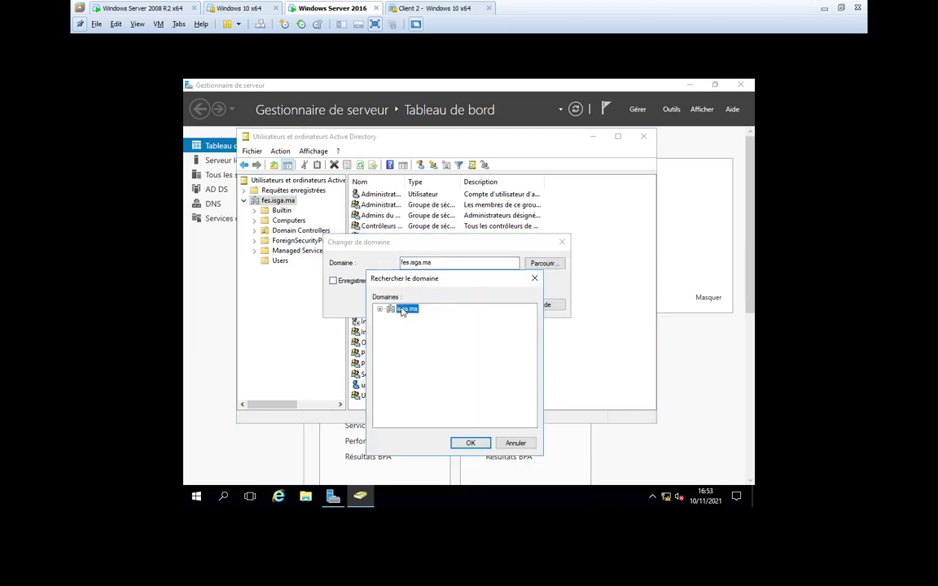
pyautogui.press('Return')
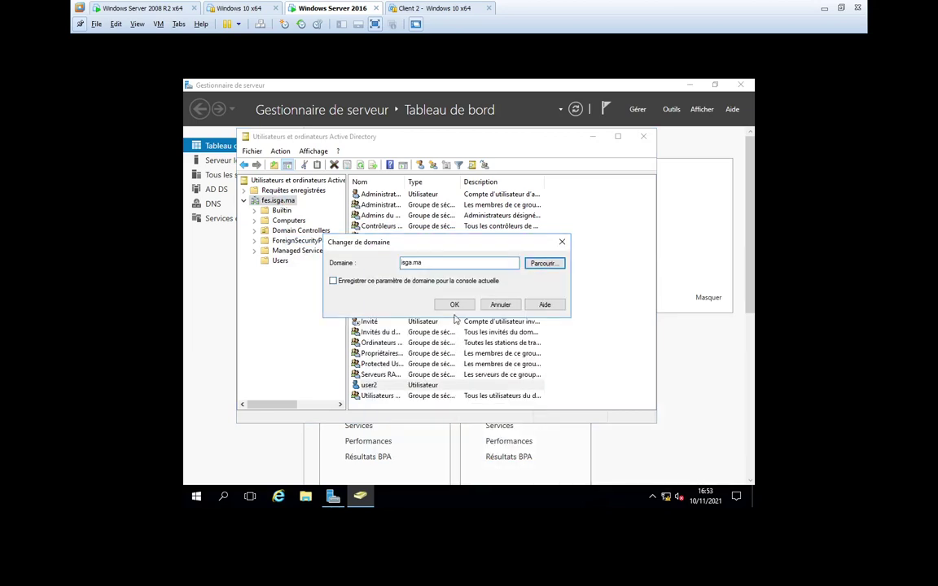
pyautogui.click(454, 305)
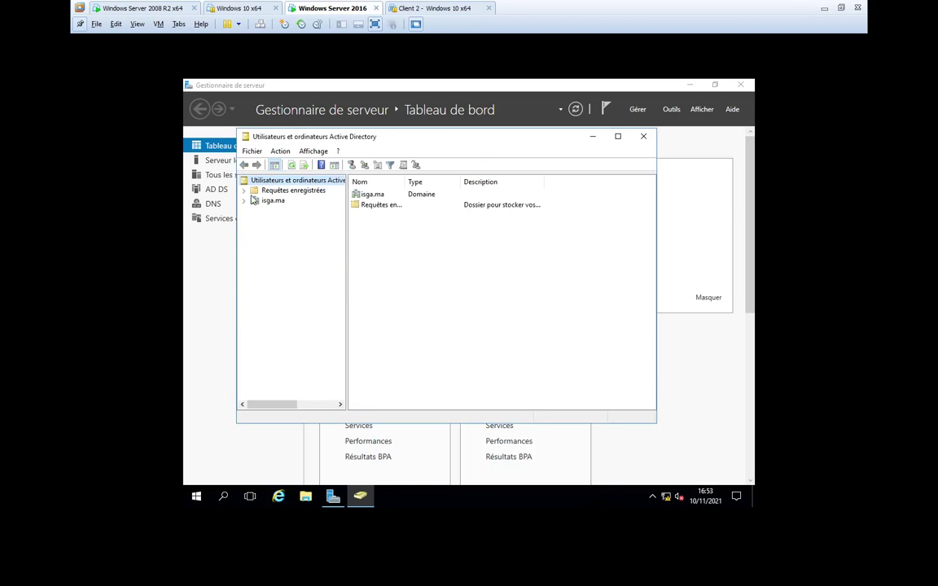
pyautogui.click(245, 201)
pyautogui.click(280, 261)
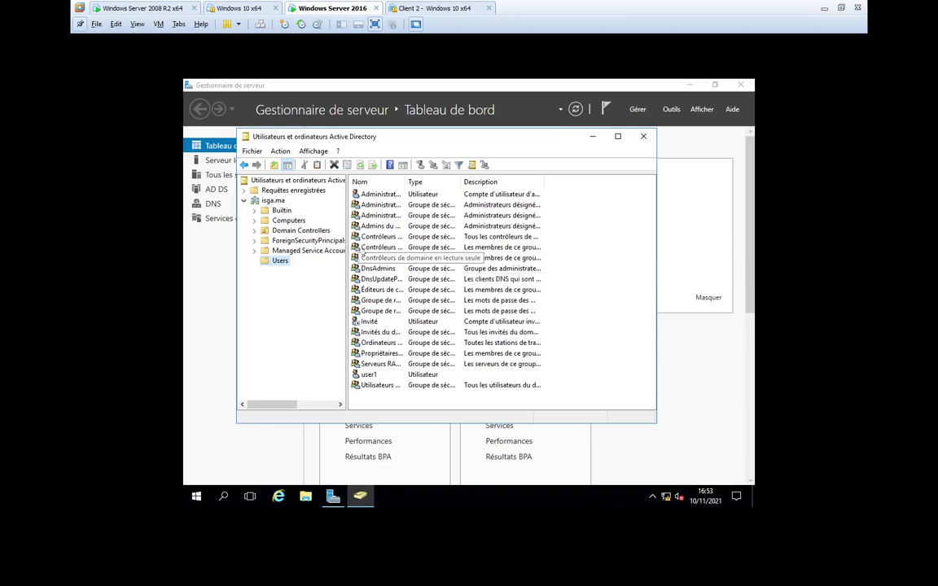
pyautogui.click(273, 200)
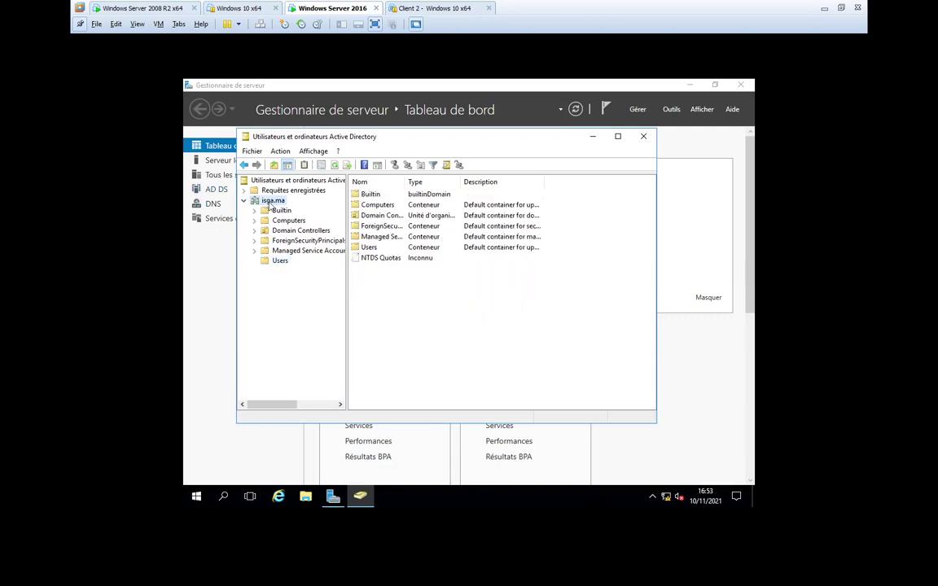
# - Change the console's domain back to fes.isga.ma and show its Users container
pyautogui.rightClick(270, 205)
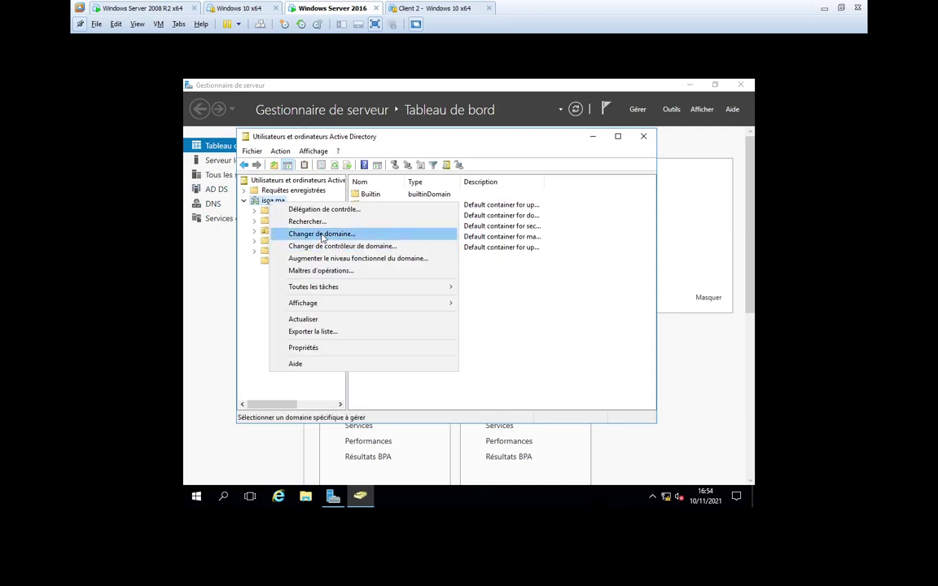
pyautogui.click(293, 221)
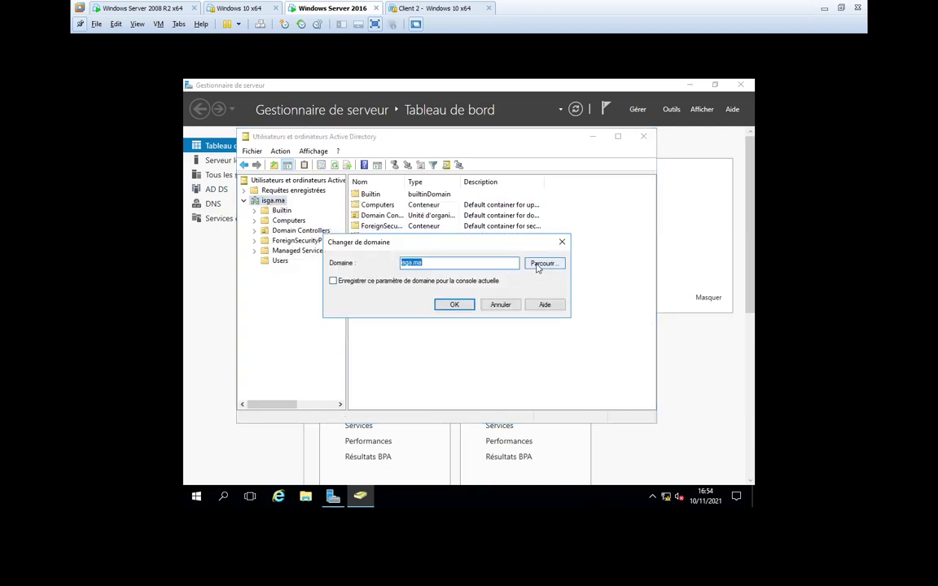
pyautogui.click(537, 264)
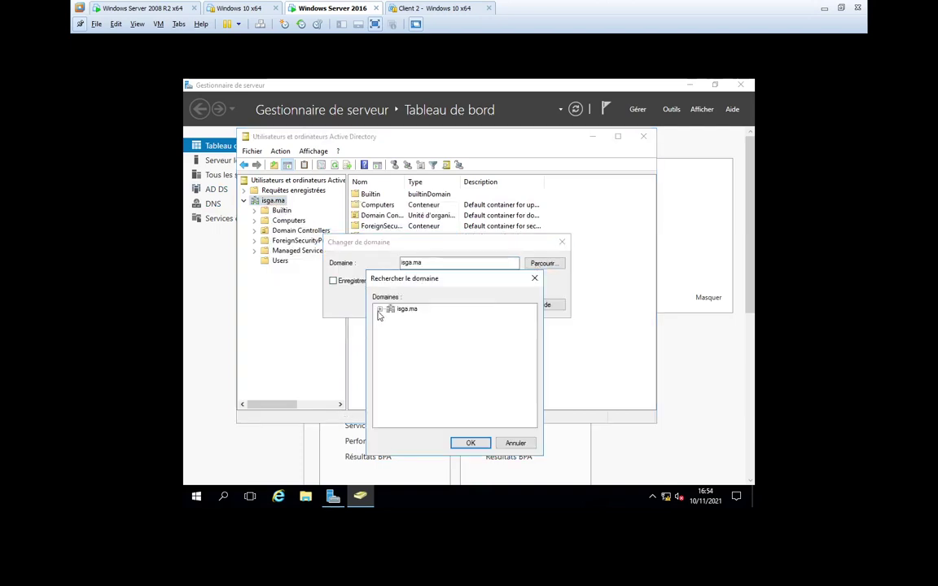
pyautogui.click(379, 309)
pyautogui.click(416, 319)
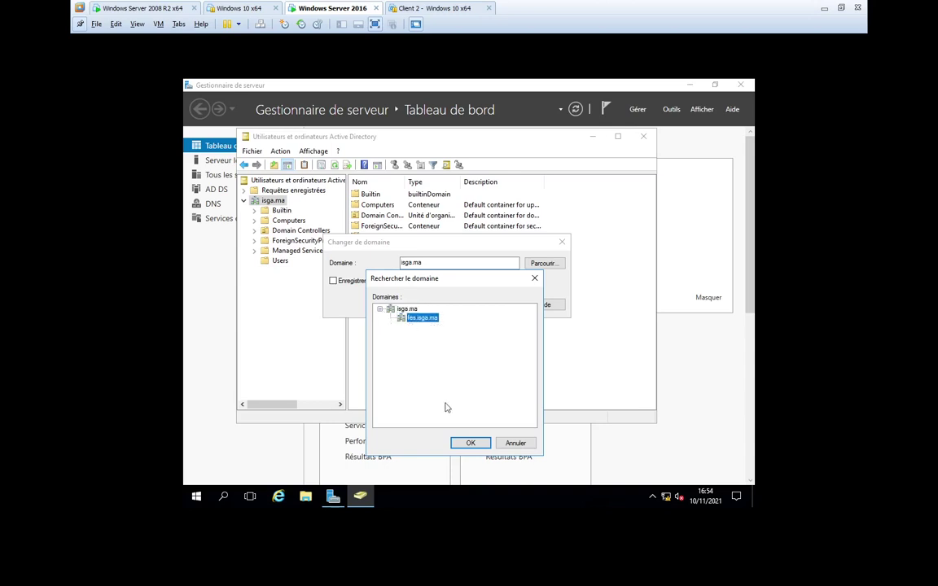
pyautogui.click(471, 442)
pyautogui.click(455, 304)
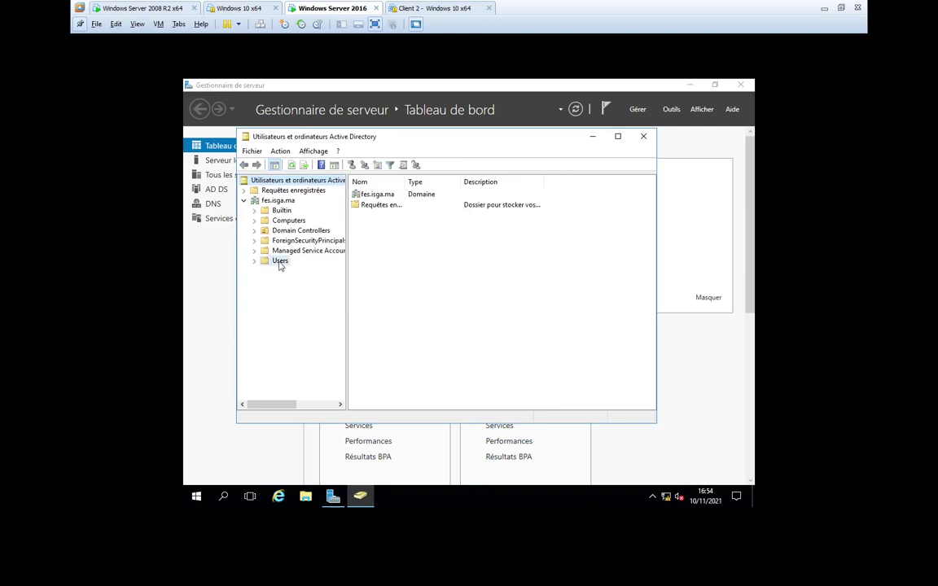
pyautogui.click(279, 261)
# - Start a new user in fes.isga.ma's Users, entering the user3 name and logon name
pyautogui.click(420, 164)
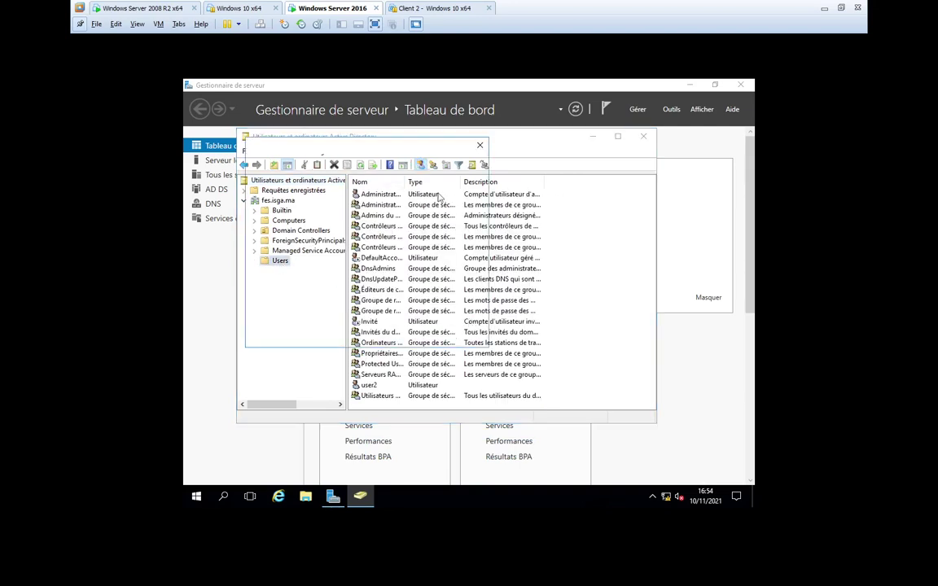
pyautogui.write('user3')
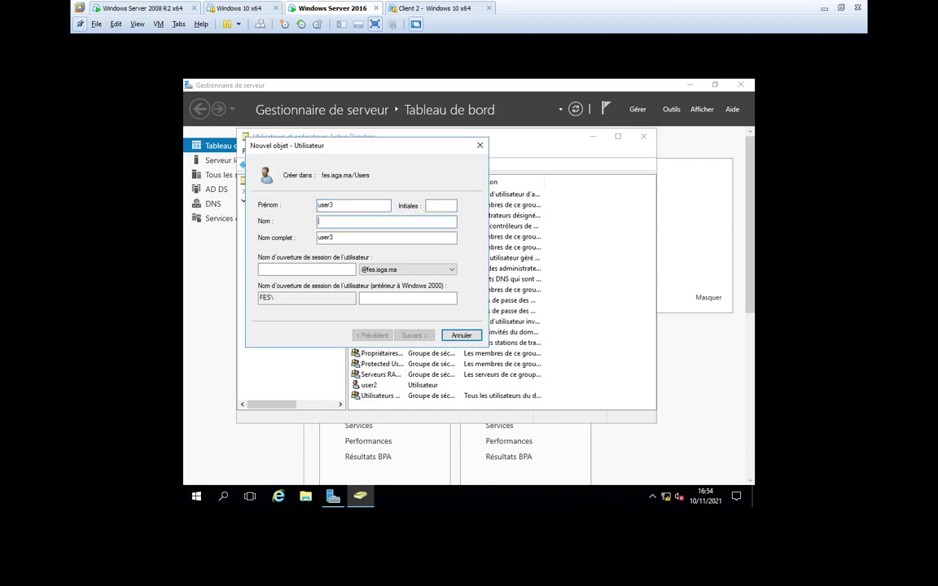
pyautogui.press('Tab')
pyautogui.press('Tab')
pyautogui.write('usze')
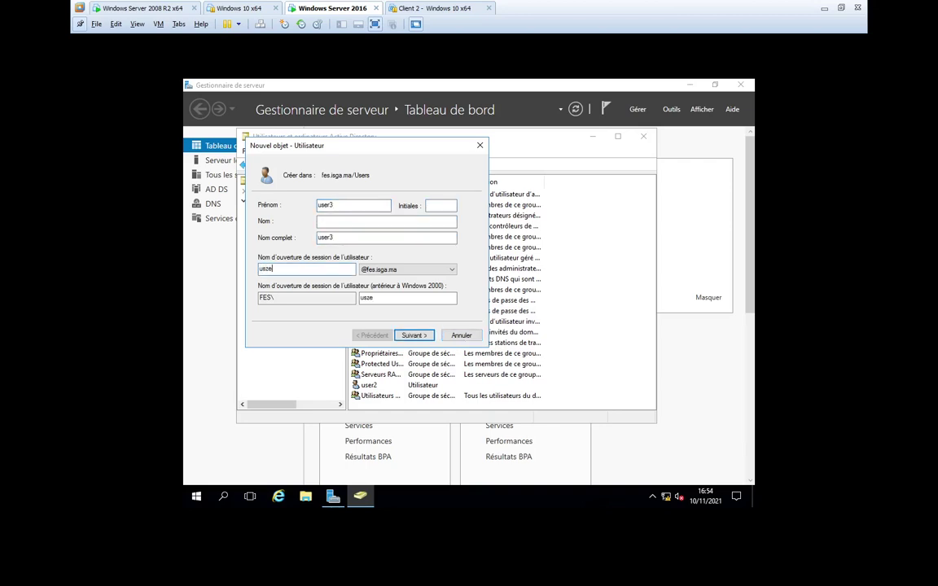
pyautogui.write('er3')
# - Set user3's password with no change at next logon, finish, then switch to Server 2008 R2
pyautogui.click(414, 335)
pyautogui.write('P')
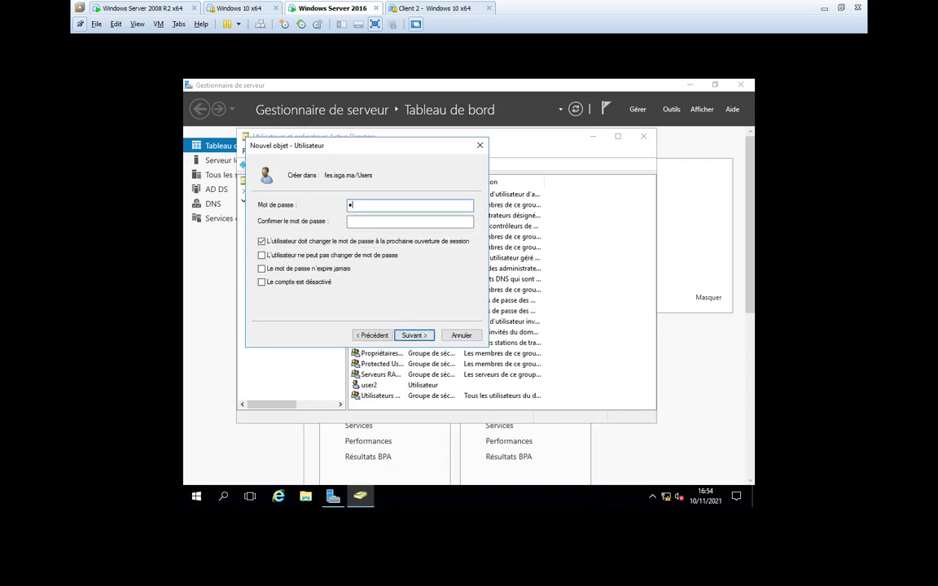
pyautogui.click(350, 221)
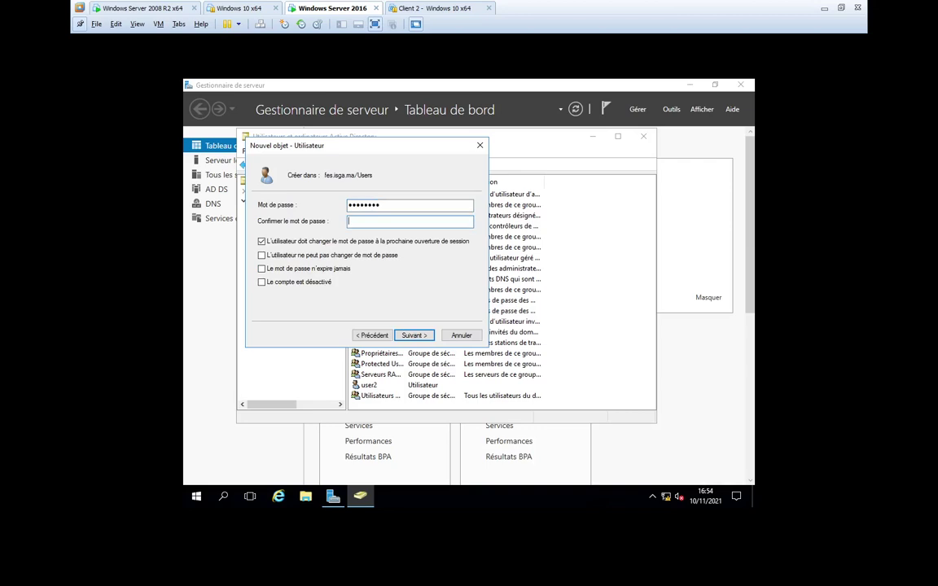
pyautogui.write('P@ssw0rd')
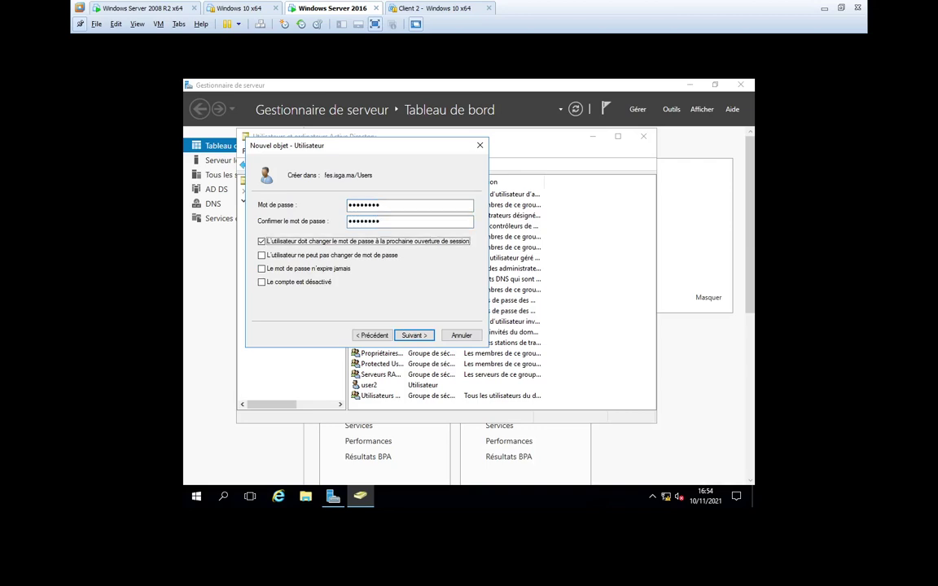
pyautogui.click(356, 241)
pyautogui.click(415, 340)
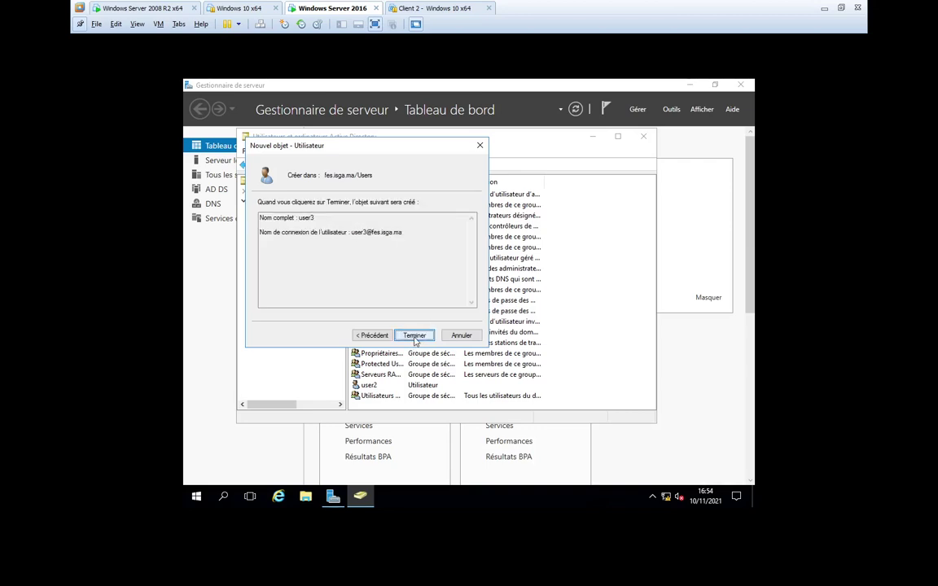
pyautogui.click(414, 387)
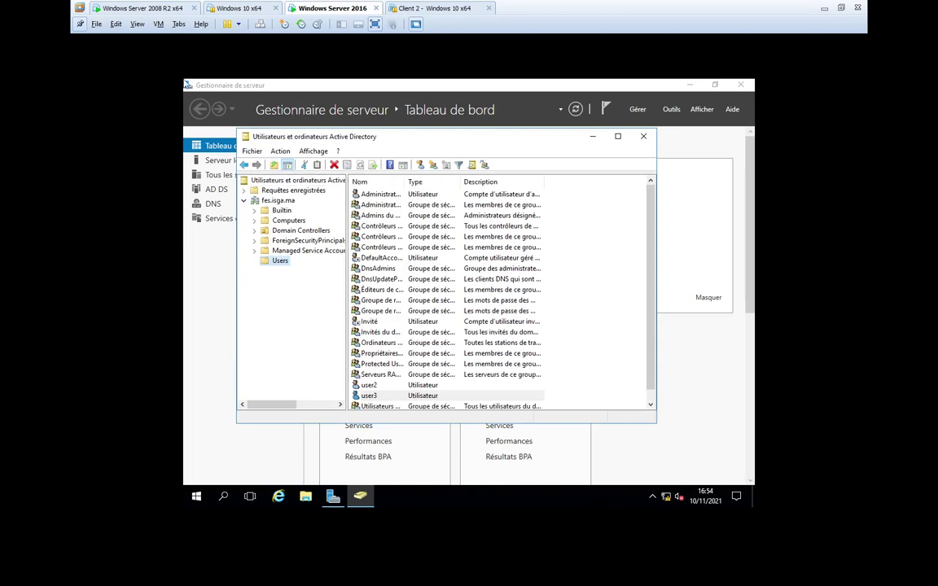
pyautogui.click(147, 8)
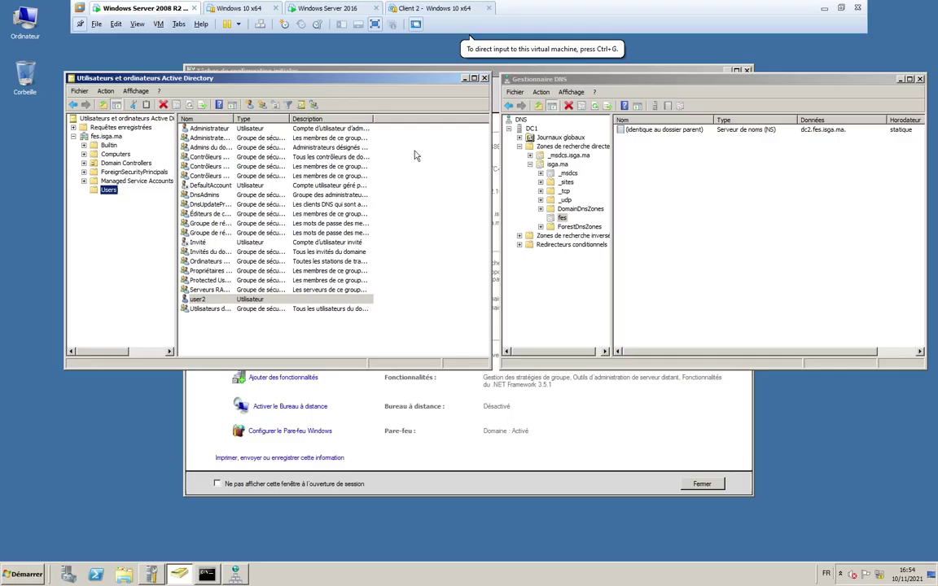
# - Connect the 2008 R2 DNS Manager to another DNS server by address, then move to the Windows Server 2016 machine
pyautogui.click(519, 128)
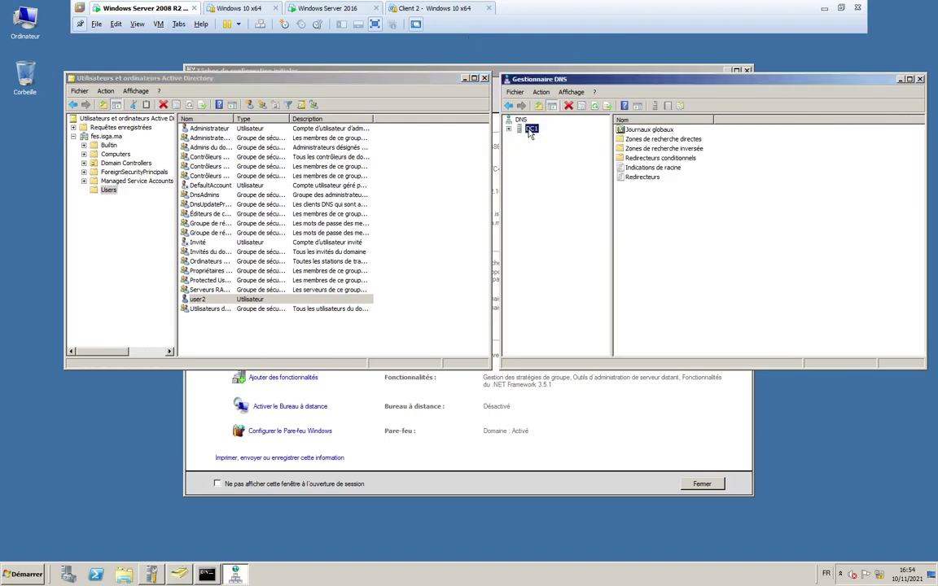
pyautogui.rightClick(530, 130)
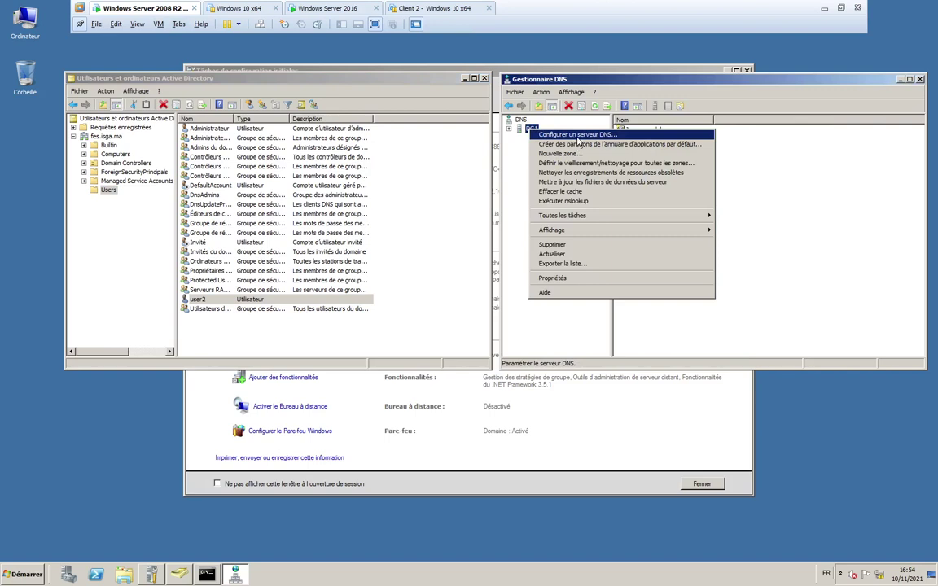
pyautogui.click(521, 121)
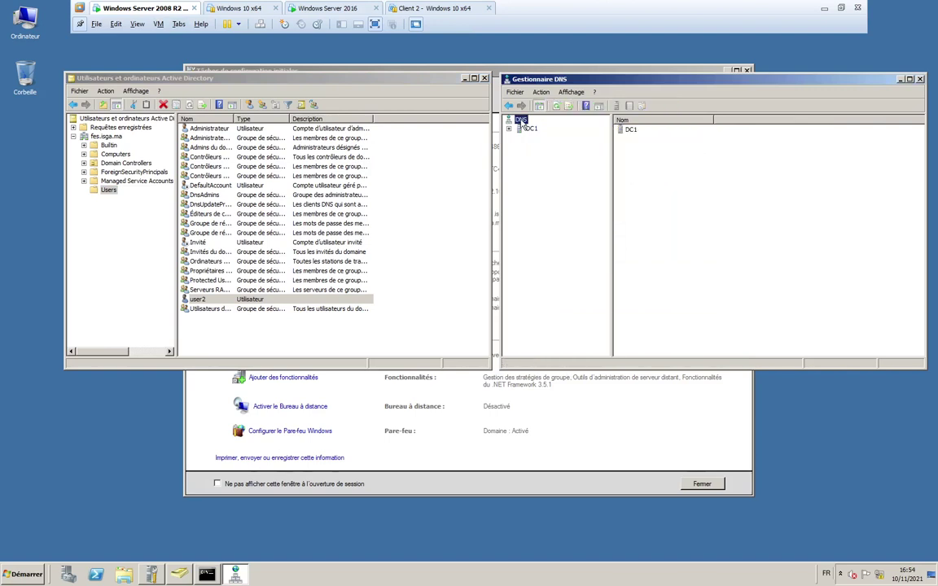
pyautogui.rightClick(522, 123)
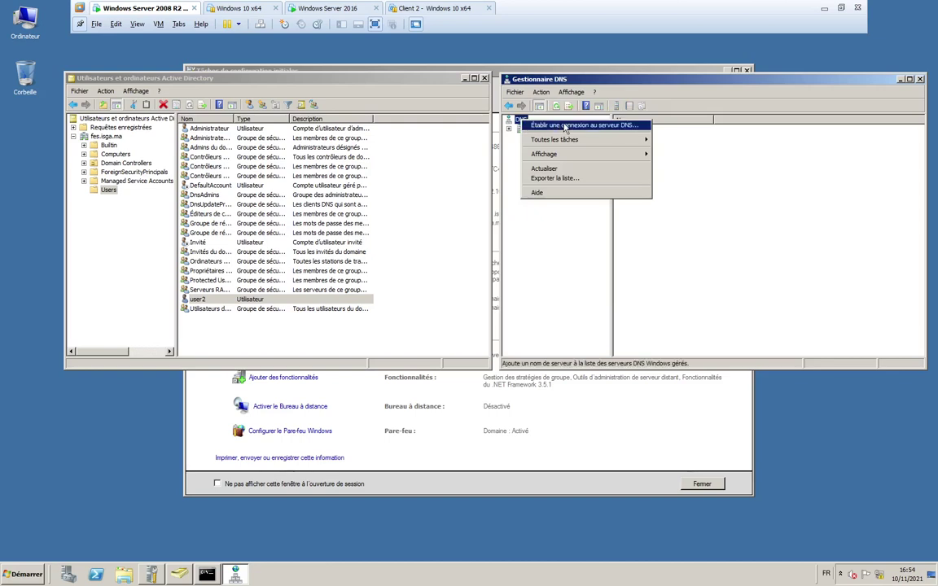
pyautogui.moveTo(573, 147)
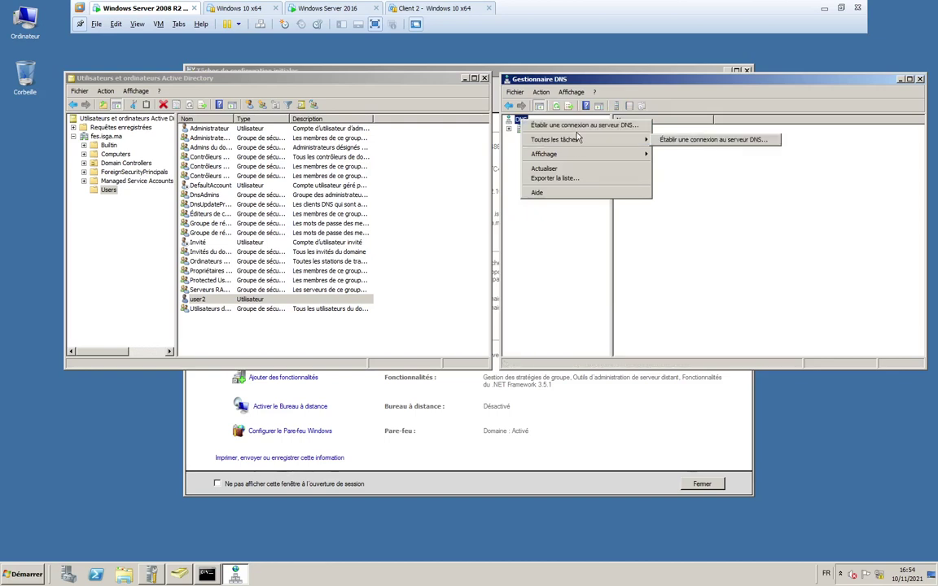
pyautogui.click(578, 125)
pyautogui.click(637, 213)
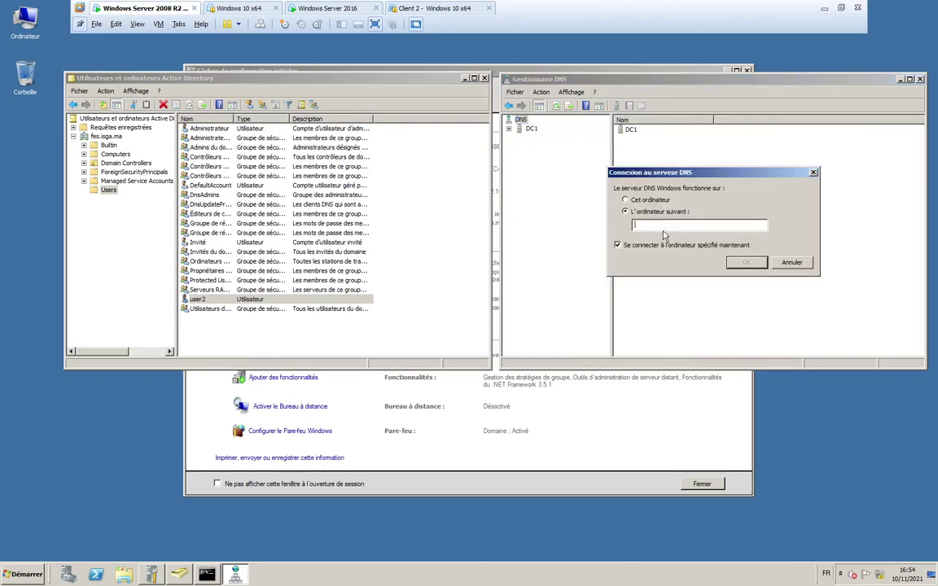
pyautogui.write('192.168.10.251')
pyautogui.press('Return')
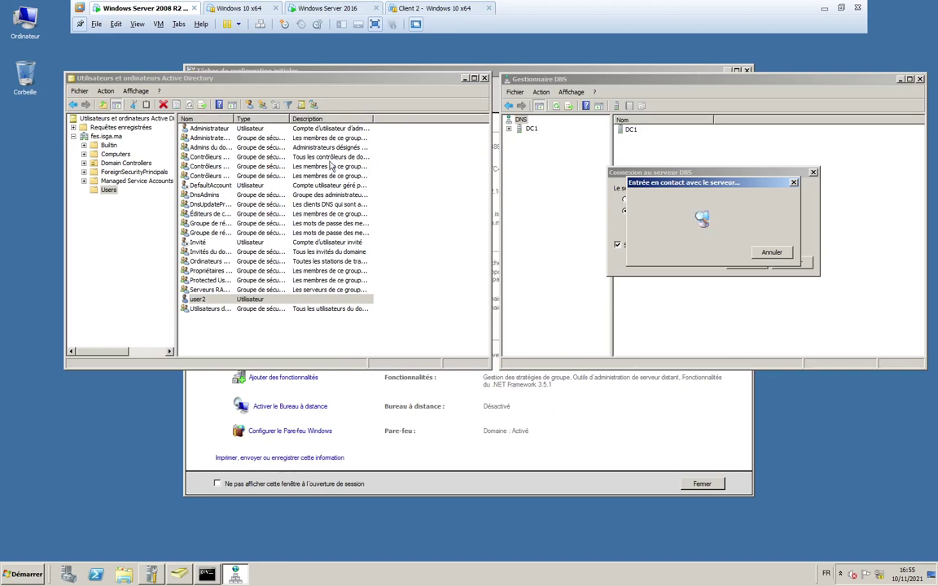
pyautogui.click(314, 9)
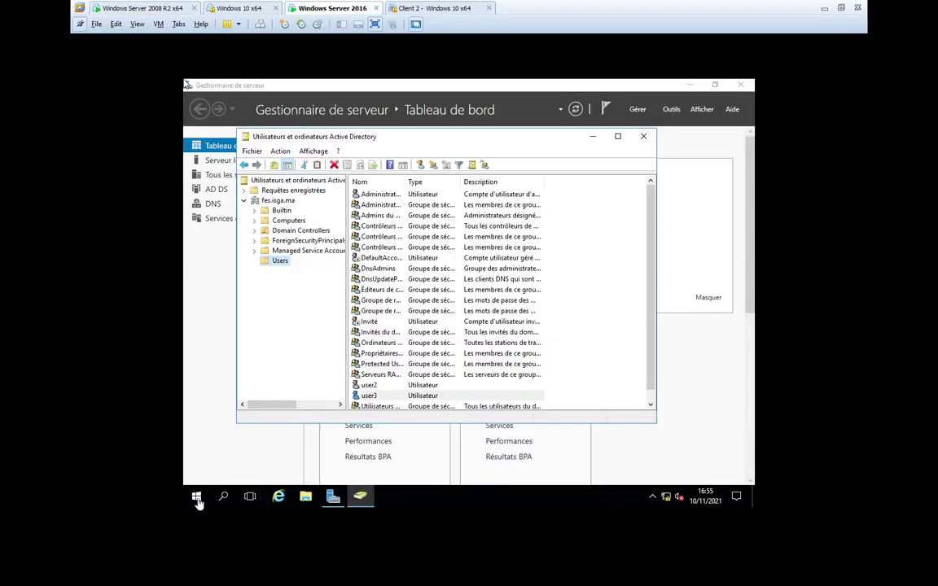
pyautogui.click(207, 207)
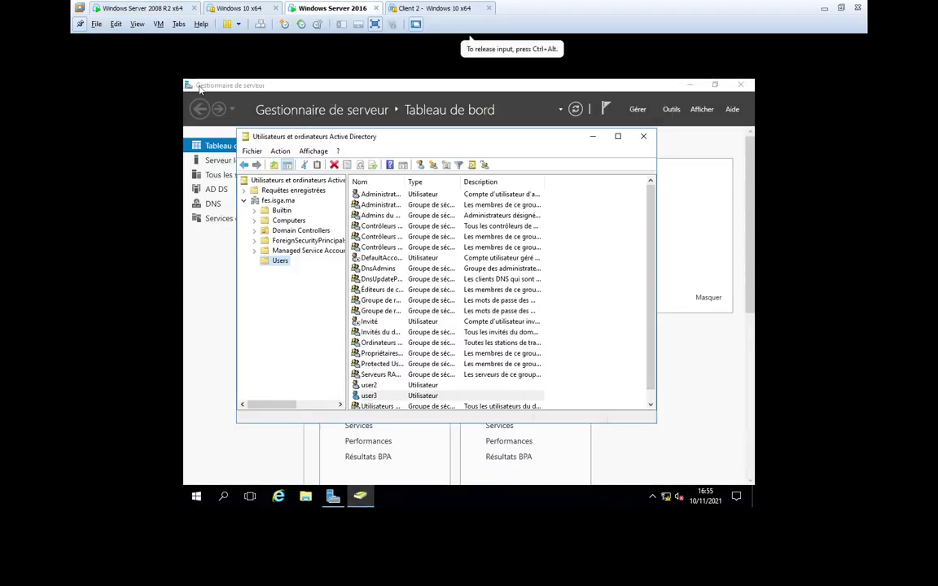
# - Launch DNS Manager from Server Manager's Outils menu on the 2016 server
pyautogui.click(210, 203)
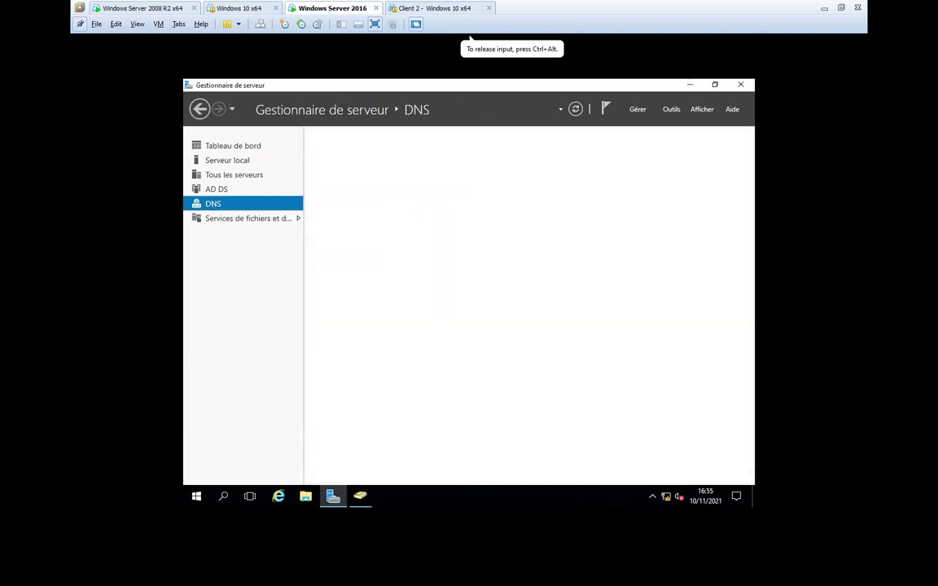
pyautogui.click(672, 110)
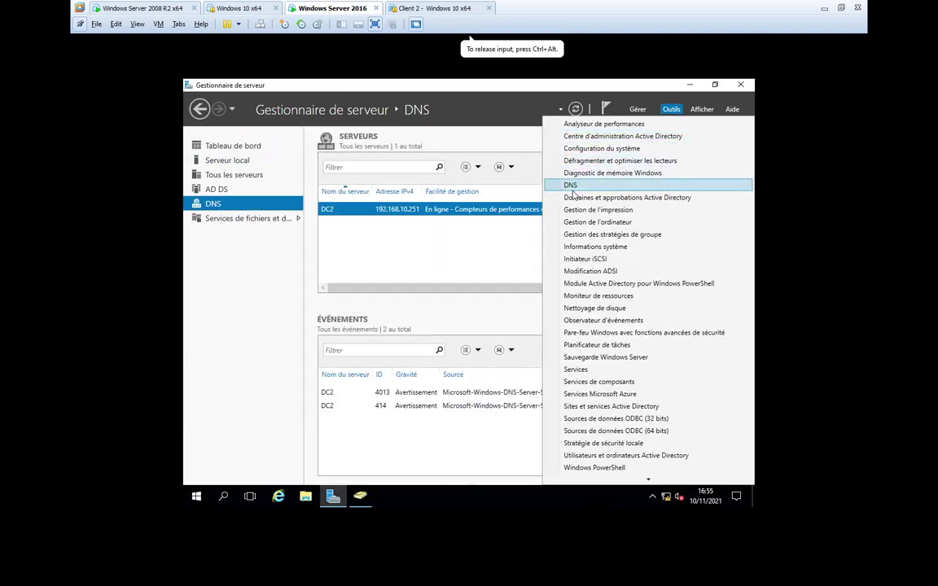
pyautogui.click(573, 190)
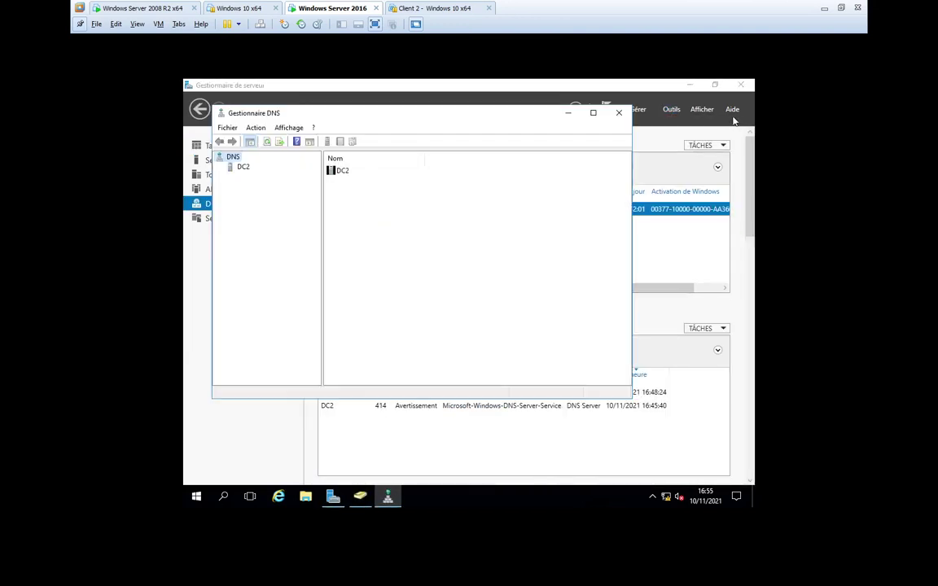
pyautogui.click(690, 85)
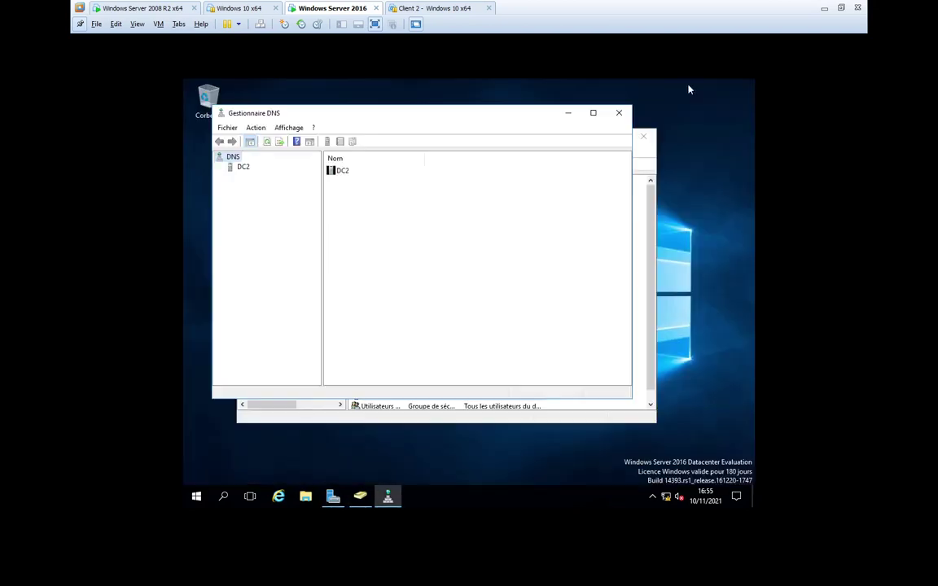
# - Expand DC2 > Zones de recherche directes > fes.isga.ma, then return to the 2008 R2 machine
pyautogui.click(243, 169)
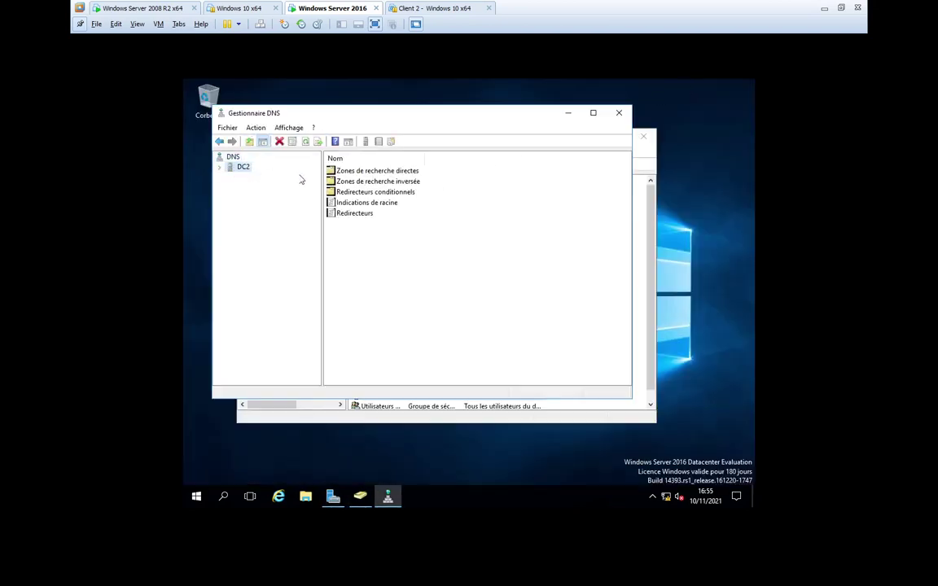
pyautogui.click(218, 167)
pyautogui.click(275, 185)
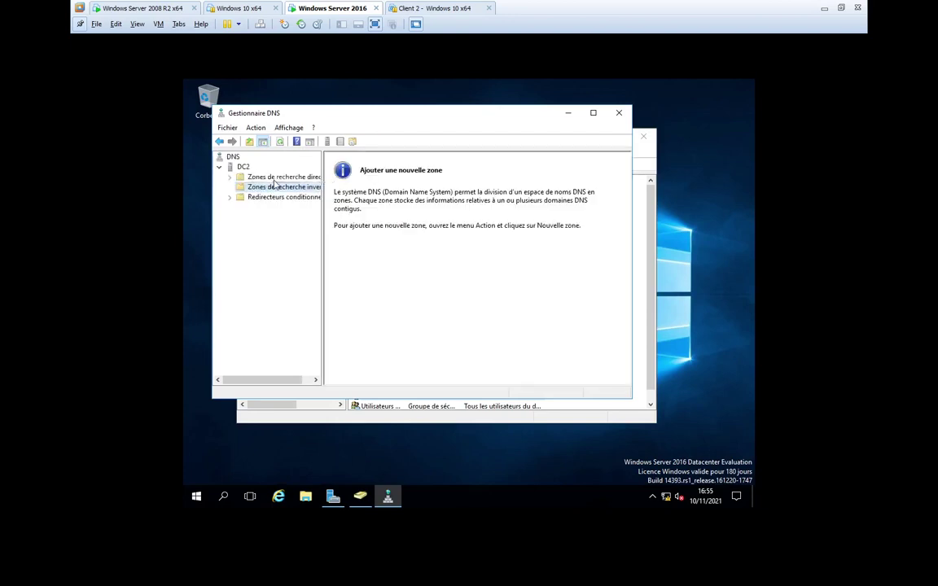
pyautogui.click(274, 178)
pyautogui.click(230, 178)
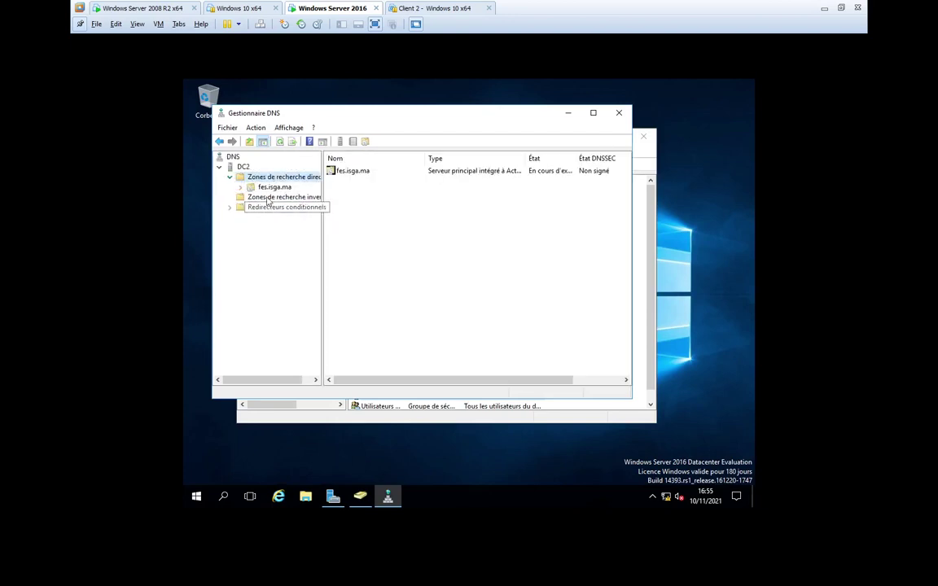
pyautogui.click(273, 187)
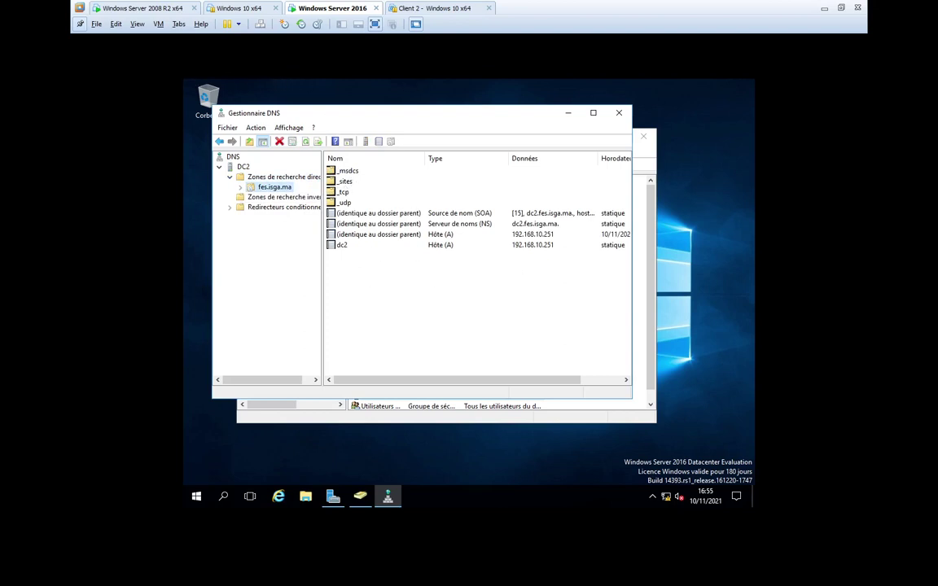
pyautogui.click(130, 8)
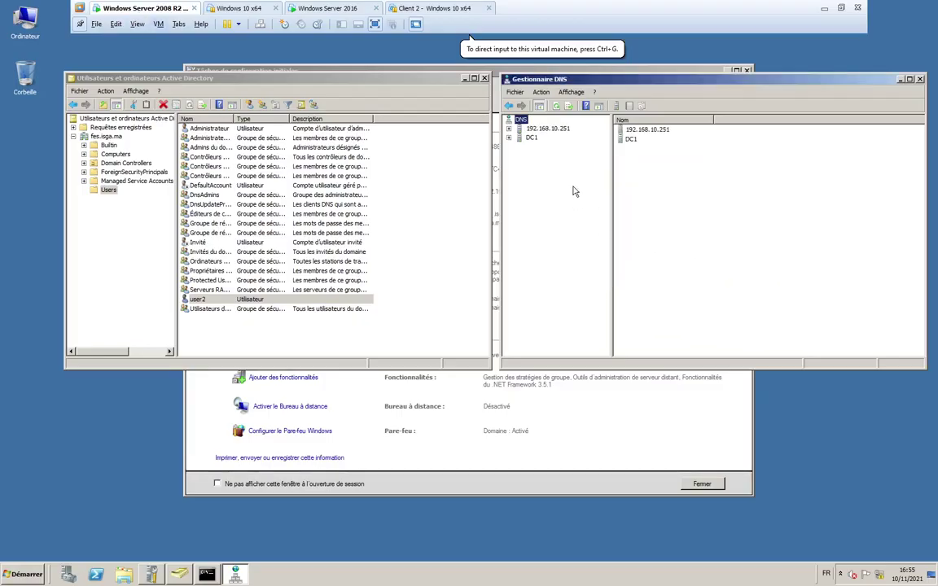
# - Expand the 192.168.10.251 DNS server in DNS Manager
pyautogui.click(509, 129)
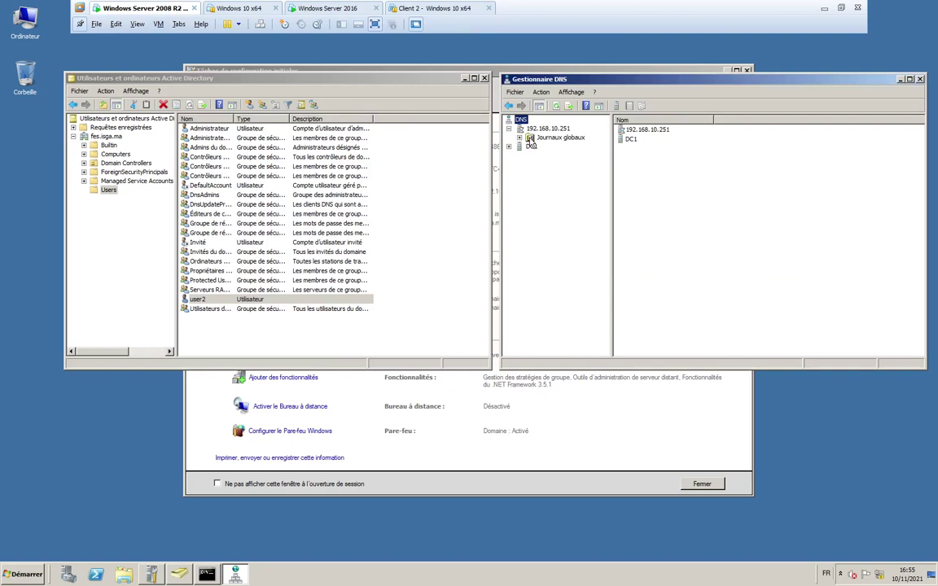
pyautogui.click(520, 137)
pyautogui.click(547, 130)
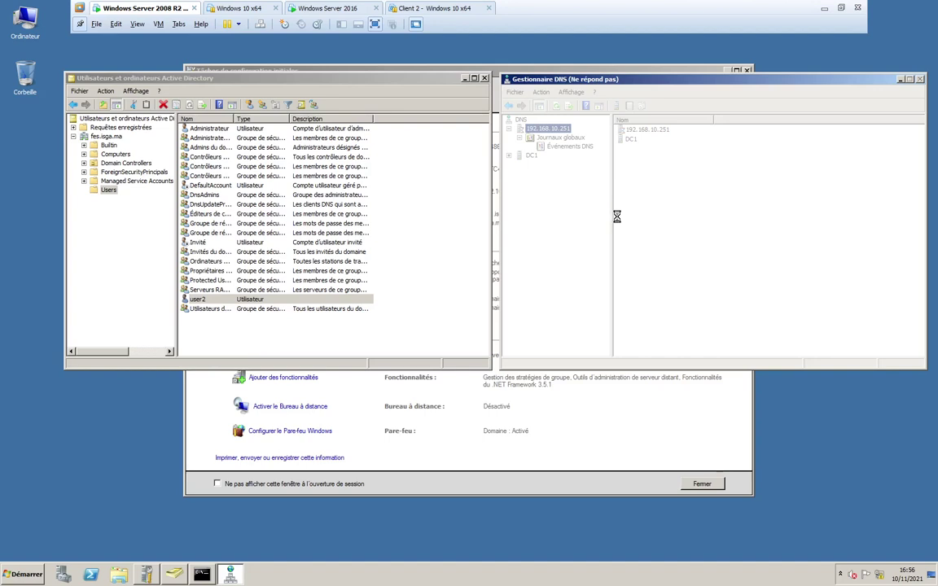
# - Widen the AD Users Nom column so full group names show
pyautogui.click(272, 120)
pyautogui.moveTo(273, 121); pyautogui.dragTo(299, 121)
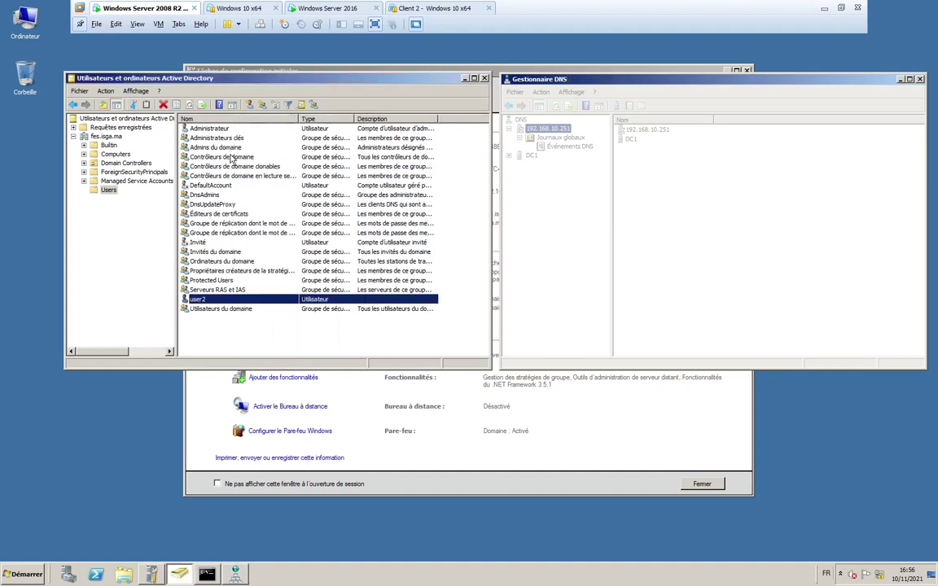
pyautogui.click(213, 148)
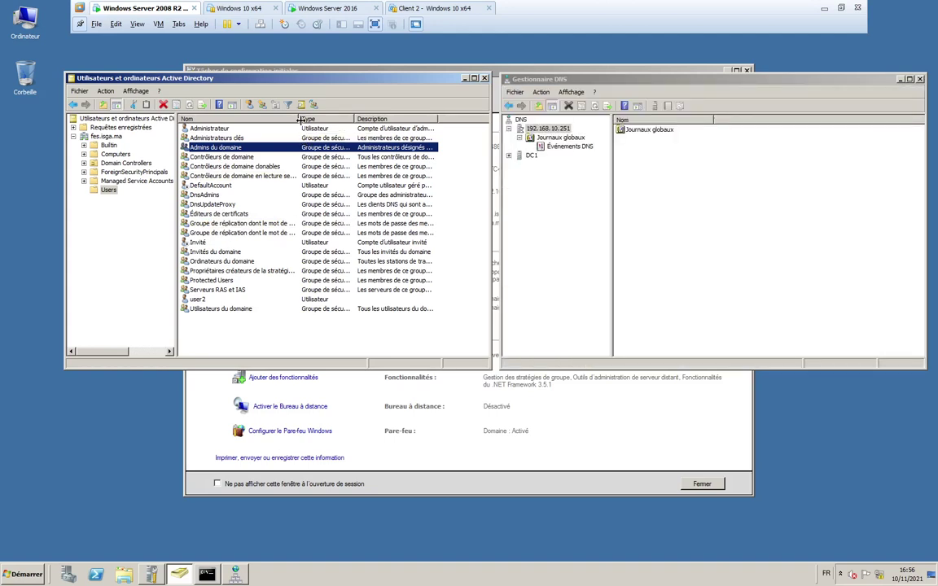
pyautogui.moveTo(299, 119); pyautogui.dragTo(349, 119)
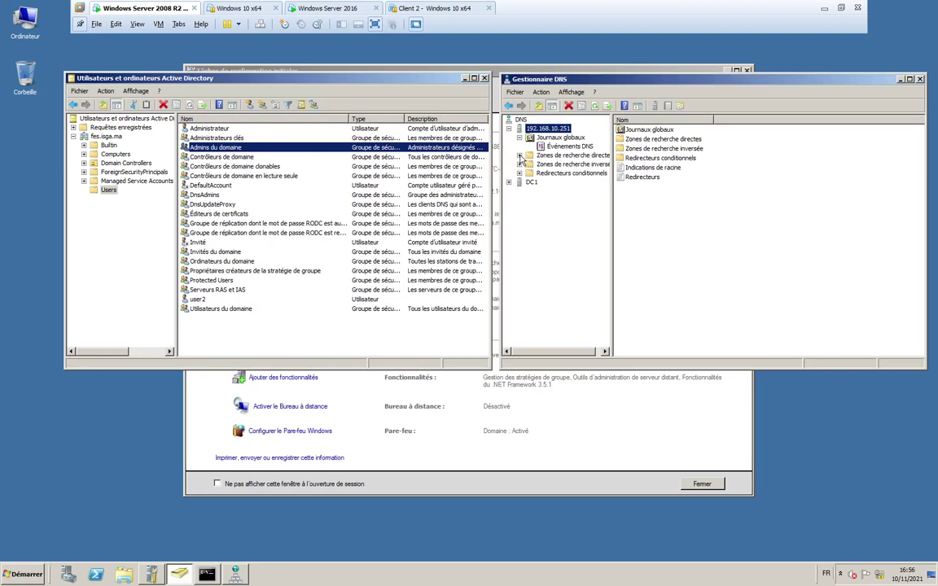
# - Show 192.168.10.251's forward lookup zones, then open the Builtin container
pyautogui.click(591, 156)
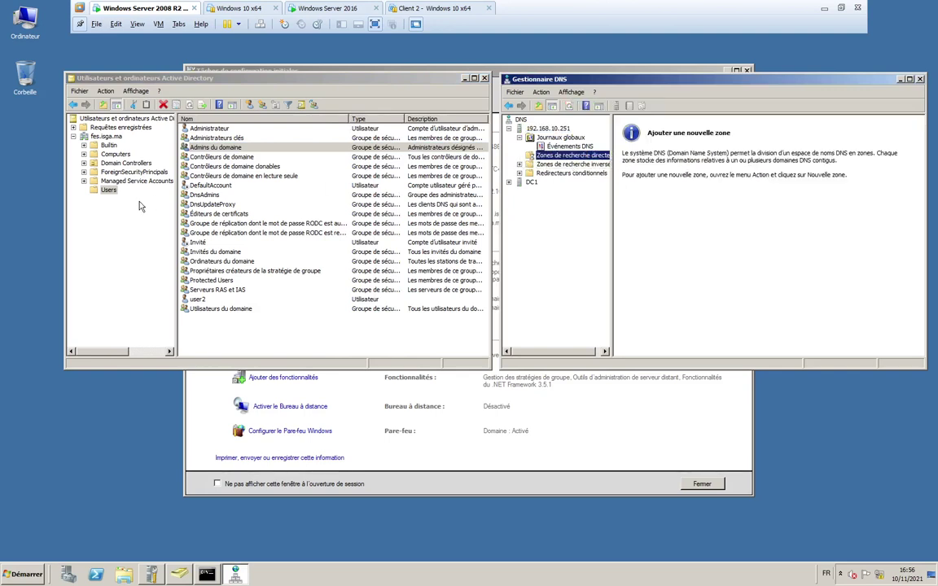
pyautogui.click(228, 158)
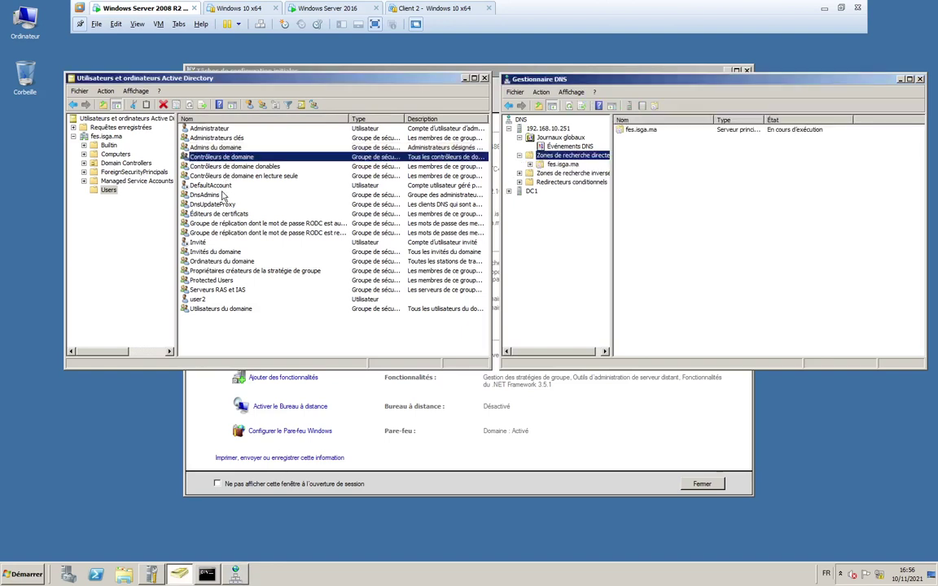
pyautogui.click(106, 147)
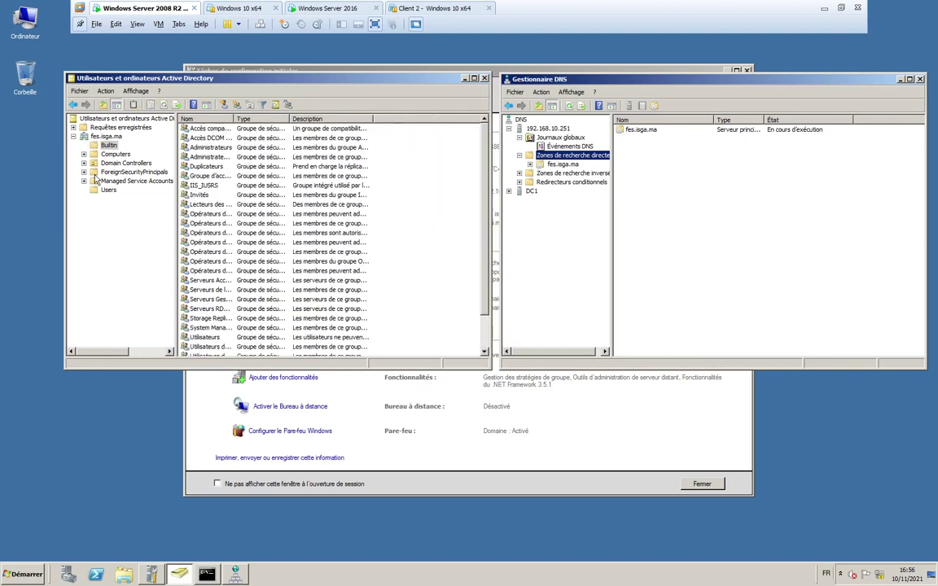
# - Widen Builtin's Nom column, re-sort by name, and auto-fit the Users container's Type column
pyautogui.moveTo(232, 120); pyautogui.dragTo(299, 120)
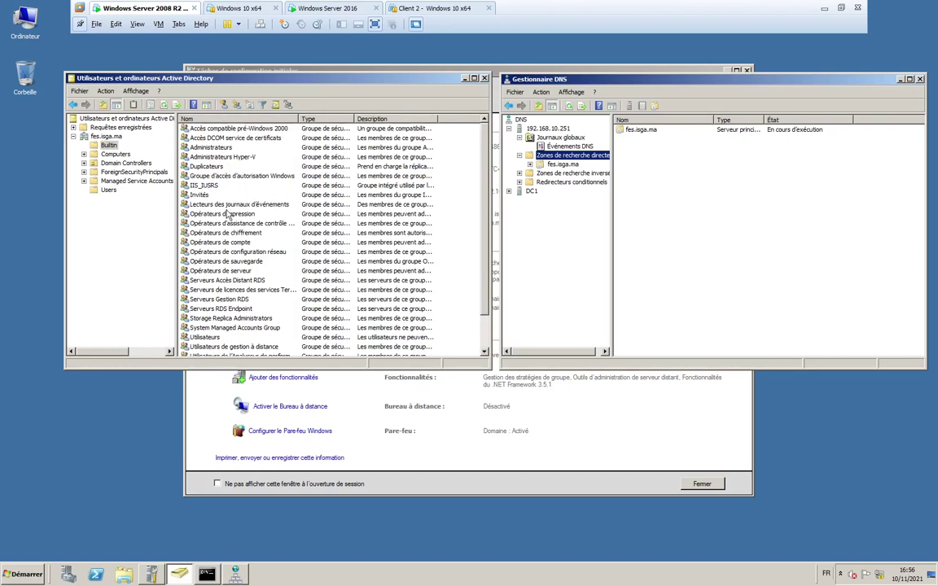
pyautogui.click(228, 119)
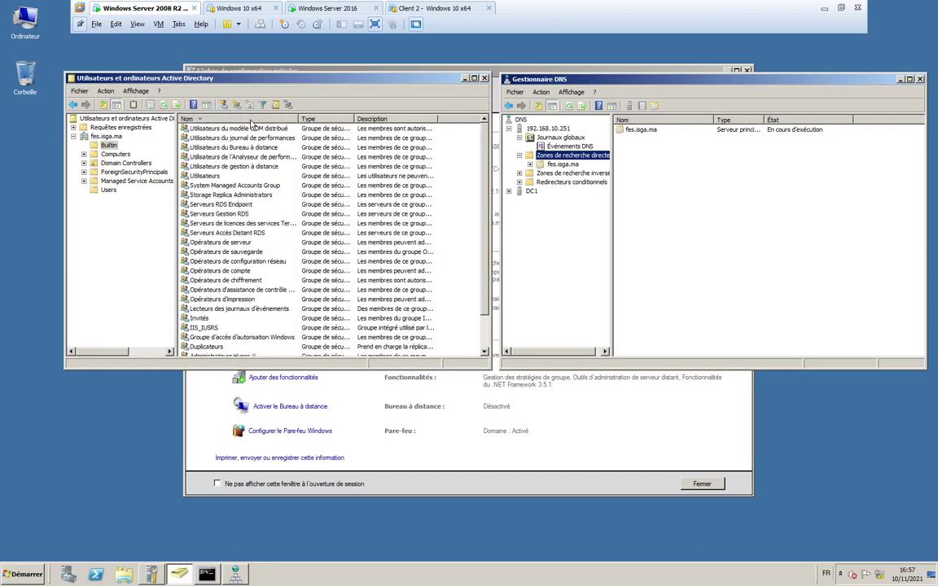
pyautogui.click(251, 121)
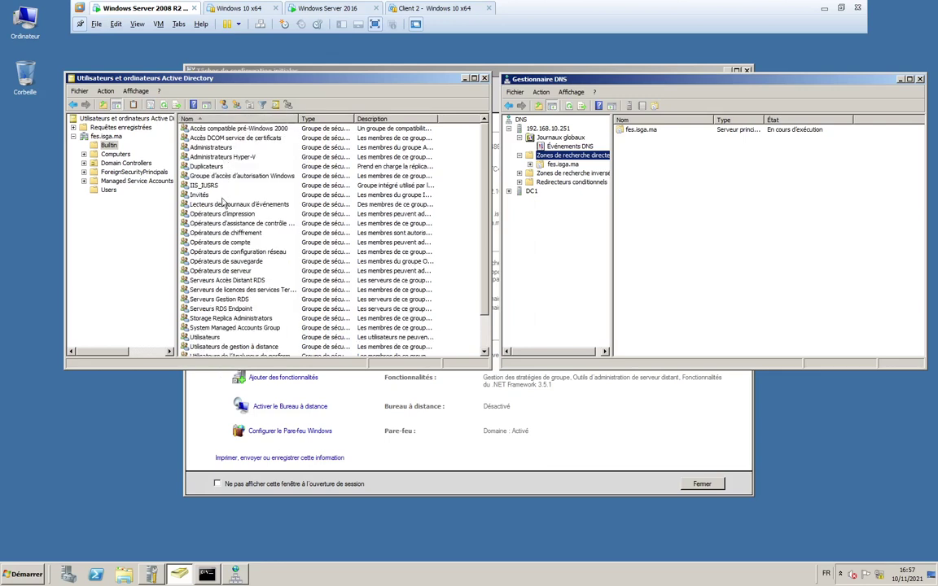
pyautogui.click(108, 190)
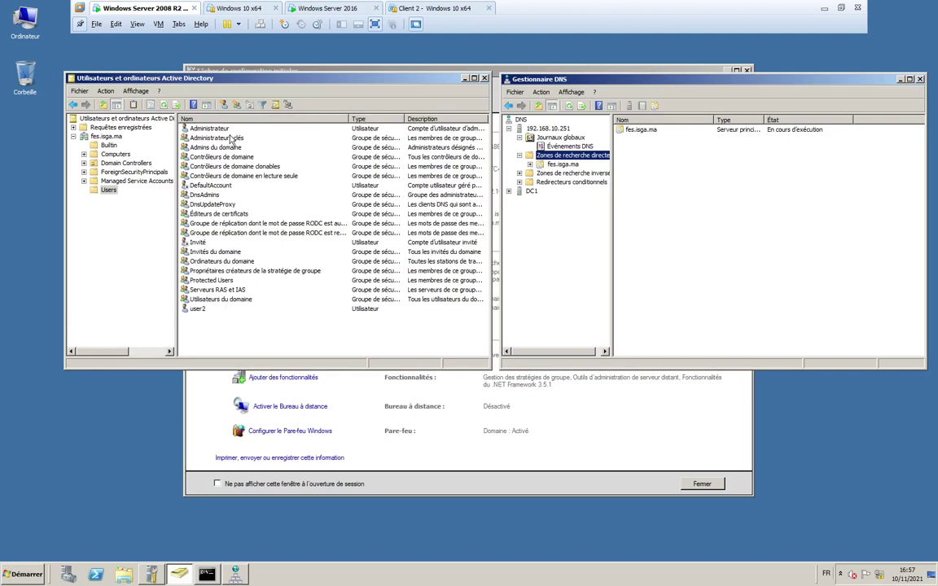
pyautogui.doubleClick(407, 120)
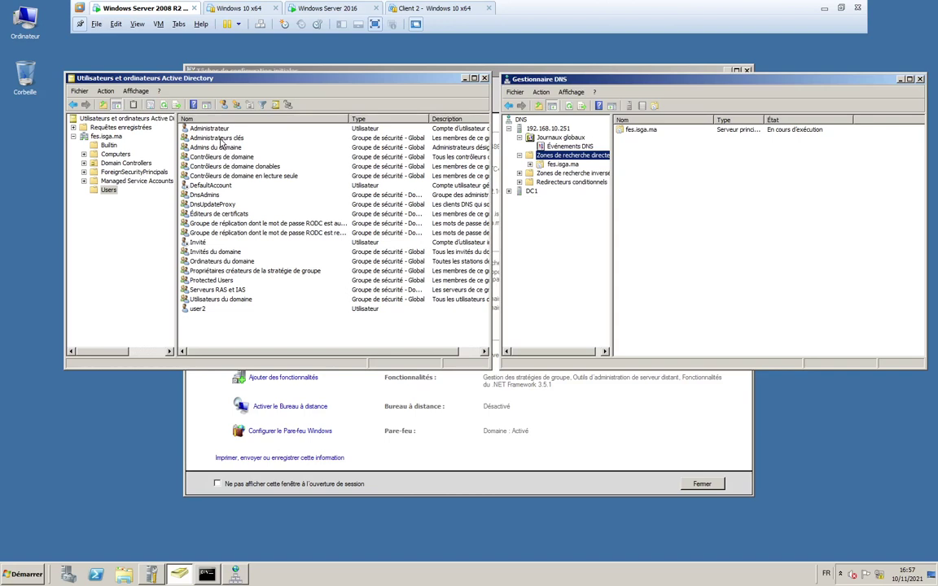
pyautogui.click(220, 139)
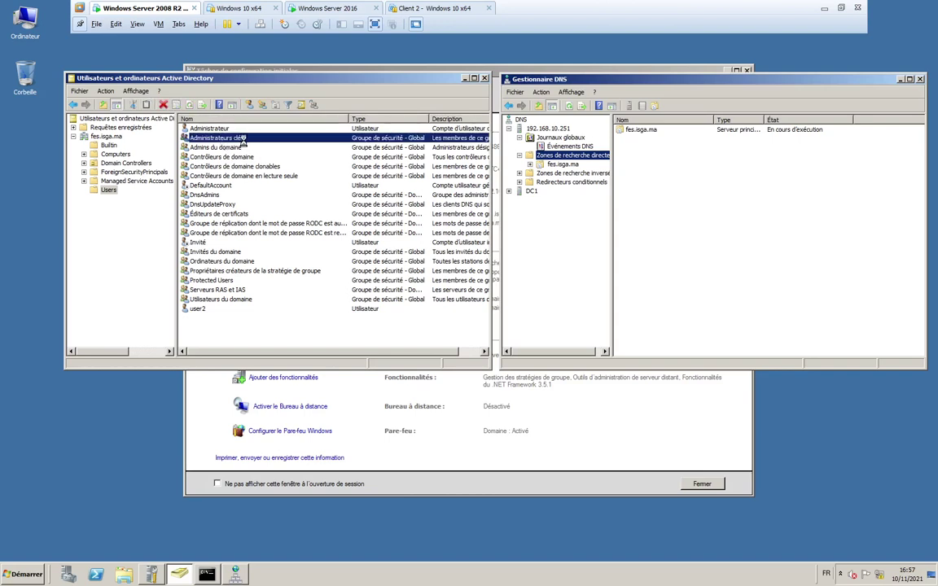
pyautogui.doubleClick(242, 139)
pyautogui.click(188, 118)
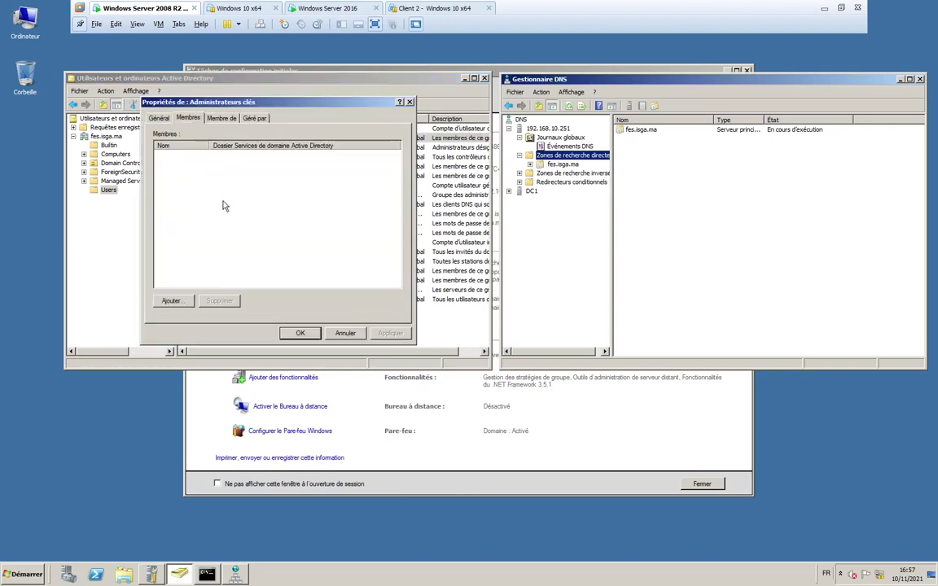
pyautogui.click(344, 333)
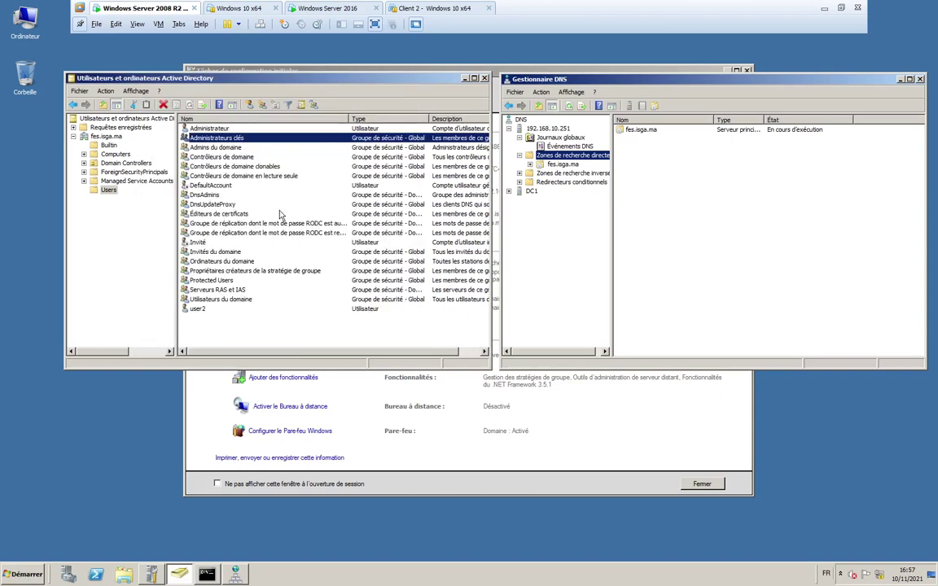
pyautogui.click(208, 129)
pyautogui.doubleClick(213, 130)
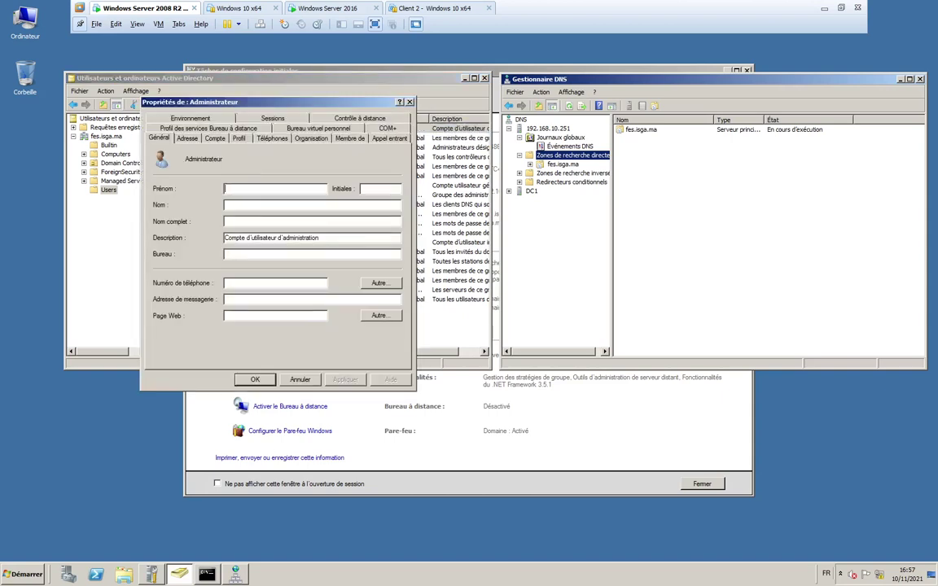
pyautogui.click(360, 140)
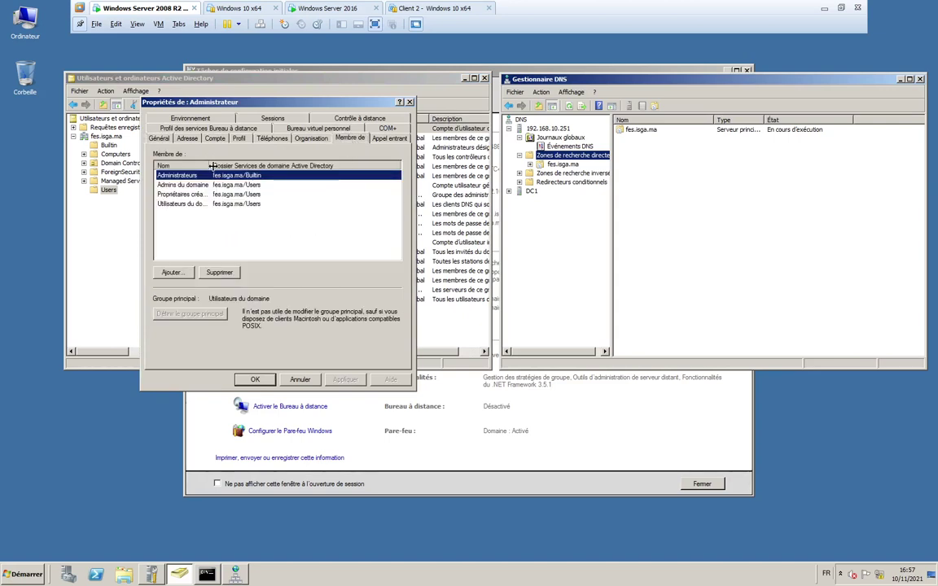
pyautogui.moveTo(212, 166); pyautogui.dragTo(266, 166)
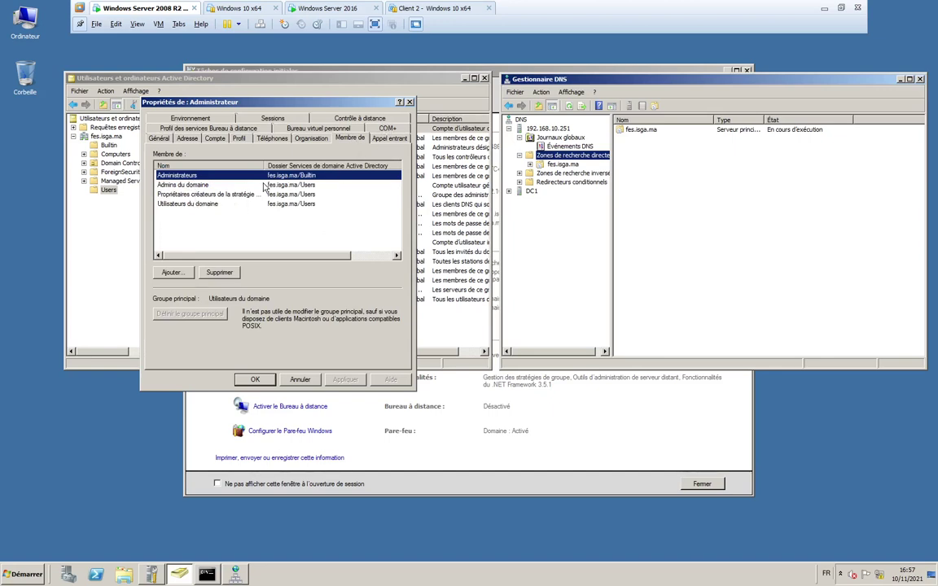
pyautogui.click(411, 104)
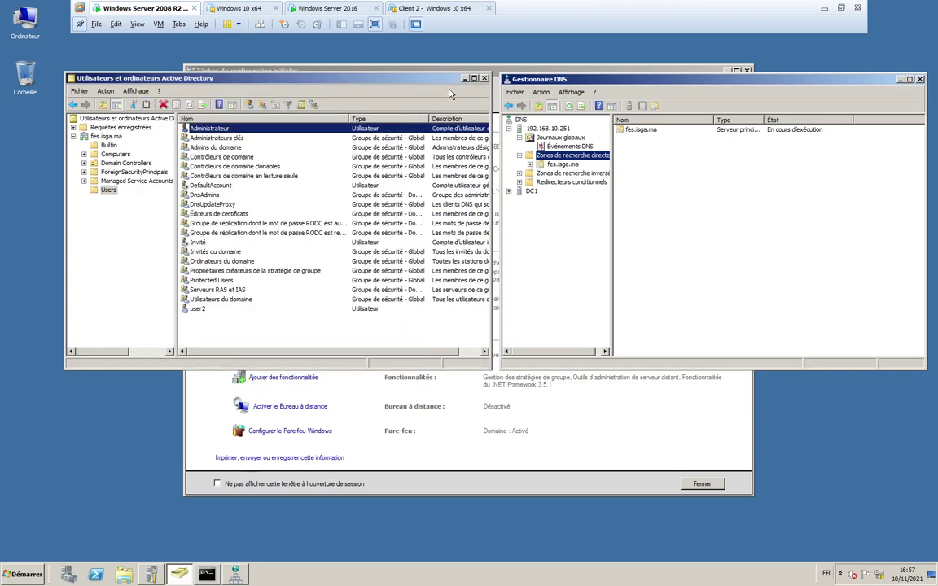
pyautogui.click(110, 136)
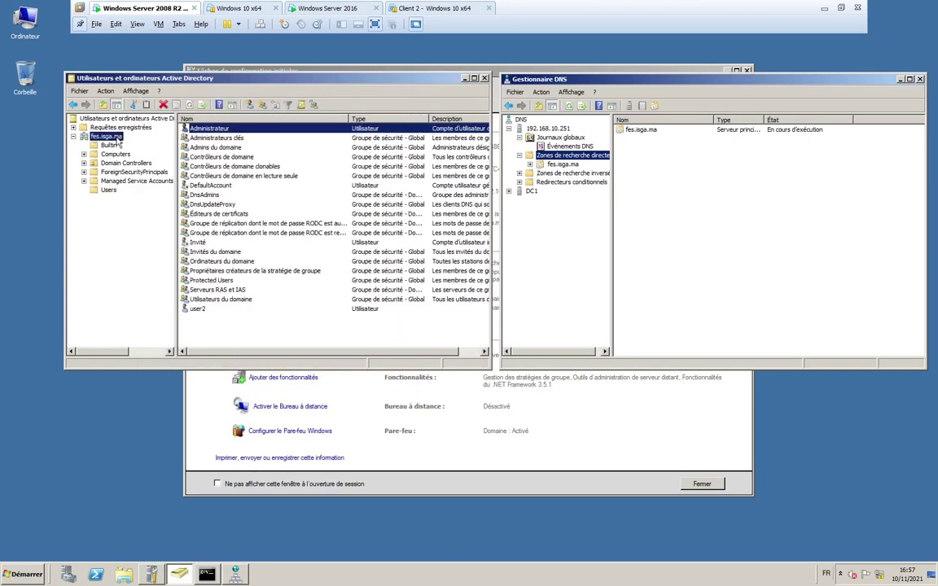
# - Switch the Active Directory console from fes.isga.ma to the isga.ma domain
pyautogui.rightClick(116, 140)
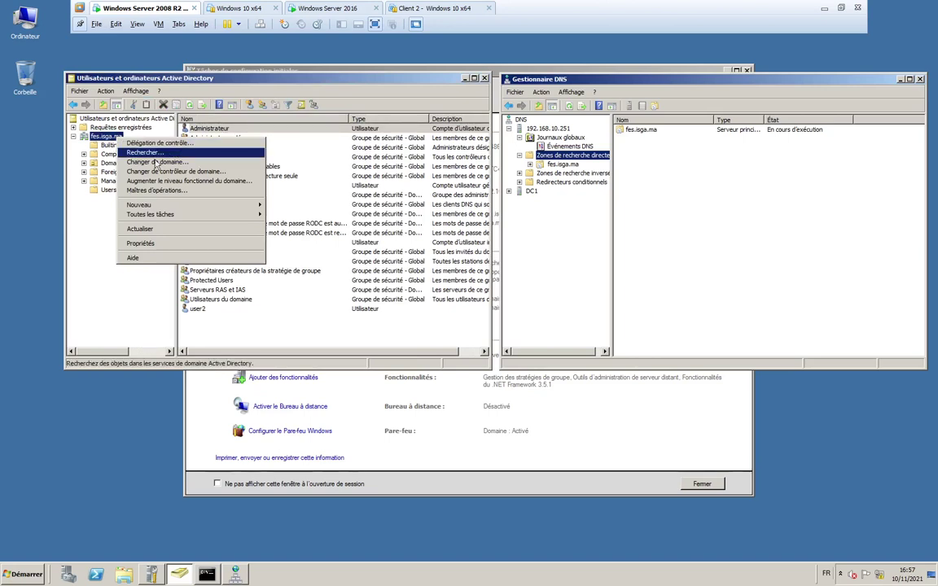
pyautogui.click(167, 164)
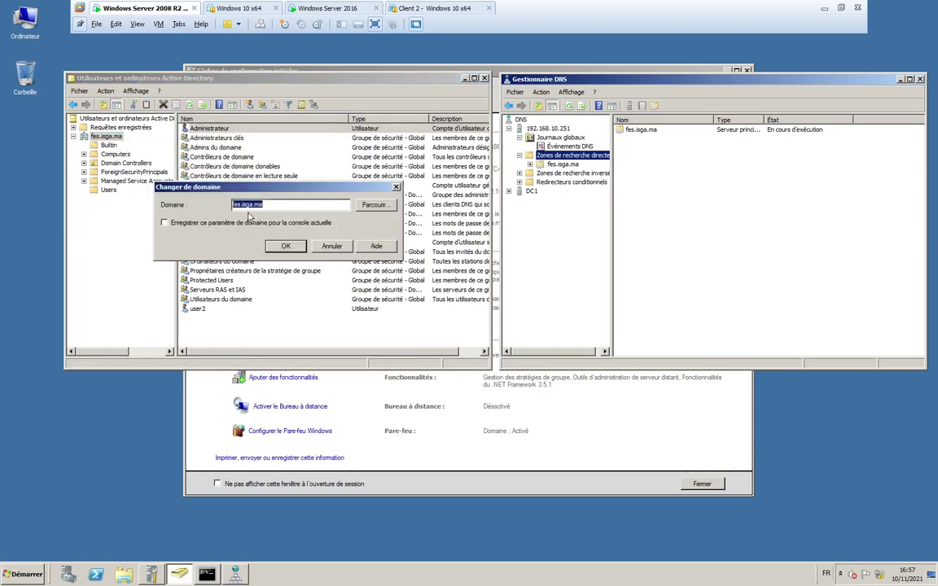
pyautogui.click(374, 205)
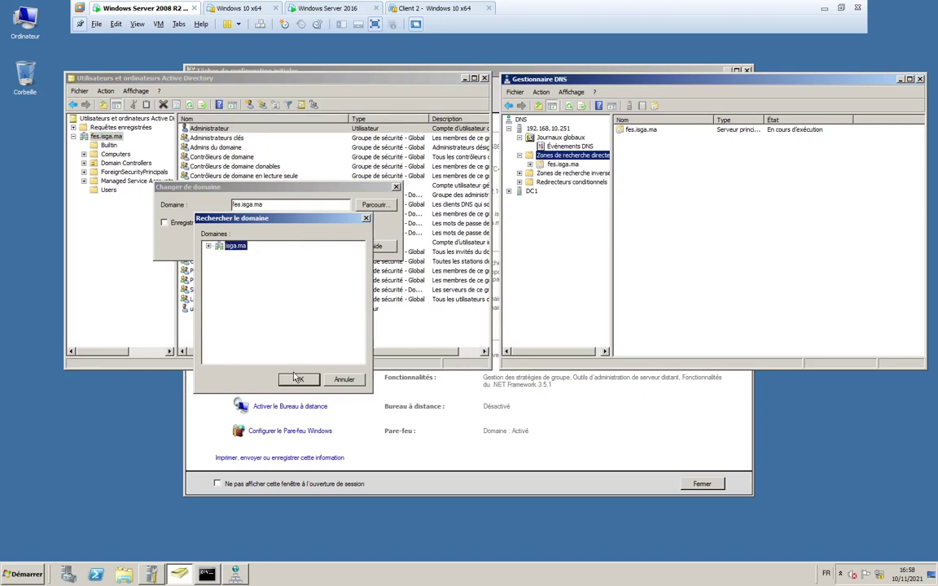
pyautogui.click(295, 382)
pyautogui.click(281, 244)
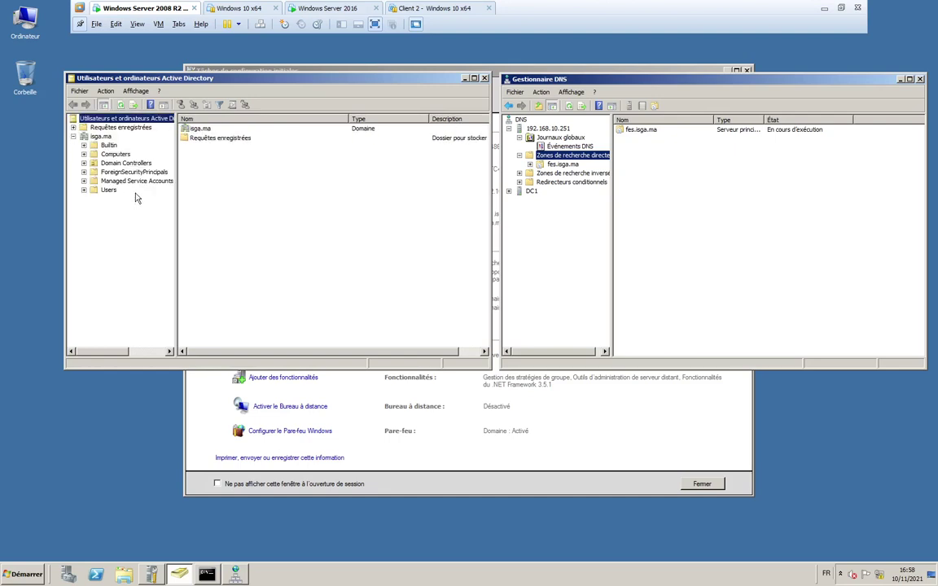
# - Inspect the members of the Administrateurs de l'entreprise group in isga.ma's Users
pyautogui.click(108, 189)
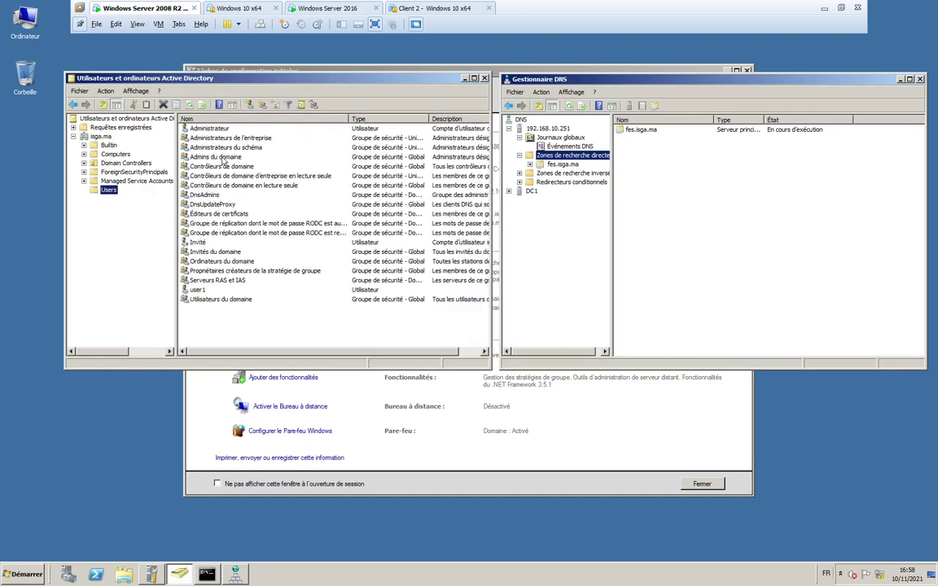
pyautogui.doubleClick(218, 133)
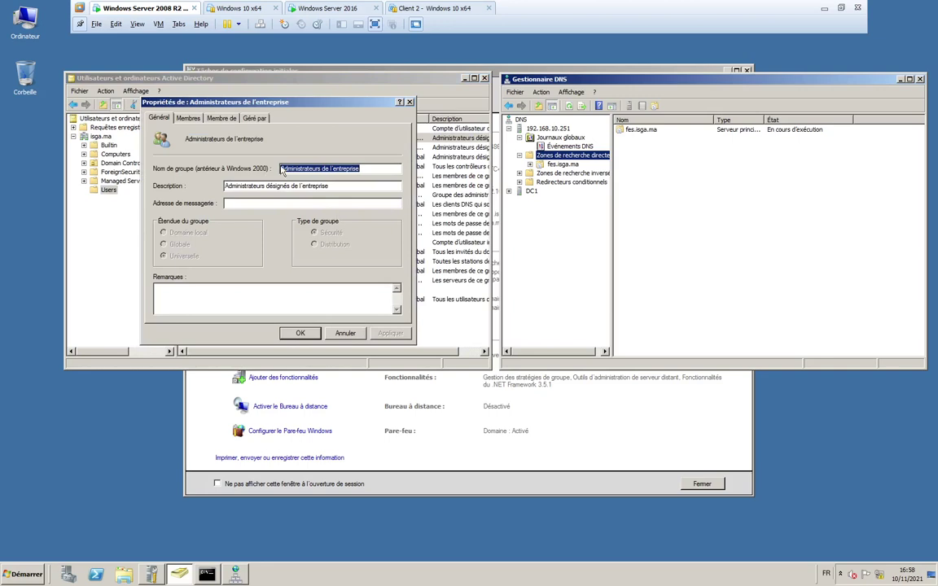
pyautogui.click(187, 119)
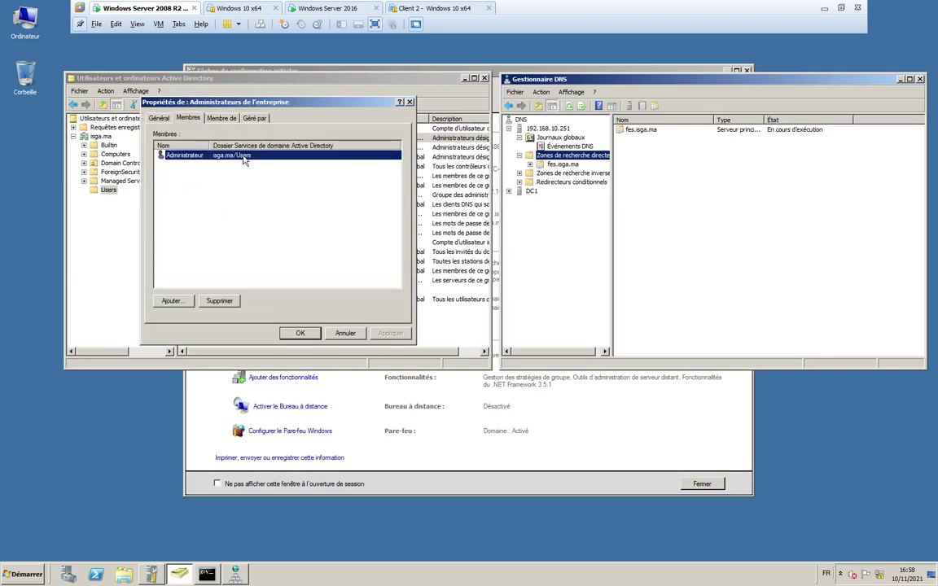
pyautogui.moveTo(210, 145); pyautogui.dragTo(265, 145)
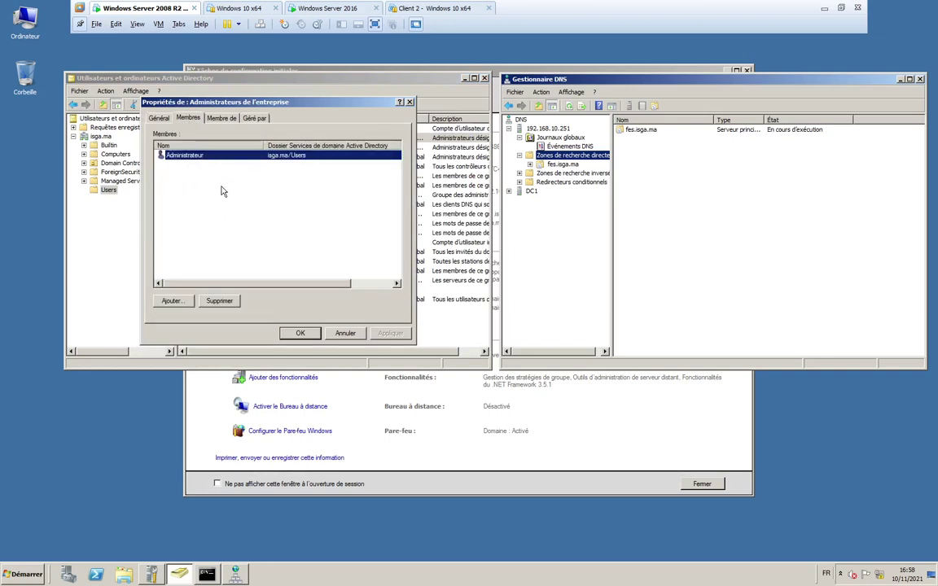
pyautogui.click(149, 118)
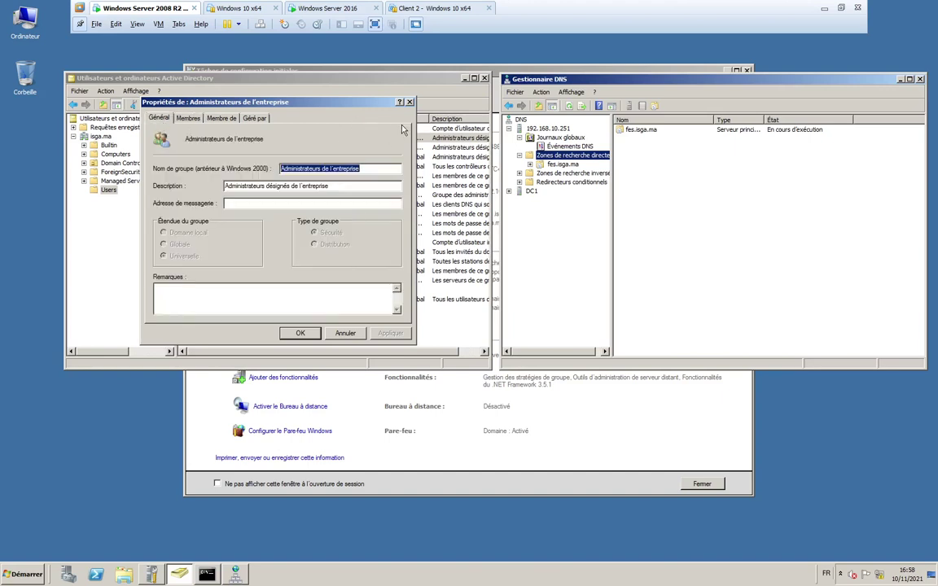
pyautogui.press('Escape')
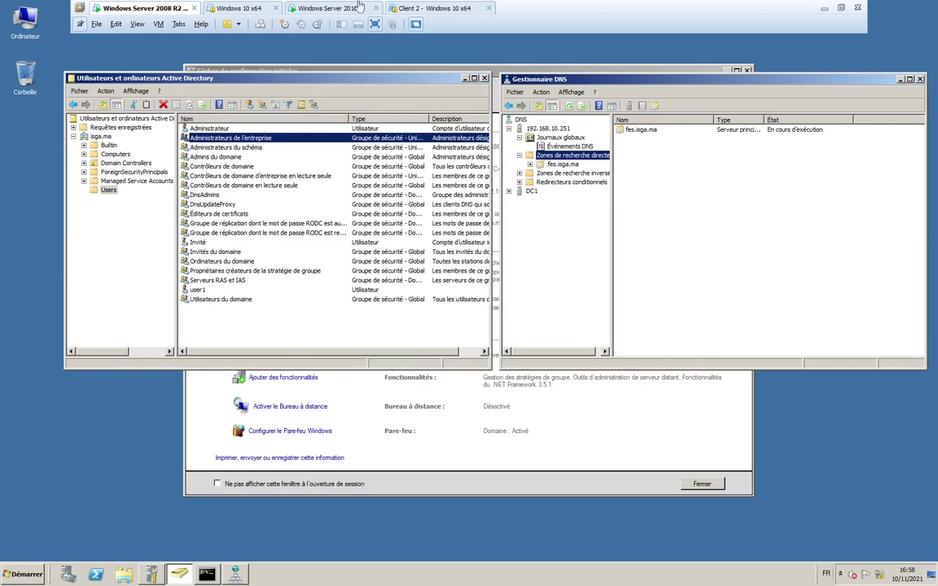
# - Suspend the Windows Server 2008 R2 virtual machine
pyautogui.click(298, 9)
pyautogui.click(141, 10)
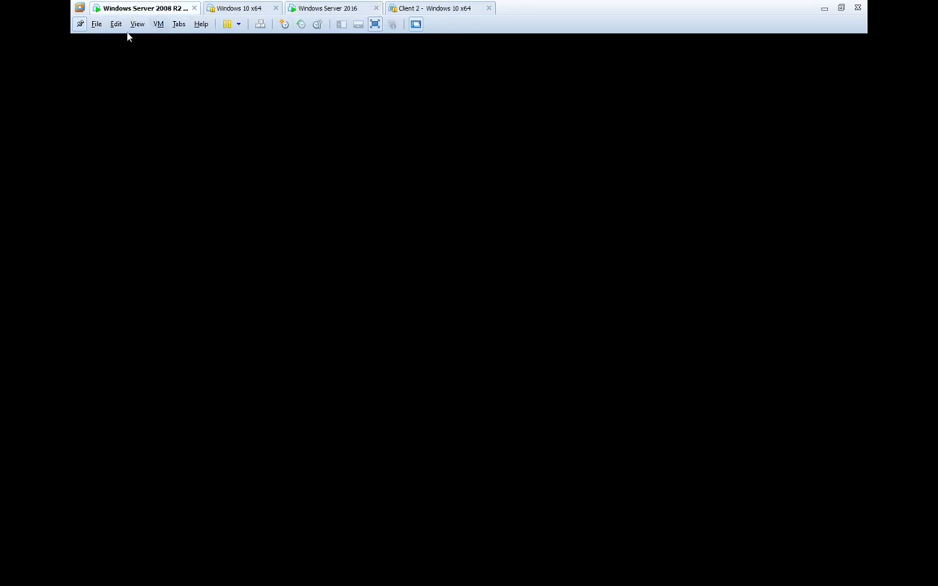
pyautogui.click(228, 23)
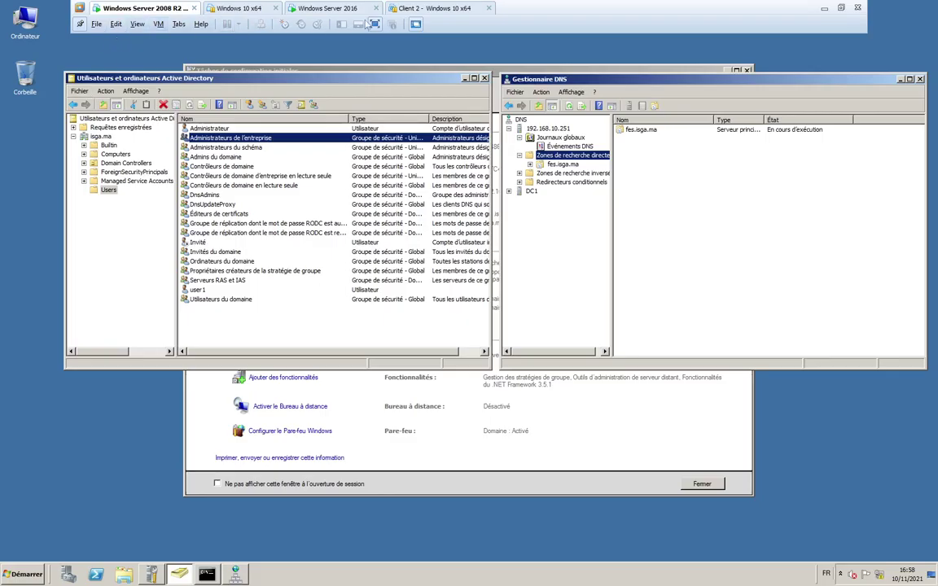
# - Go to the Client 2 - Windows 10 x64 tab and resume that virtual machine
pyautogui.click(322, 9)
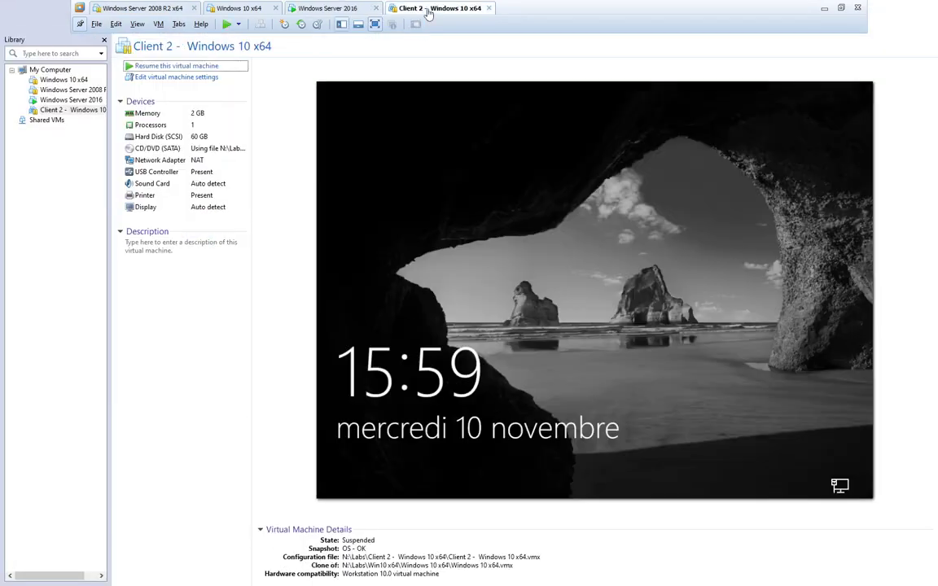
pyautogui.click(391, 9)
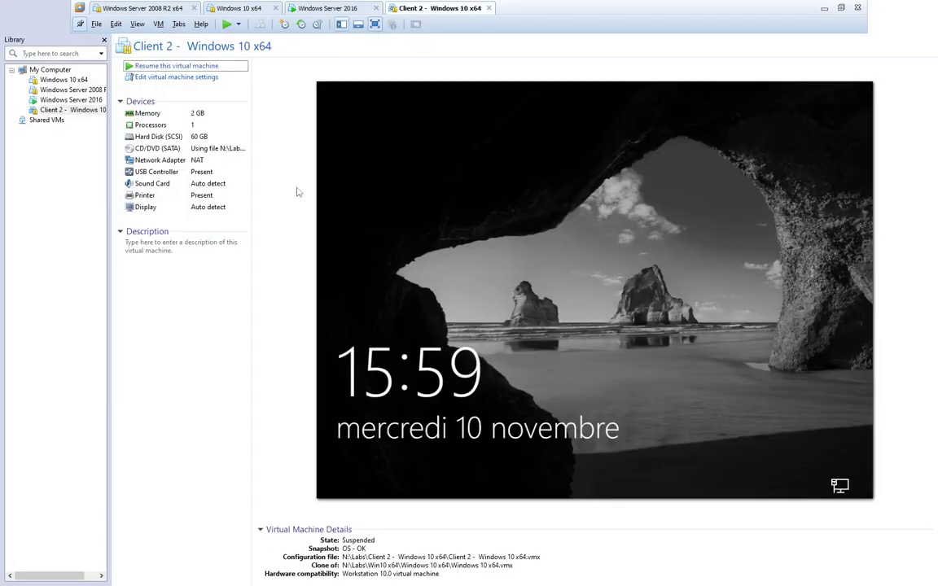
pyautogui.click(176, 66)
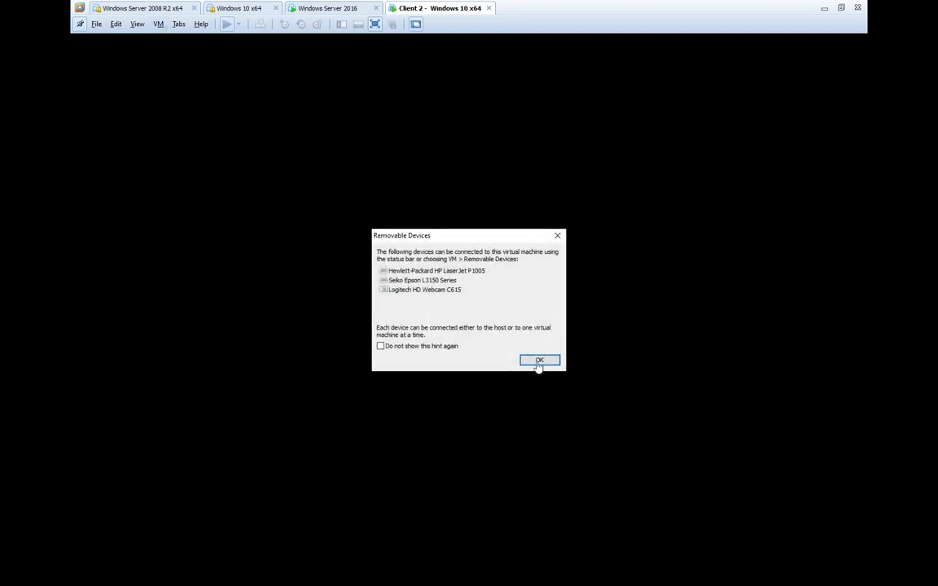
# - Change Client 2's network adapter from NAT to Host-only in the VM settings
pyautogui.click(539, 360)
pyautogui.click(158, 24)
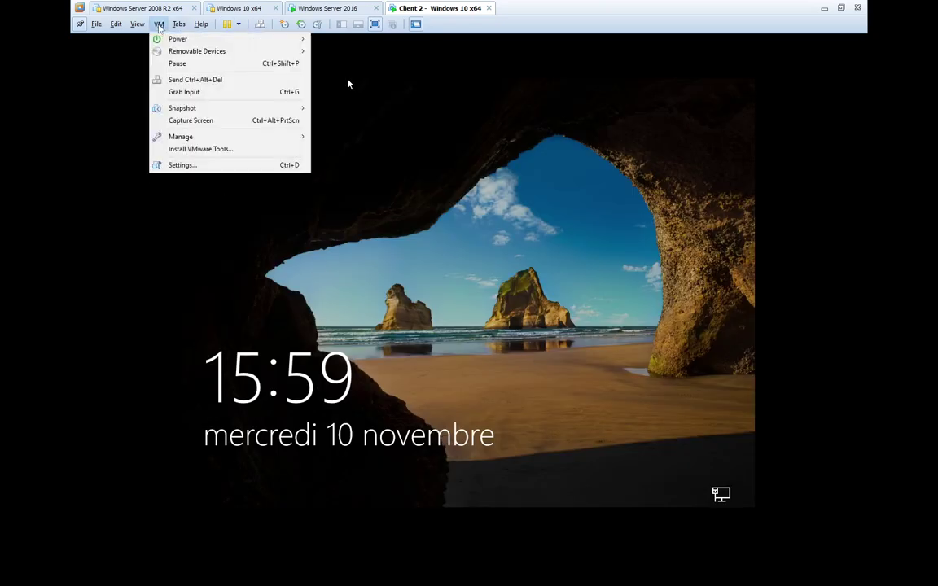
pyautogui.click(175, 162)
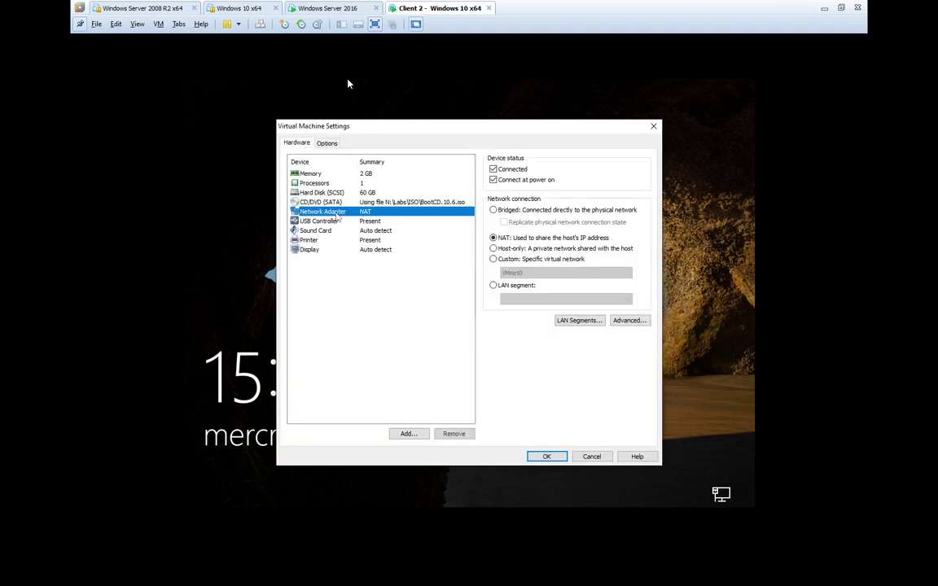
pyautogui.click(492, 249)
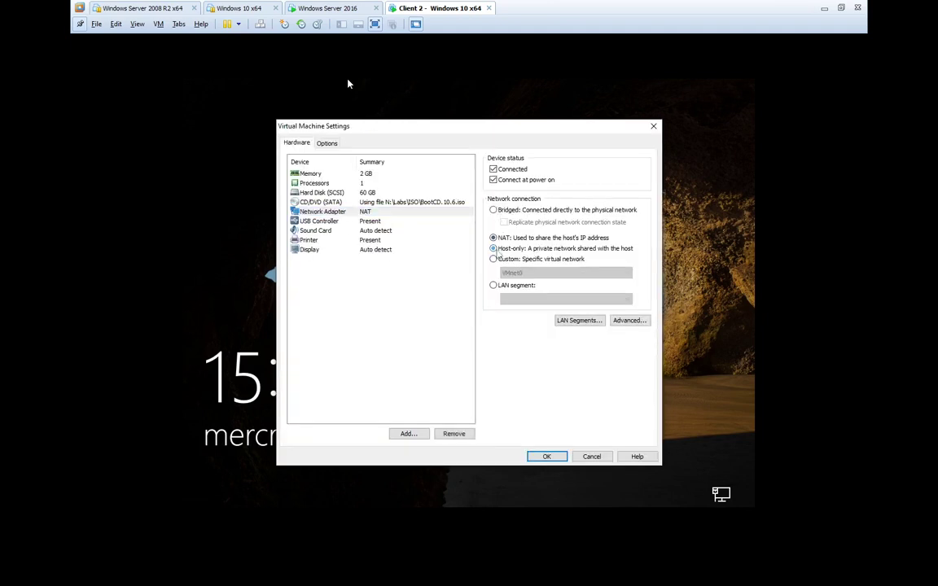
pyautogui.click(547, 456)
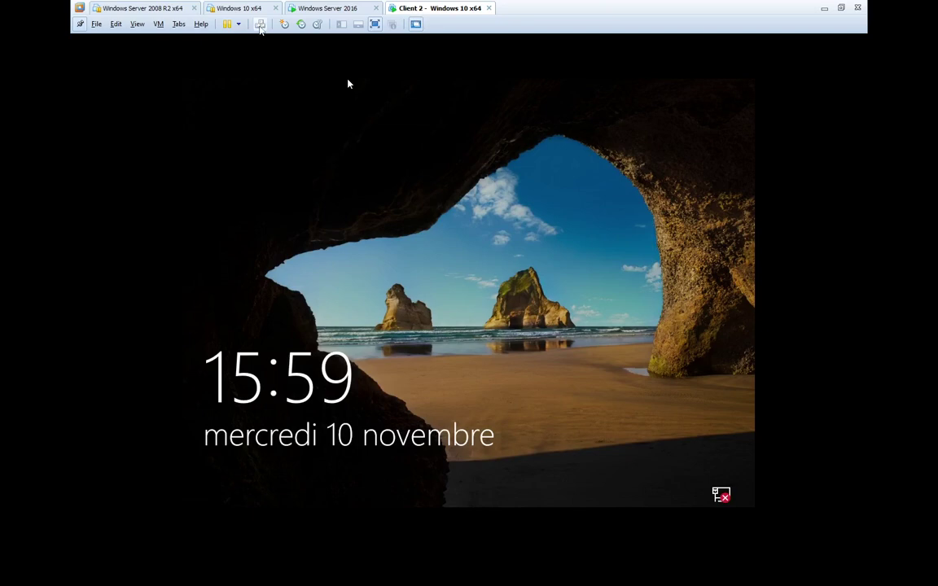
pyautogui.click(432, 308)
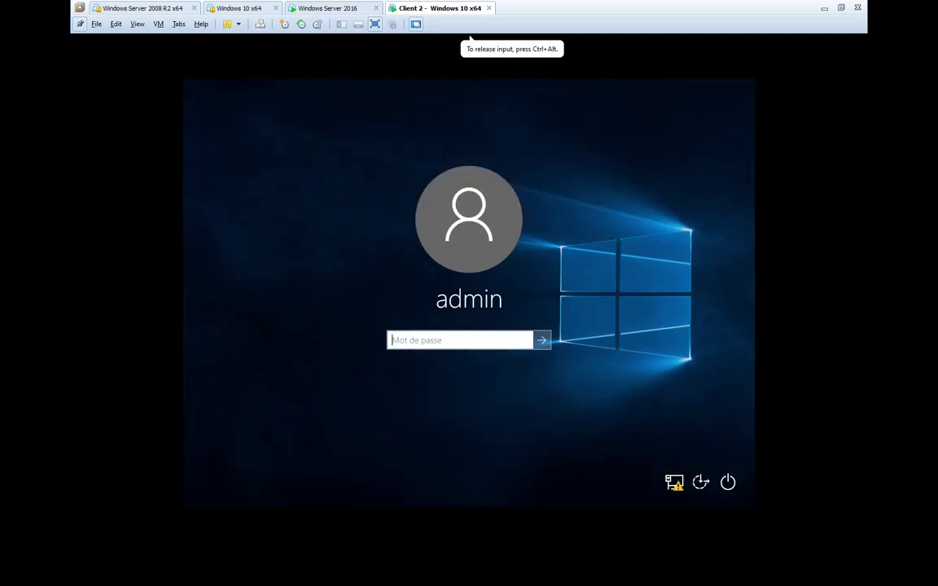
# - Sign in to the Windows 10 client with the account password, then go to the Windows Server 2016 machine
pyautogui.write('***')
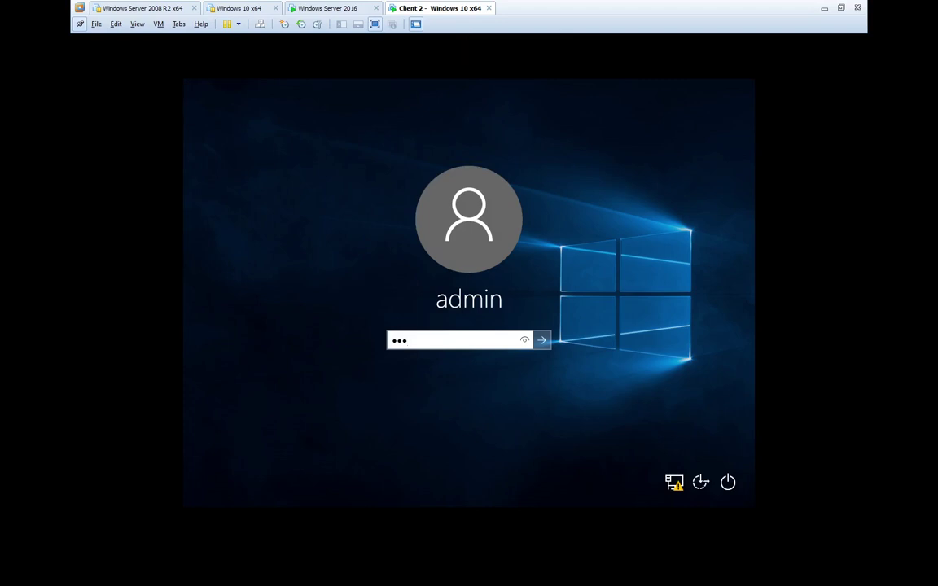
pyautogui.write('******')
pyautogui.press('Return')
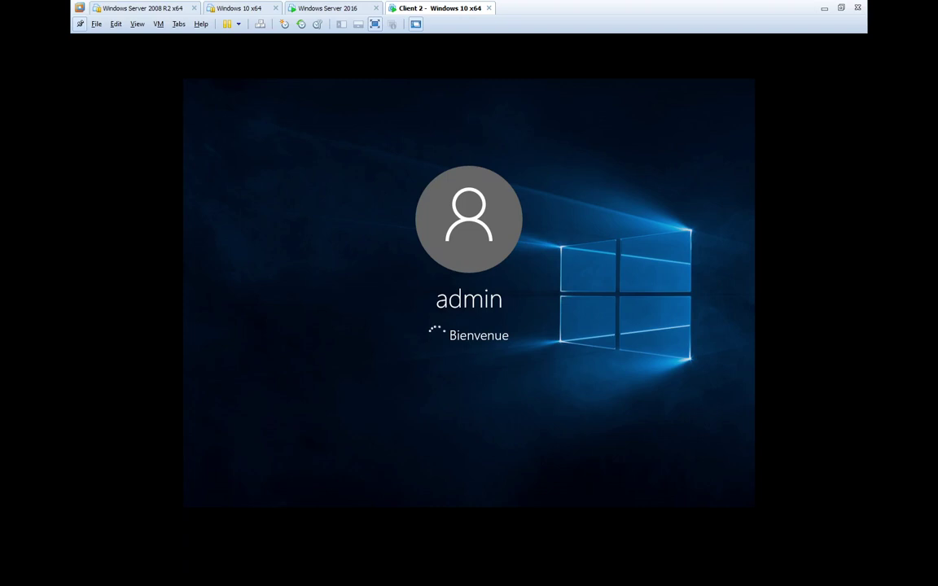
pyautogui.click(337, 10)
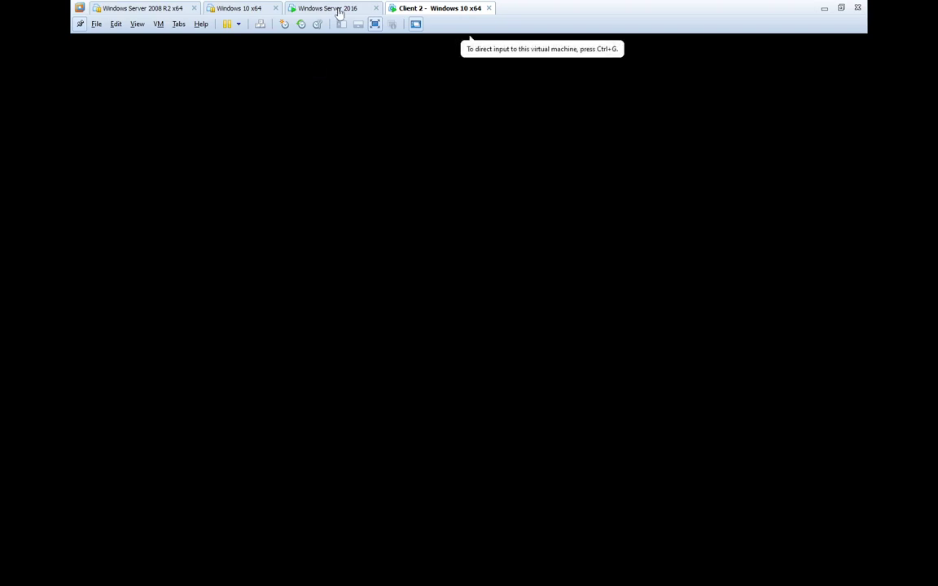
# - Select dc2's host record, minimize DNS Manager, and go to the Client 2 Windows 10 desktop
pyautogui.click(446, 103)
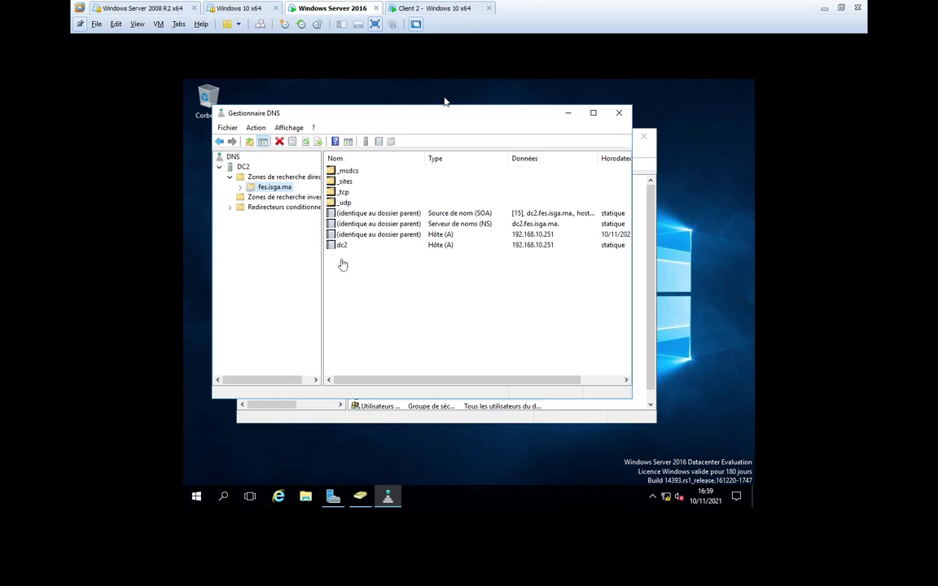
pyautogui.click(345, 246)
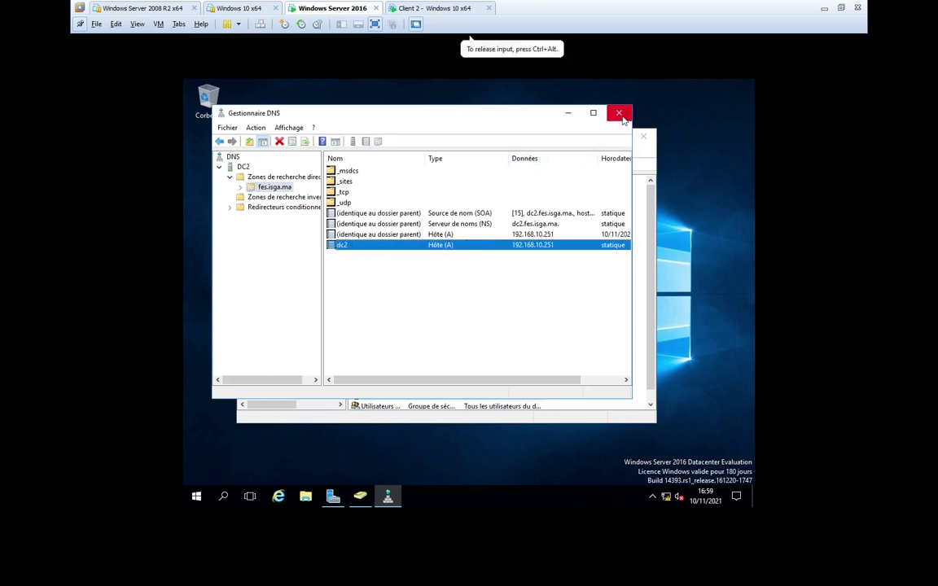
pyautogui.click(569, 119)
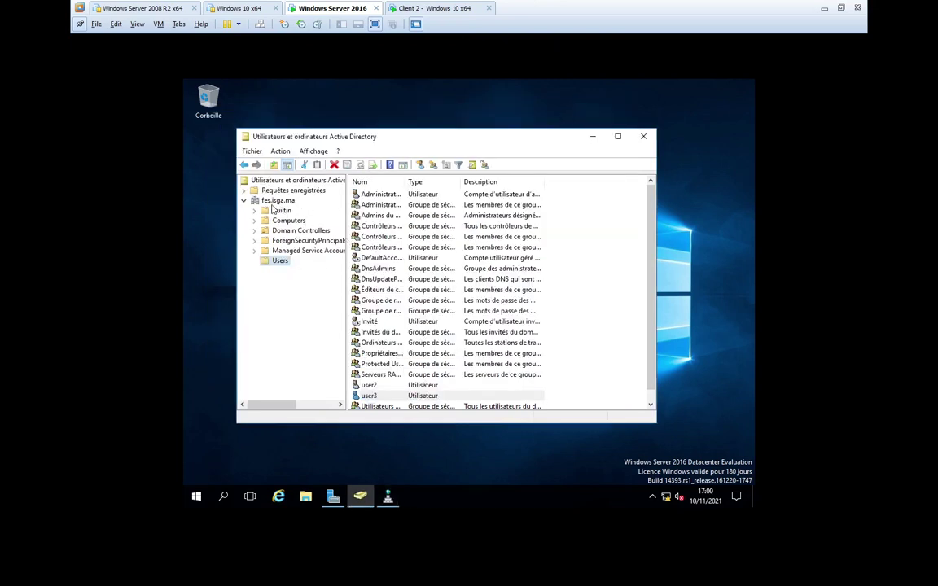
pyautogui.scroll(-1, 442, 332)
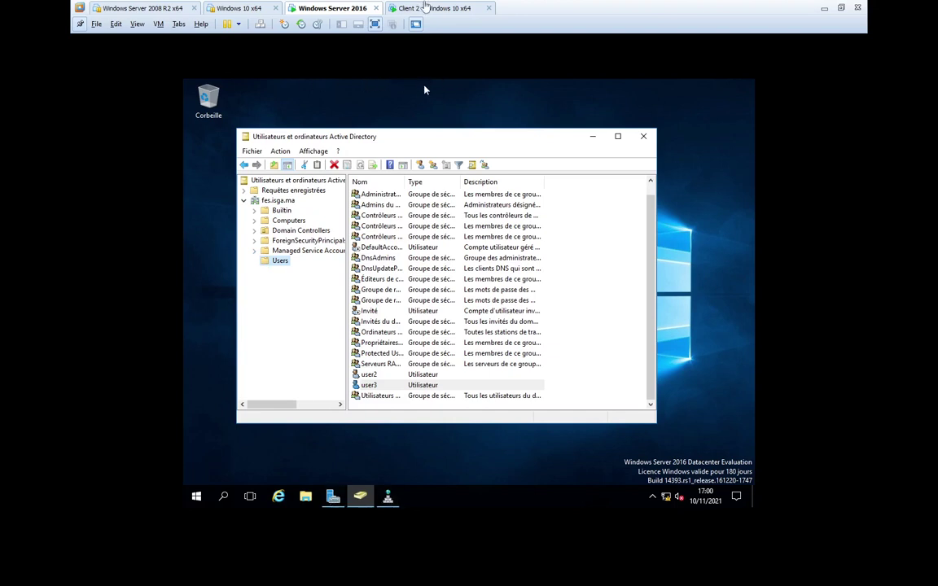
pyautogui.click(429, 8)
pyautogui.click(247, 168)
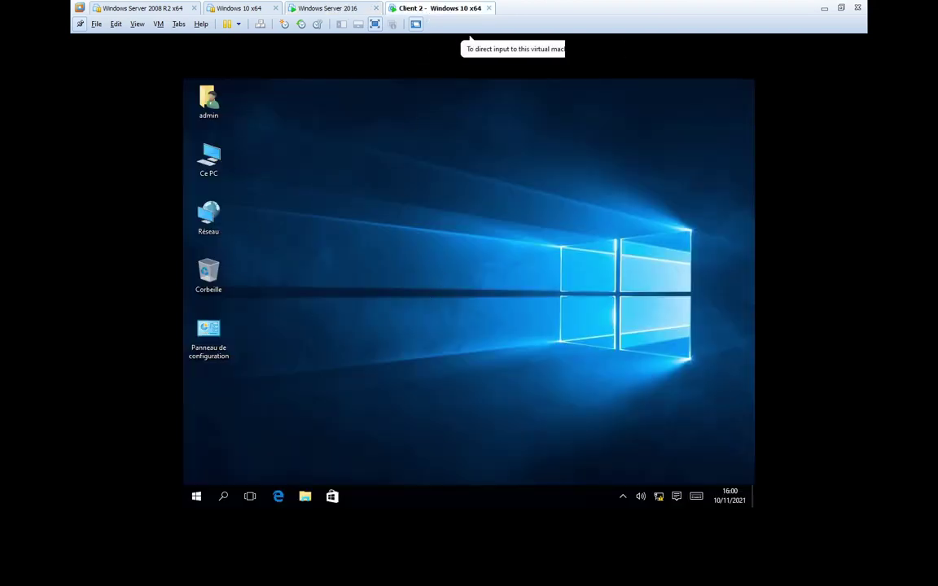
# - Open Ethernet0's properties via Réseau > Propriétés > Modifier les paramètres de la carte
pyautogui.click(208, 213)
pyautogui.rightClick(187, 220)
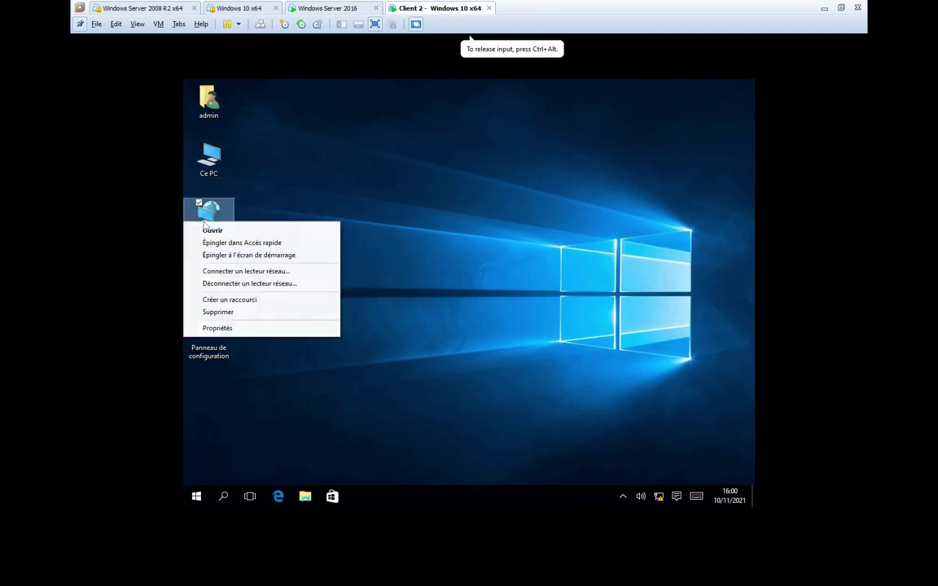
pyautogui.click(245, 329)
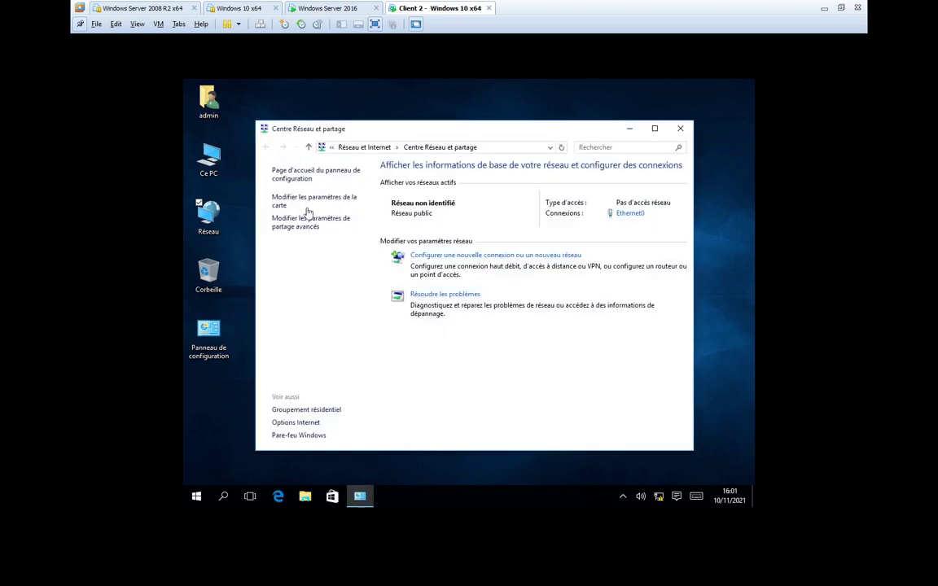
pyautogui.click(308, 207)
pyautogui.click(322, 211)
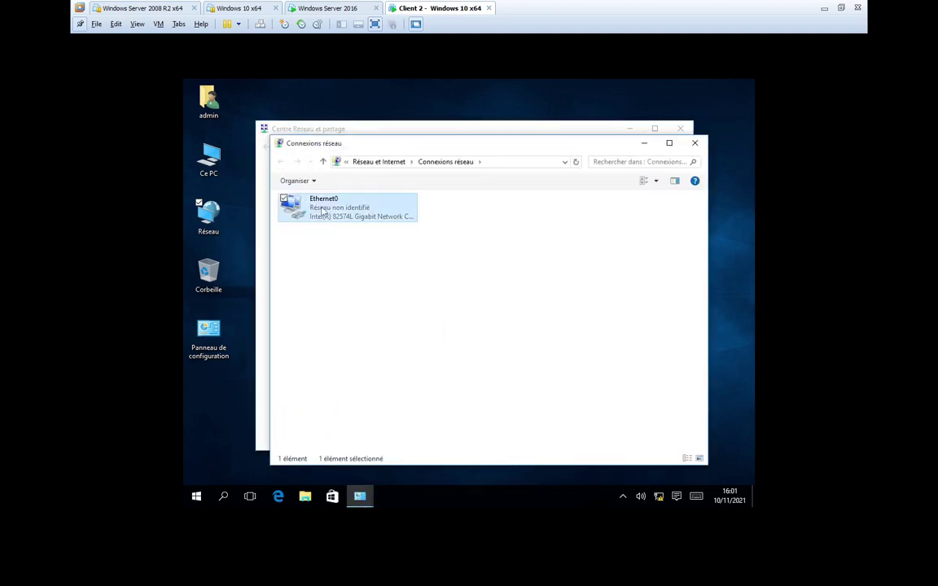
pyautogui.rightClick(322, 210)
pyautogui.click(244, 312)
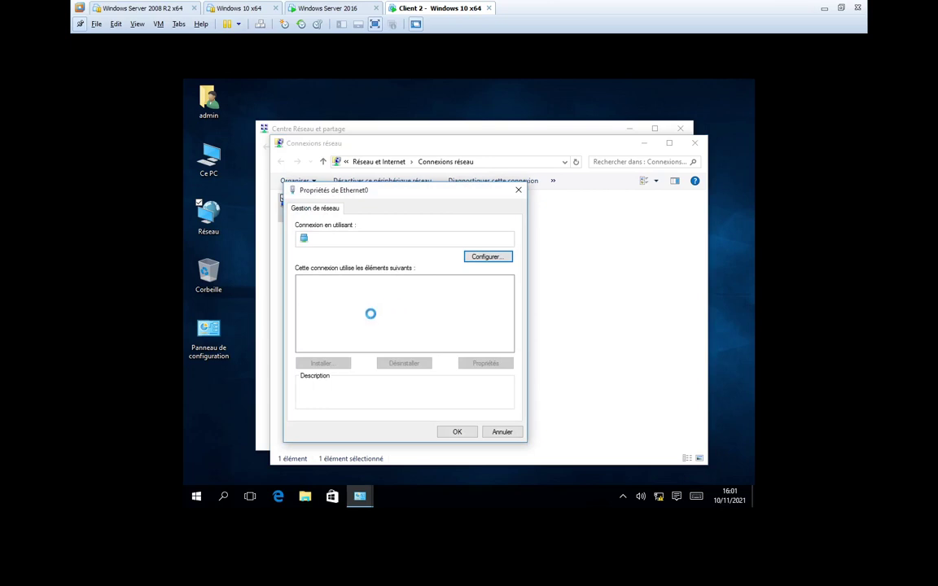
# - Untick TCP/IPv6 on Ethernet0 and bring up its TCP/IPv4 properties
pyautogui.scroll(-1, 312, 330)
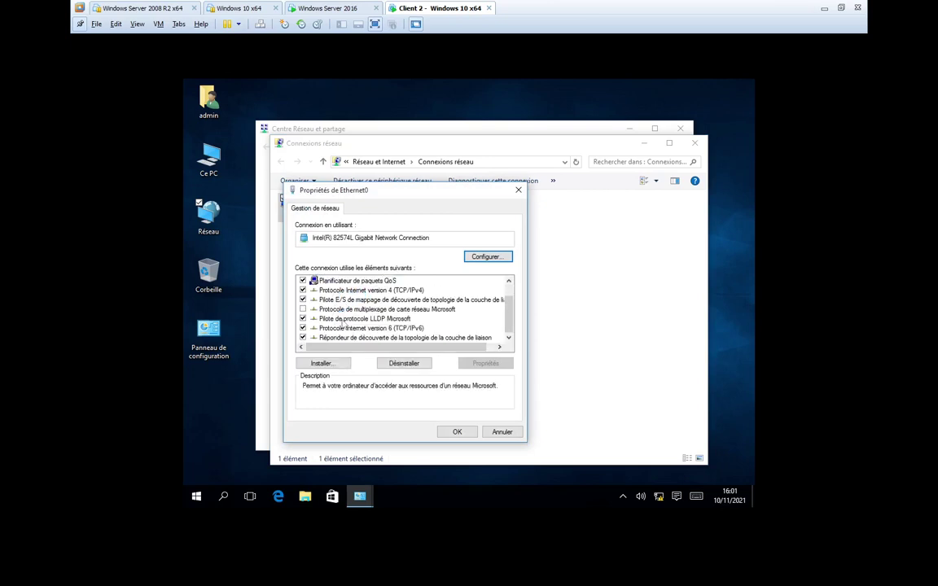
pyautogui.click(303, 329)
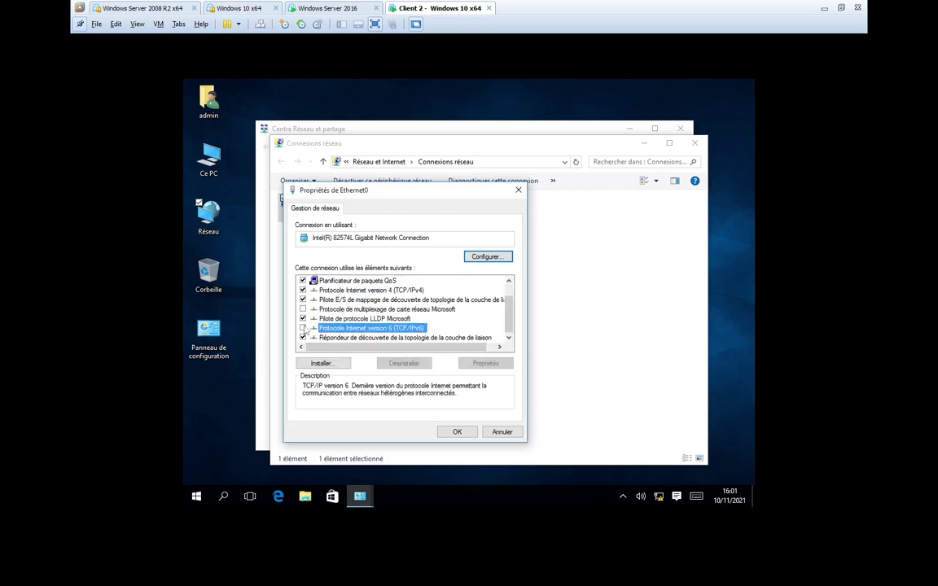
pyautogui.doubleClick(368, 291)
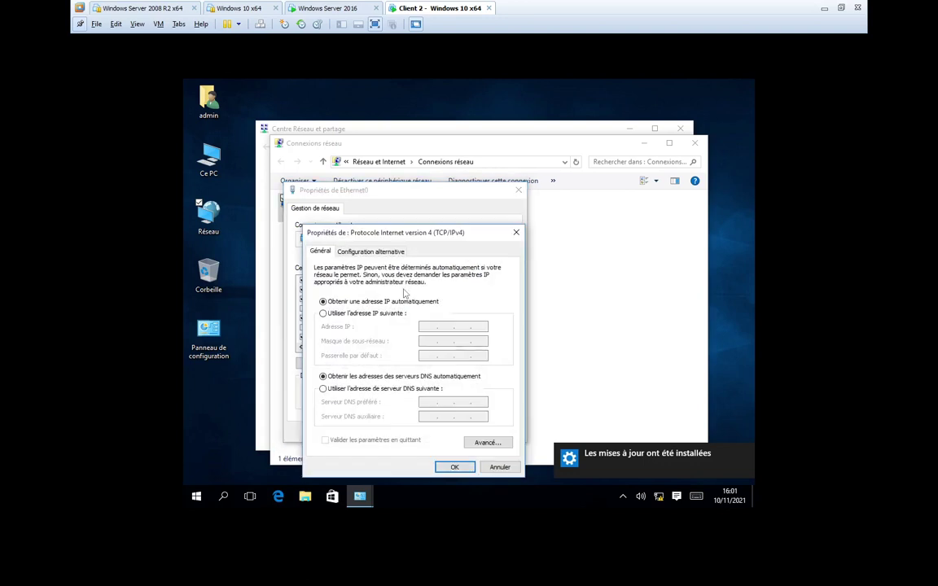
# - Give Ethernet0 static IP 192.168.10.11, mask 255.255.255.0 and preferred DNS 192.168.10.251
pyautogui.click(324, 314)
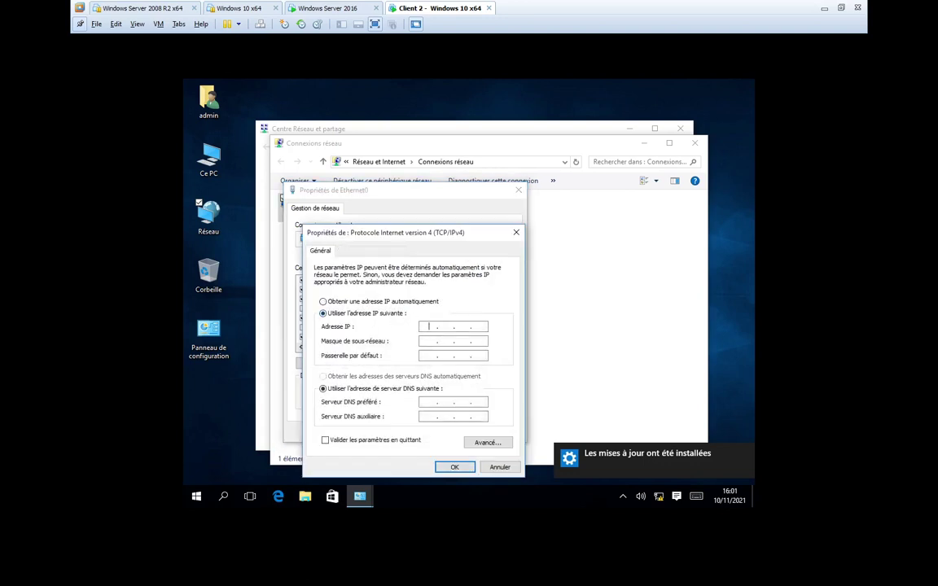
pyautogui.write('192 . 168 . 10 . ')
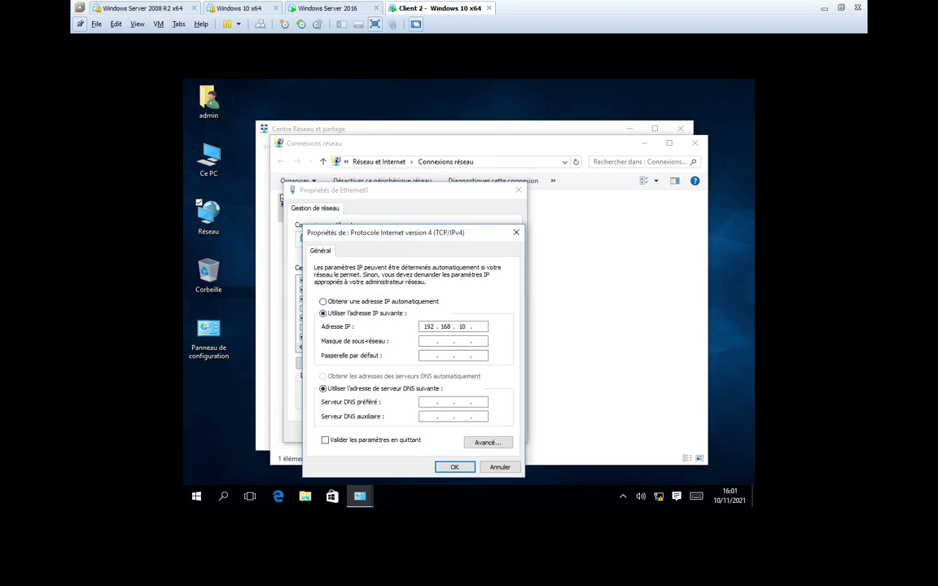
pyautogui.write('11')
pyautogui.press('Tab')
pyautogui.press('Tab')
pyautogui.press('Tab')
pyautogui.press('Tab')
pyautogui.write('192 . 168 . 10 . 251')
pyautogui.press('Return')
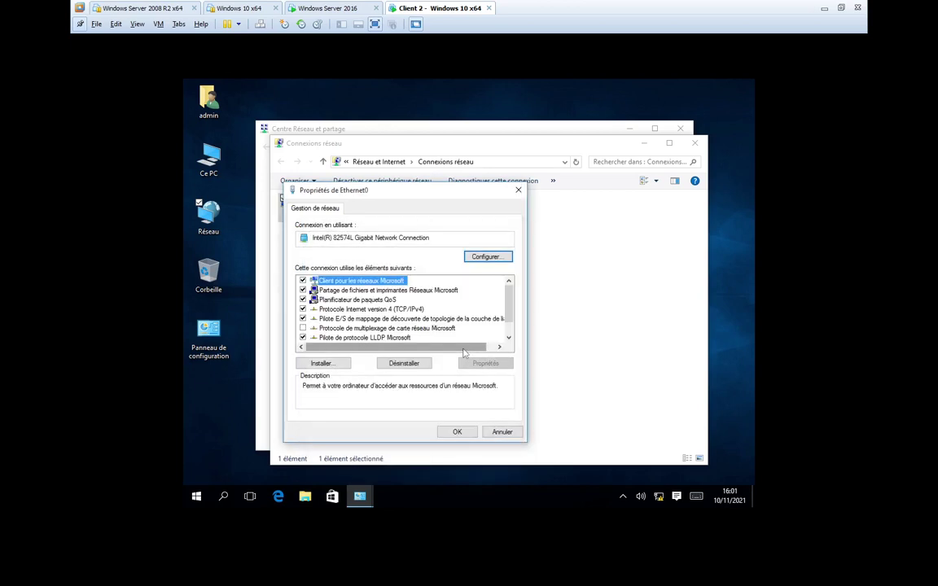
pyautogui.click(455, 433)
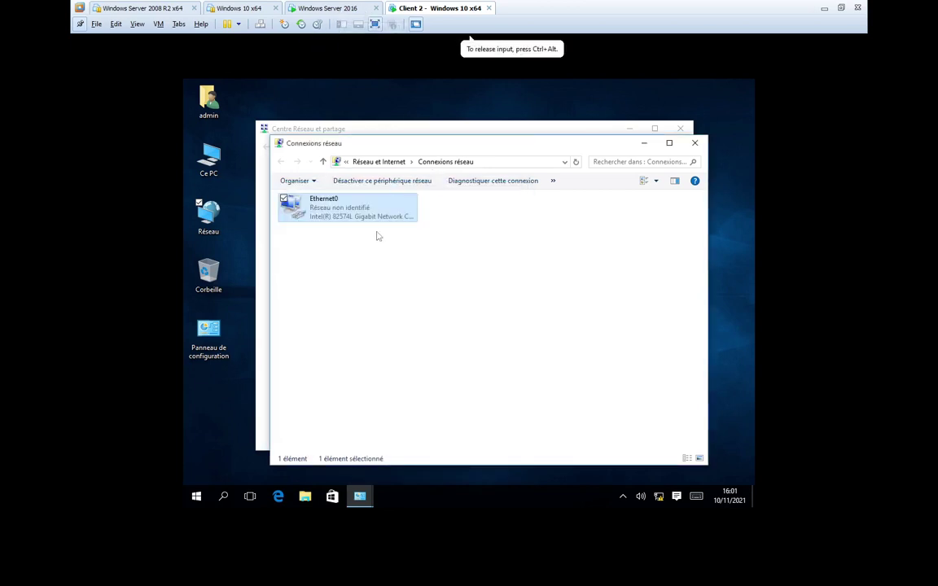
# - Change the computer name to CLT2 and set it as a member of domain fes.isga.ma
pyautogui.rightClick(188, 162)
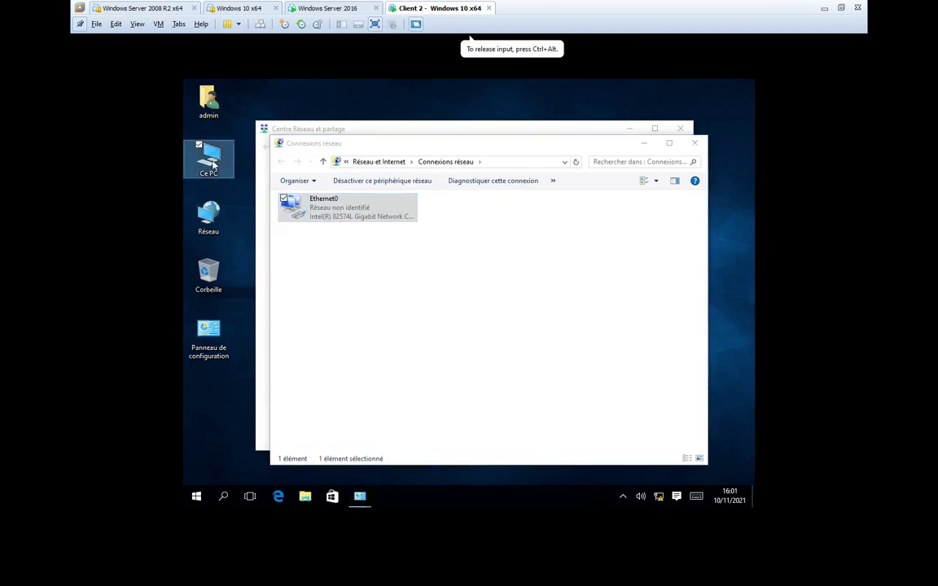
pyautogui.click(242, 291)
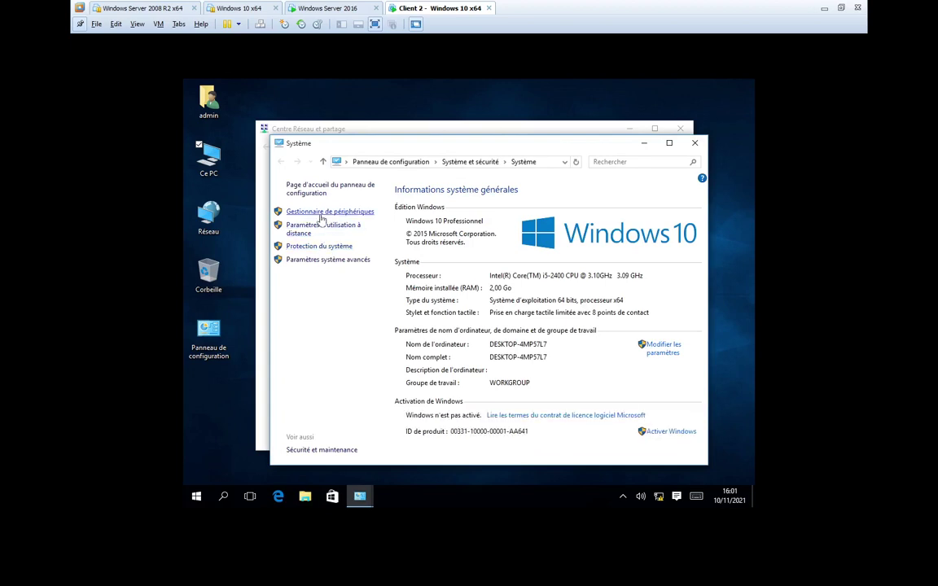
pyautogui.click(663, 347)
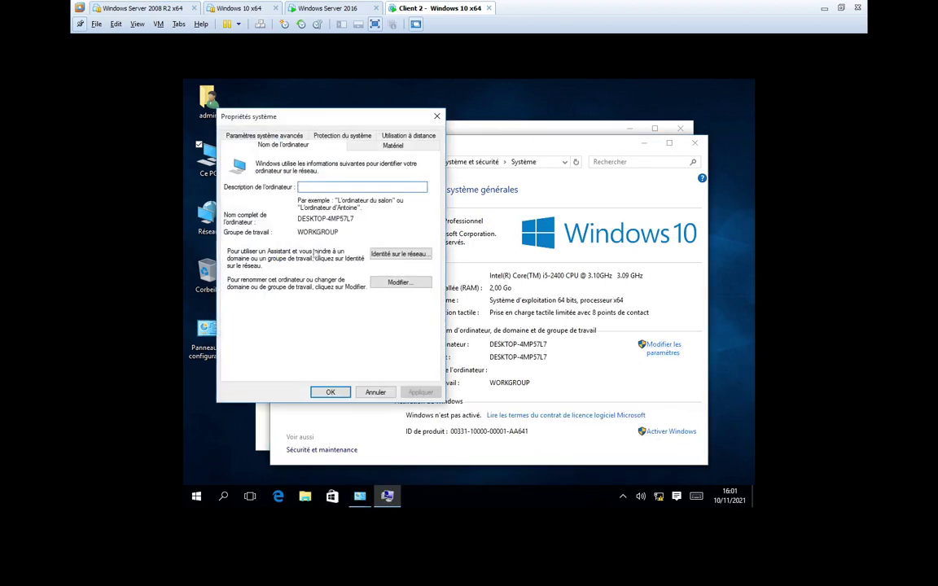
pyautogui.click(399, 282)
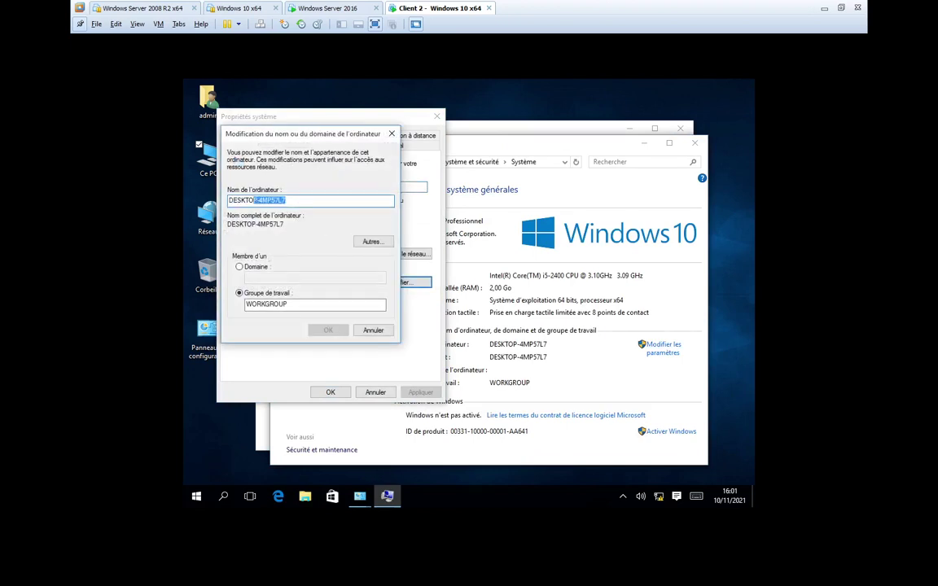
pyautogui.write('CLT')
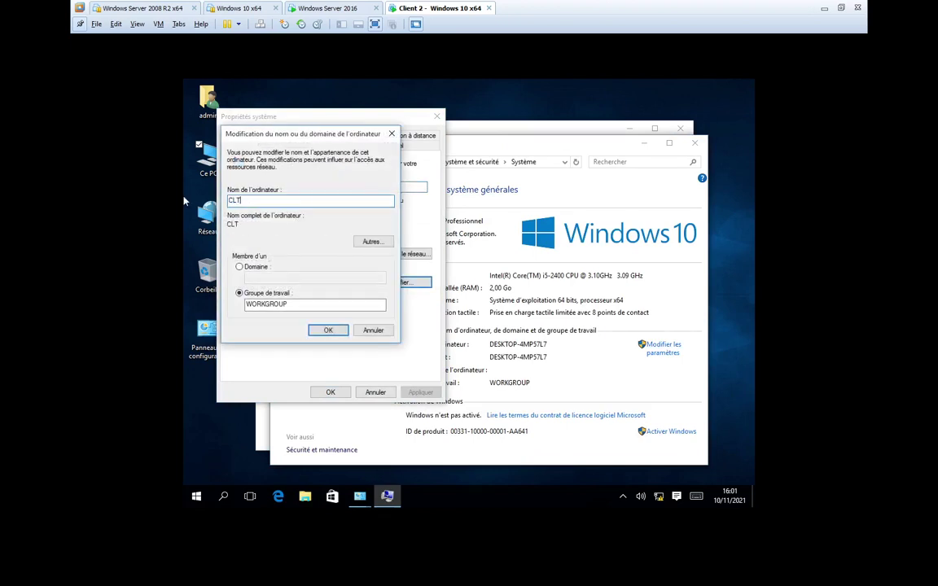
pyautogui.write('2')
pyautogui.click(238, 266)
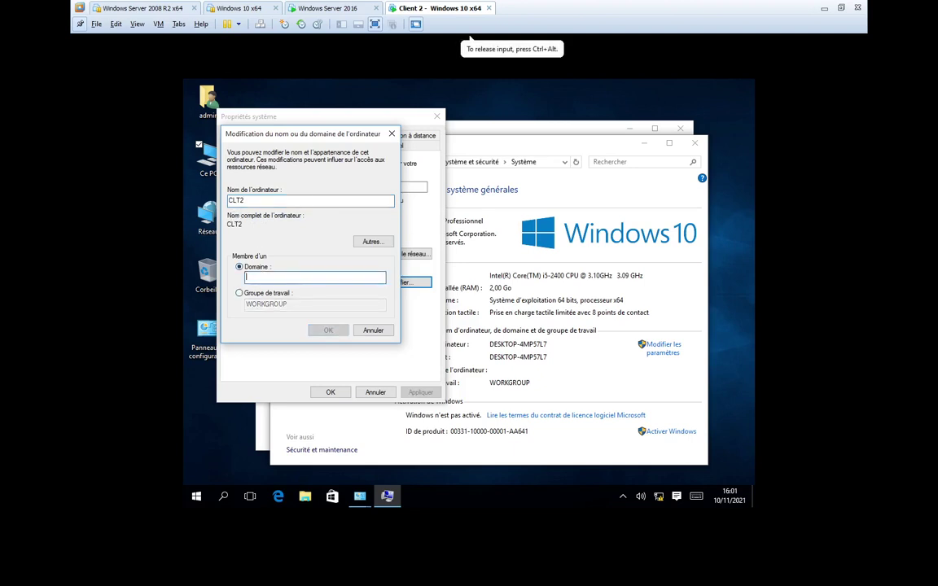
pyautogui.write('fes.i')
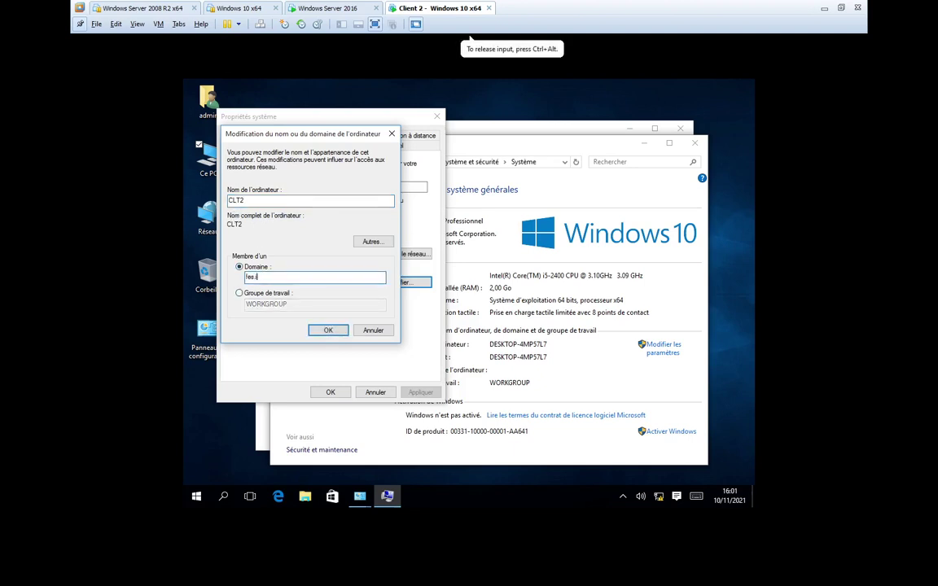
pyautogui.write('sga.ma')
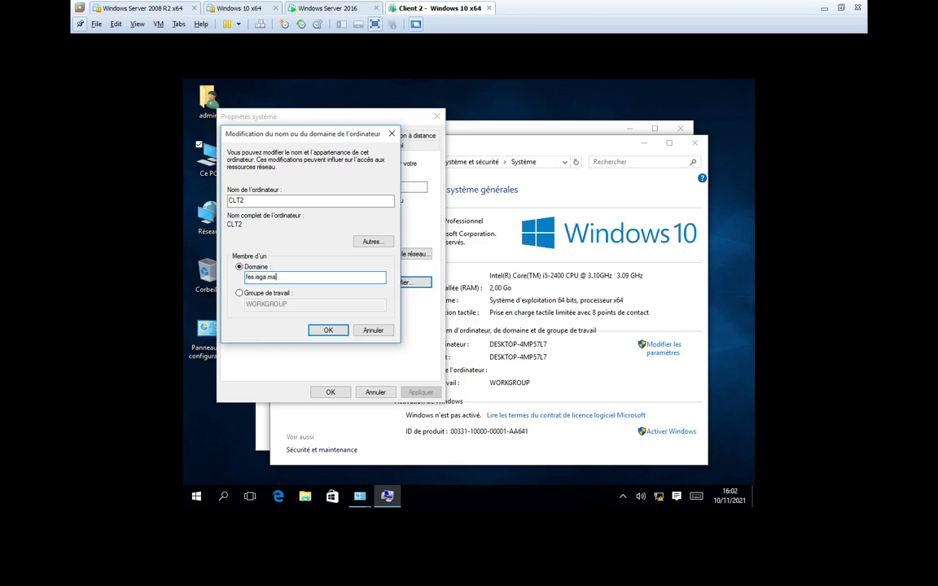
pyautogui.click(319, 331)
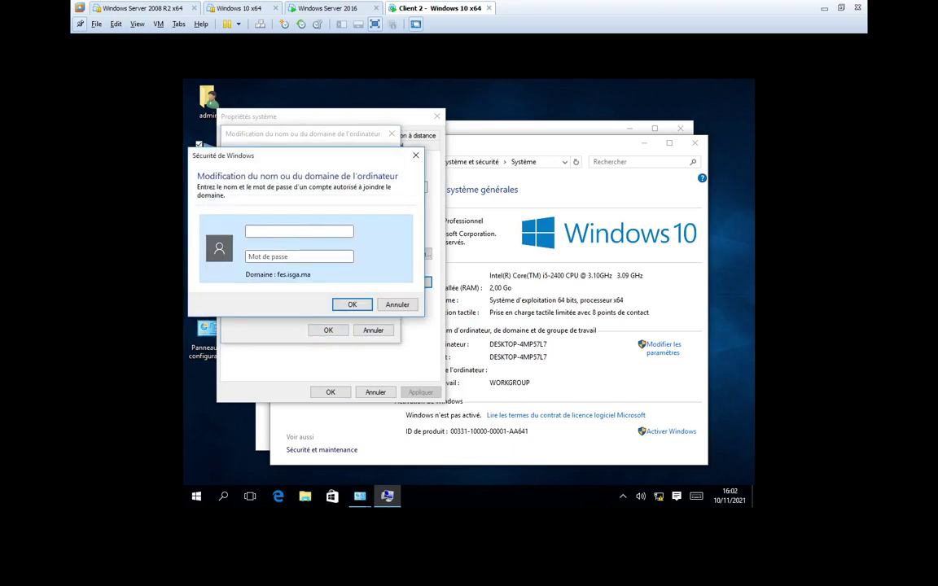
# - Authenticate the domain join with the user2 account and password, then accept the welcome and restart notices
pyautogui.write('user2@fes.isga.ma')
pyautogui.press('Tab')
pyautogui.write('P@ssw0rd')
pyautogui.press('Return')
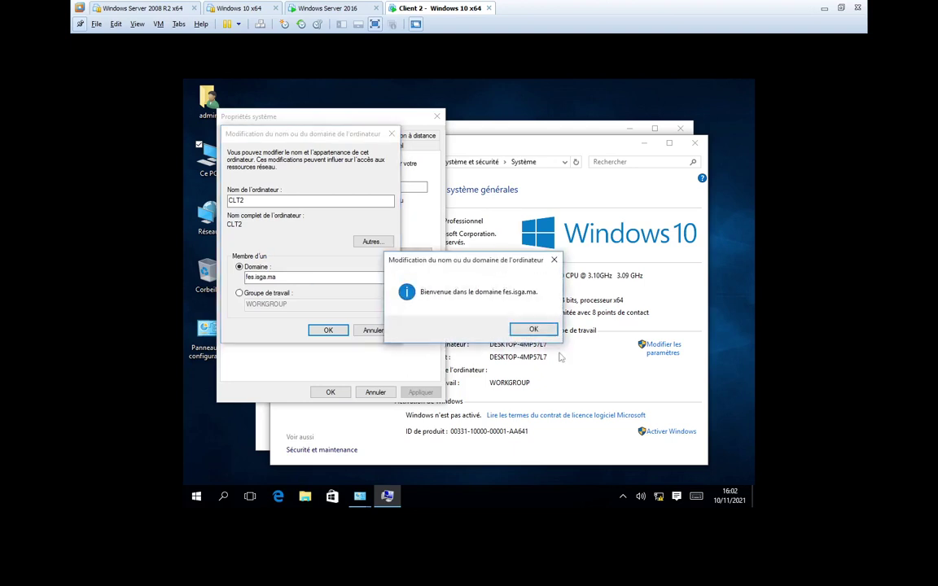
pyautogui.click(533, 329)
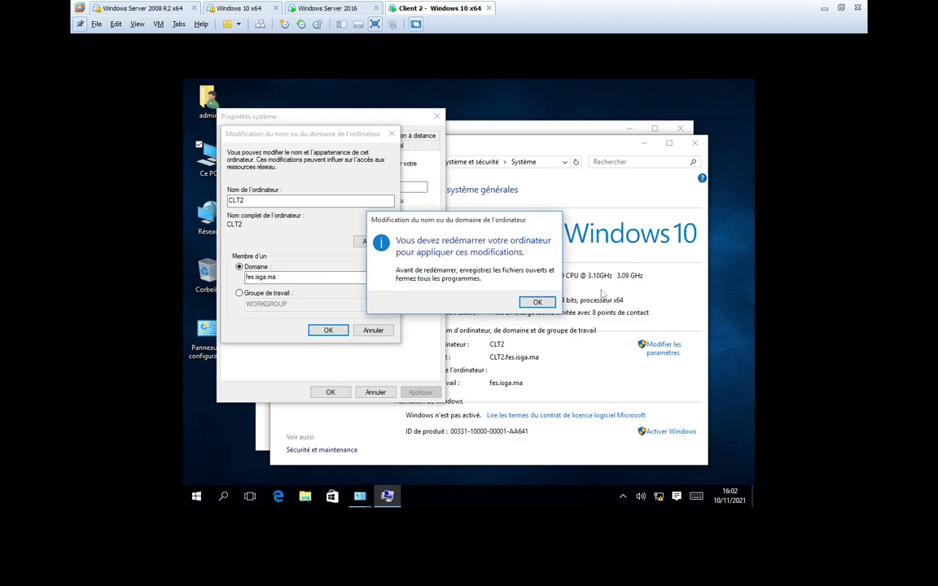
pyautogui.click(534, 301)
pyautogui.click(330, 392)
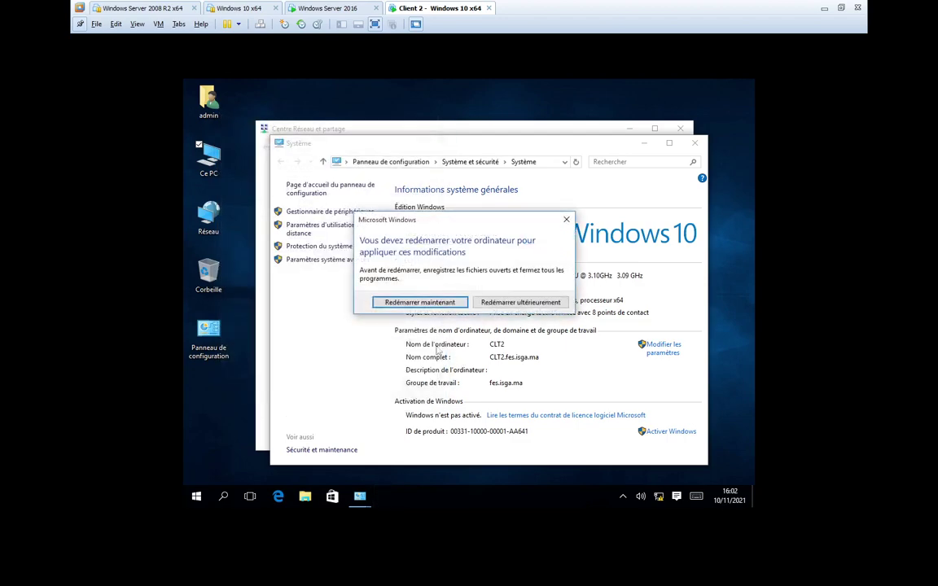
# - Restart the client immediately, then switch to the Windows Server 2016 machine
pyautogui.click(413, 304)
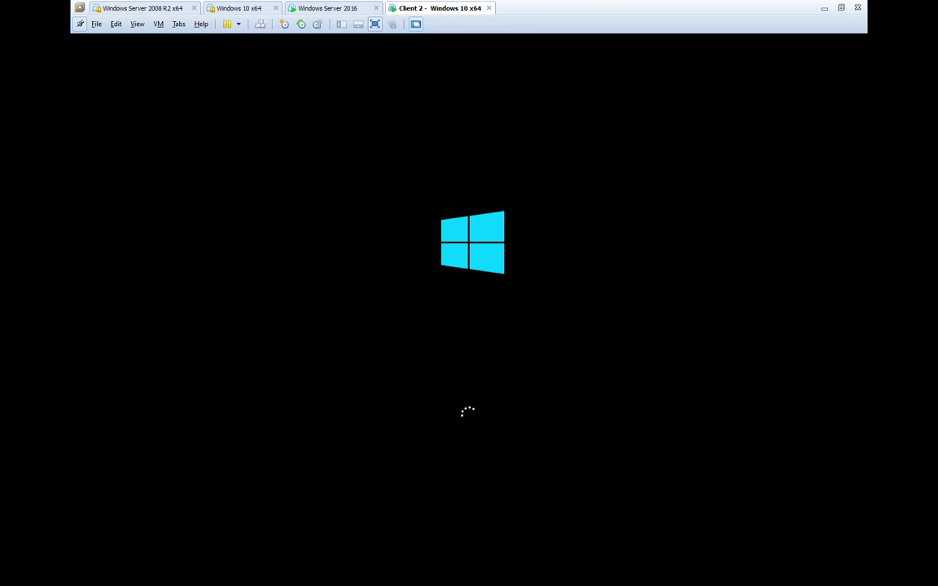
pyautogui.click(329, 8)
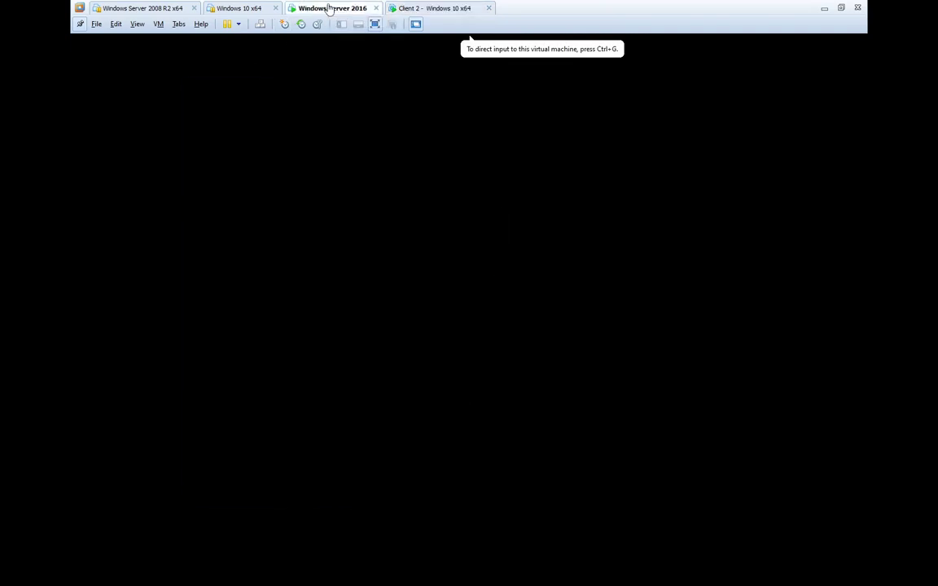
# - In Active Directory Users and Computers, browse the fes.isga.ma Computers and Users containers
pyautogui.click(424, 90)
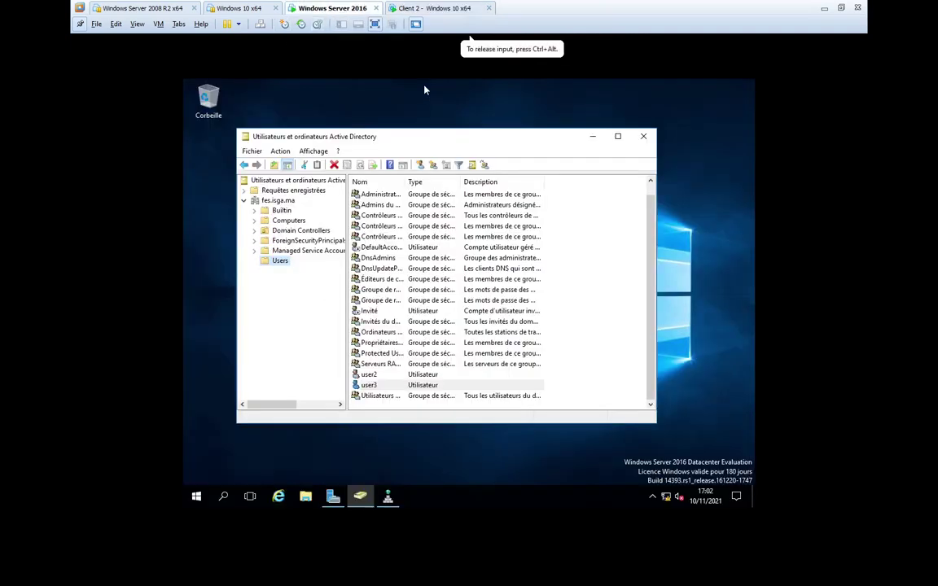
pyautogui.click(290, 220)
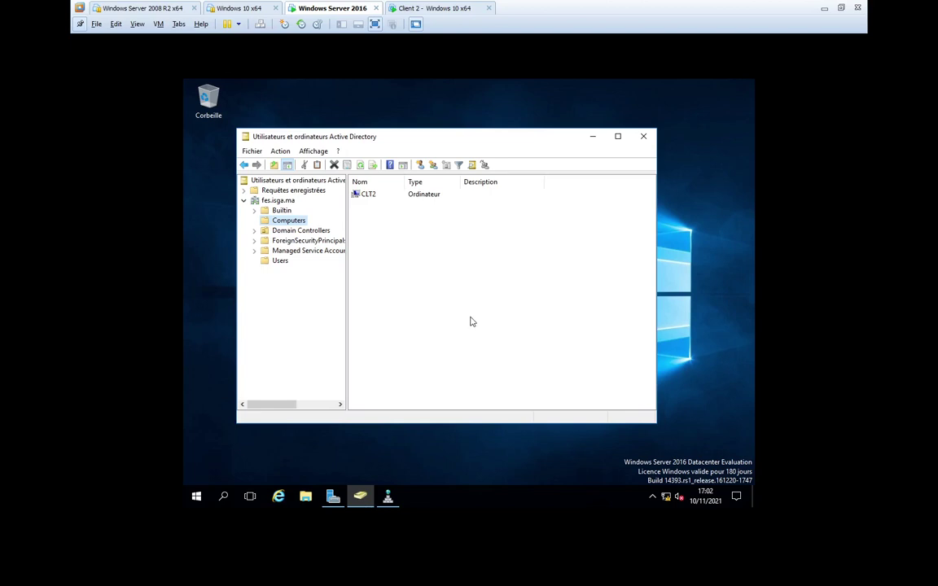
pyautogui.click(275, 262)
pyautogui.scroll(-1, 399, 342)
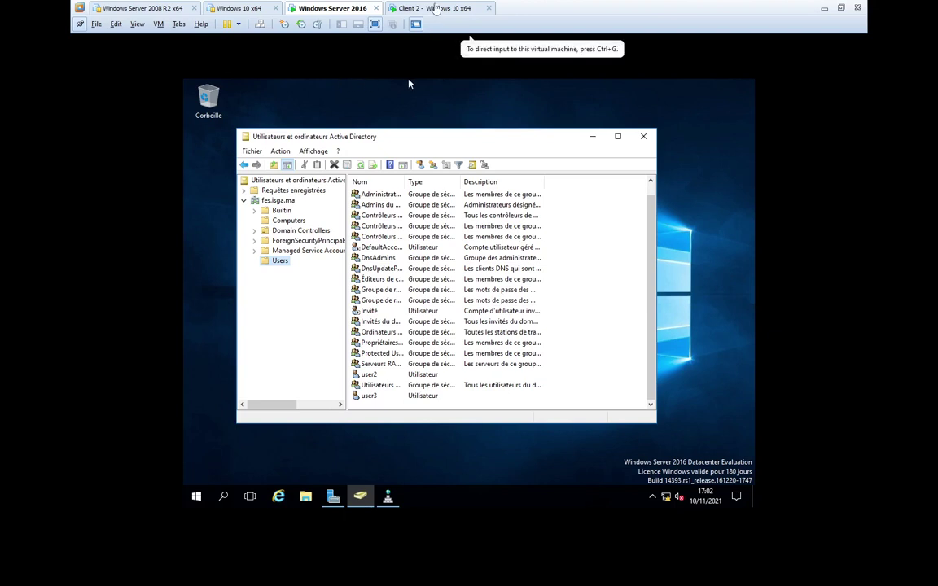
# - Show the Domain Controllers container listing DC2, then go to the Client 2 machine
pyautogui.click(435, 8)
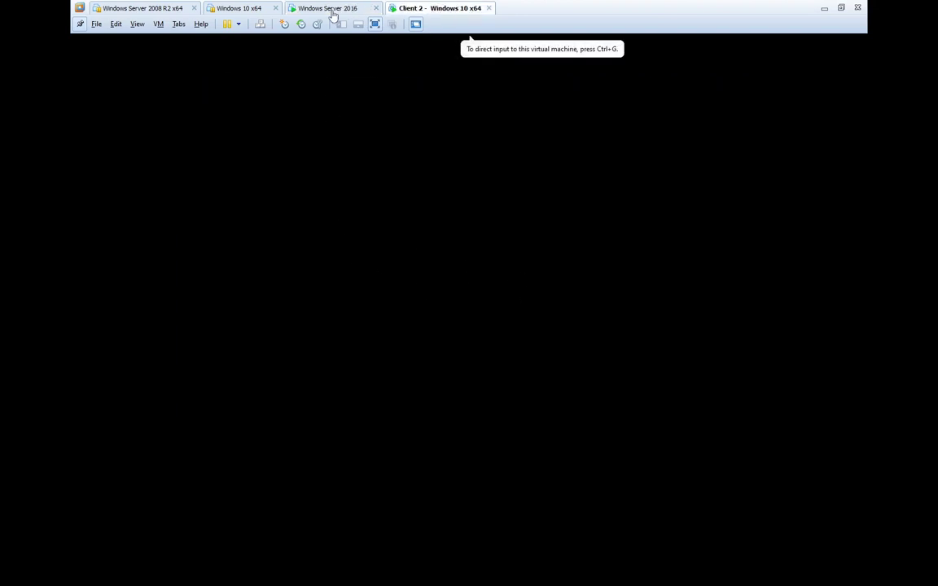
pyautogui.click(330, 9)
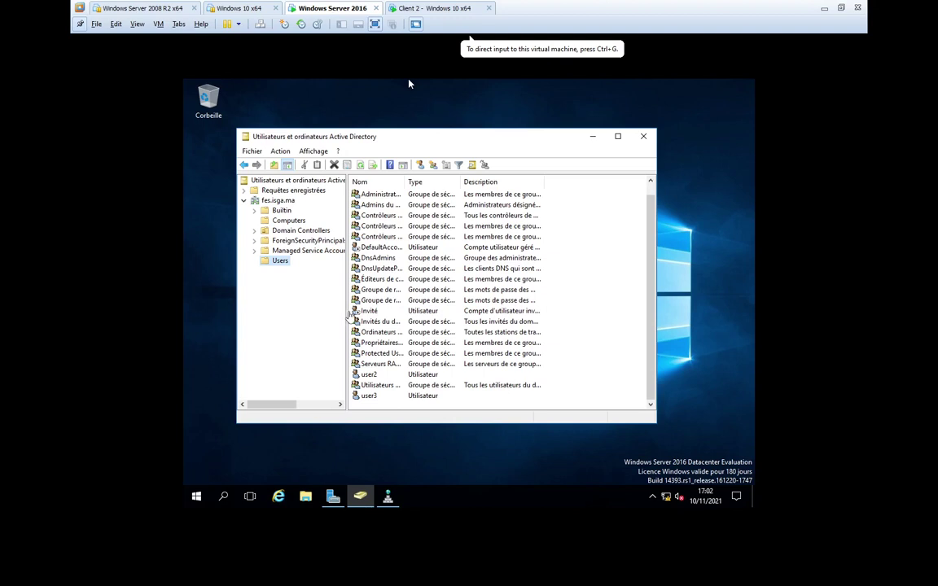
pyautogui.click(409, 84)
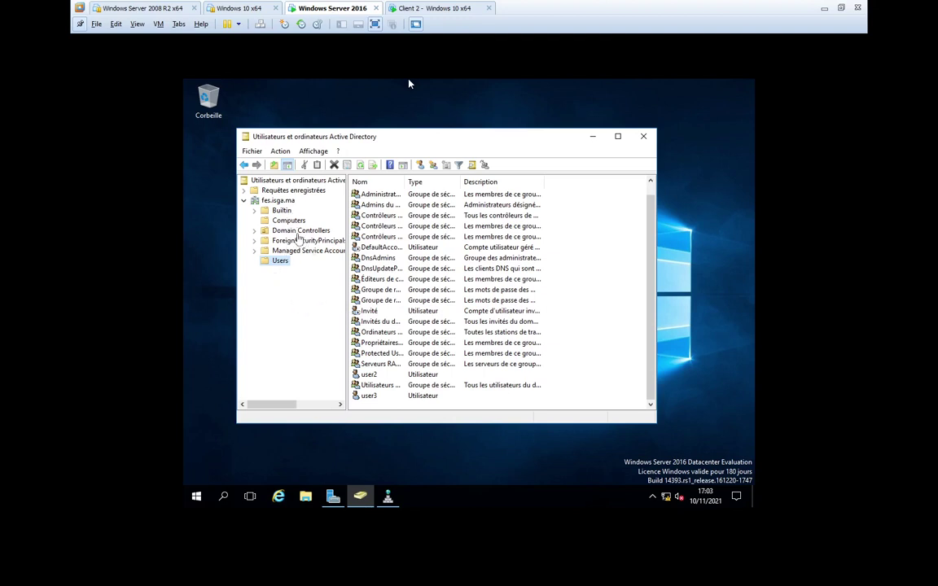
pyautogui.click(300, 231)
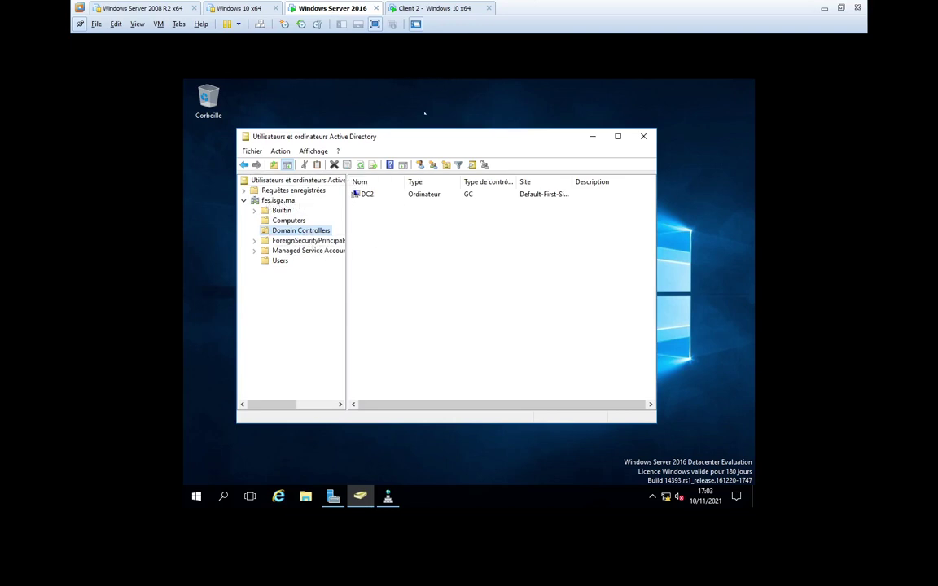
pyautogui.click(423, 10)
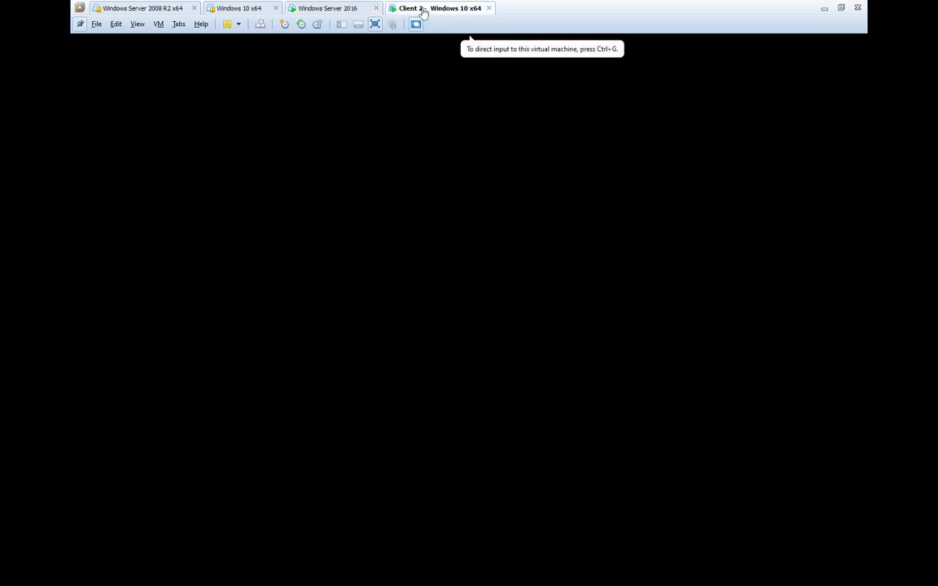
# - Wake the Client 2 console, switching between VM tabs until its Windows 10 lock screen appears
pyautogui.click(471, 275)
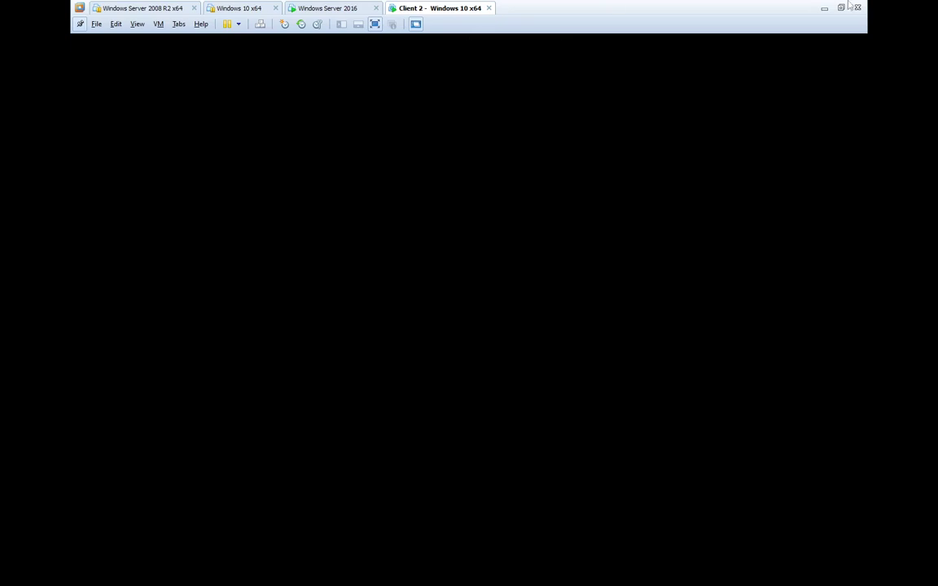
pyautogui.press('super')
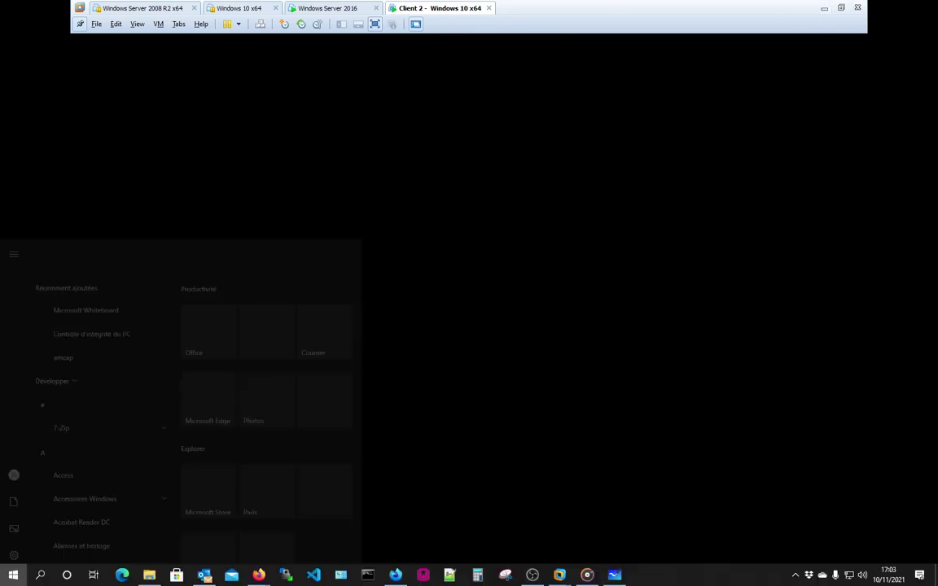
pyautogui.click(797, 576)
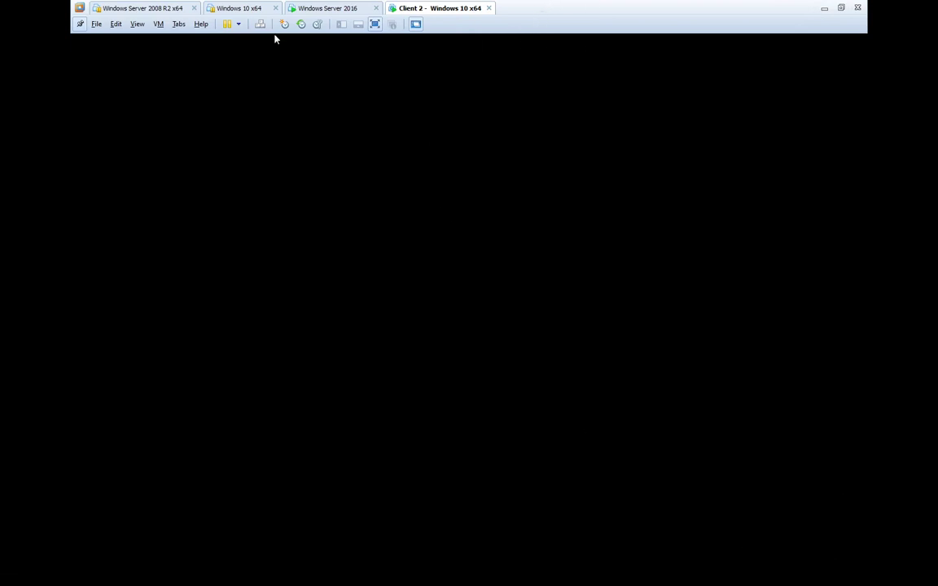
pyautogui.click(317, 8)
pyautogui.click(411, 10)
pyautogui.click(435, 239)
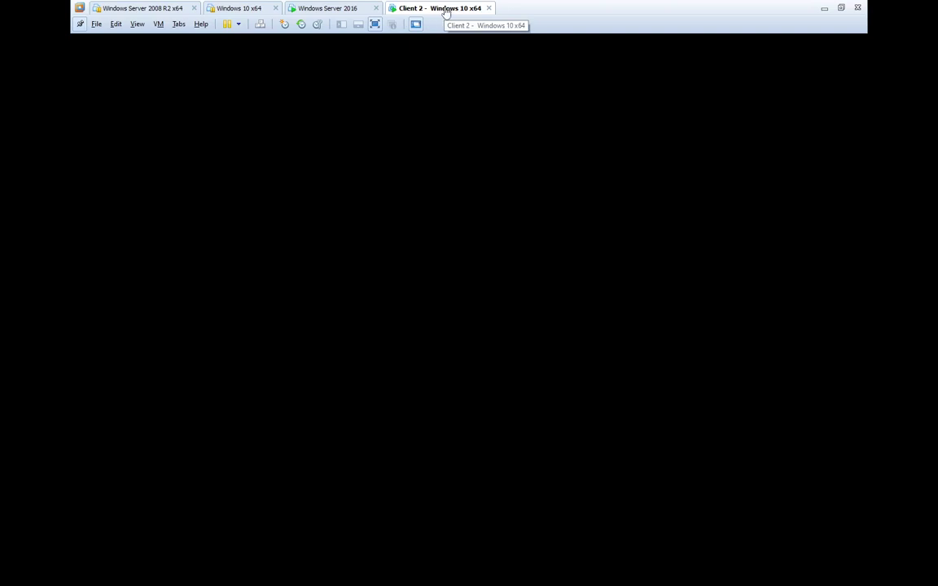
pyautogui.click(271, 47)
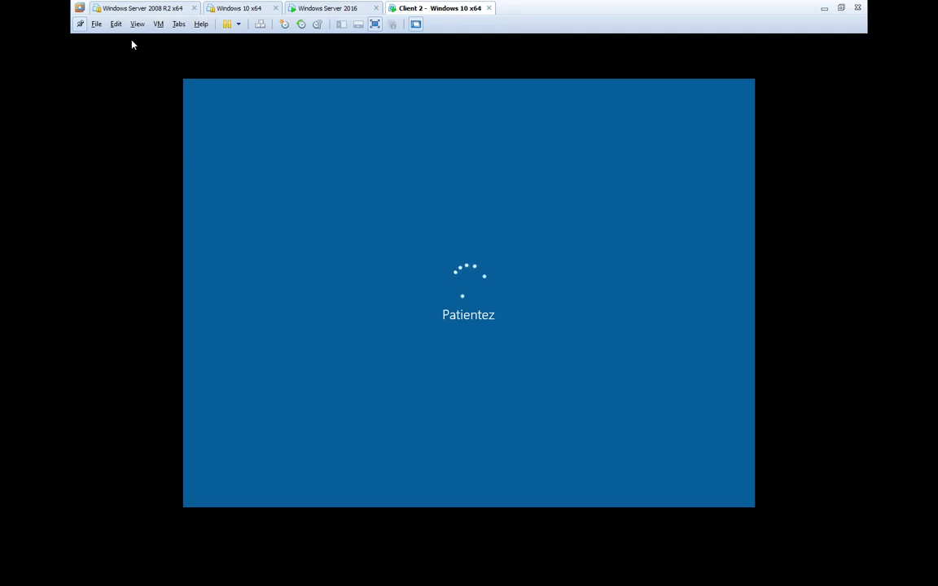
pyautogui.click(318, 10)
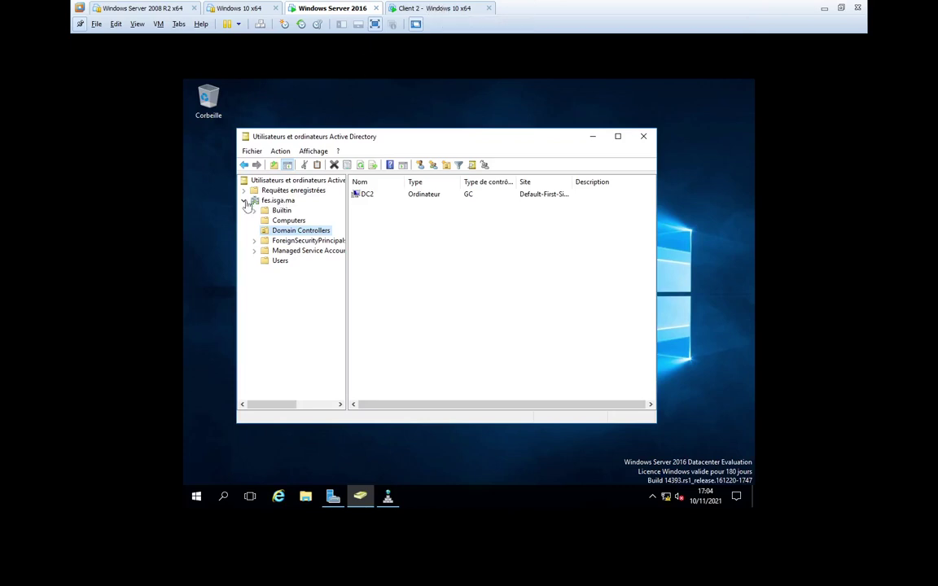
pyautogui.click(421, 202)
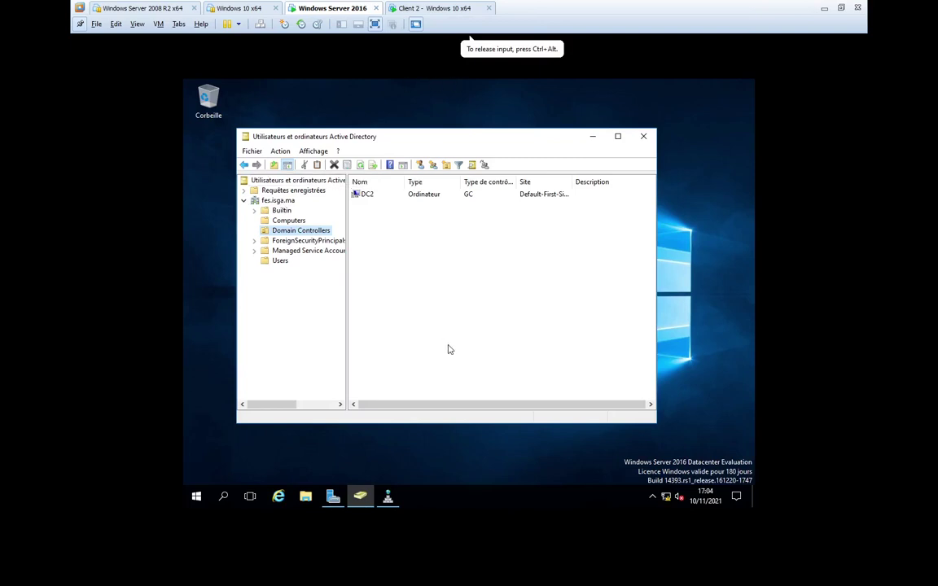
pyautogui.click(399, 8)
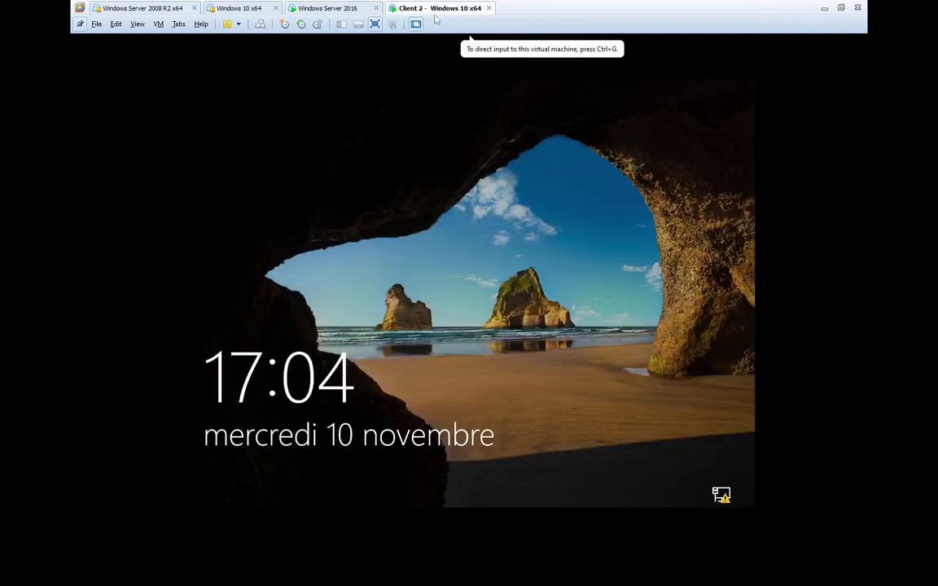
# - Sign in to Client 2 as 'Other user' with the user2 fes.isga.ma account and its password
pyautogui.click(442, 355)
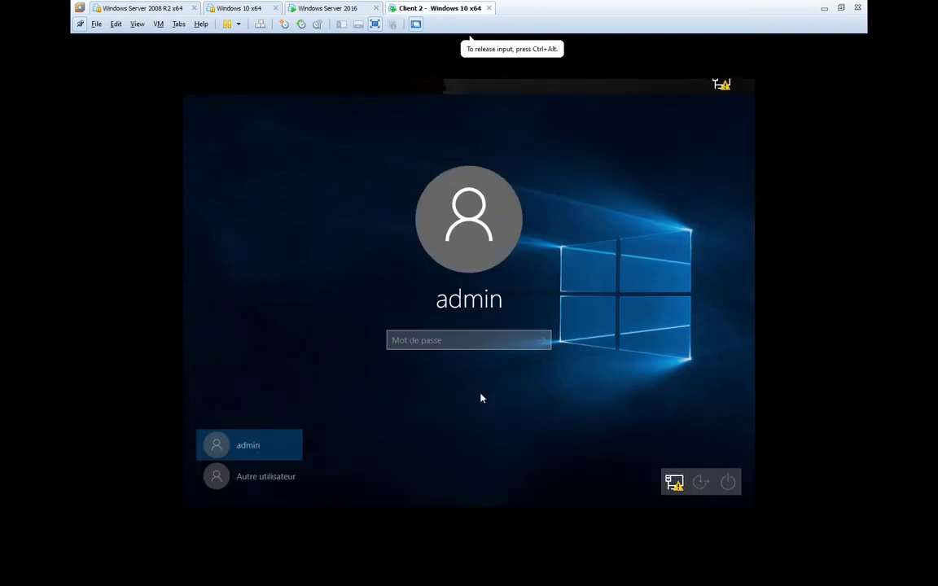
pyautogui.click(281, 481)
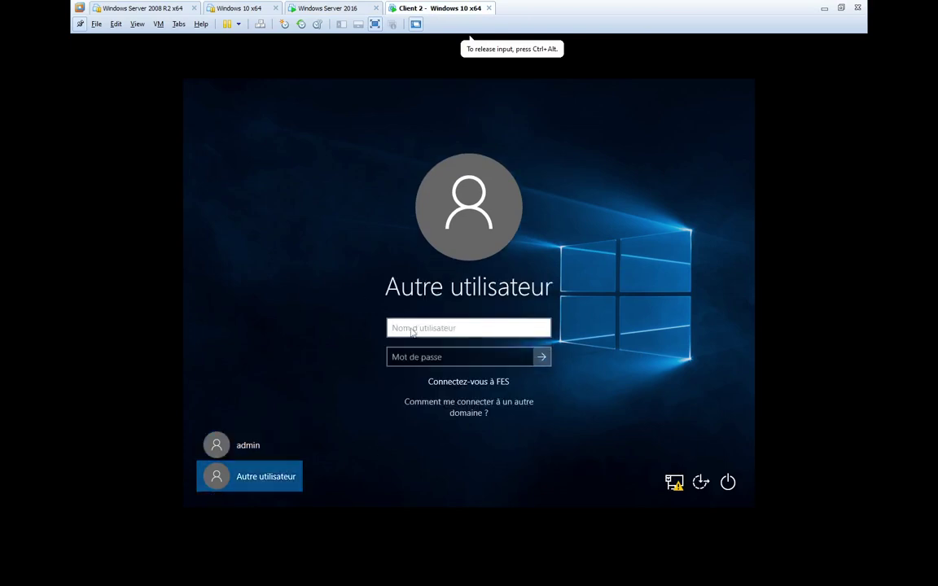
pyautogui.write('user')
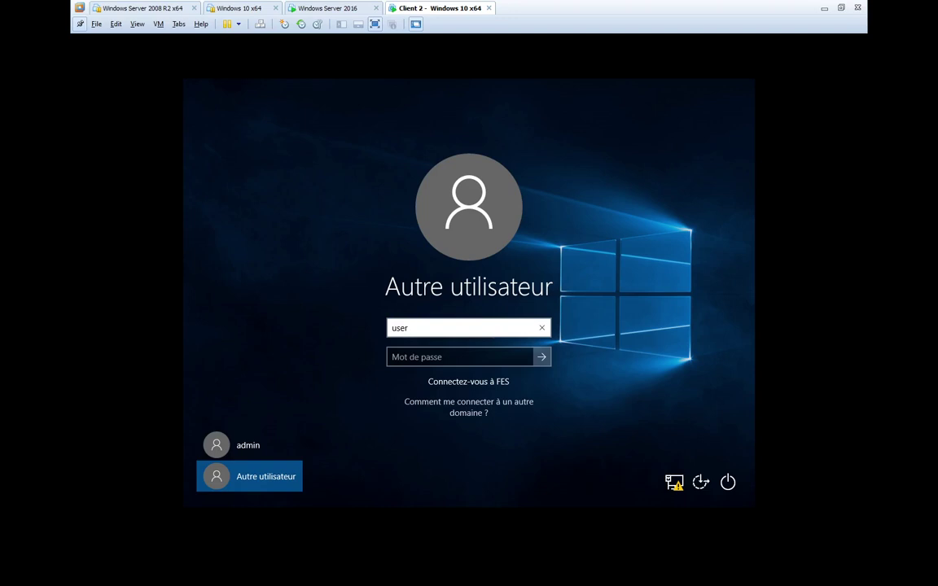
pyautogui.write('2@fes.isga.')
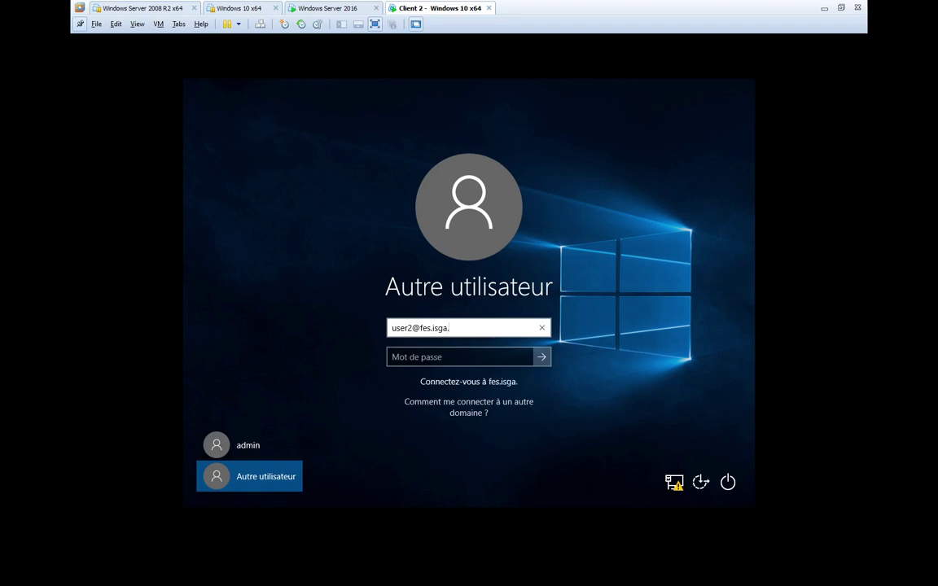
pyautogui.write('ma')
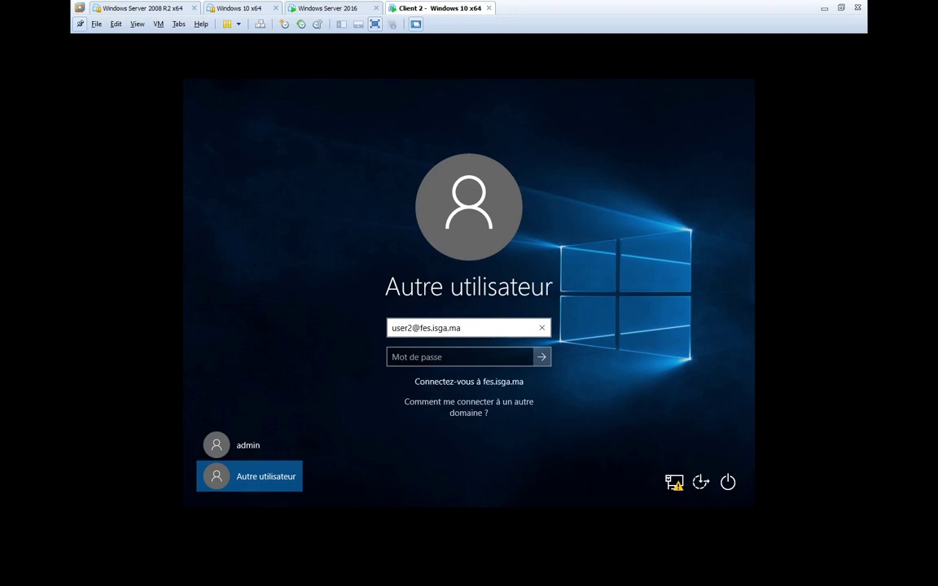
pyautogui.click(460, 356)
pyautogui.write('•••')
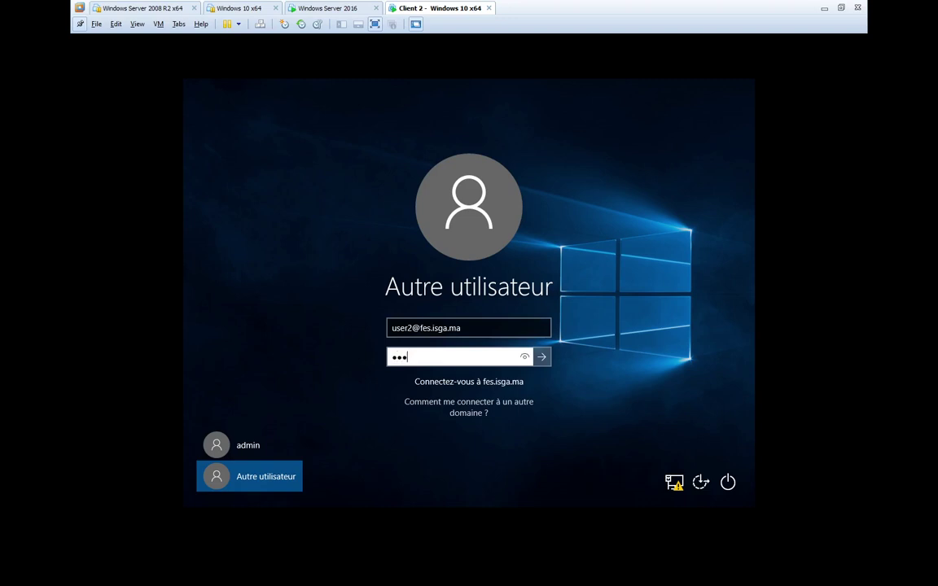
pyautogui.write('•••••')
pyautogui.press('Return')
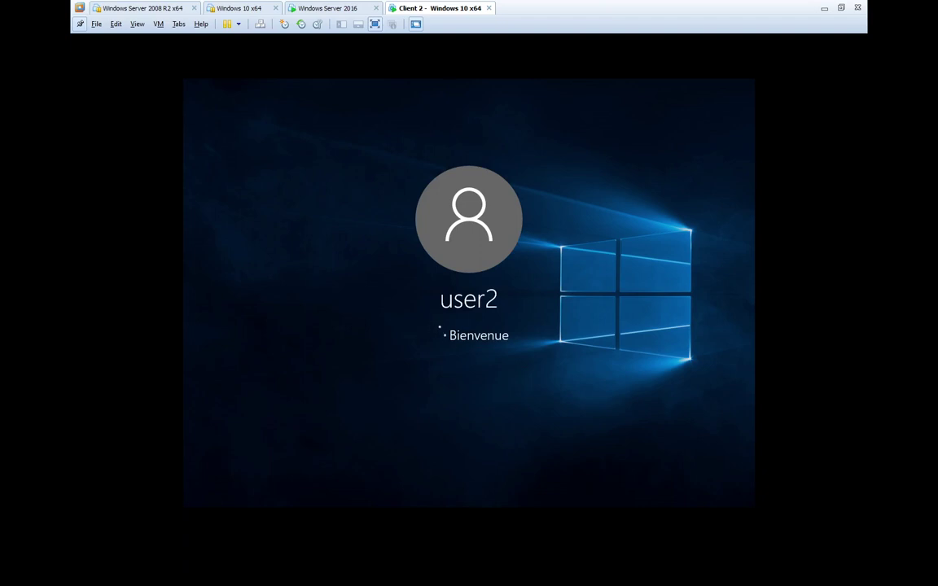
pyautogui.hotkey('ctrl', 'alt')
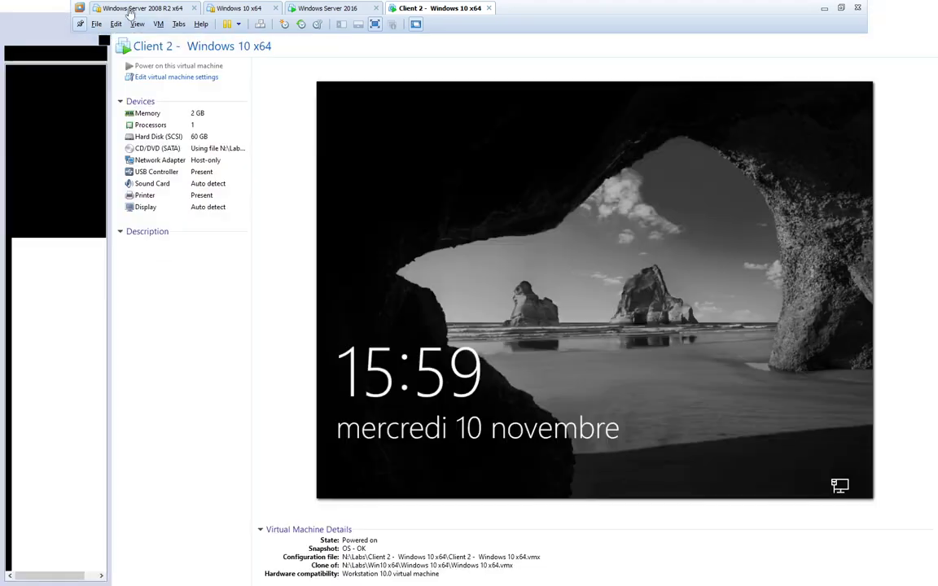
# - Resume the suspended Windows Server 2008 R2 VM, accept the removable devices notice, and return to Client 2
pyautogui.click(130, 11)
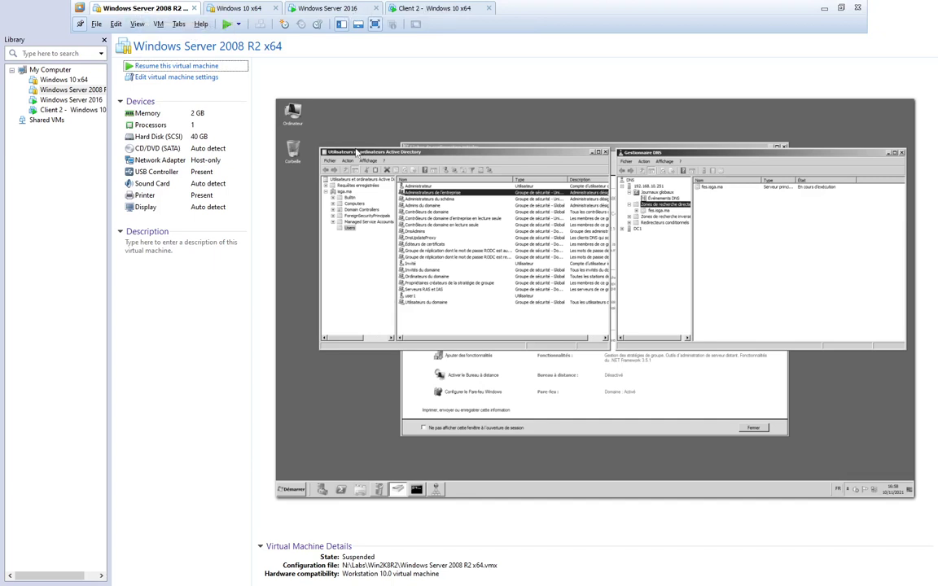
pyautogui.click(202, 68)
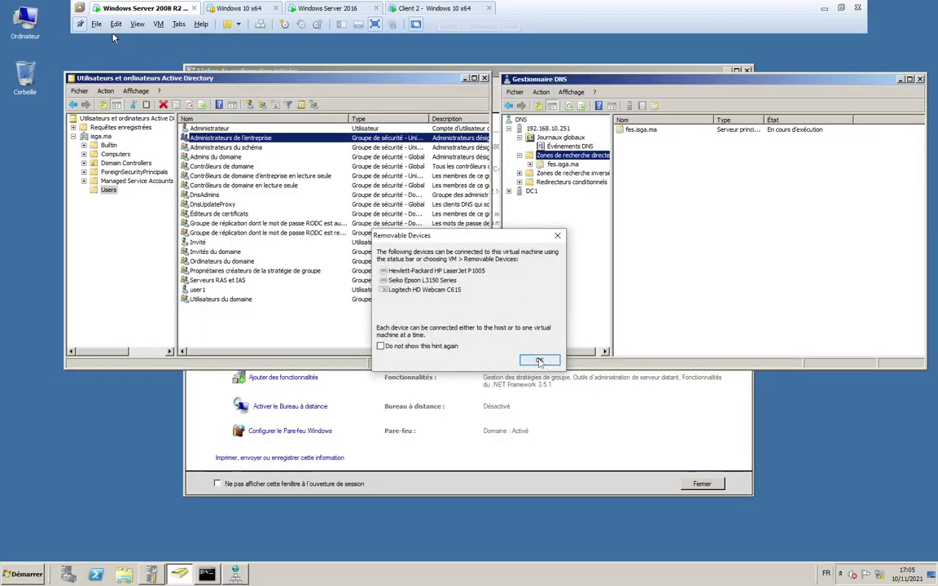
pyautogui.click(539, 360)
pyautogui.click(424, 8)
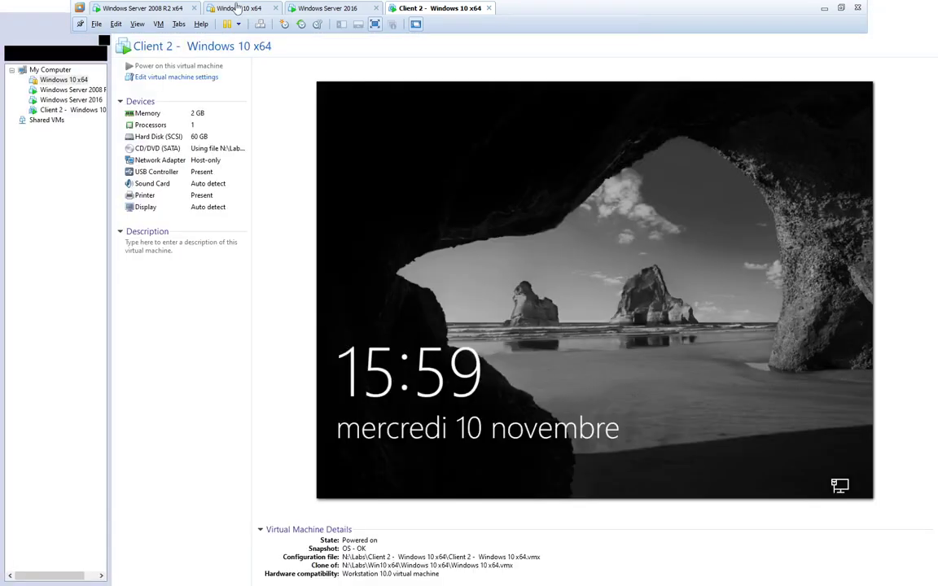
pyautogui.click(238, 8)
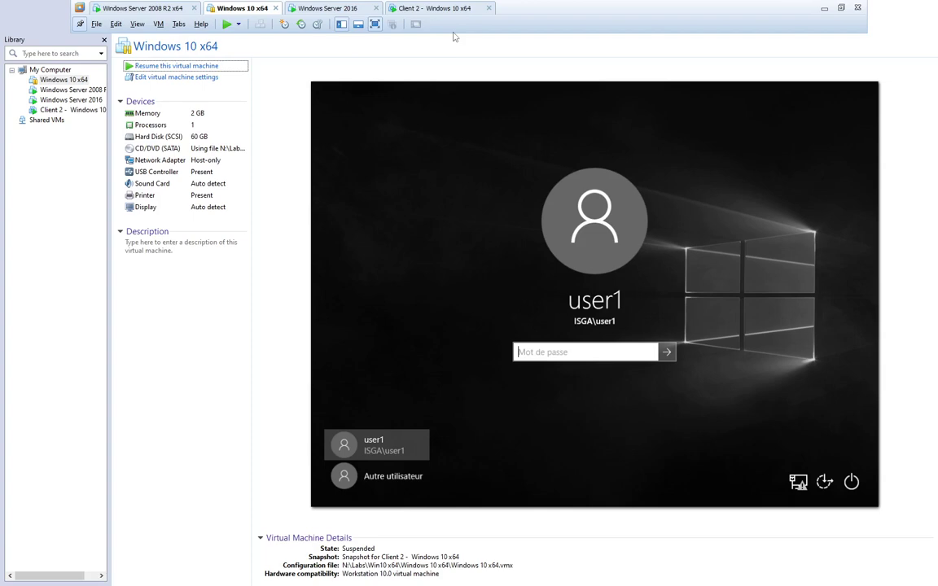
pyautogui.click(440, 10)
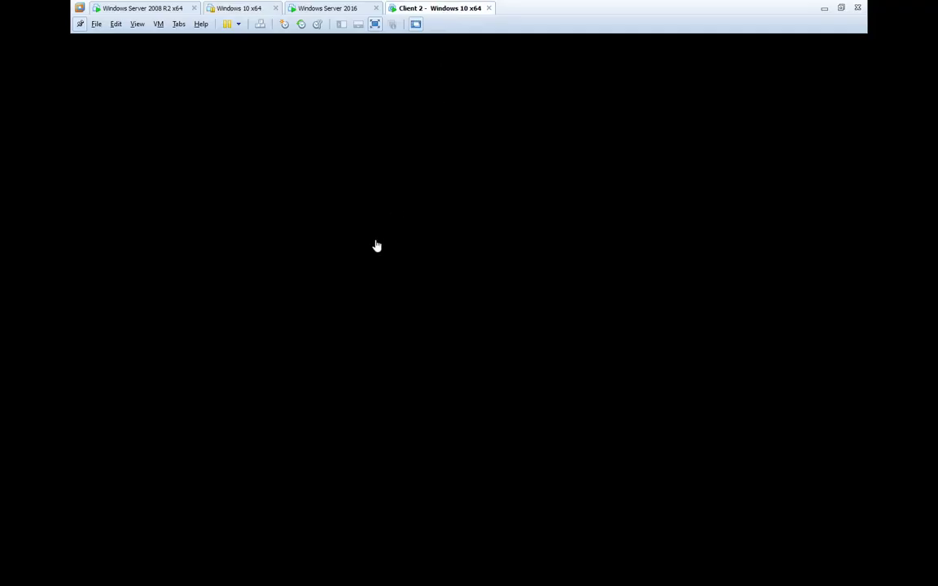
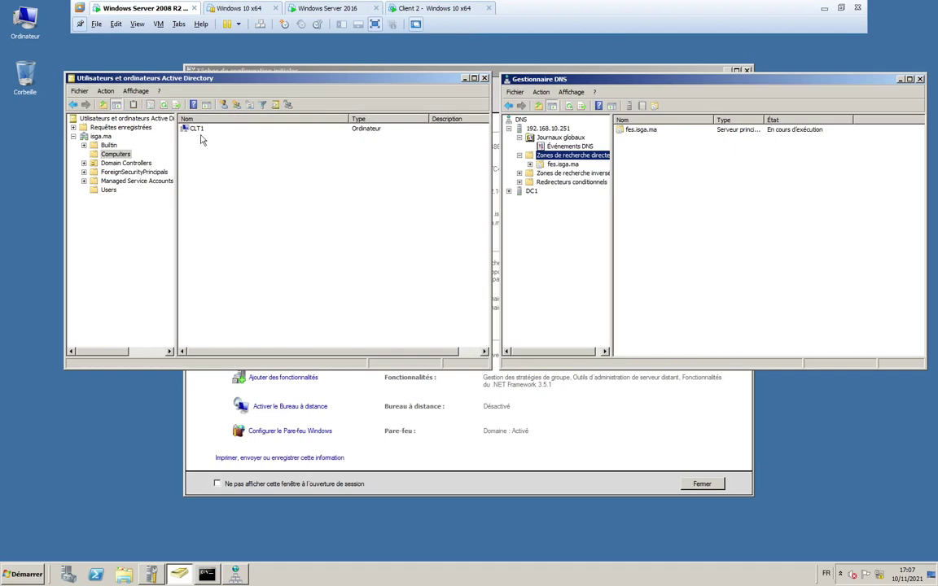
# - Review the Domain Controllers of isga.ma and fes.isga.ma in ADUC, then switch to Client 2
pyautogui.click(124, 164)
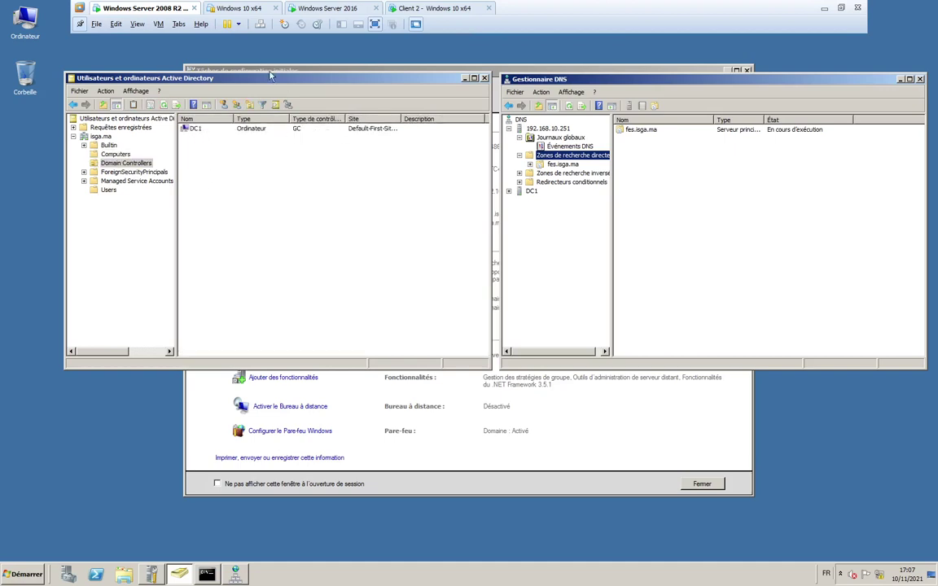
pyautogui.click(317, 9)
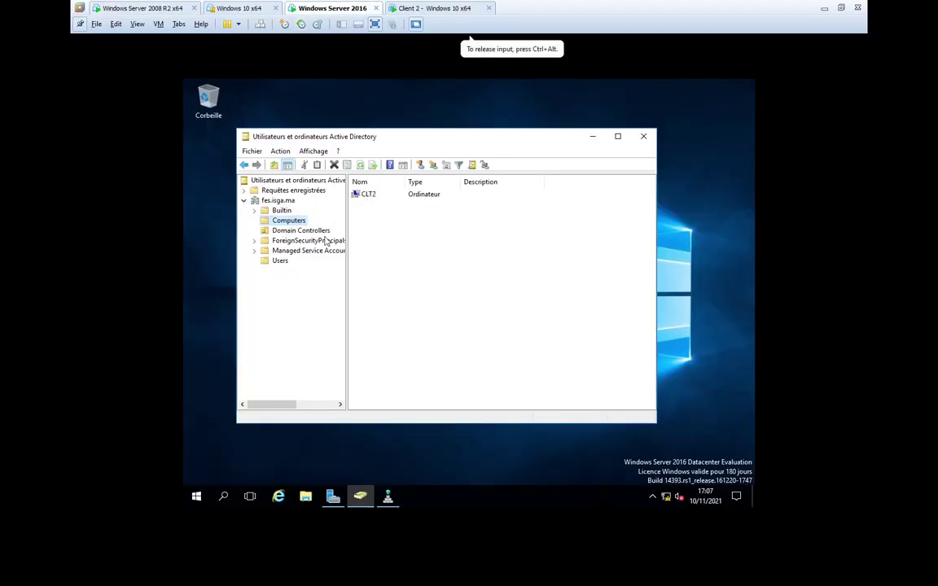
pyautogui.click(316, 231)
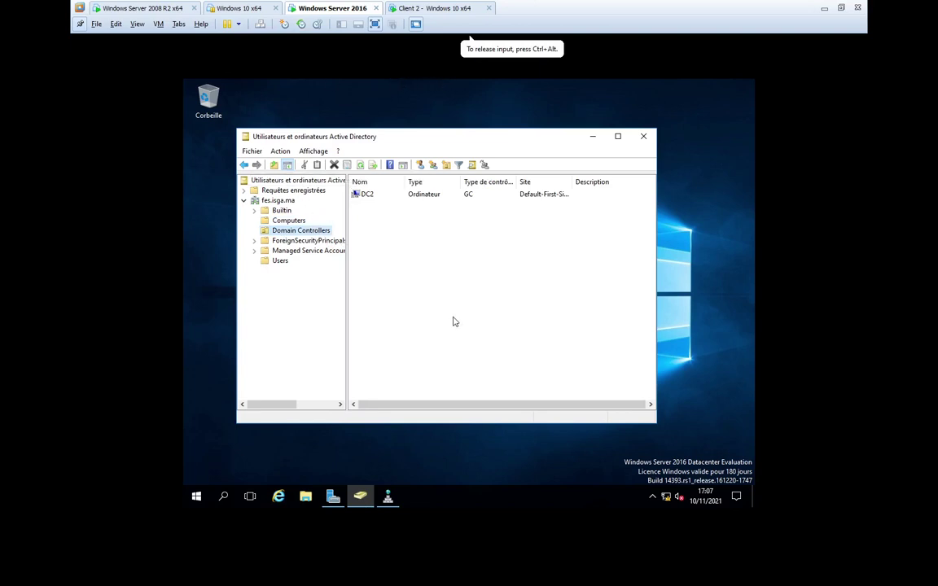
pyautogui.hotkey('ctrl', 'alt')
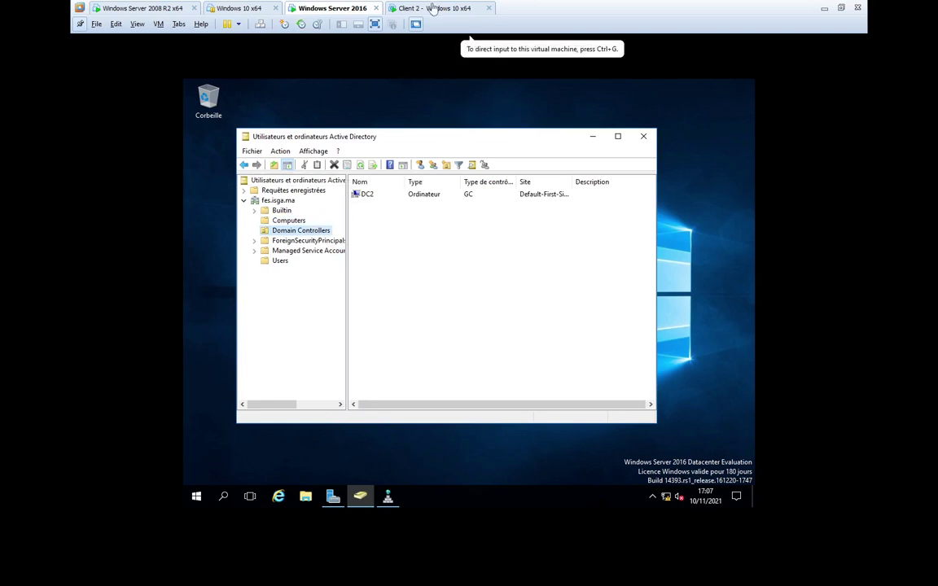
pyautogui.click(392, 8)
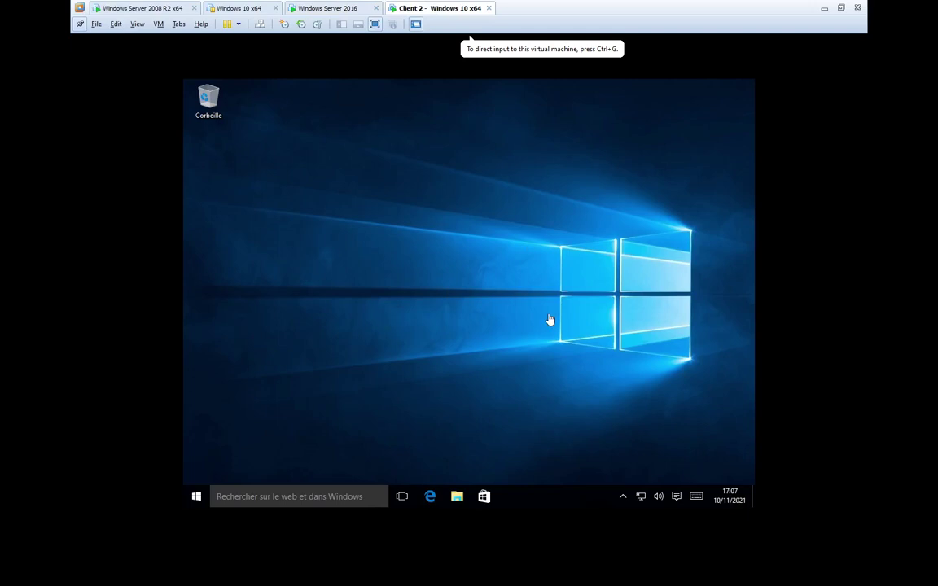
# - On Client 2, choose 'Changer de compte' from the signed-in user's Start menu options
pyautogui.click(447, 151)
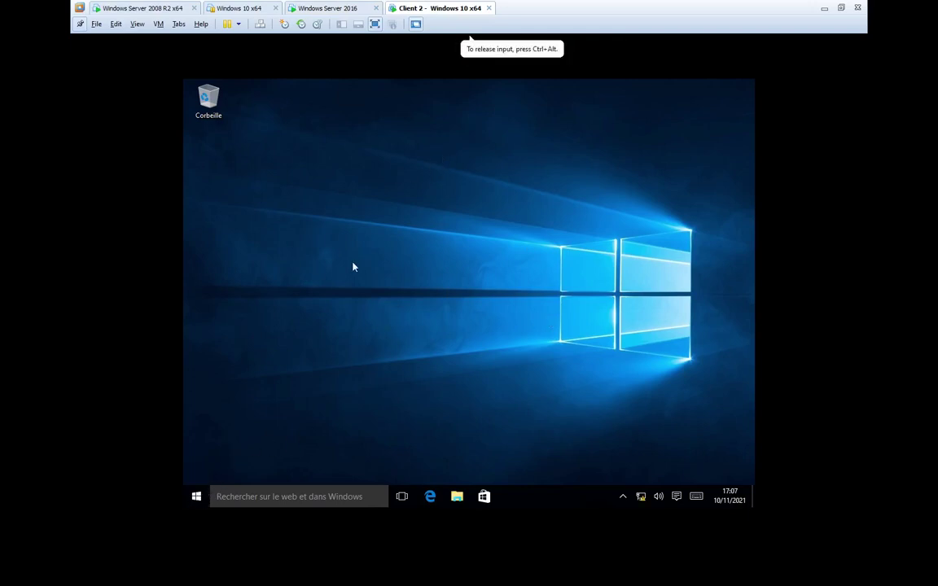
pyautogui.click(196, 497)
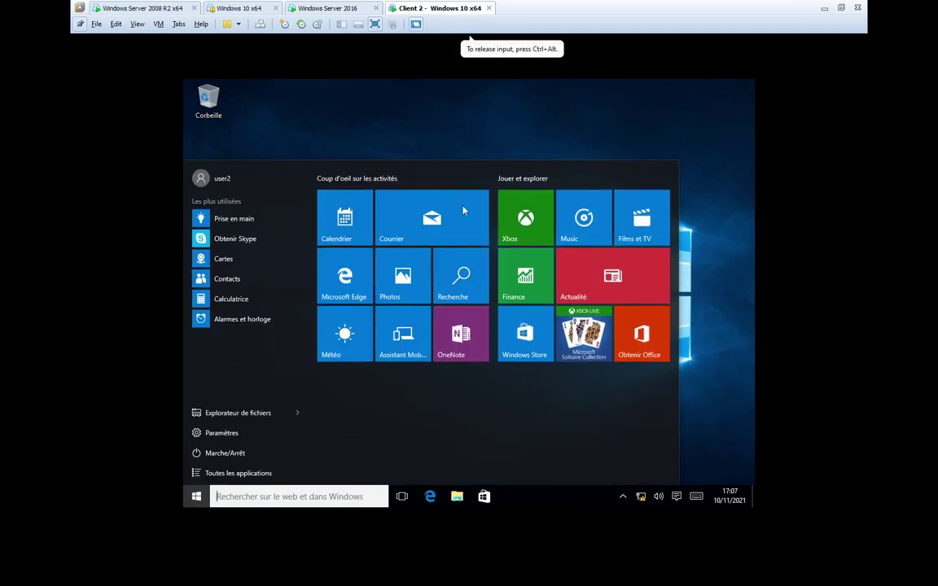
pyautogui.click(260, 148)
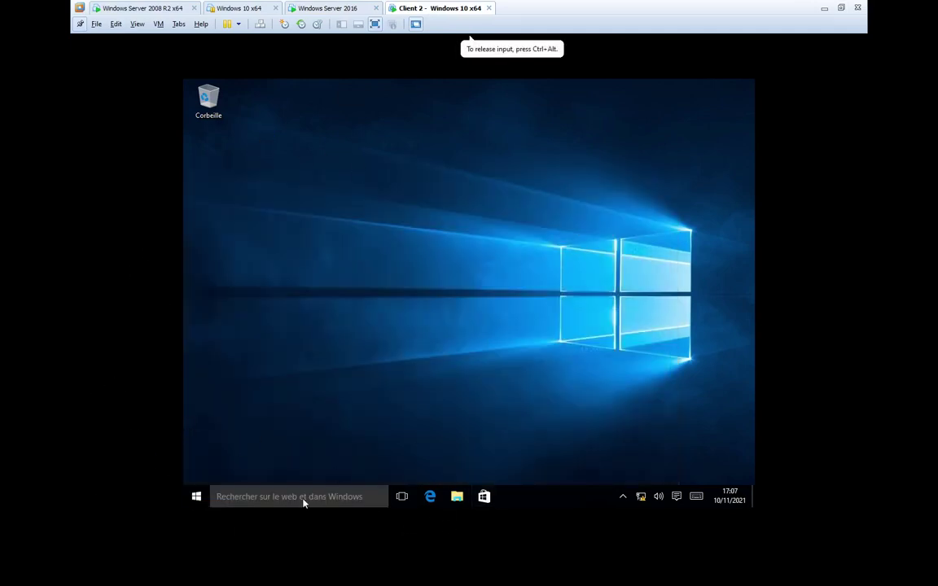
pyautogui.click(195, 496)
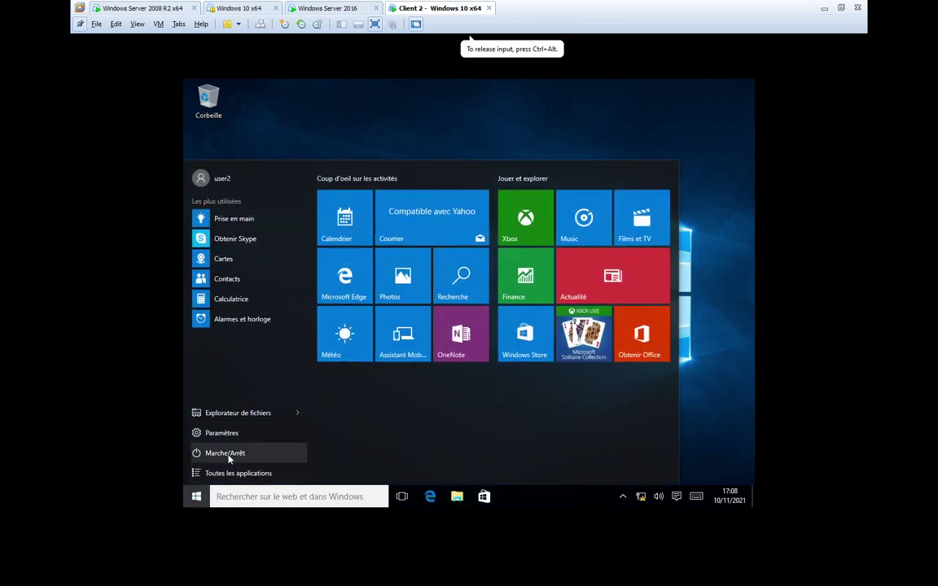
pyautogui.click(220, 181)
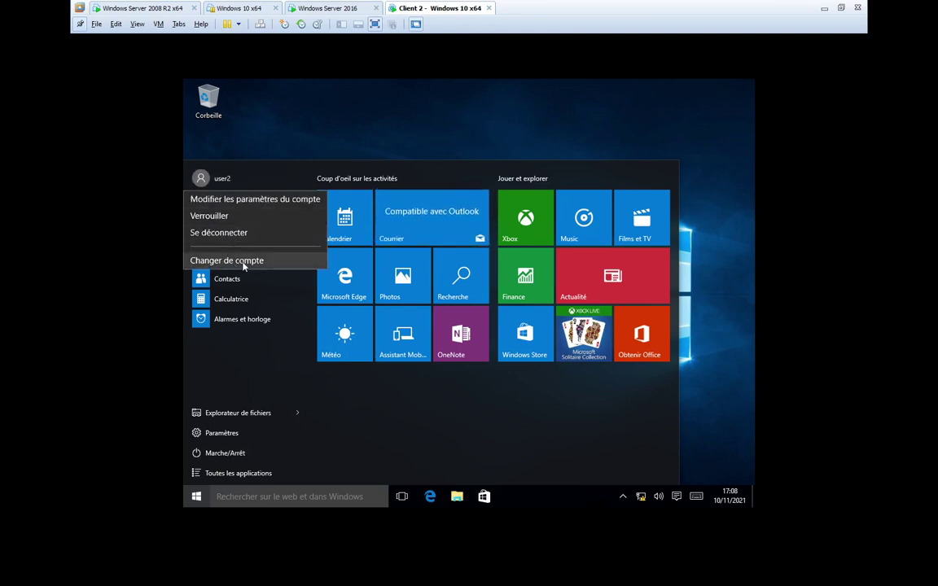
pyautogui.click(243, 264)
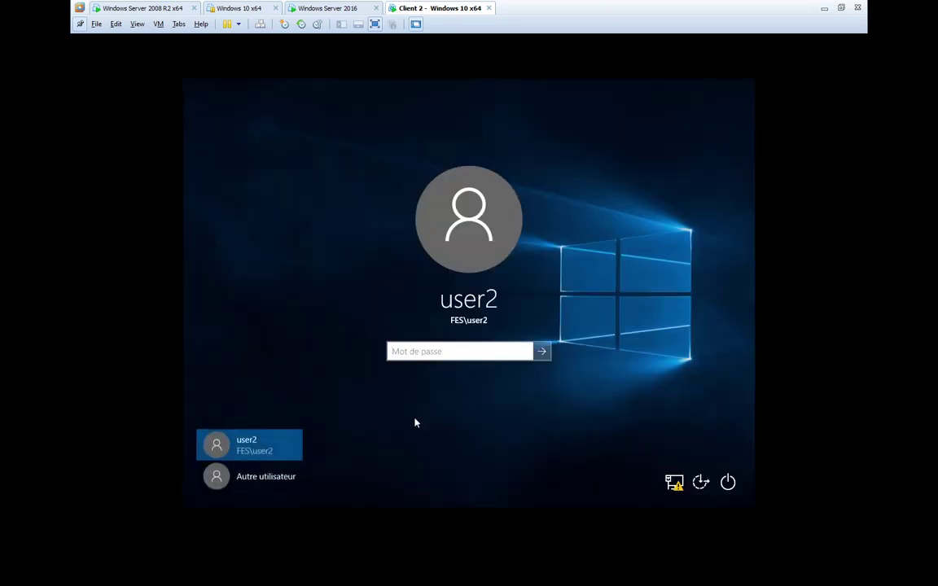
pyautogui.click(279, 479)
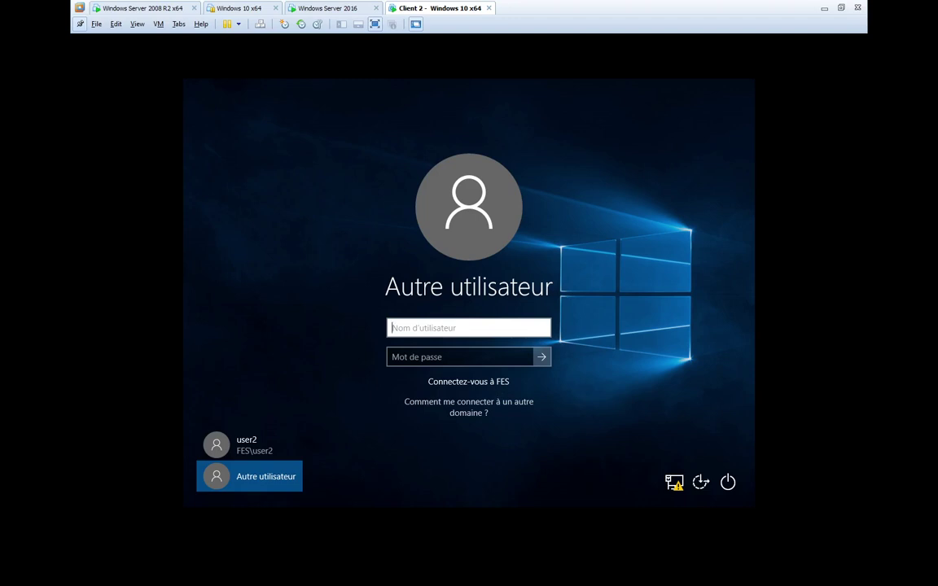
pyautogui.write('user1@')
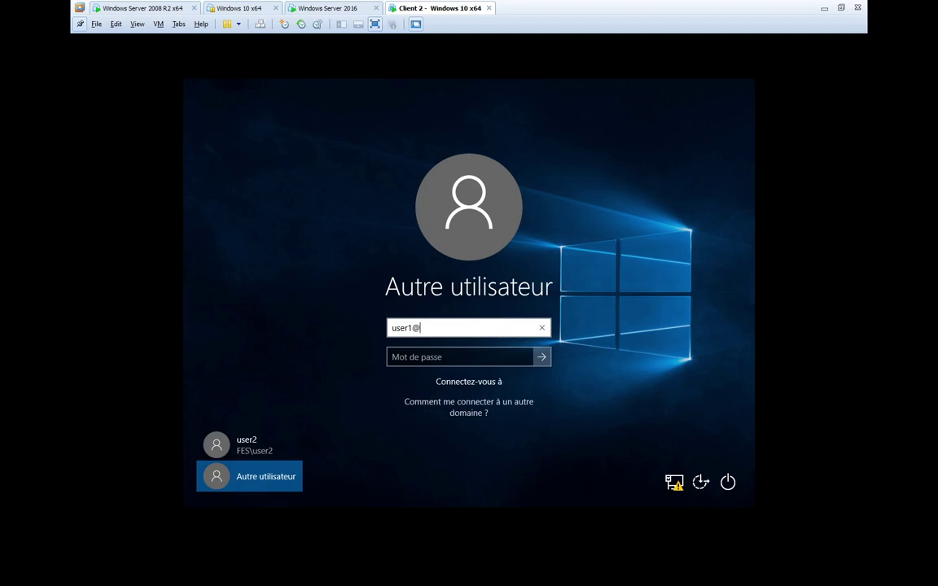
pyautogui.write('isga.ma')
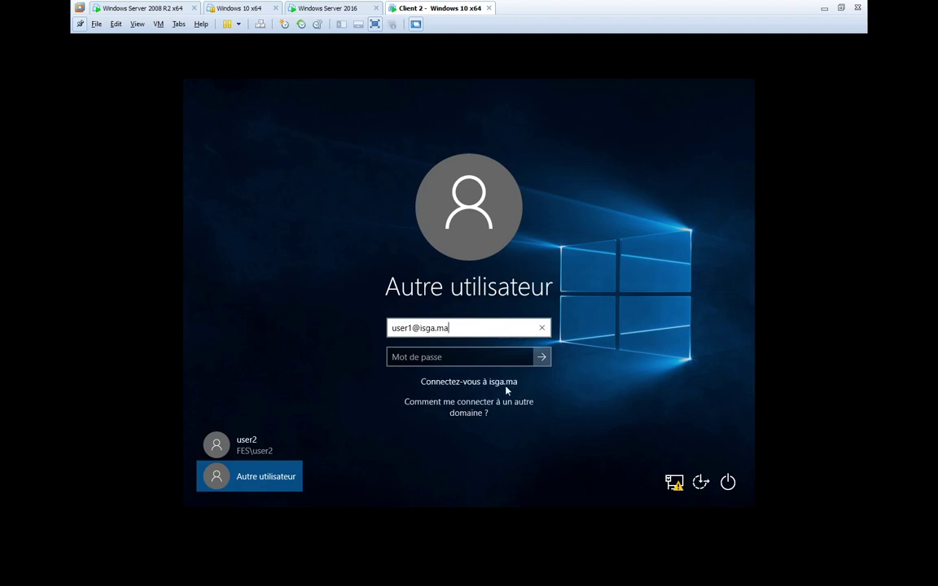
pyautogui.click(415, 361)
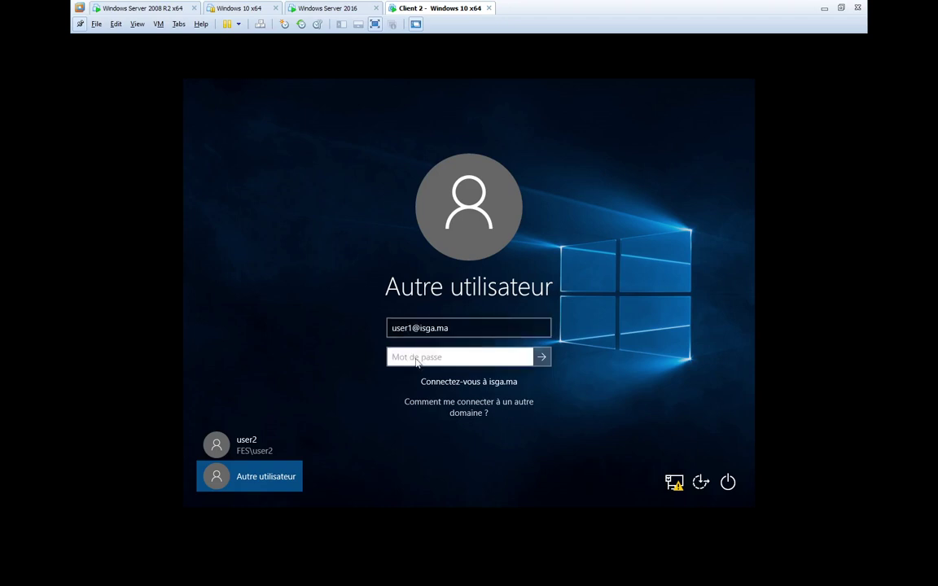
pyautogui.write('P@ssw0rd')
pyautogui.press('Return')
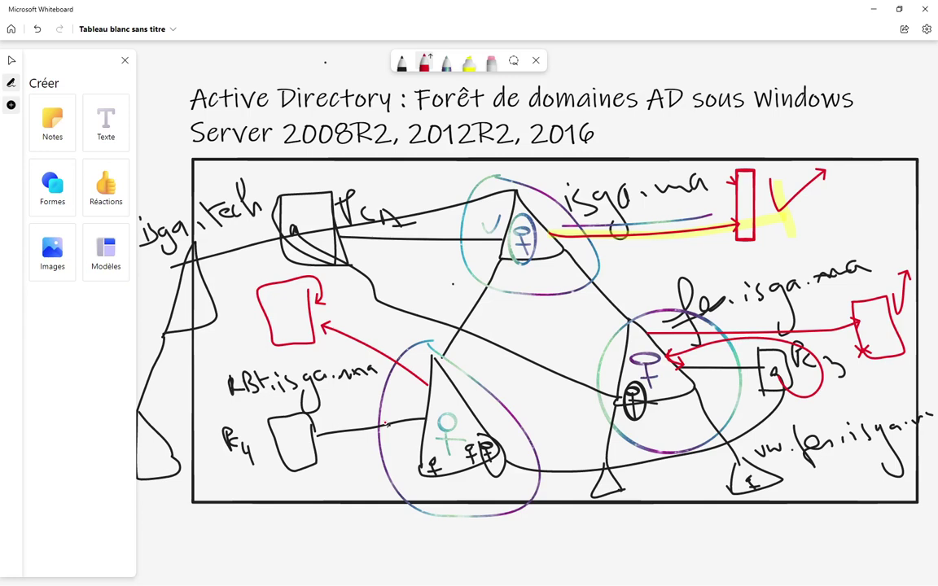
# - Switch from the Whiteboard diagram back to the Client 2 VMware window with Alt+Tab
pyautogui.hotkey('alt', 'Tab')
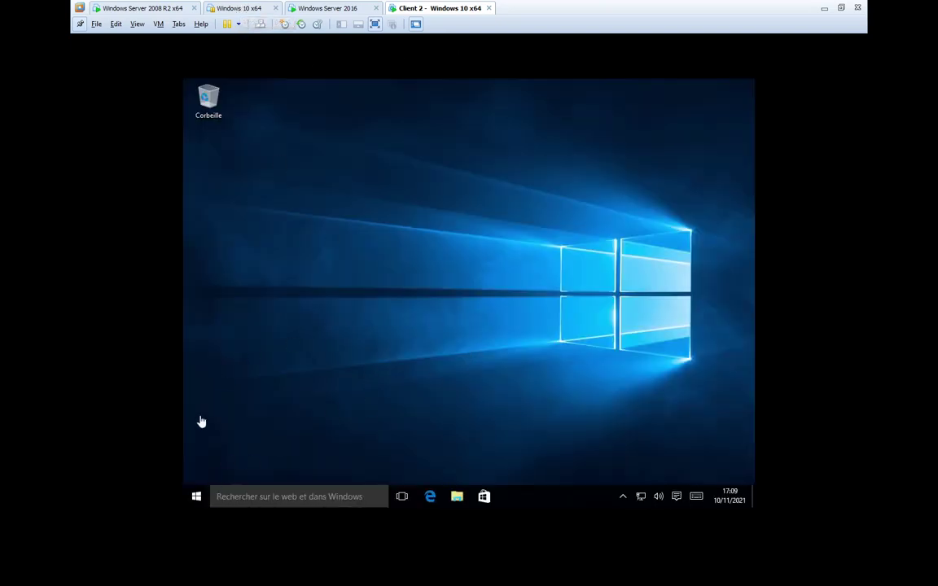
# - Close Client 2's Start menu and switch to the Windows 10 x64 VM
pyautogui.click(195, 496)
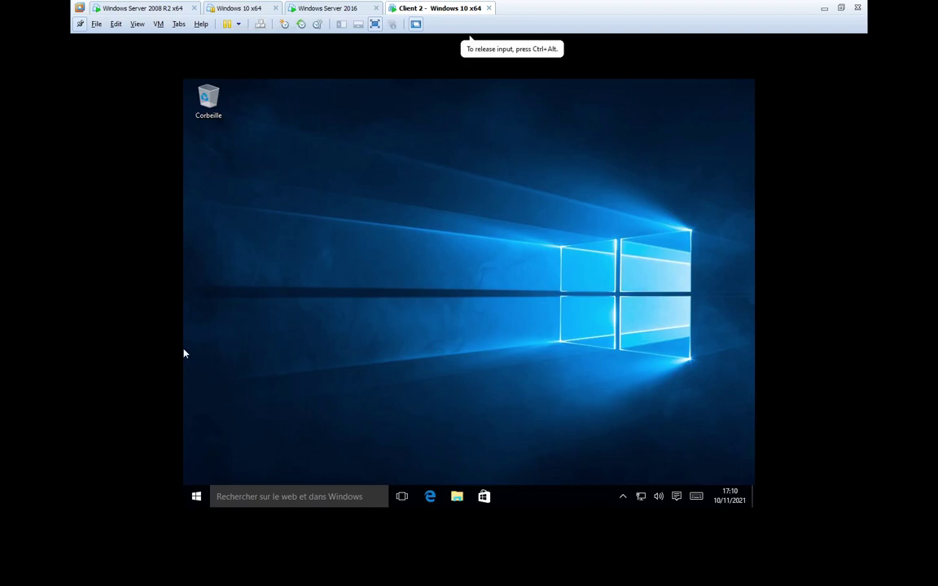
pyautogui.click(196, 496)
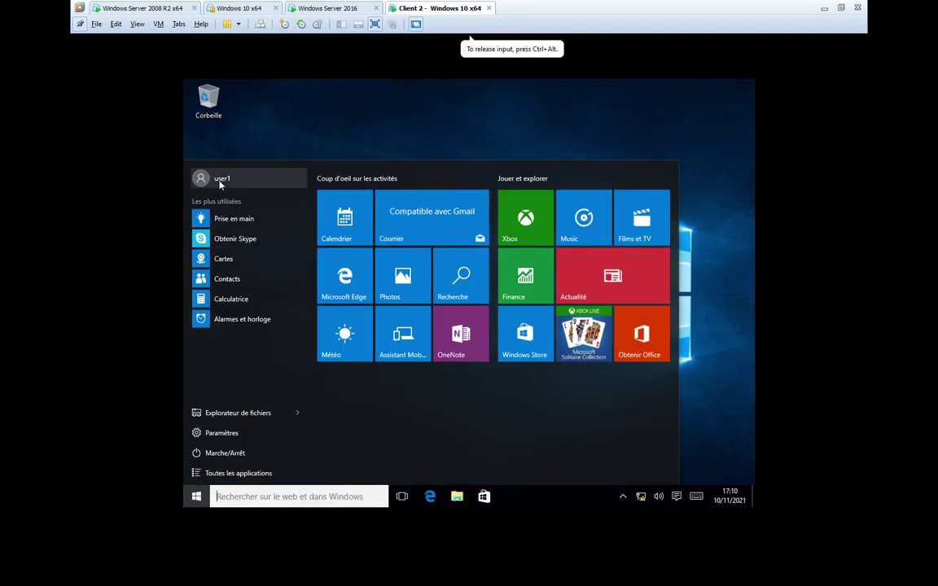
pyautogui.click(220, 184)
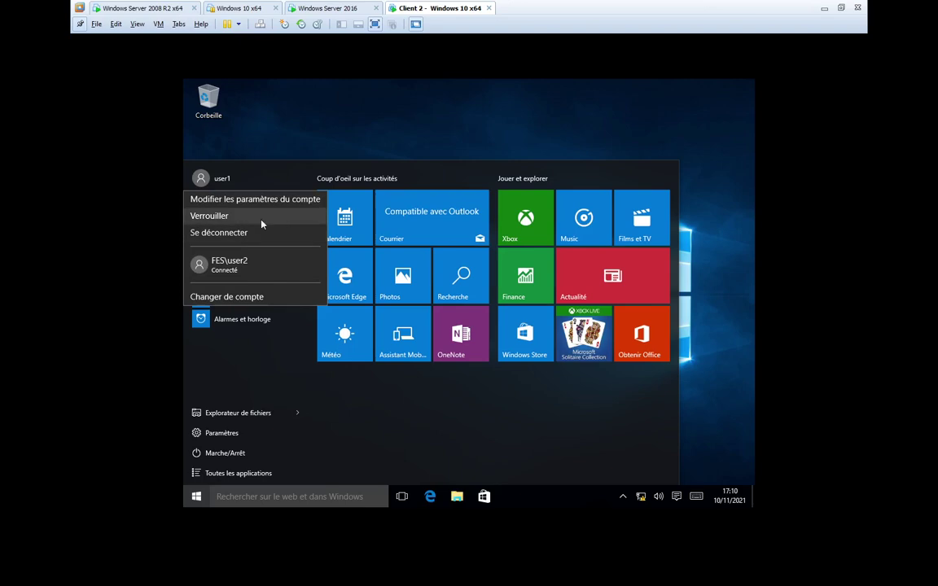
pyautogui.click(413, 90)
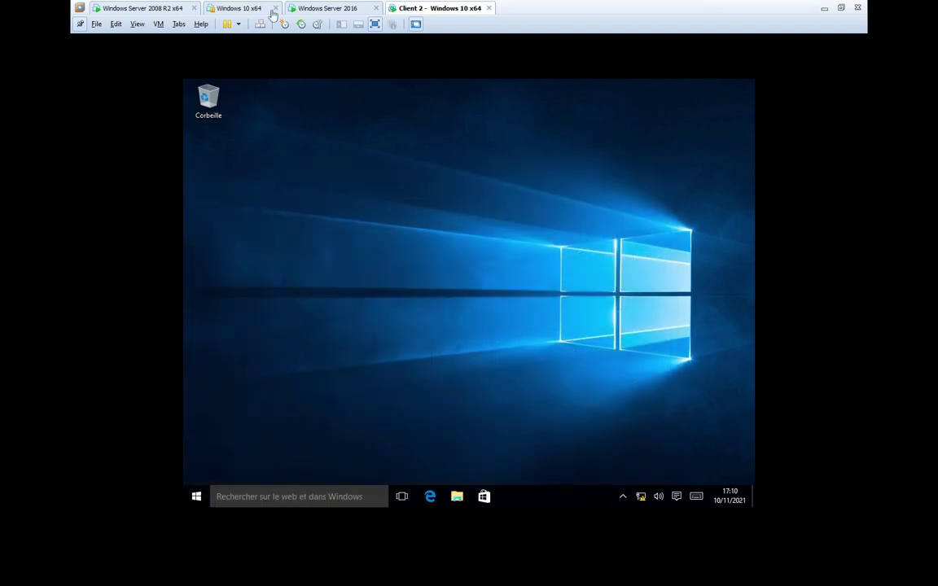
pyautogui.click(239, 8)
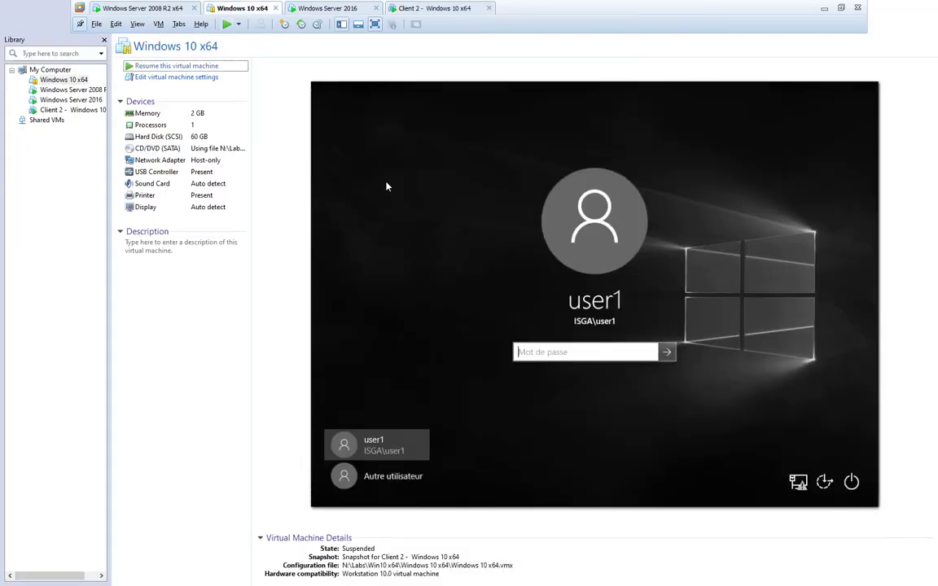
# - Resume the Windows 10 x64 VM, dismiss the removable devices notice, and pick 'Autre utilisateur'
pyautogui.click(196, 69)
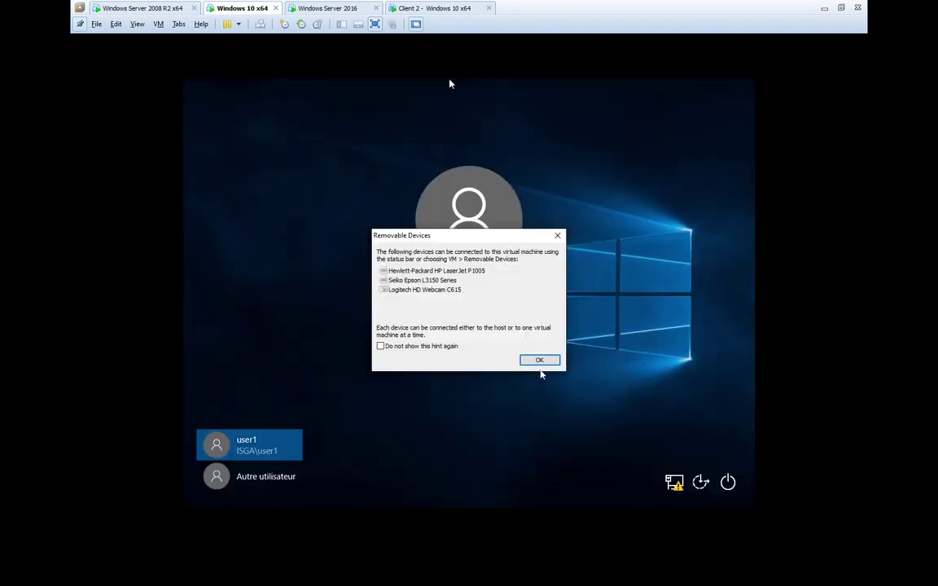
pyautogui.press('Return')
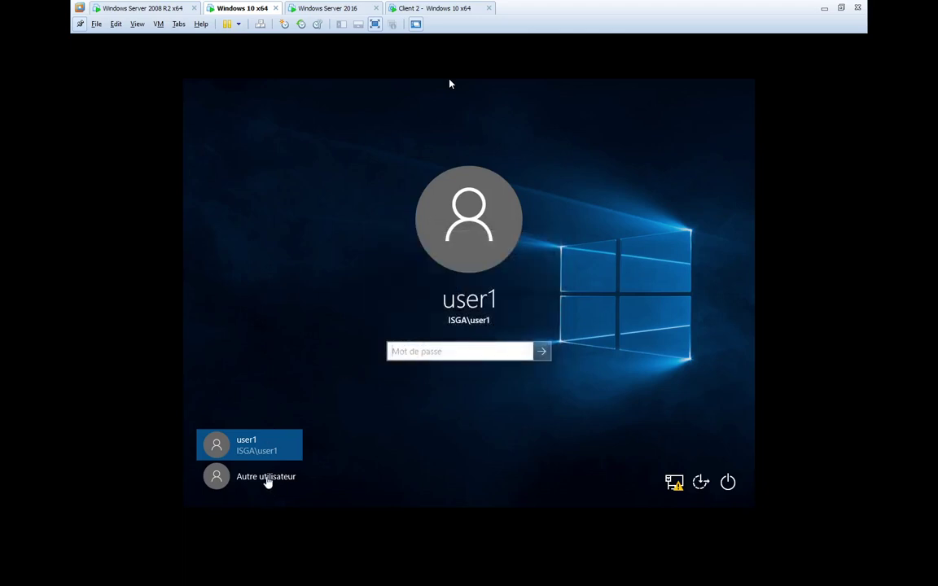
pyautogui.click(449, 84)
pyautogui.click(267, 480)
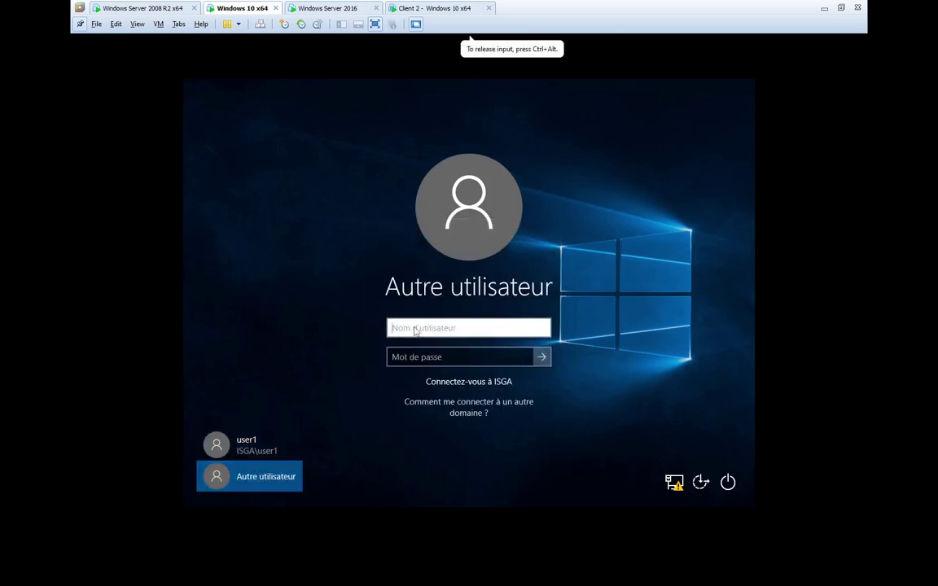
pyautogui.write('user2')
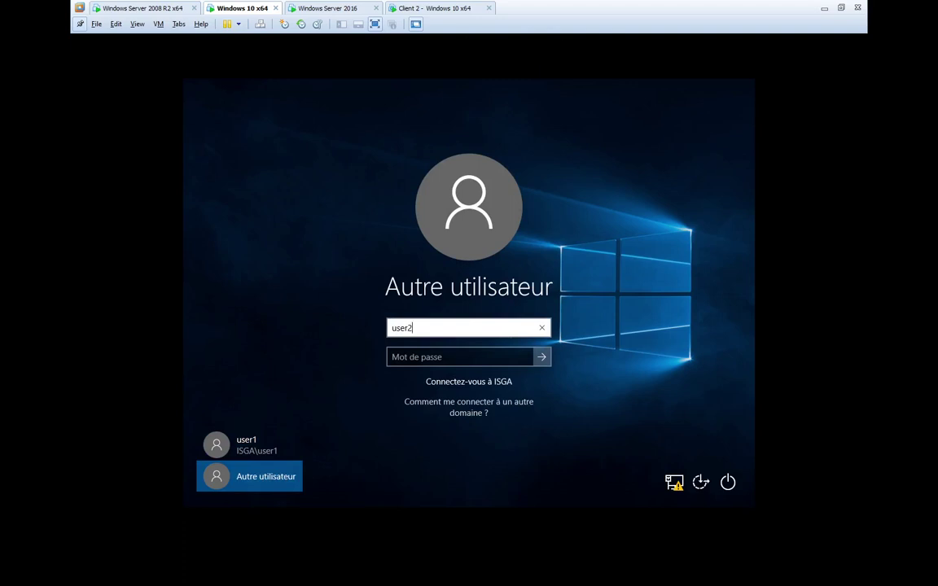
pyautogui.write('@isga')
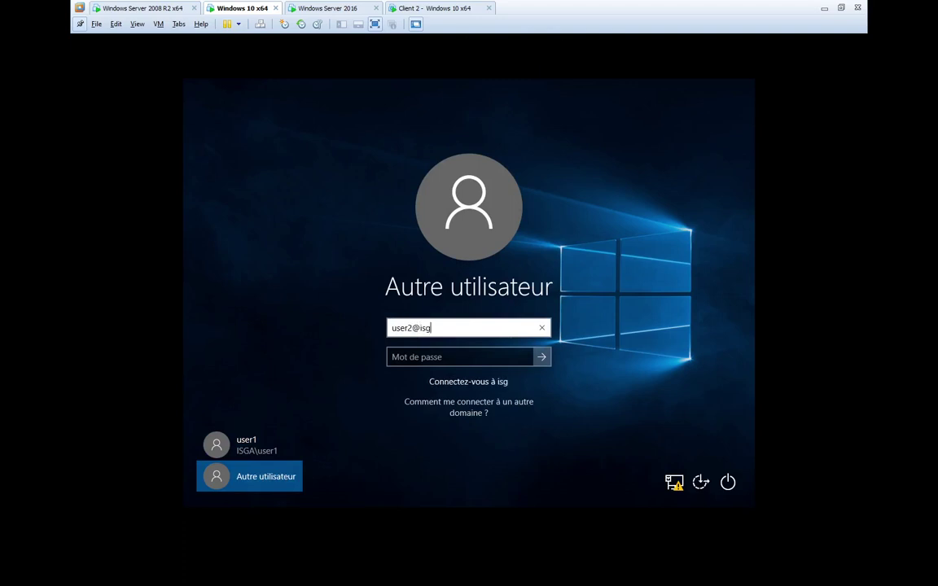
pyautogui.press('BackSpace')
pyautogui.press('BackSpace')
pyautogui.press('BackSpace')
pyautogui.press('BackSpace')
pyautogui.write('fes')
pyautogui.write('isga.ma')
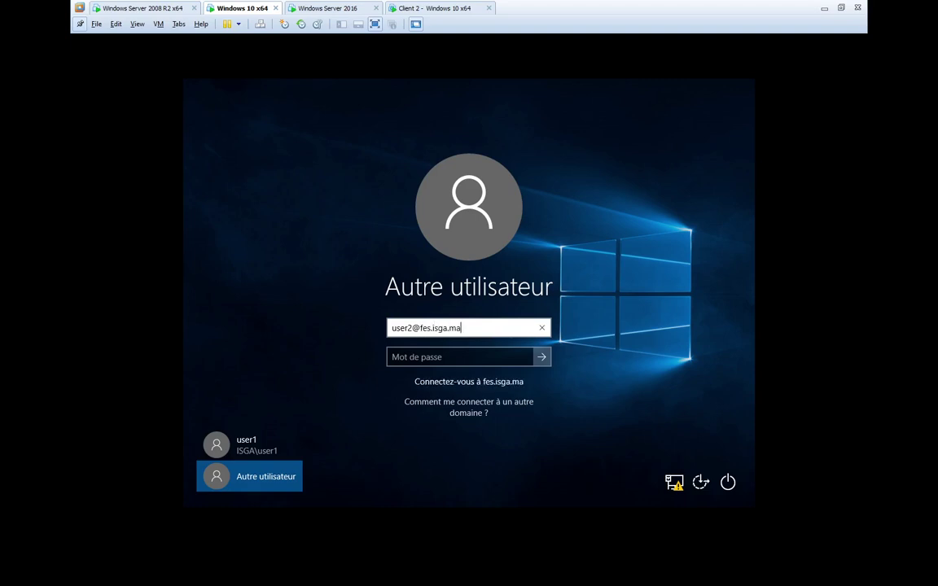
pyautogui.press('Tab')
pyautogui.write('***')
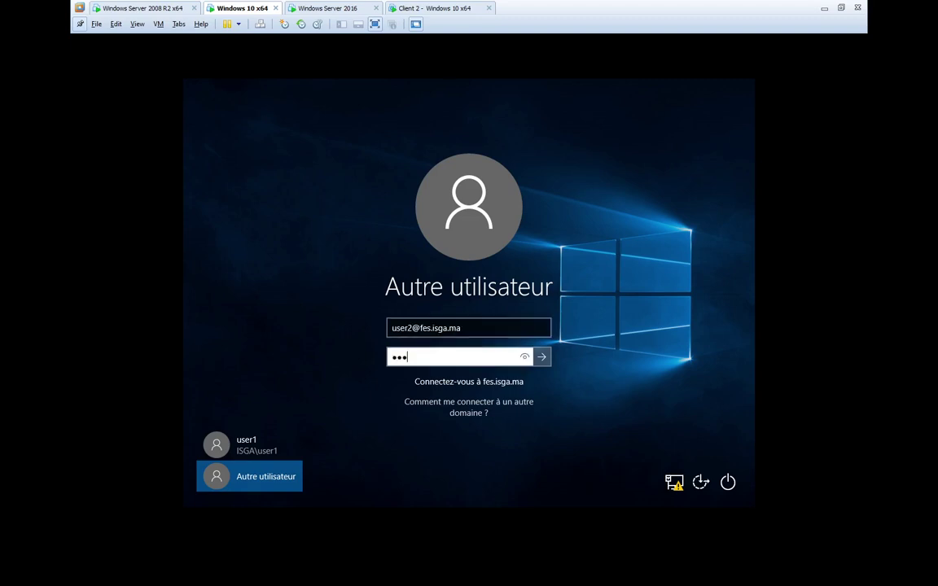
pyautogui.write('*****')
pyautogui.press('Return')
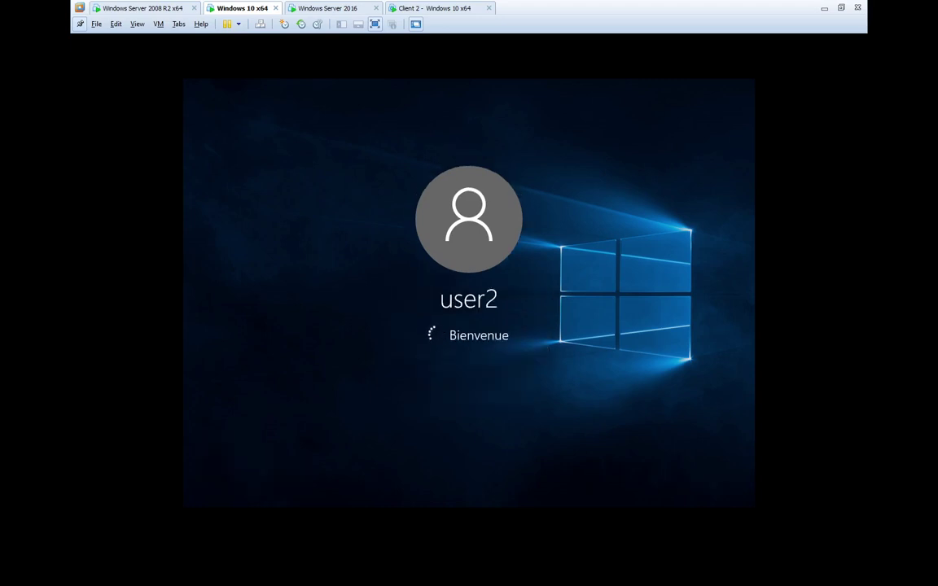
# - On Client 2, open Ce PC Propriétés to show CLT2 as a member of fes.isga.ma
pyautogui.click(415, 8)
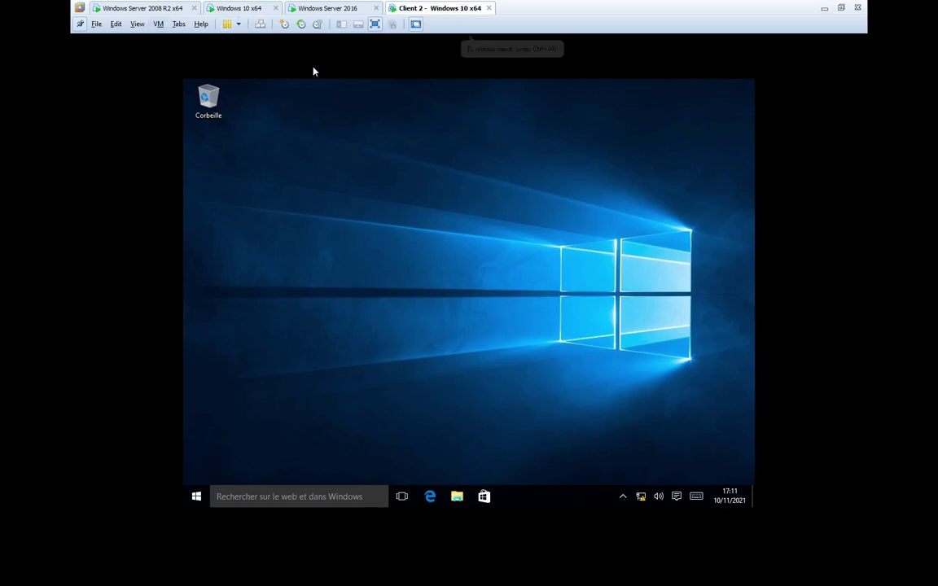
pyautogui.press('super+e')
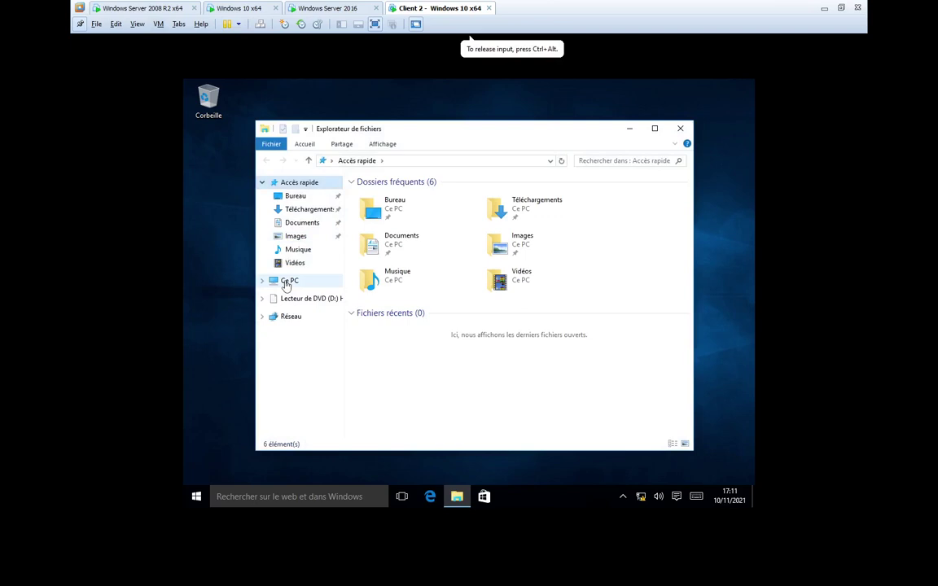
pyautogui.rightClick(287, 282)
pyautogui.click(243, 428)
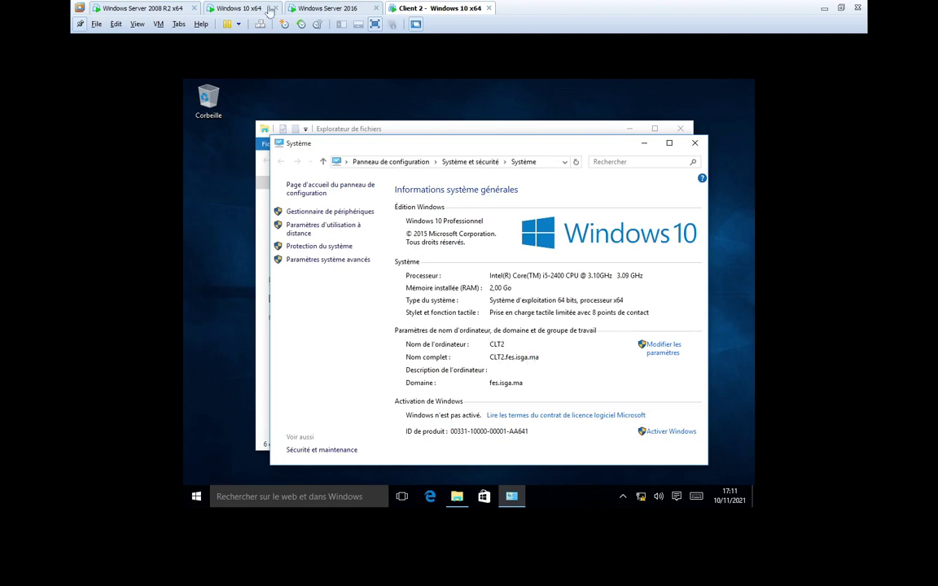
pyautogui.click(203, 92)
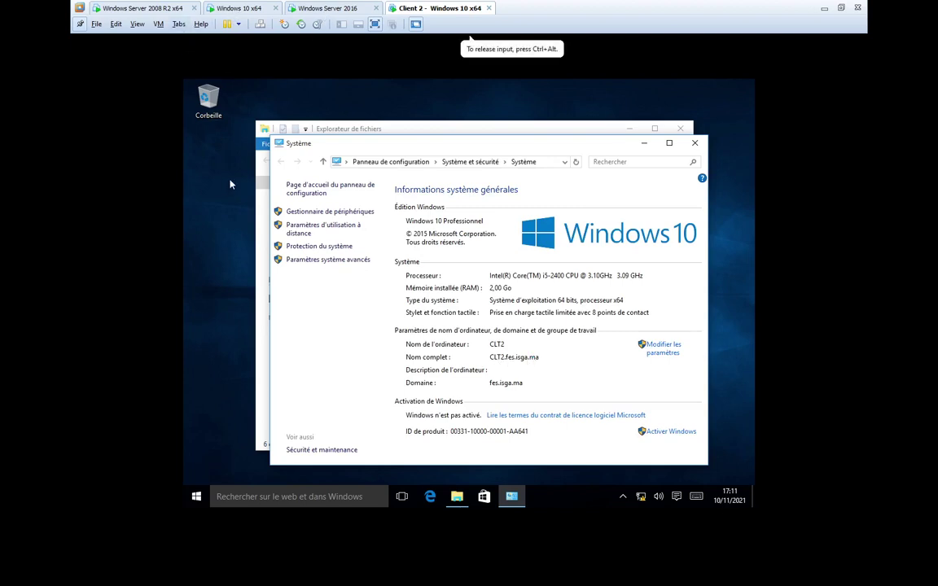
# - Close File Explorer on Client 2, then check user2's app setup on the Windows 10 x64 VM
pyautogui.hotkey('alt', 'Tab')
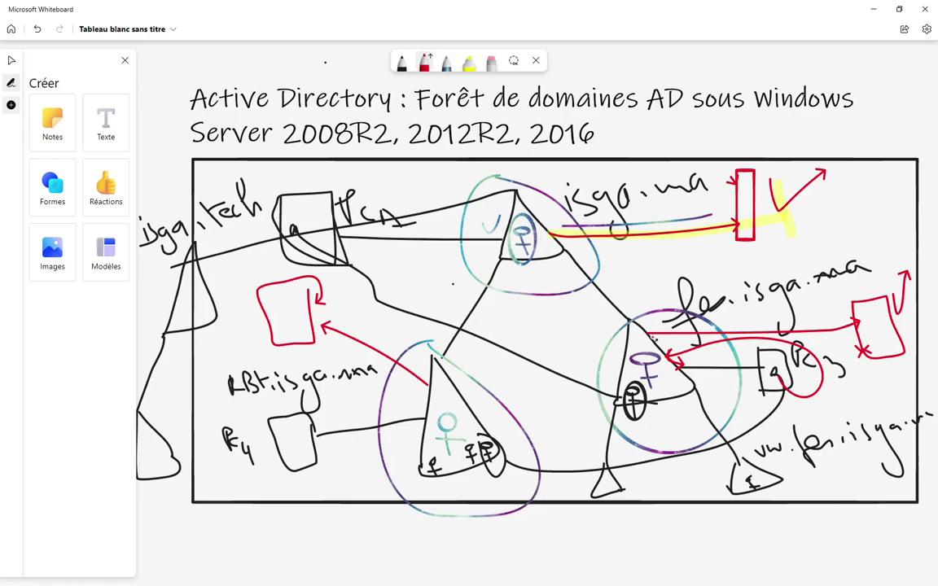
pyautogui.hotkey('alt', 'Tab')
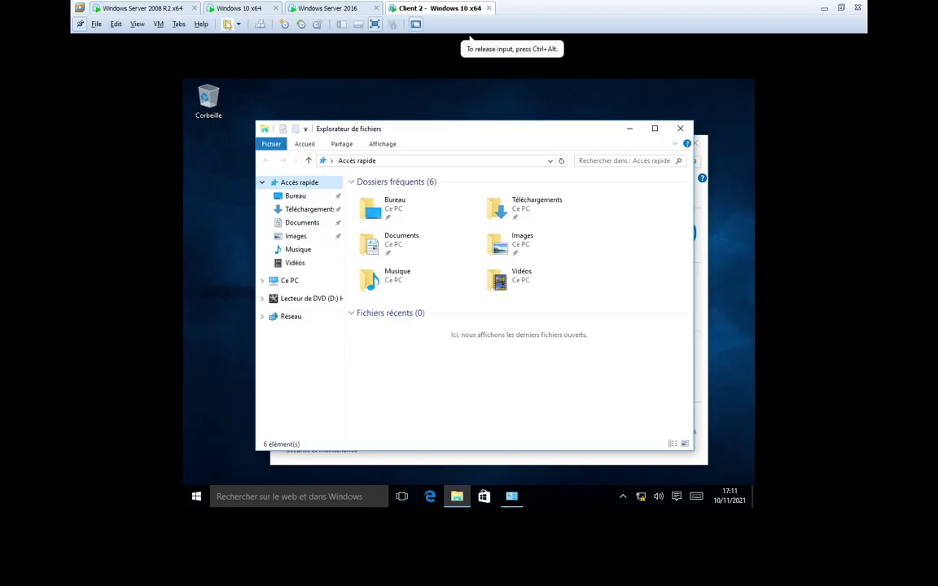
pyautogui.click(231, 10)
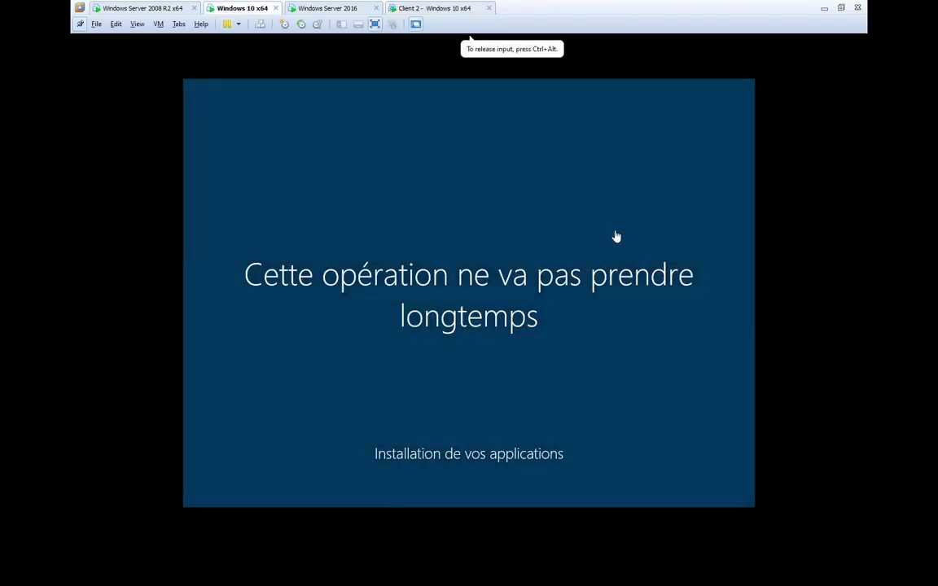
pyautogui.click(425, 9)
pyautogui.click(456, 378)
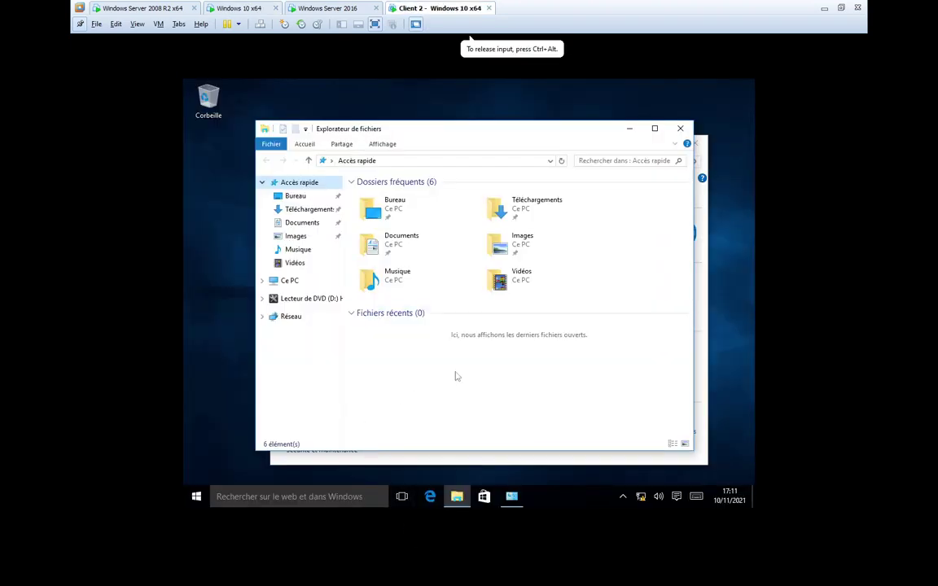
pyautogui.click(680, 128)
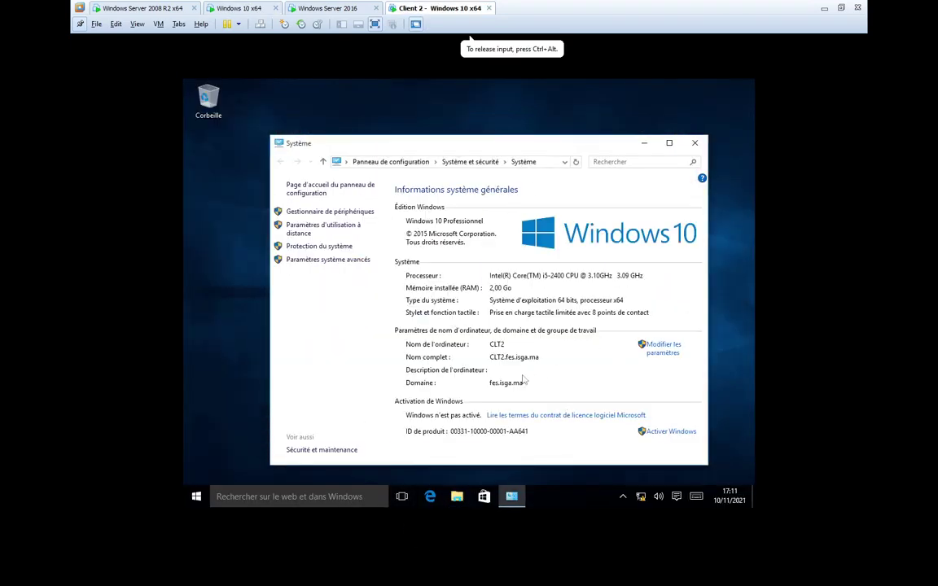
pyautogui.click(239, 9)
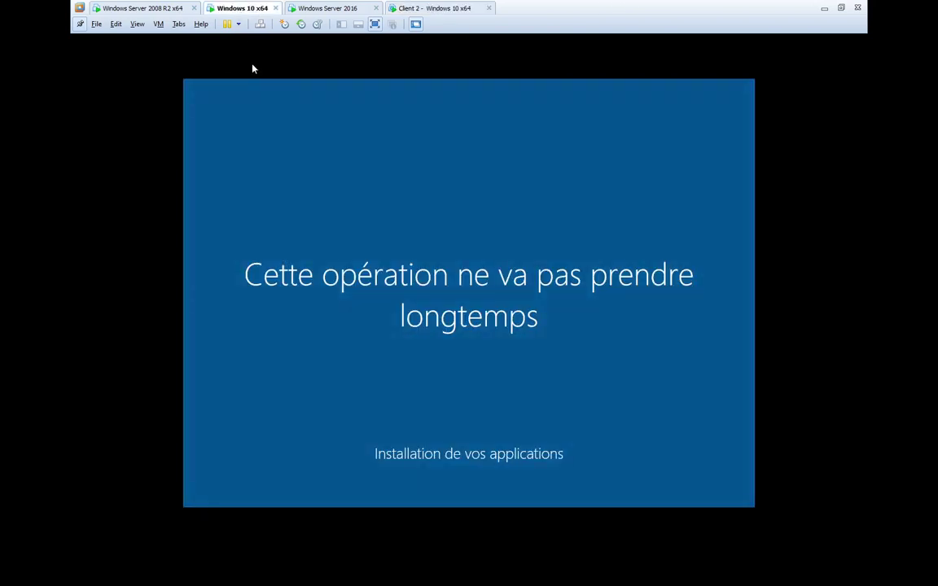